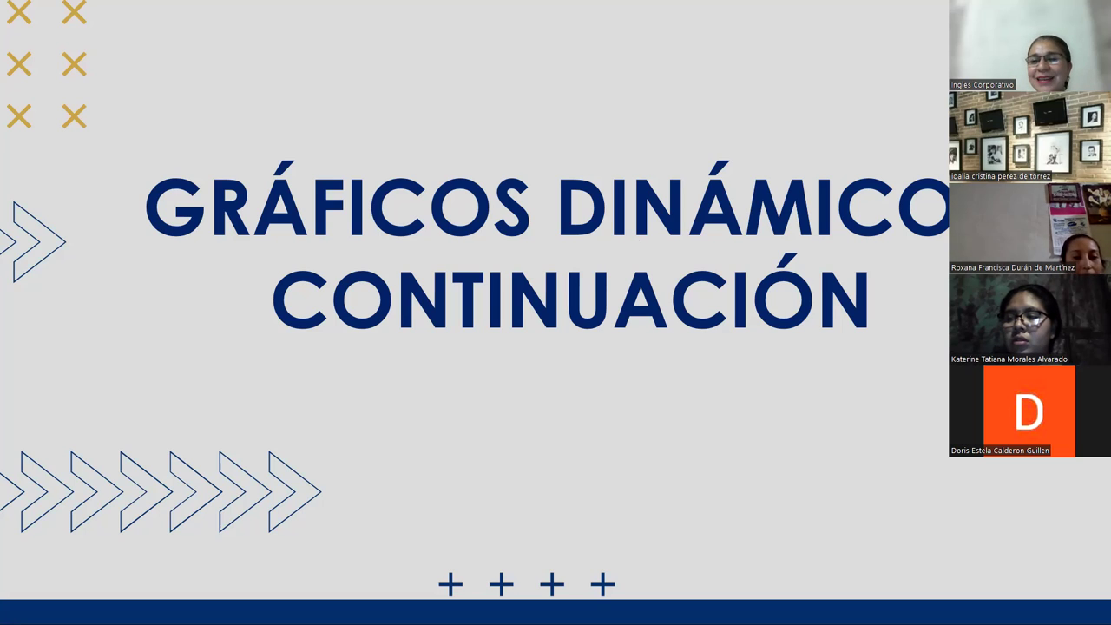
# Step: Advance the slideshow from the title slide to the pivot charts introduction slide
pyautogui.click(963, 101)
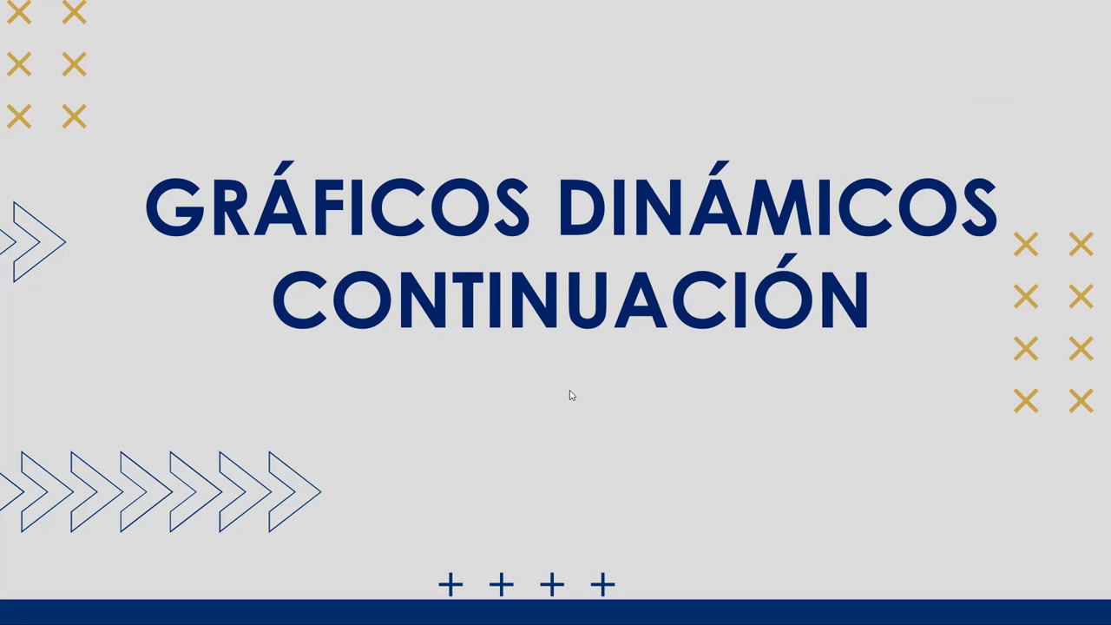
pyautogui.click(840, 380)
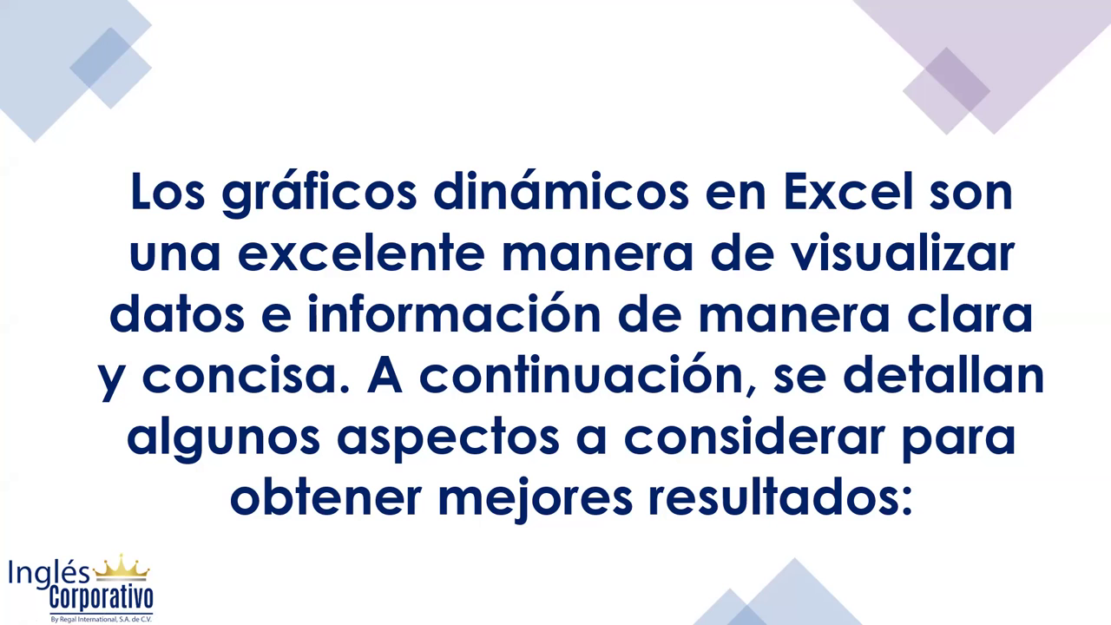
# Step: Advance the slideshow one slide toward 'Preparar los datos'
pyautogui.click(712, 372)
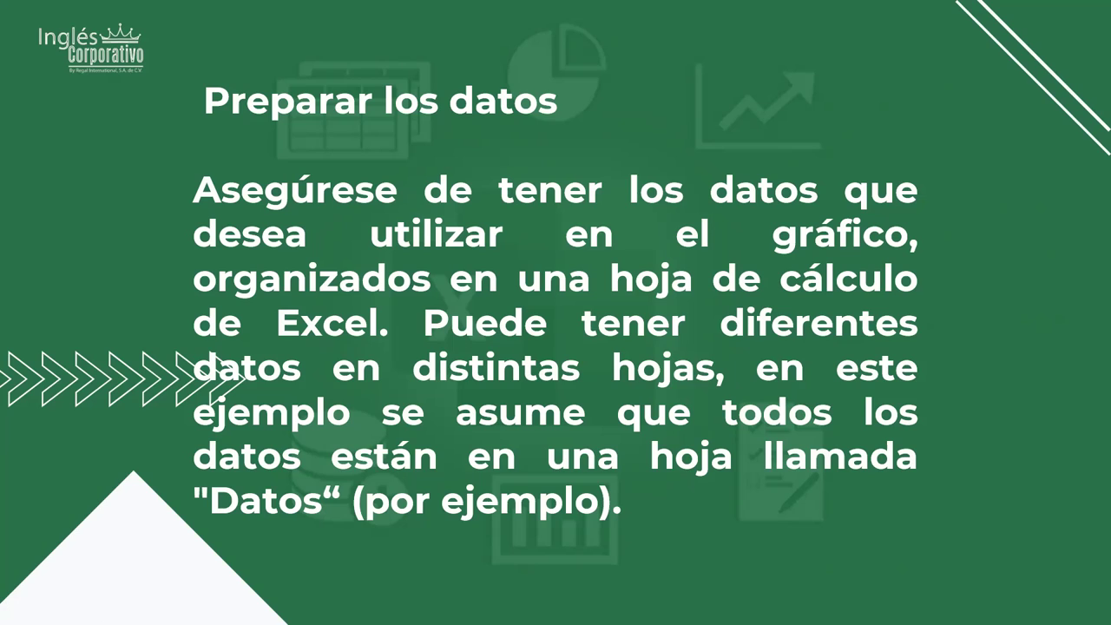
# Step: Advance to the 'Crear el diseño del informe' slide about new sheets and chart types
pyautogui.click(572, 177)
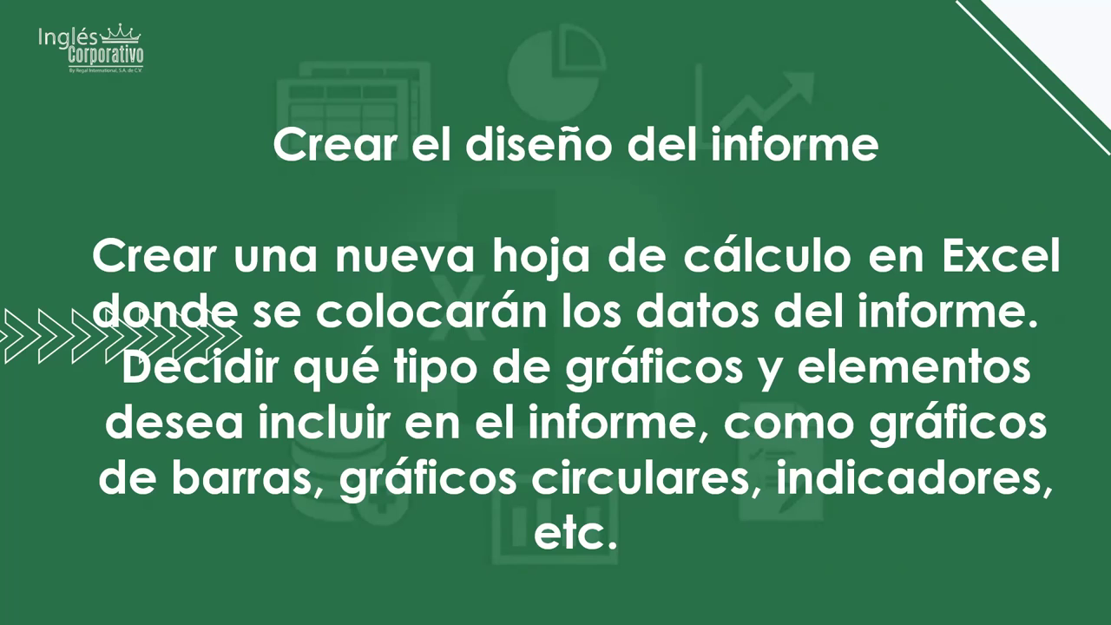
# Step: Advance to the 'Crear los gráficos' slide on selecting data and inserting charts
pyautogui.click(689, 189)
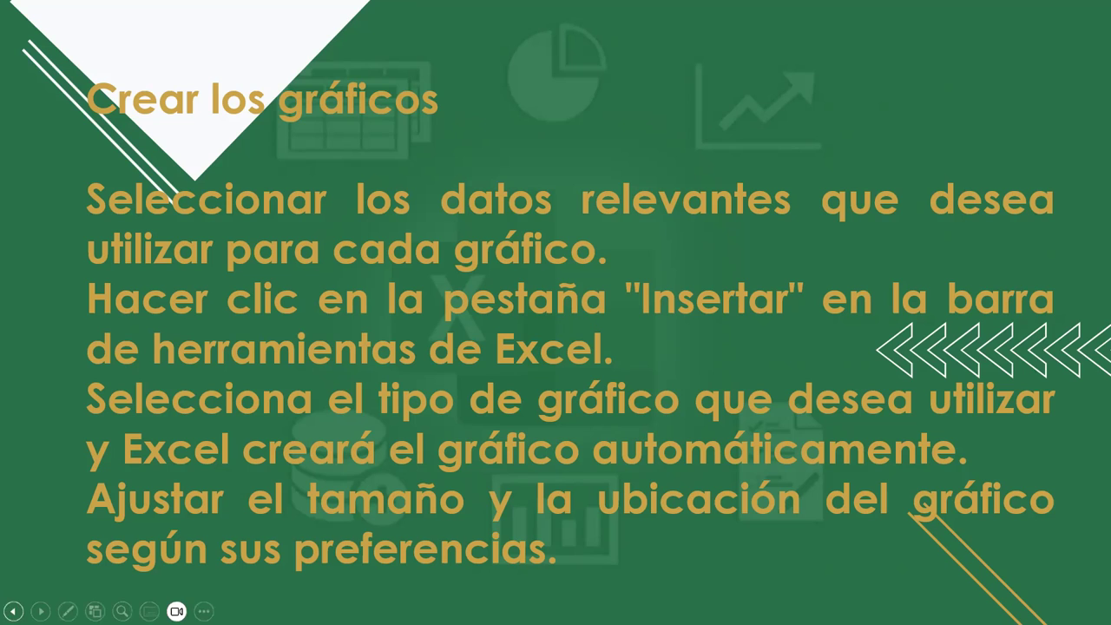
# Step: Advance past 'Agregar elementos visuales y formato' to 'Crear controles interactivos (opcional)'
pyautogui.click(708, 252)
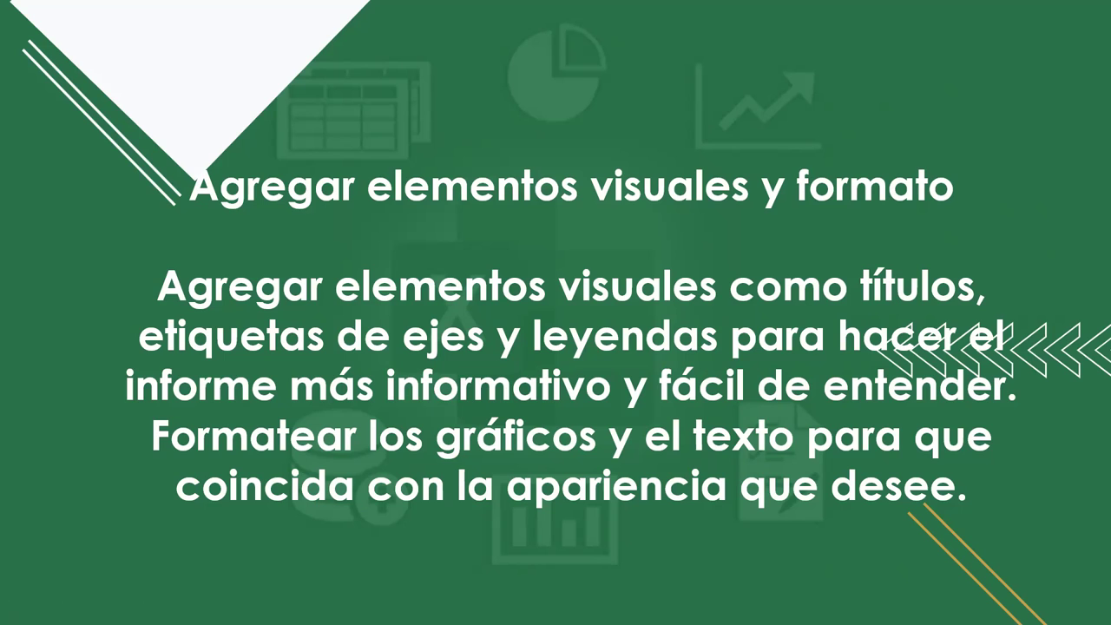
pyautogui.click(465, 91)
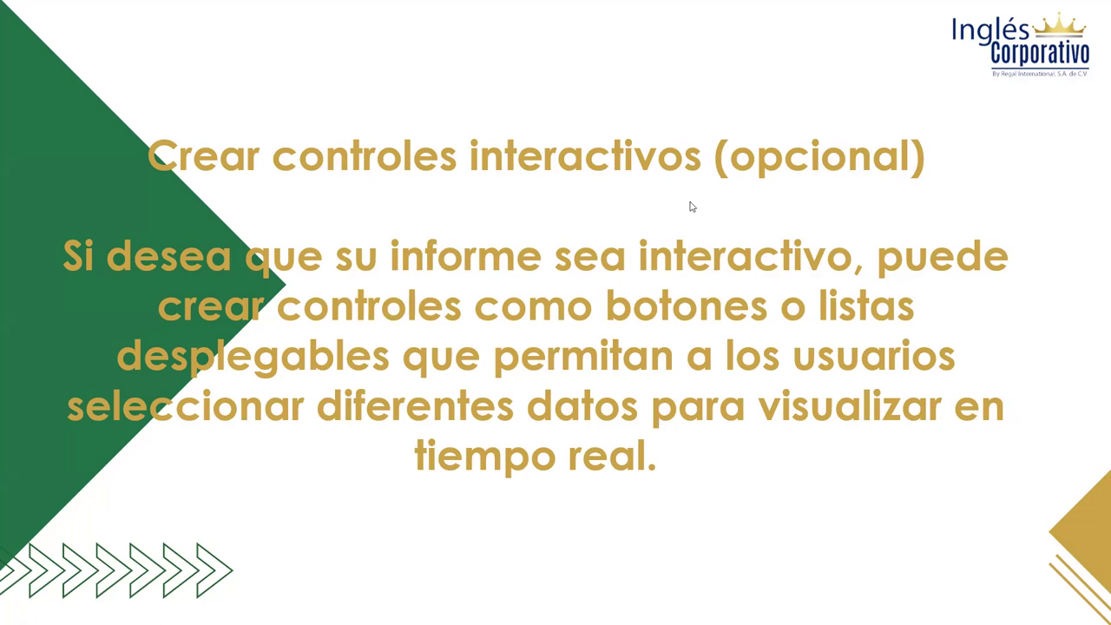
# Step: Advance past 'Actualizar los datos (opcional)' to 'Revisar y guardar el informe'
pyautogui.click(1095, 244)
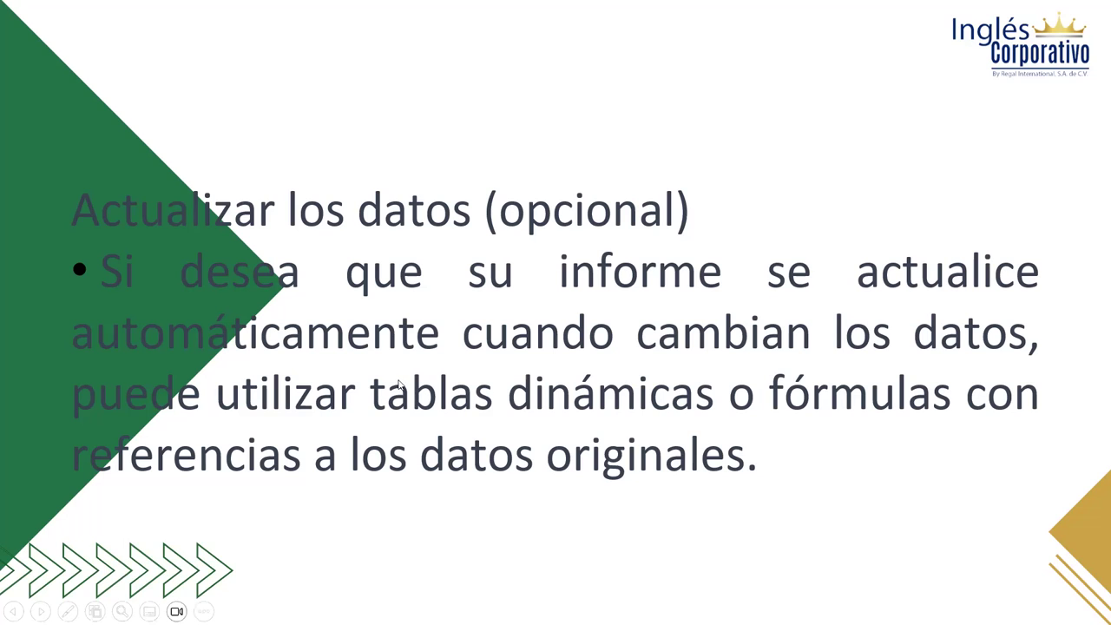
pyautogui.click(720, 128)
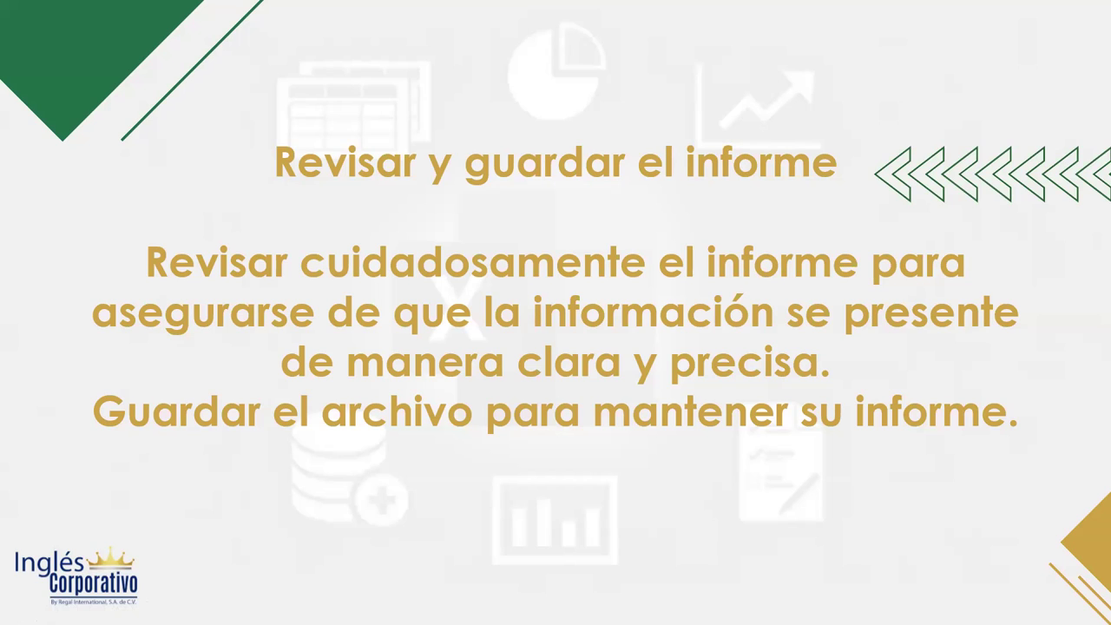
# Step: Advance to the closing slide reminding that building a report takes practice
pyautogui.click(427, 221)
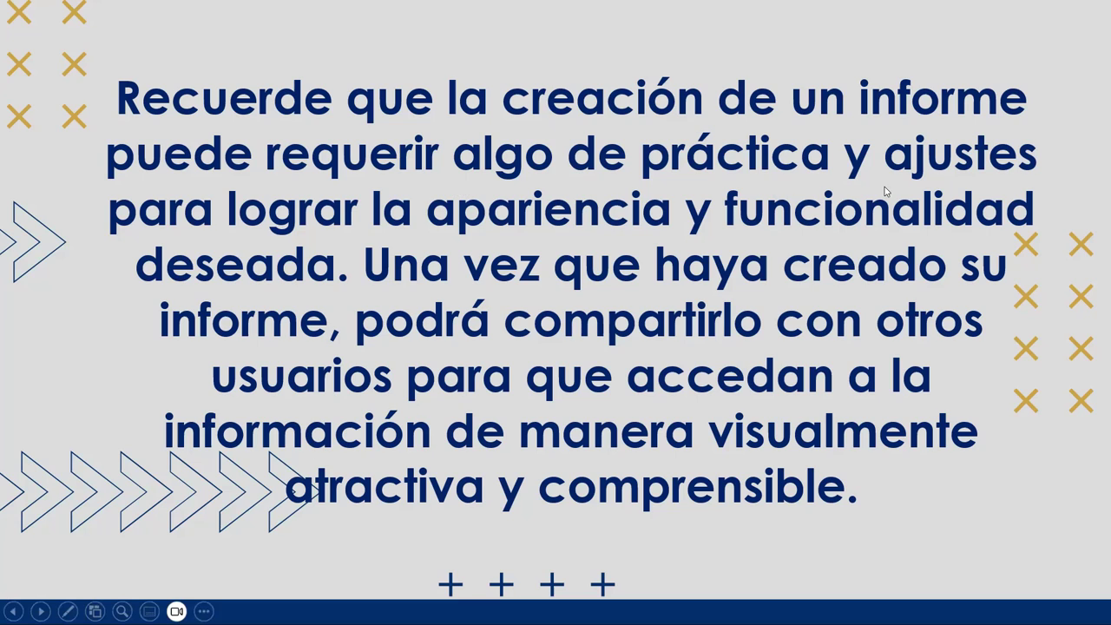
# Step: Advance to the '¡A practicar!' slide, leading into the Gráficos Dinamicos workbook
pyautogui.click(713, 191)
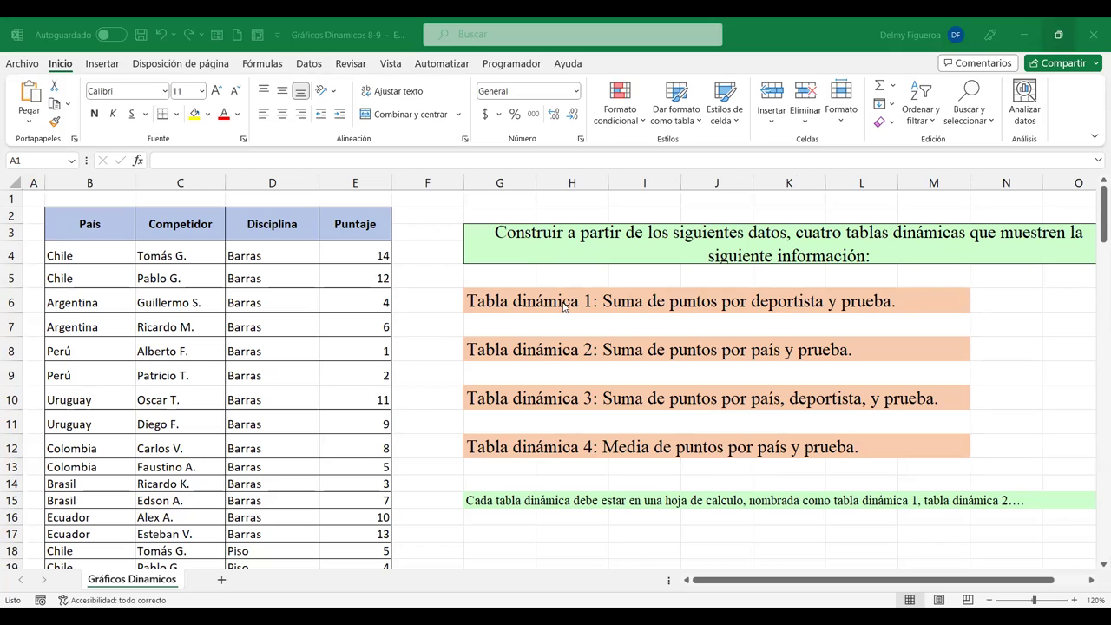
pyautogui.click(271, 276)
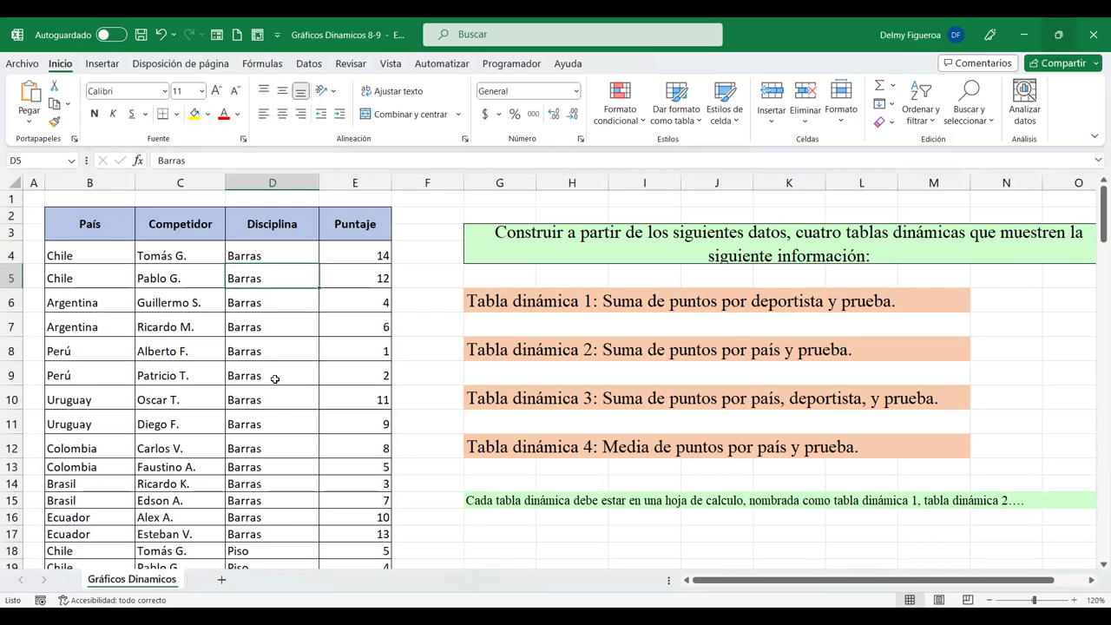
pyautogui.click(87, 254)
pyautogui.click(355, 250)
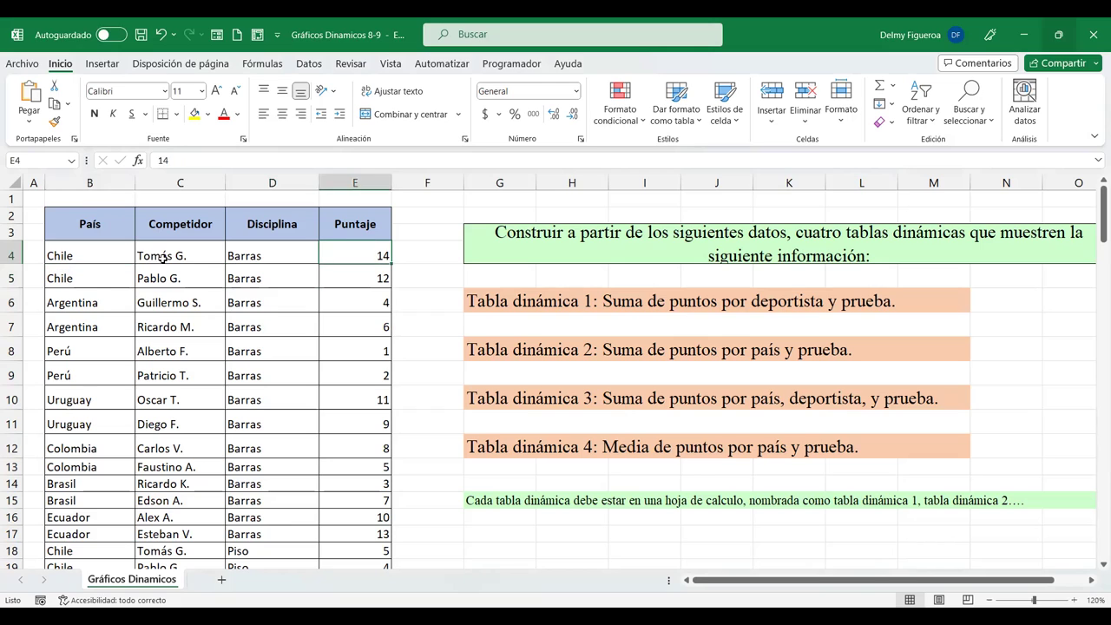
pyautogui.click(95, 275)
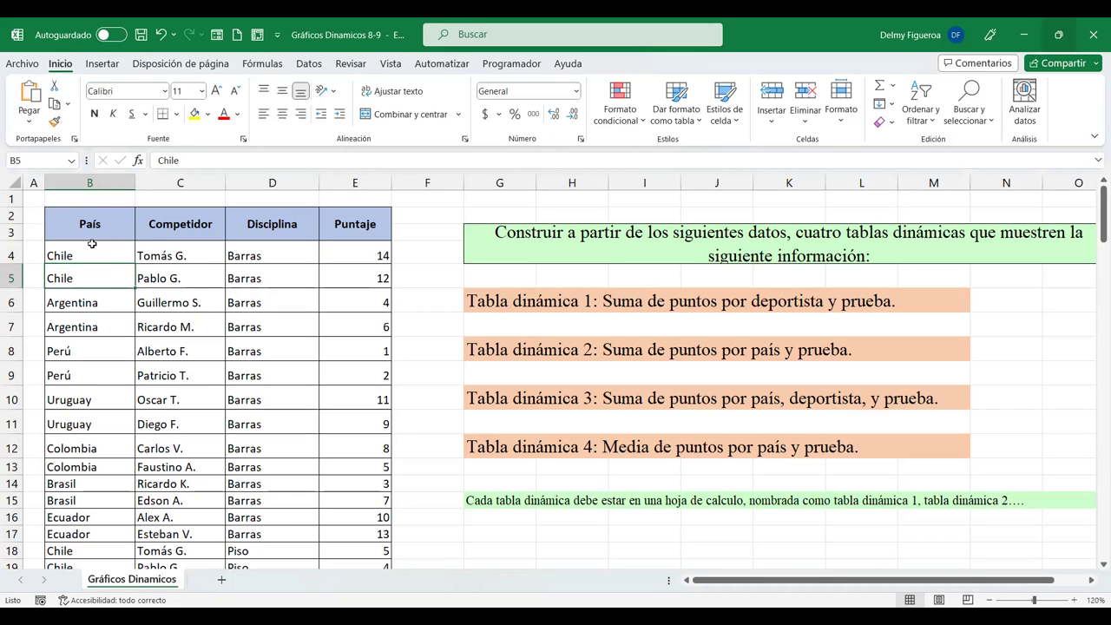
pyautogui.moveTo(90, 259); pyautogui.dragTo(91, 467)
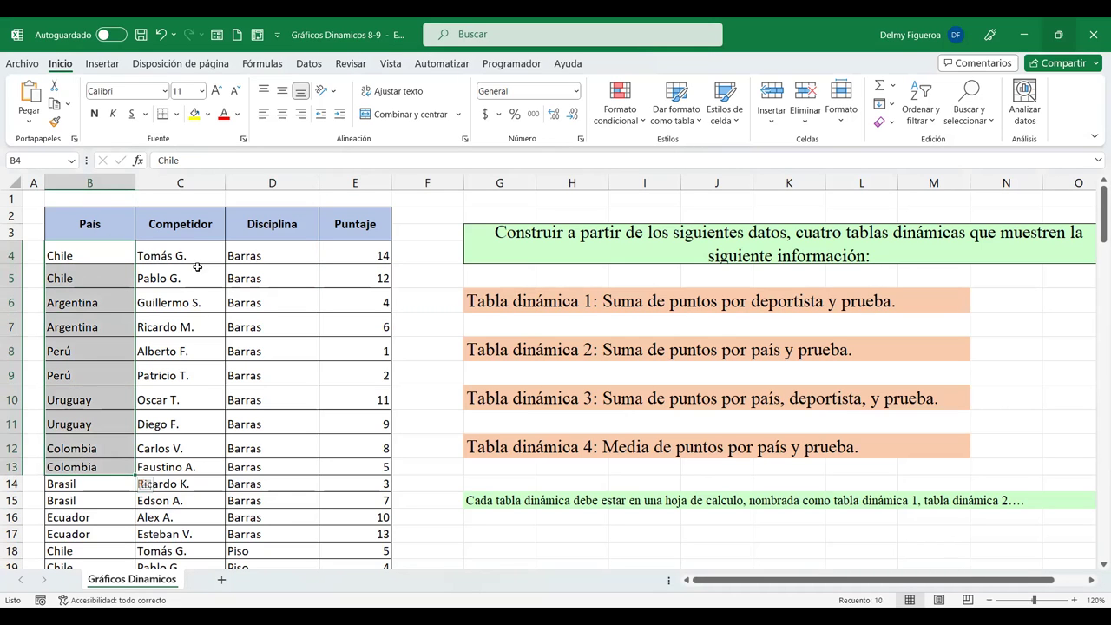
pyautogui.click(192, 221)
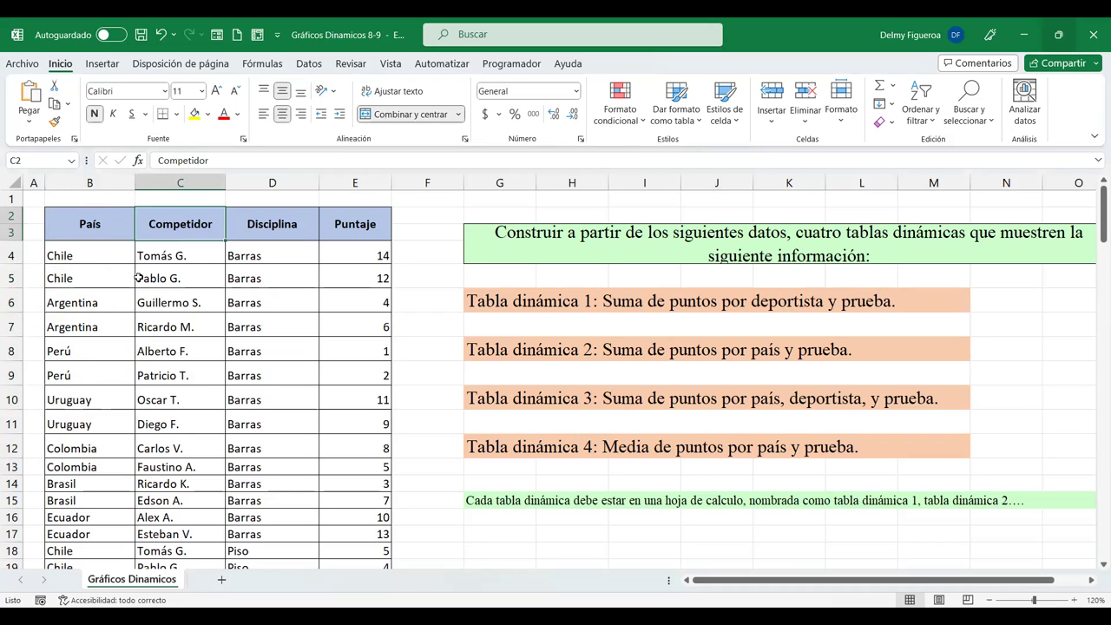
pyautogui.moveTo(189, 253); pyautogui.dragTo(180, 409)
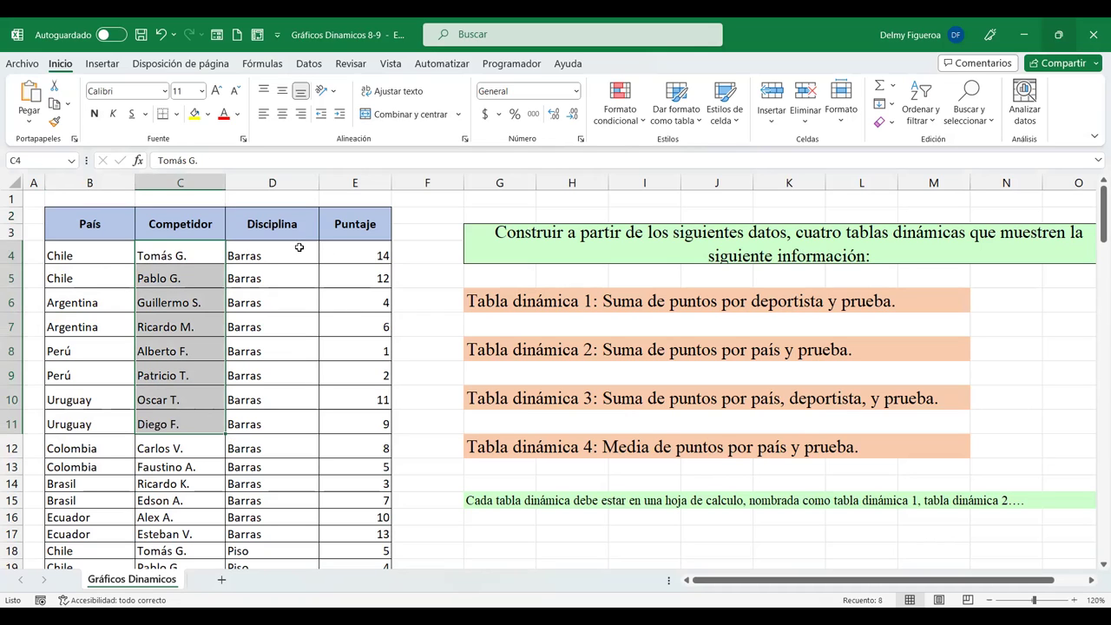
pyautogui.moveTo(295, 252); pyautogui.dragTo(309, 307)
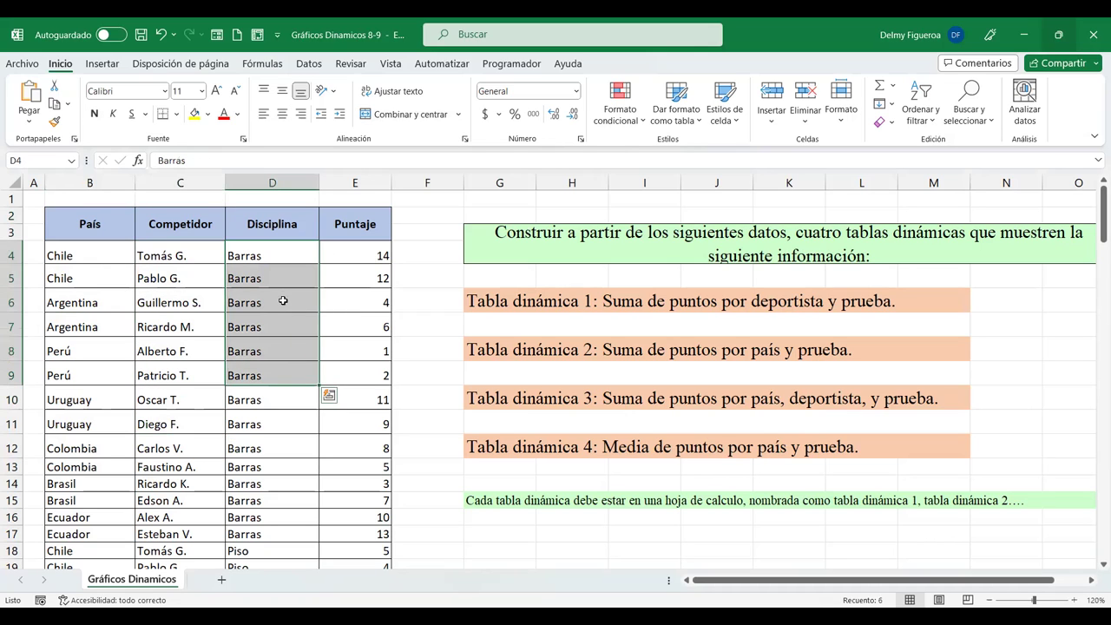
pyautogui.click(281, 299)
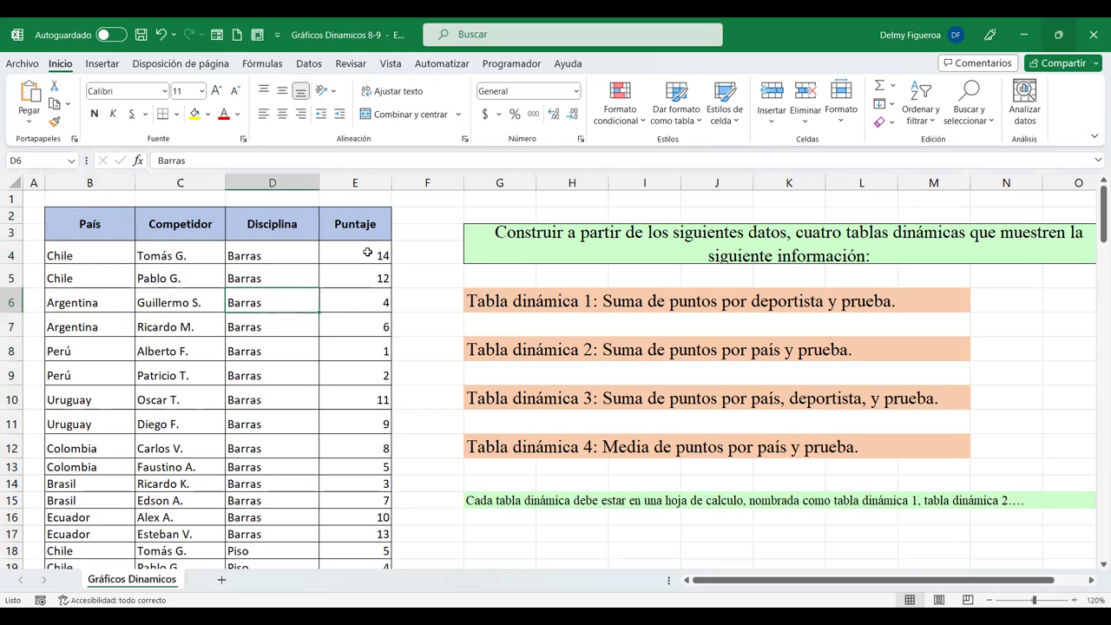
pyautogui.moveTo(367, 252); pyautogui.dragTo(356, 475)
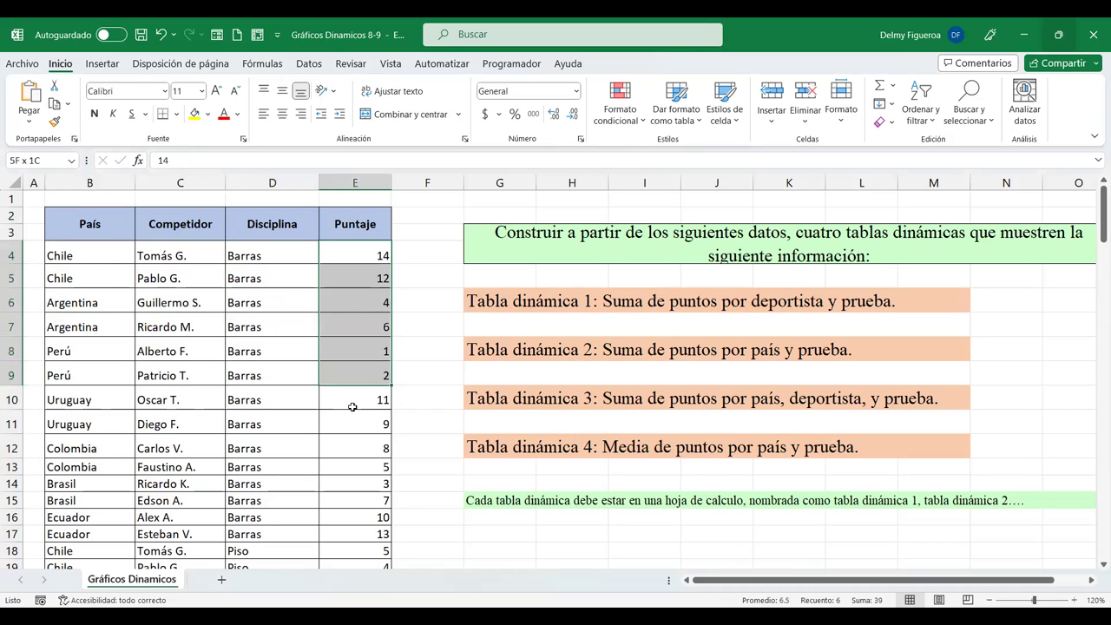
pyautogui.click(358, 326)
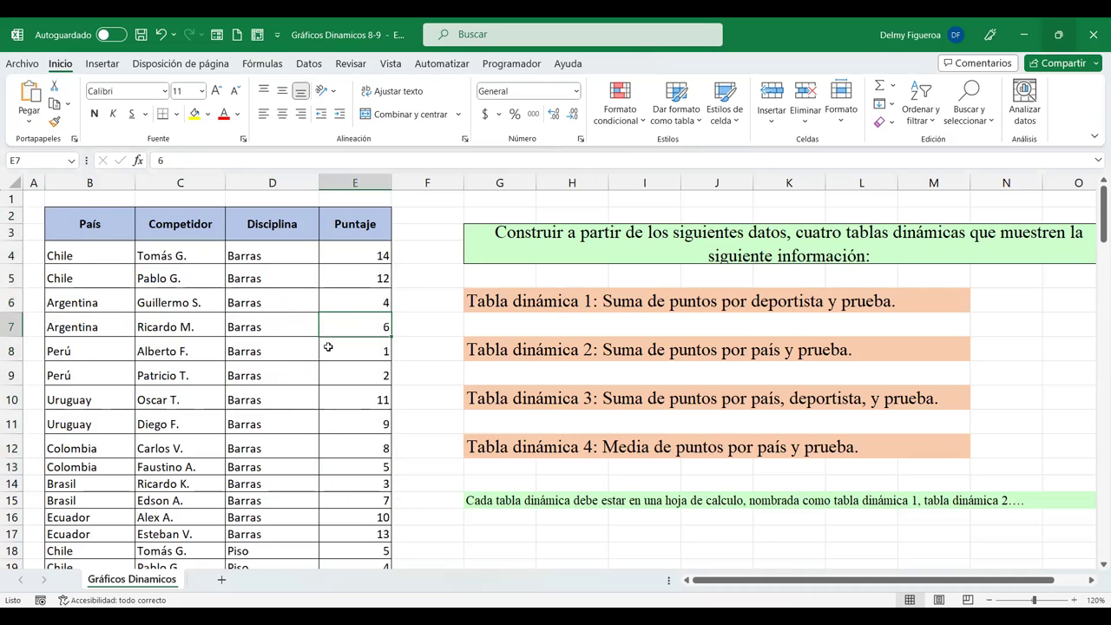
pyautogui.scroll(-6, 346, 330)
pyautogui.scroll(-5, 281, 403)
pyautogui.scroll(-9, 286, 399)
pyautogui.scroll(-5, 286, 400)
pyautogui.scroll(-10, 286, 383)
pyautogui.scroll(-2, 292, 371)
pyautogui.scroll(-15, 298, 359)
pyautogui.scroll(7, 298, 360)
pyautogui.scroll(1, 298, 360)
pyautogui.scroll(2, 298, 360)
pyautogui.scroll(3, 298, 360)
pyautogui.scroll(5, 298, 360)
pyautogui.scroll(14, 297, 360)
pyautogui.scroll(9, 298, 360)
pyautogui.scroll(7, 298, 360)
pyautogui.scroll(4, 297, 361)
pyautogui.click(34, 194)
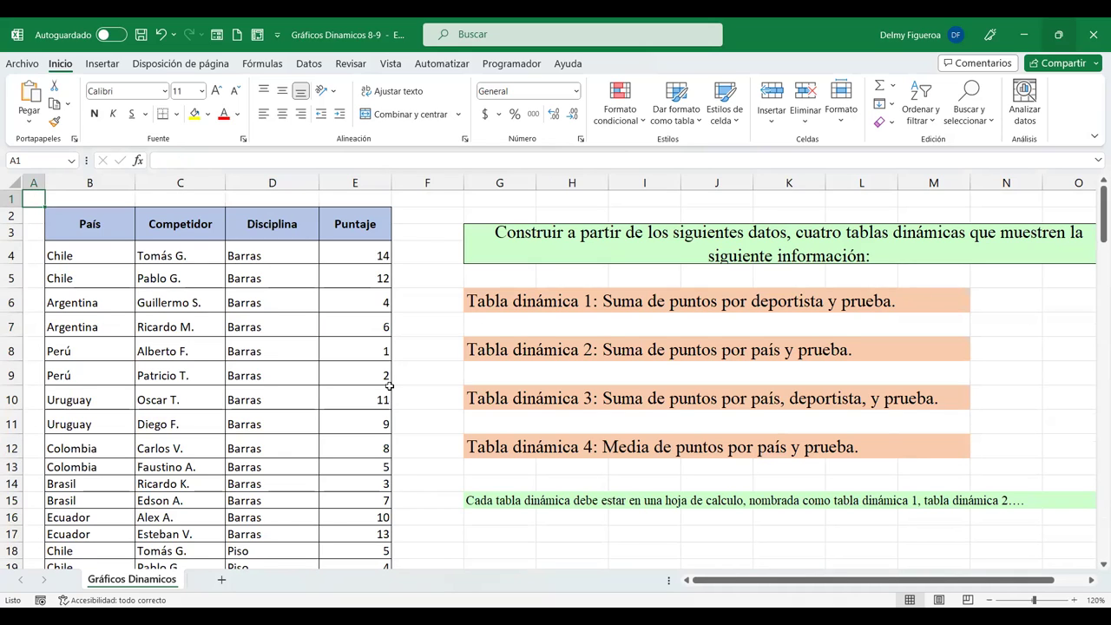
# Step: Set up a pivot chart from the score table B2:E143, targeting a new worksheet
pyautogui.click(288, 256)
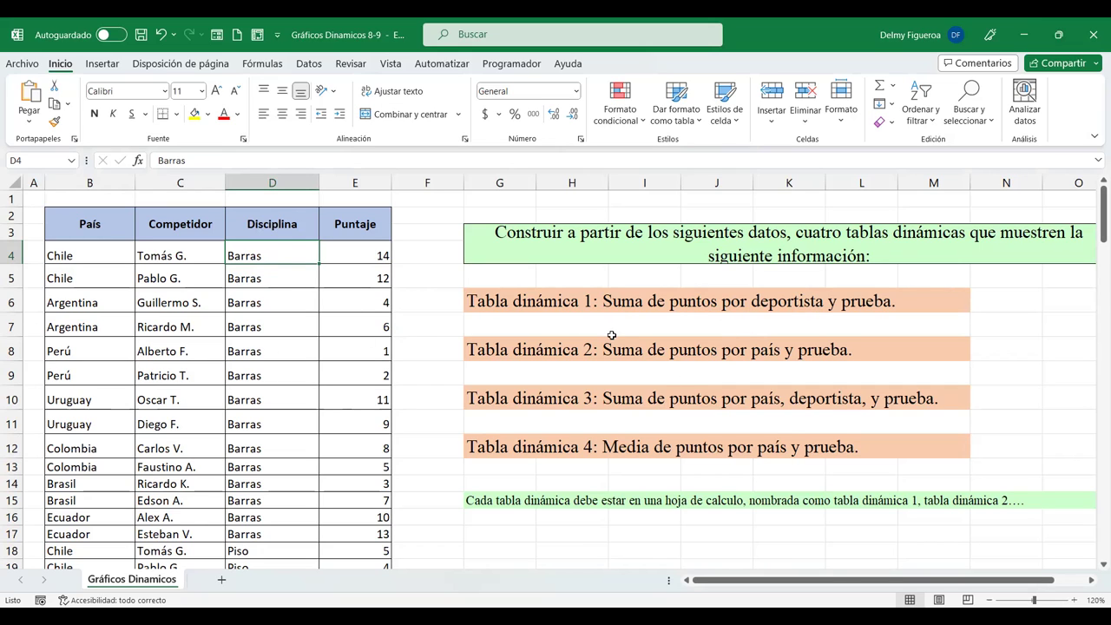
pyautogui.click(100, 68)
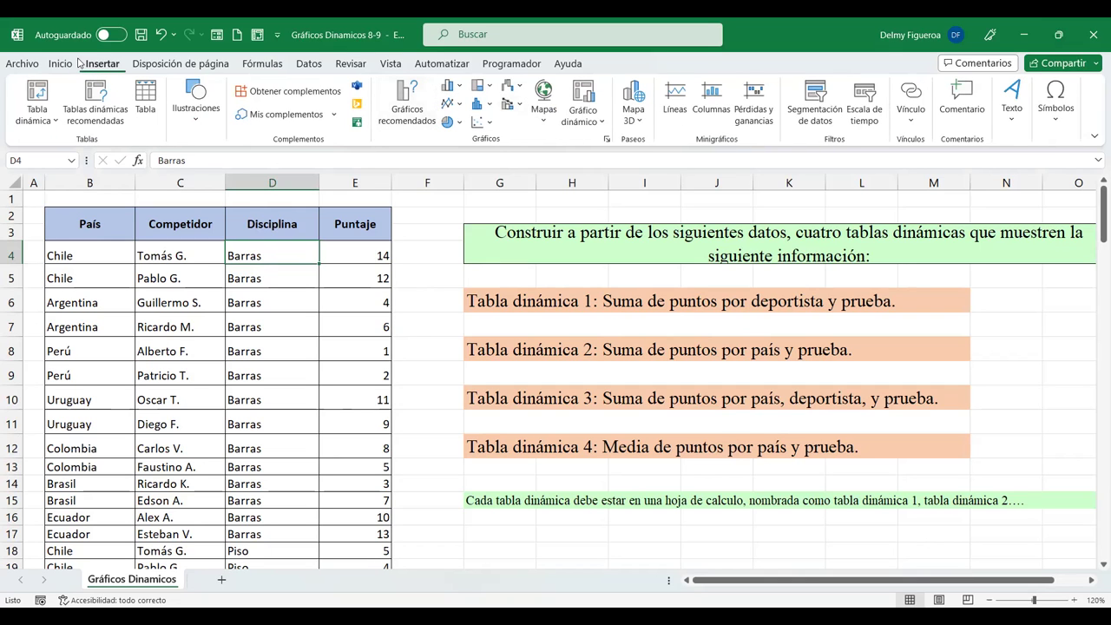
pyautogui.click(599, 119)
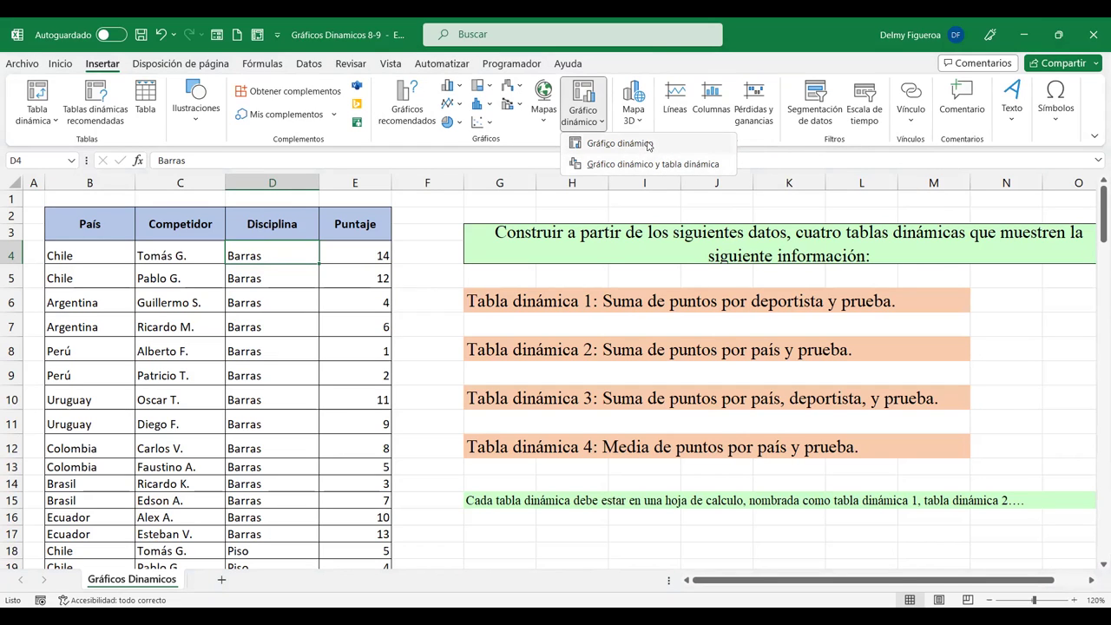
pyautogui.click(604, 145)
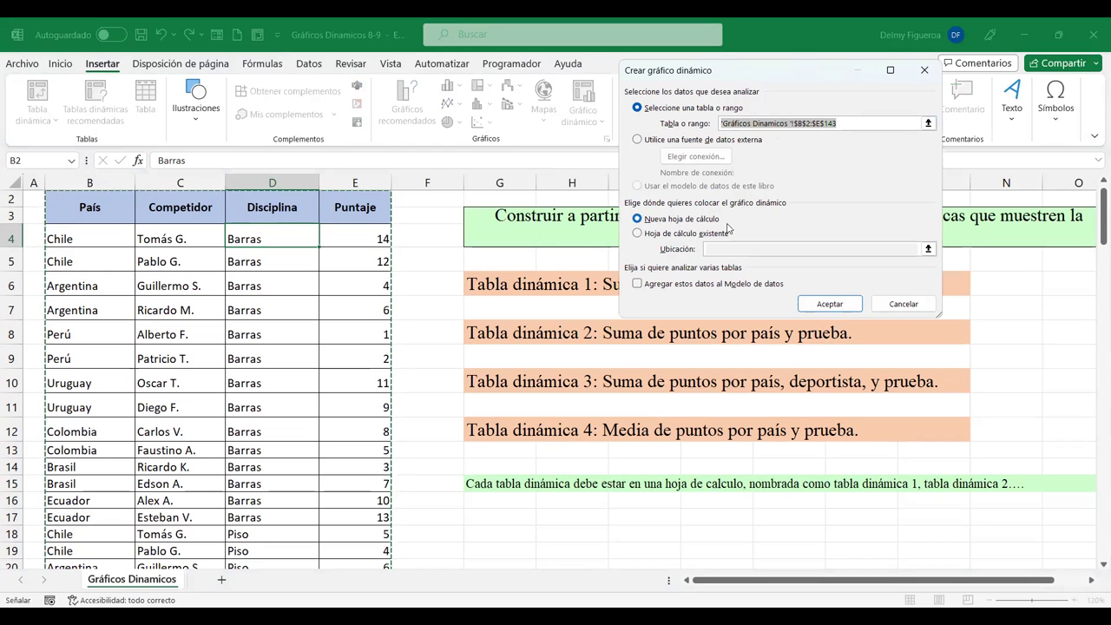
pyautogui.click(830, 306)
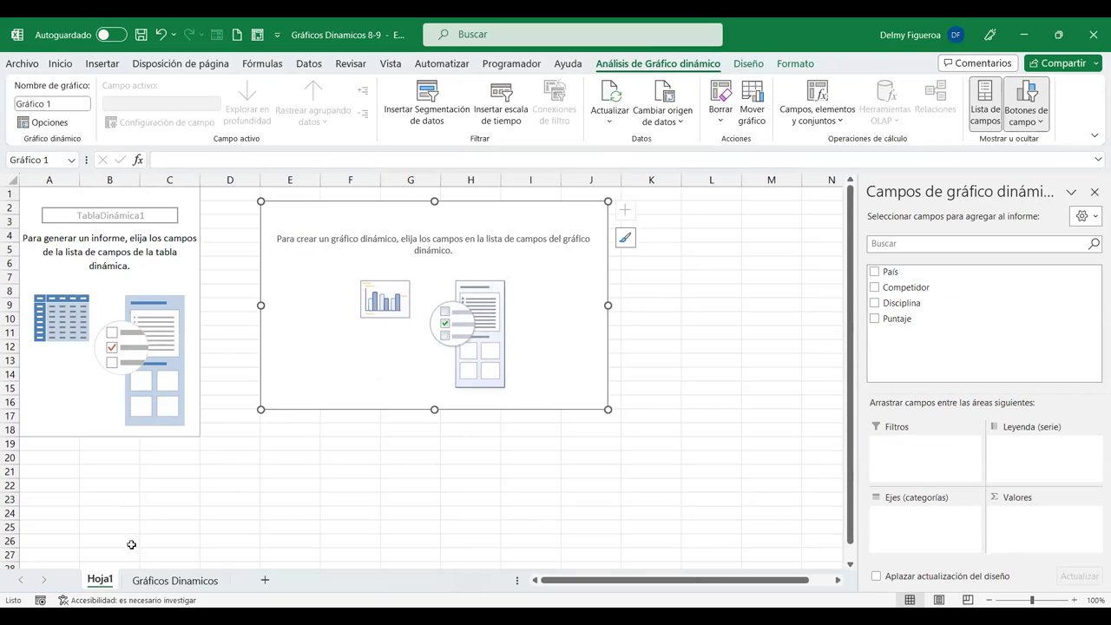
# Step: On Hoja1, add Competidor as the chart axis so each competitor's Puntaje sum appears
pyautogui.click(175, 580)
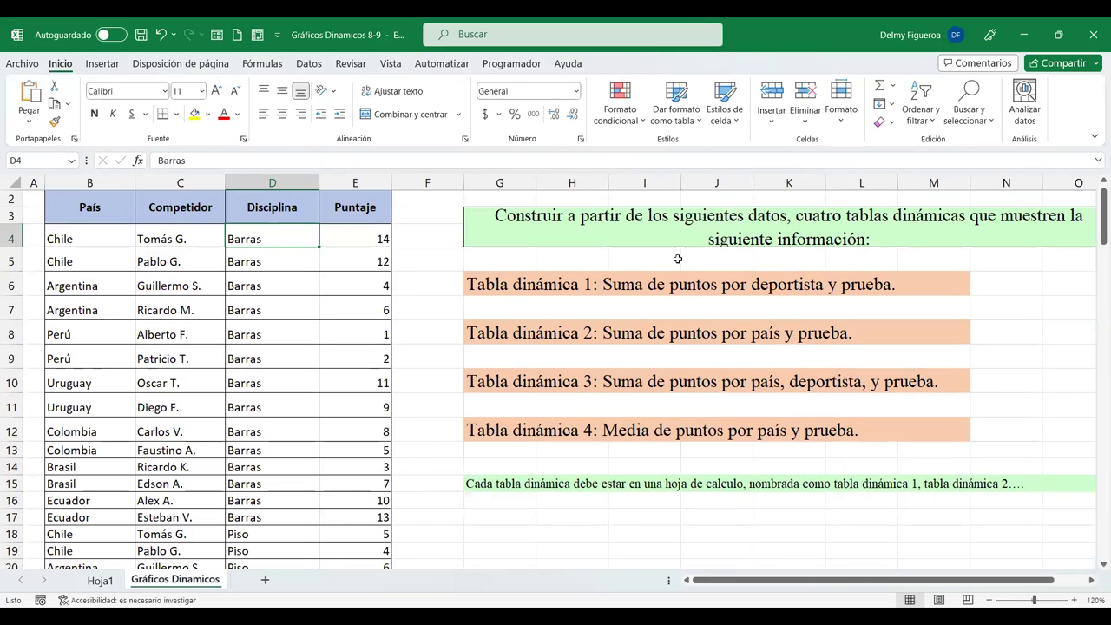
pyautogui.click(100, 580)
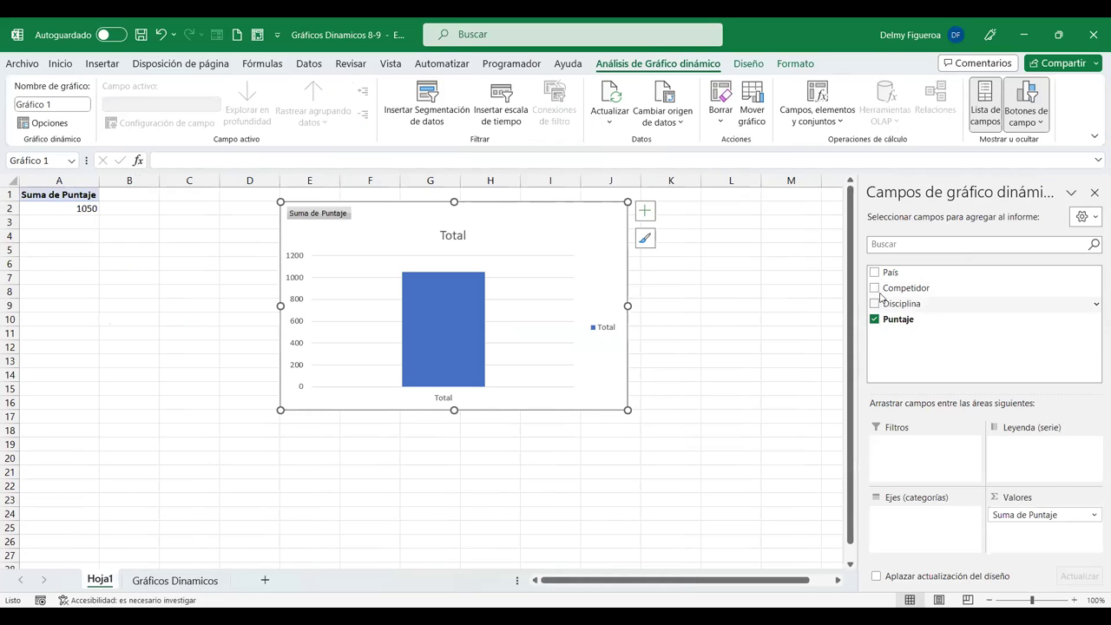
pyautogui.click(874, 288)
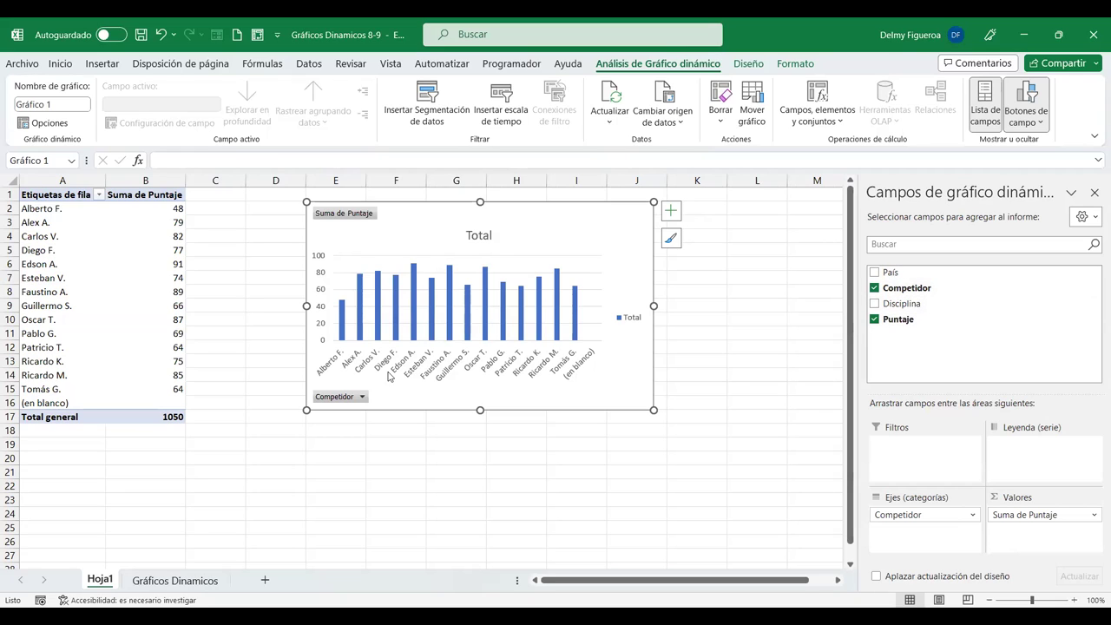
# Step: Delete the chart's Total legend, title it 'Punaje por competidor', and go back to the Gráficos Dinamicos sheet
pyautogui.click(635, 322)
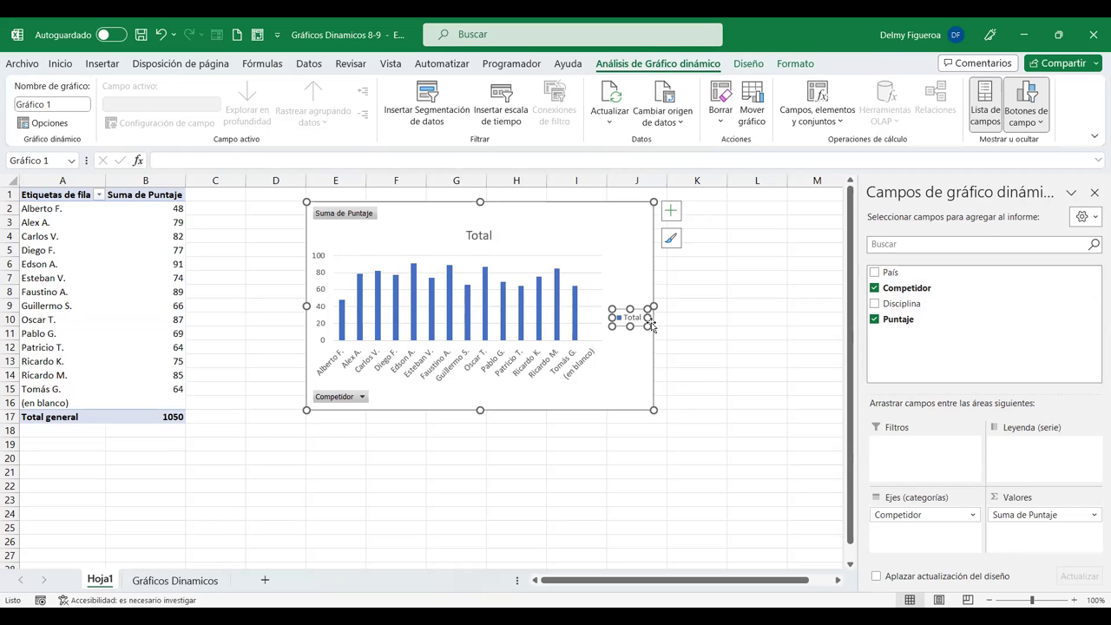
pyautogui.press('Delete')
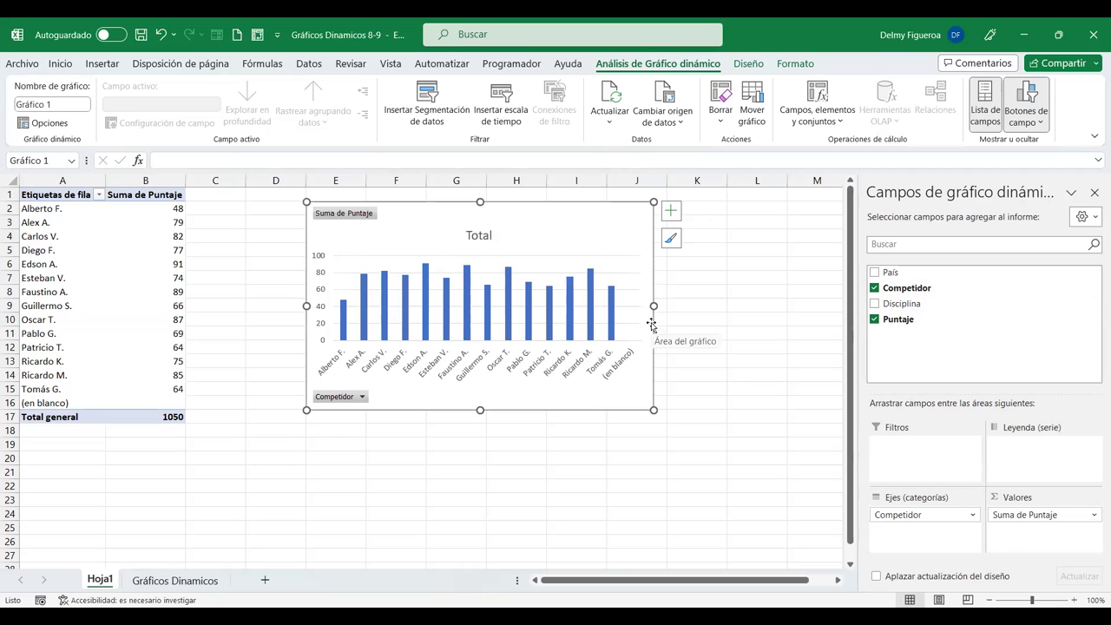
pyautogui.click(479, 235)
pyautogui.doubleClick(491, 235)
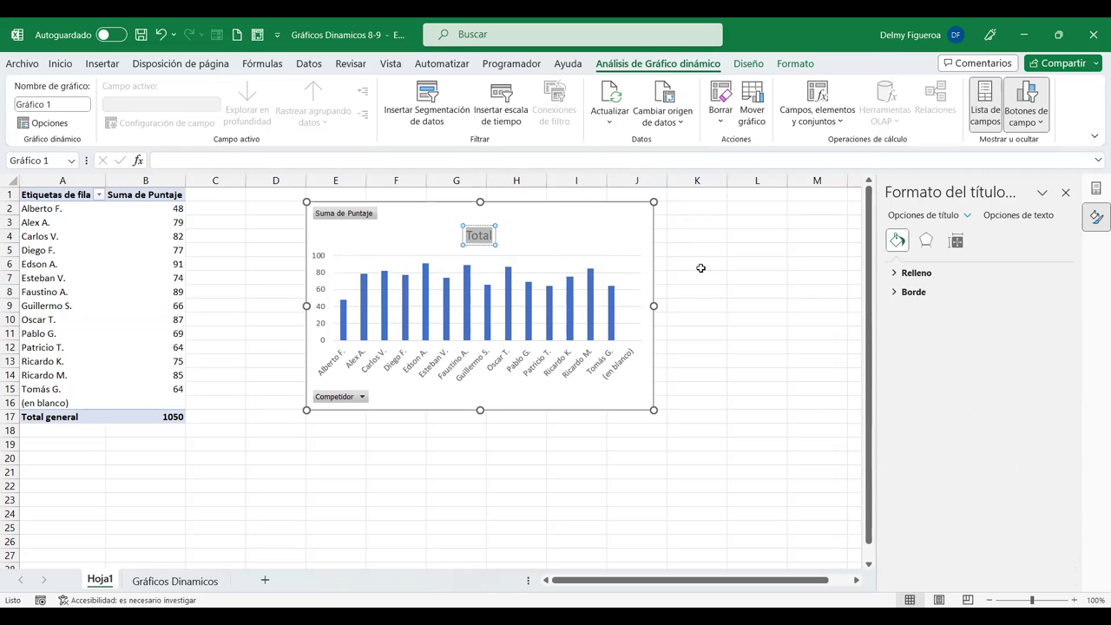
pyautogui.write('Punaje')
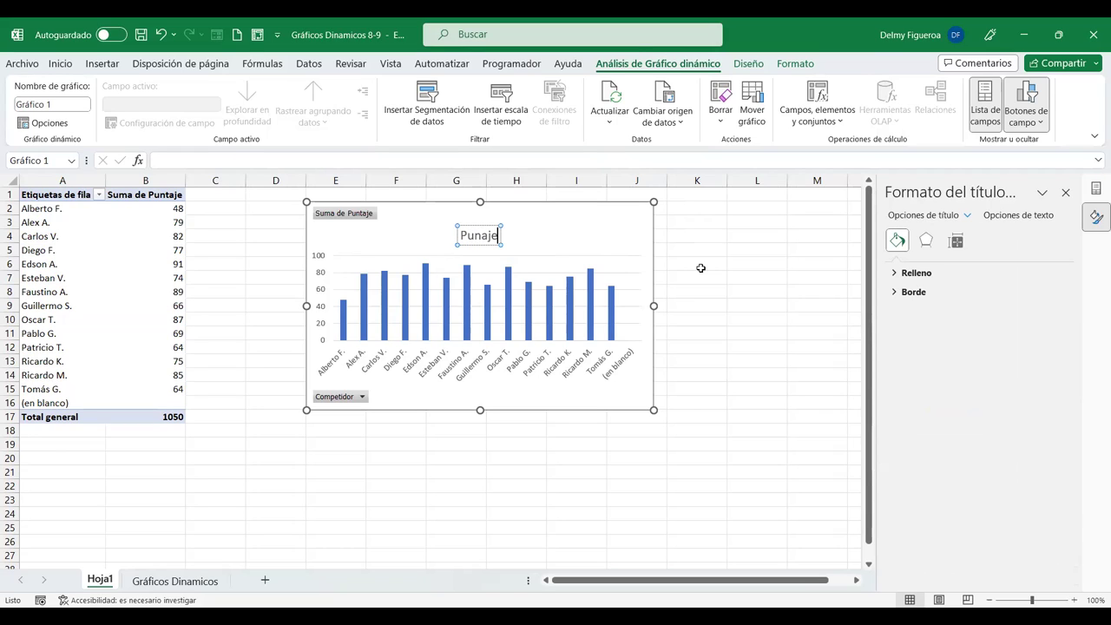
pyautogui.write(' por competidor')
pyautogui.click(701, 265)
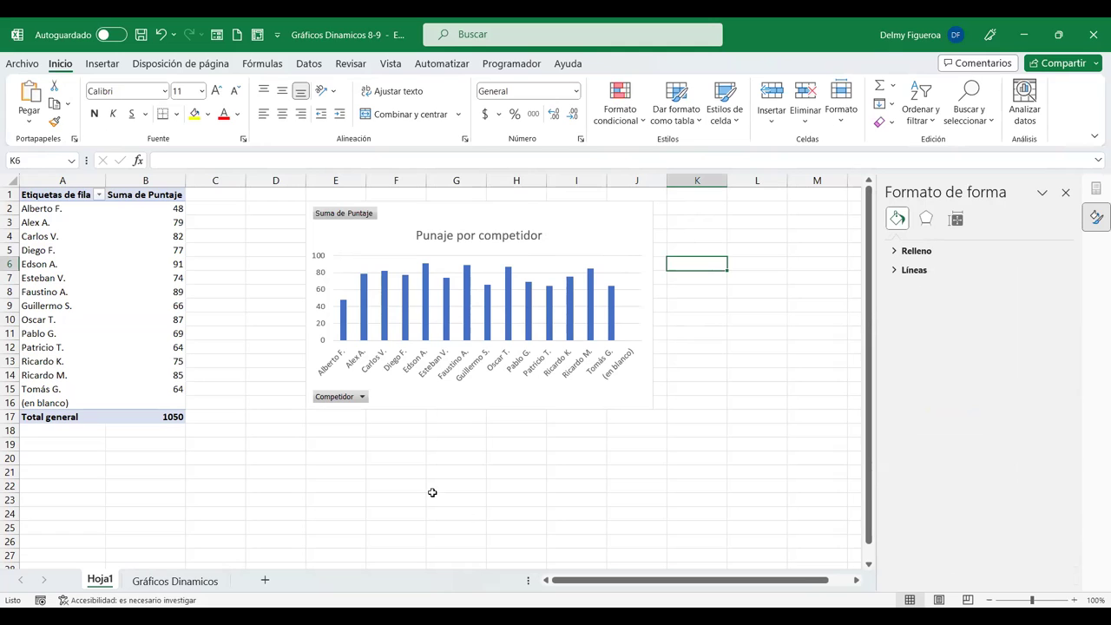
pyautogui.click(205, 580)
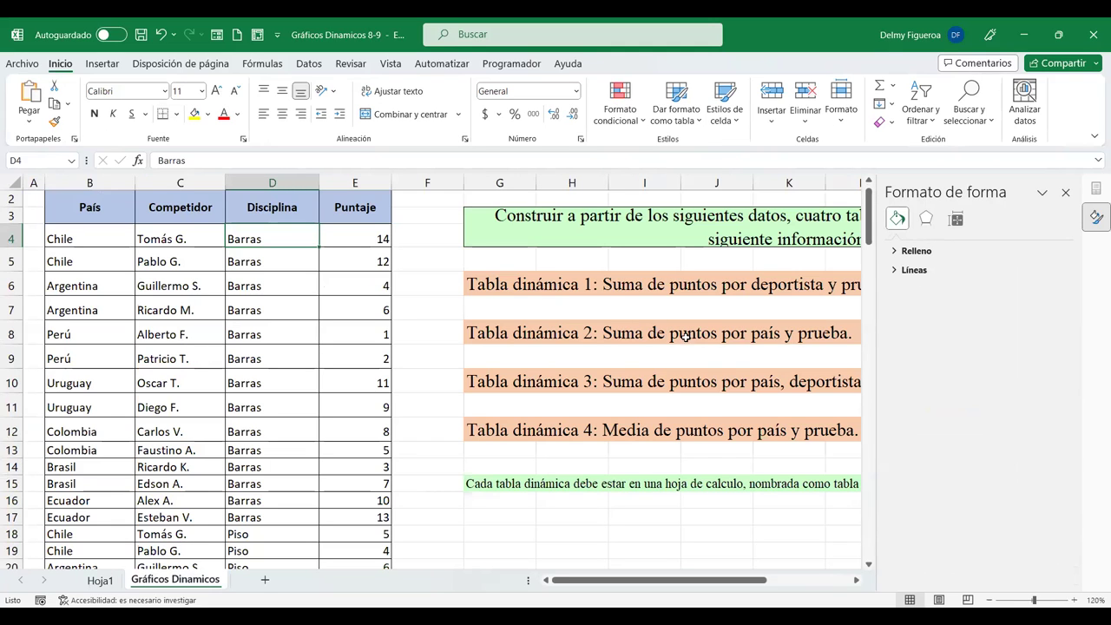
pyautogui.click(1067, 192)
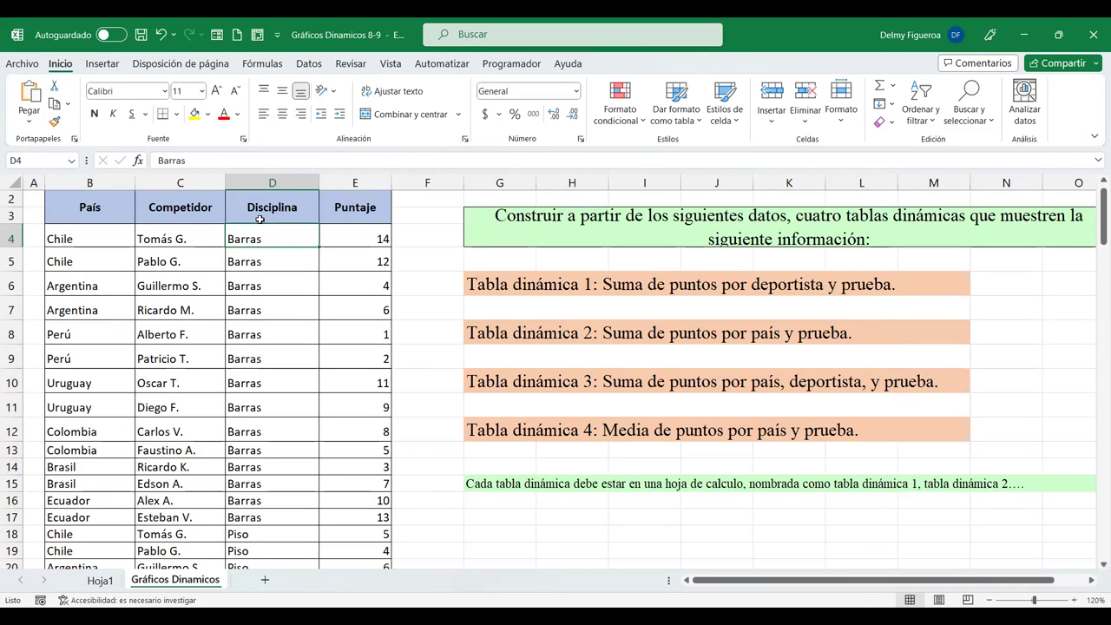
# Step: Insert a pivot chart from the Gráficos Dinamicos data at Hoja1!$A$21
pyautogui.click(105, 65)
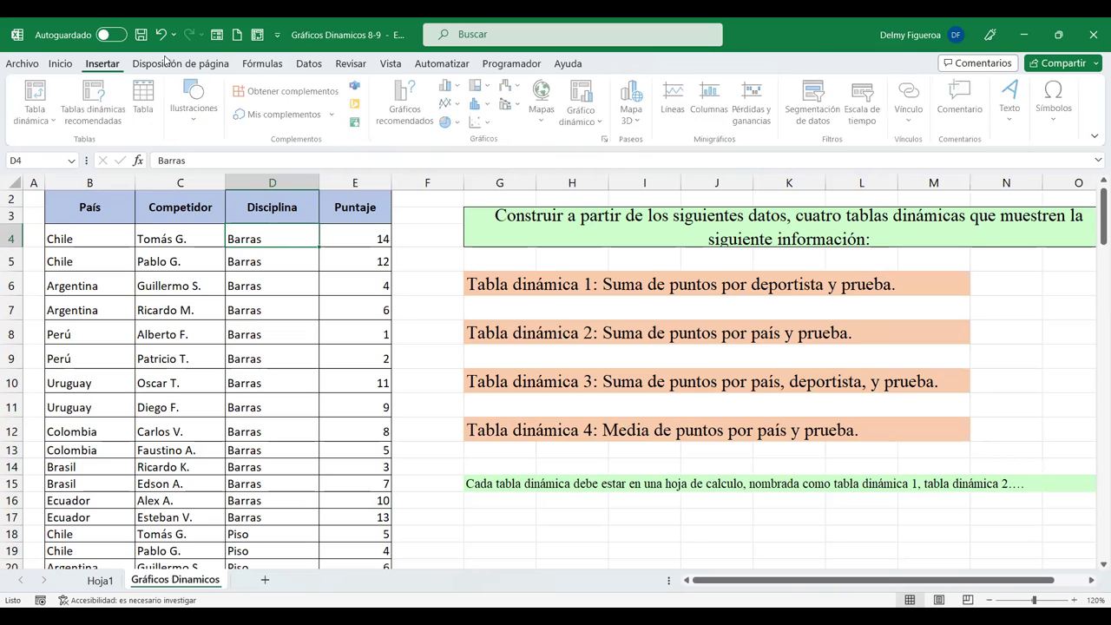
pyautogui.click(603, 122)
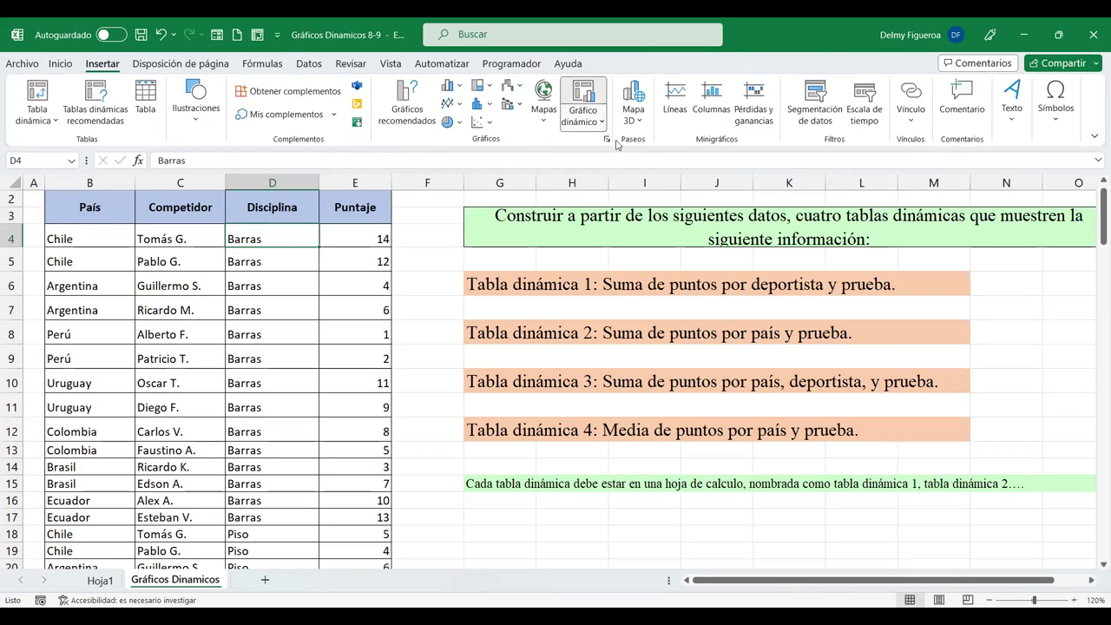
pyautogui.click(620, 144)
pyautogui.click(701, 234)
pyautogui.click(732, 250)
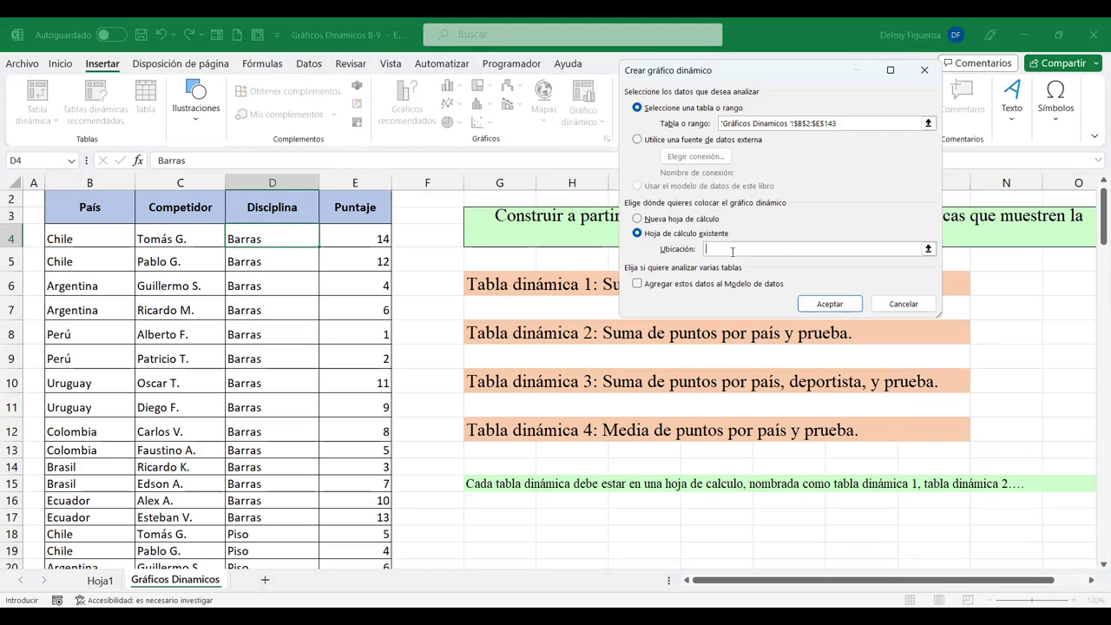
pyautogui.click(100, 580)
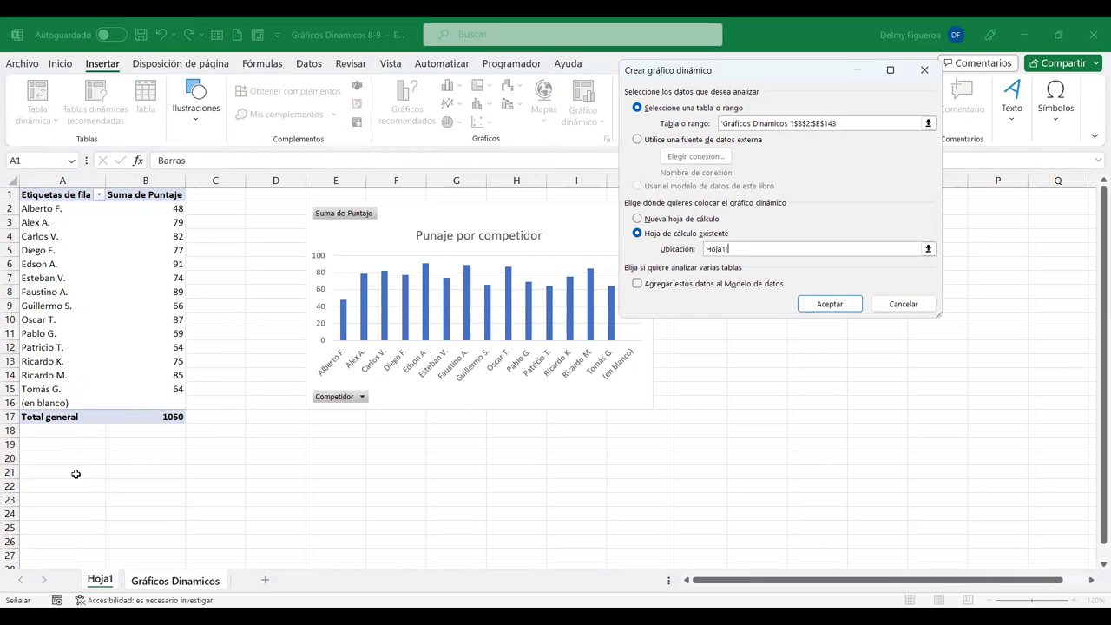
pyautogui.click(76, 474)
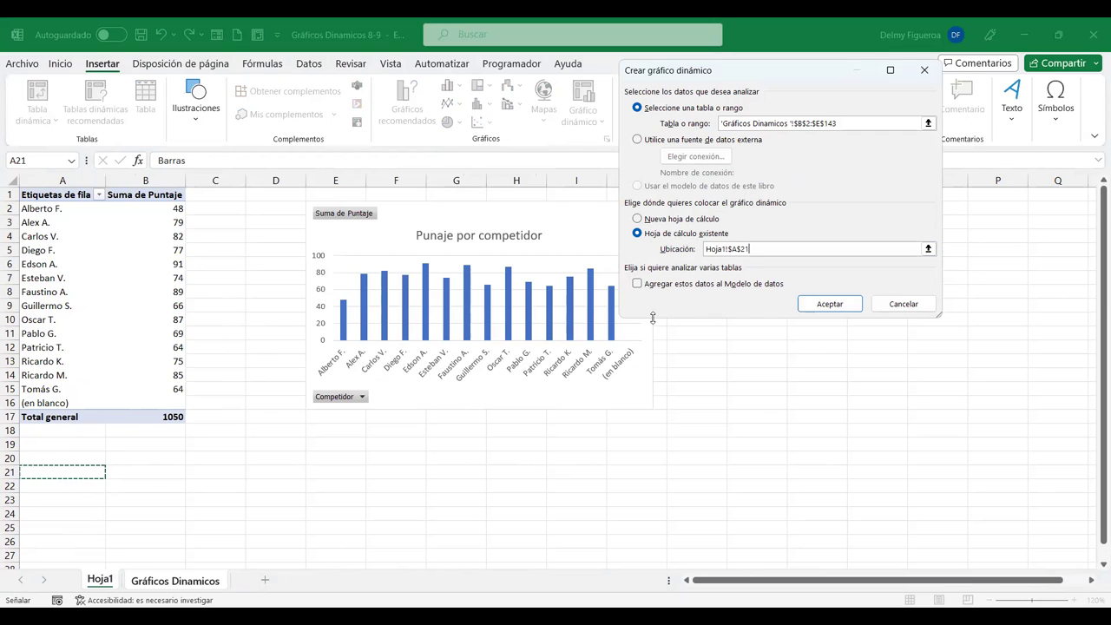
pyautogui.click(825, 306)
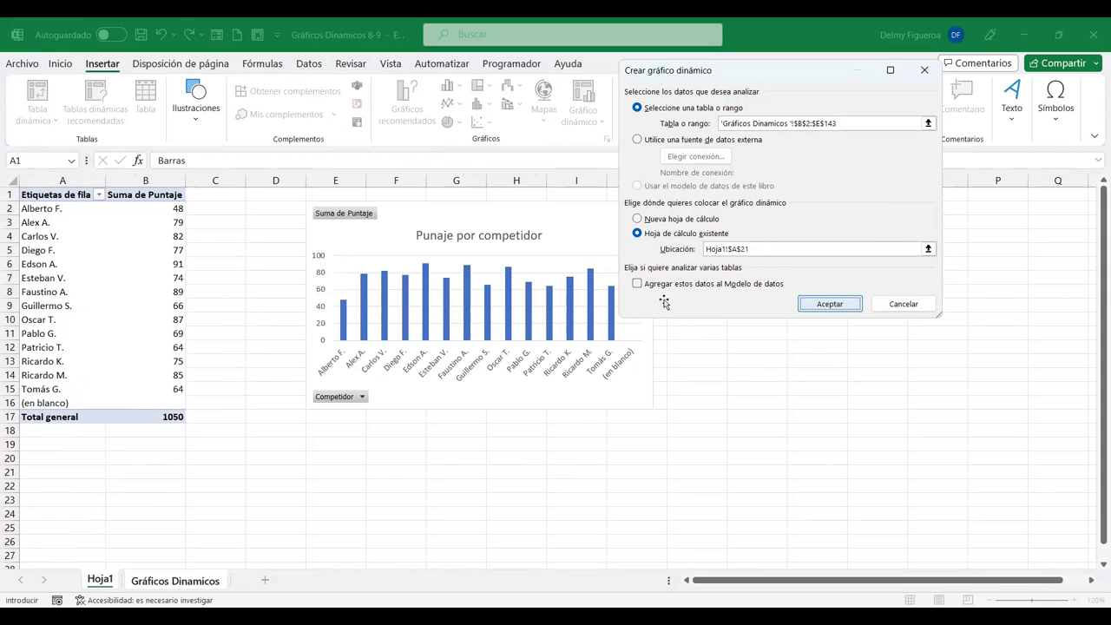
# Step: Move the empty pivot chart below the first chart on Hoja1
pyautogui.moveTo(665, 279); pyautogui.dragTo(586, 469)
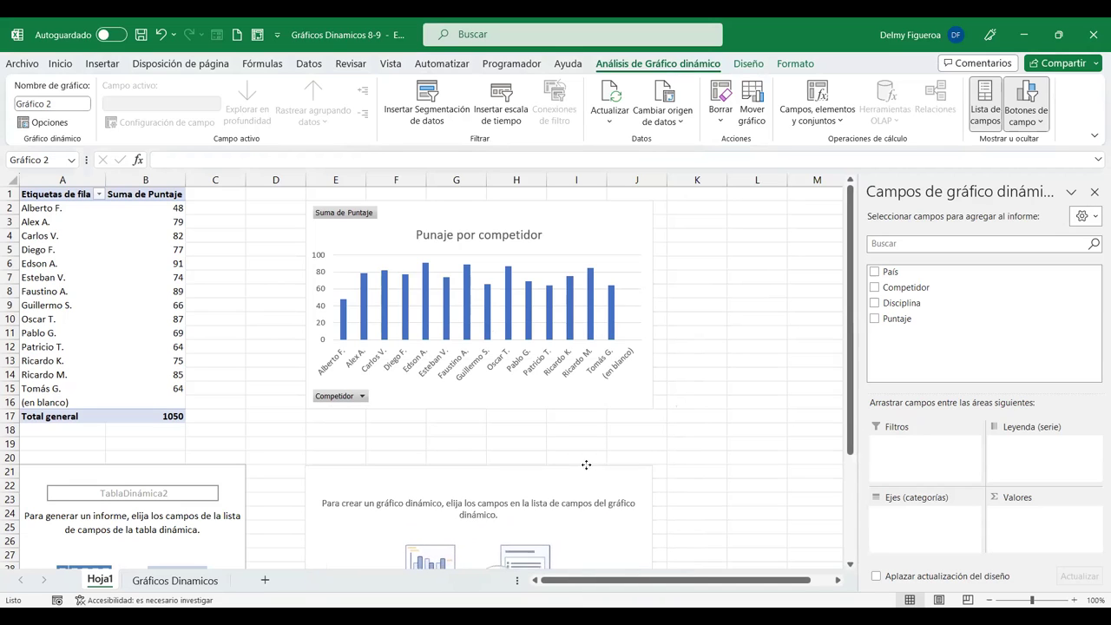
pyautogui.moveTo(586, 469); pyautogui.dragTo(588, 469)
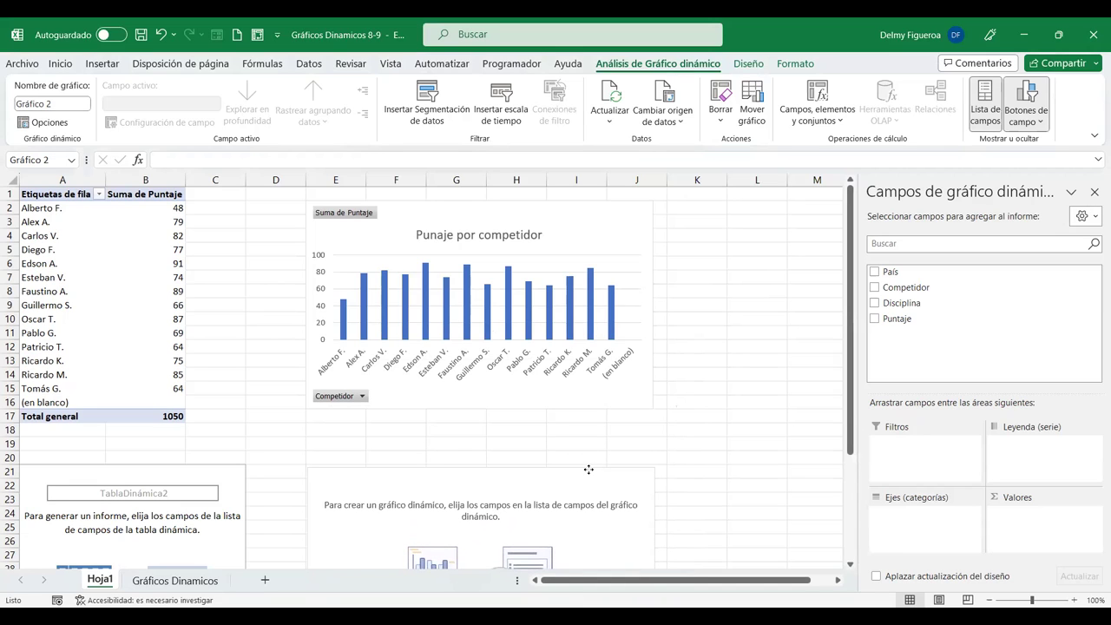
pyautogui.click(174, 580)
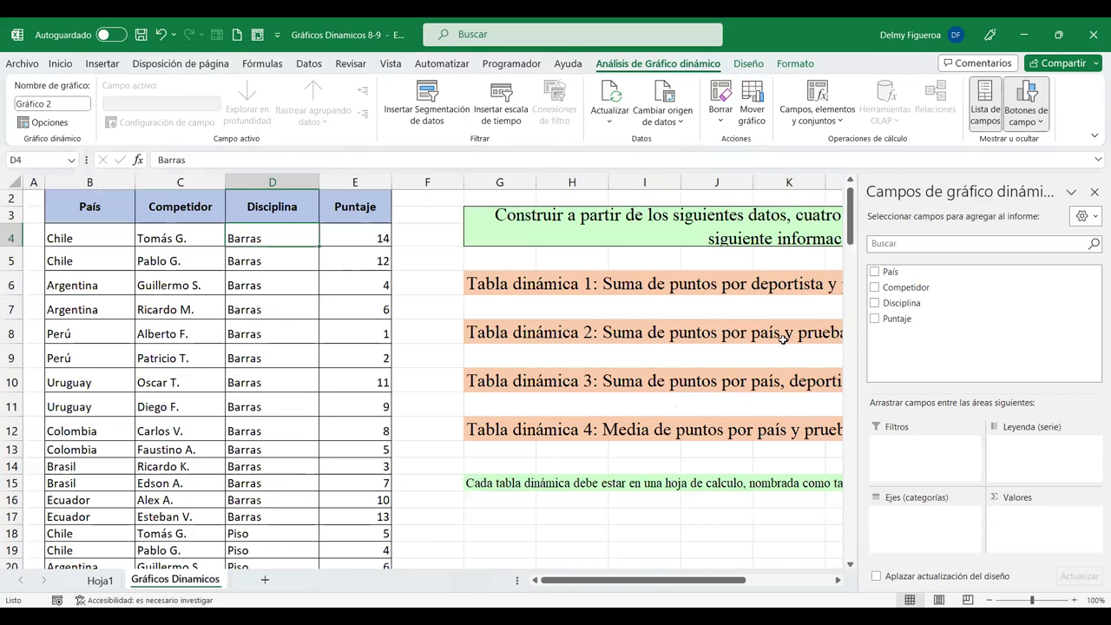
pyautogui.click(99, 580)
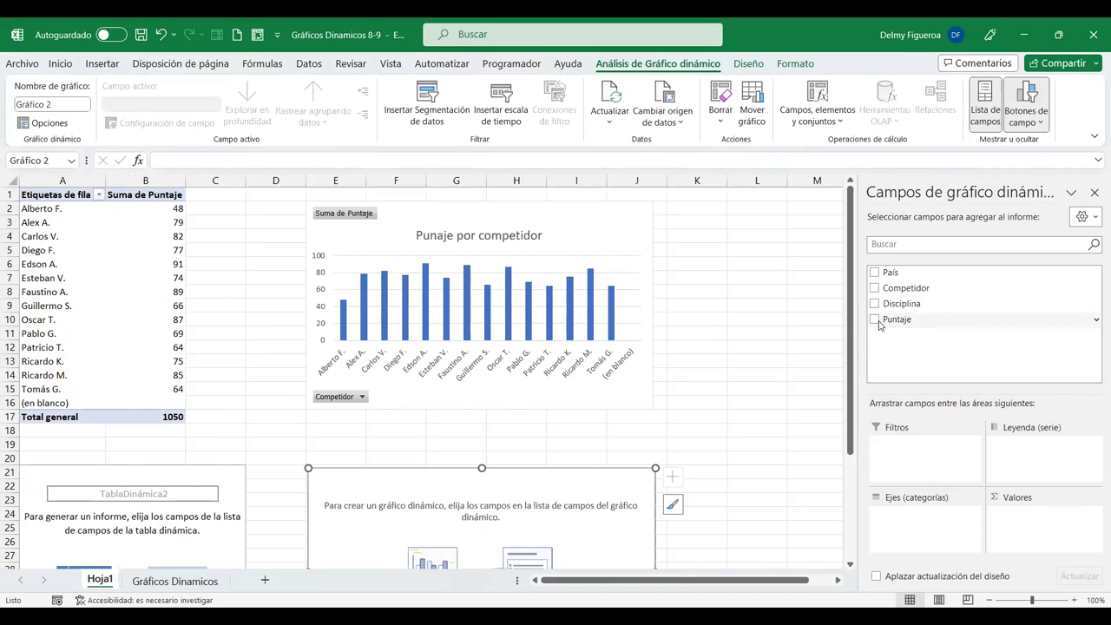
# Step: Plot the sum of Puntaje by País in the new pivot chart
pyautogui.click(875, 320)
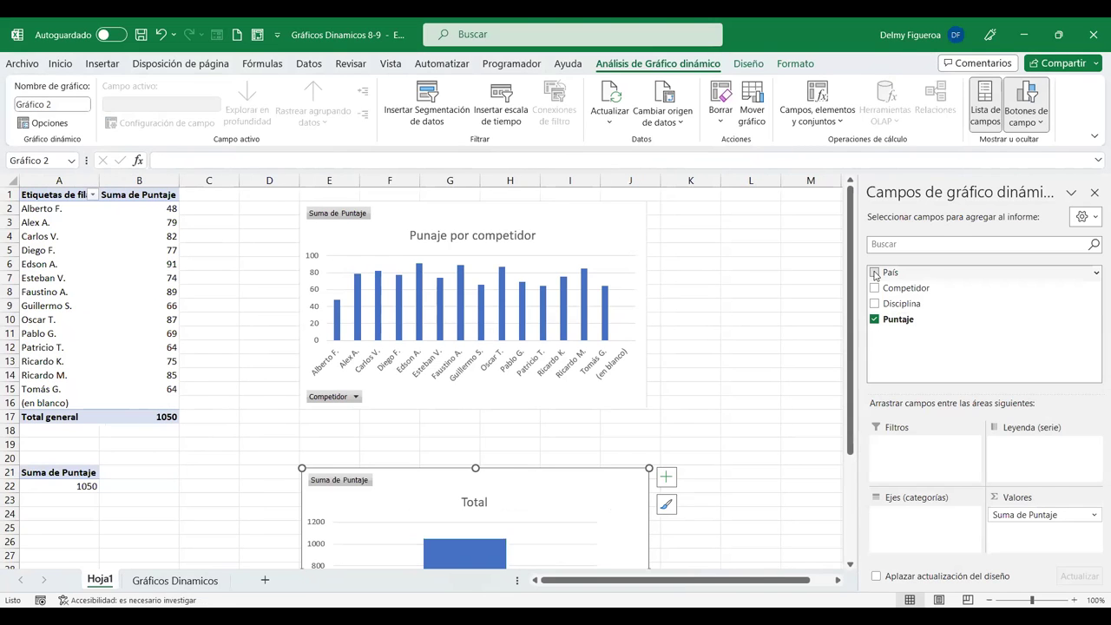
pyautogui.click(874, 273)
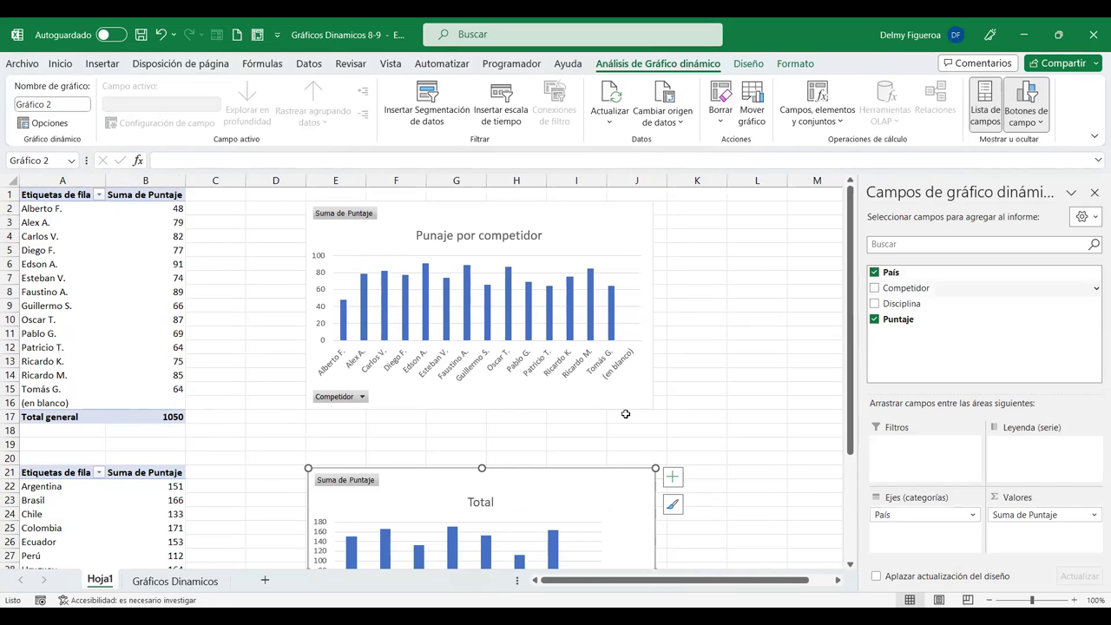
pyautogui.scroll(-4, 676, 398)
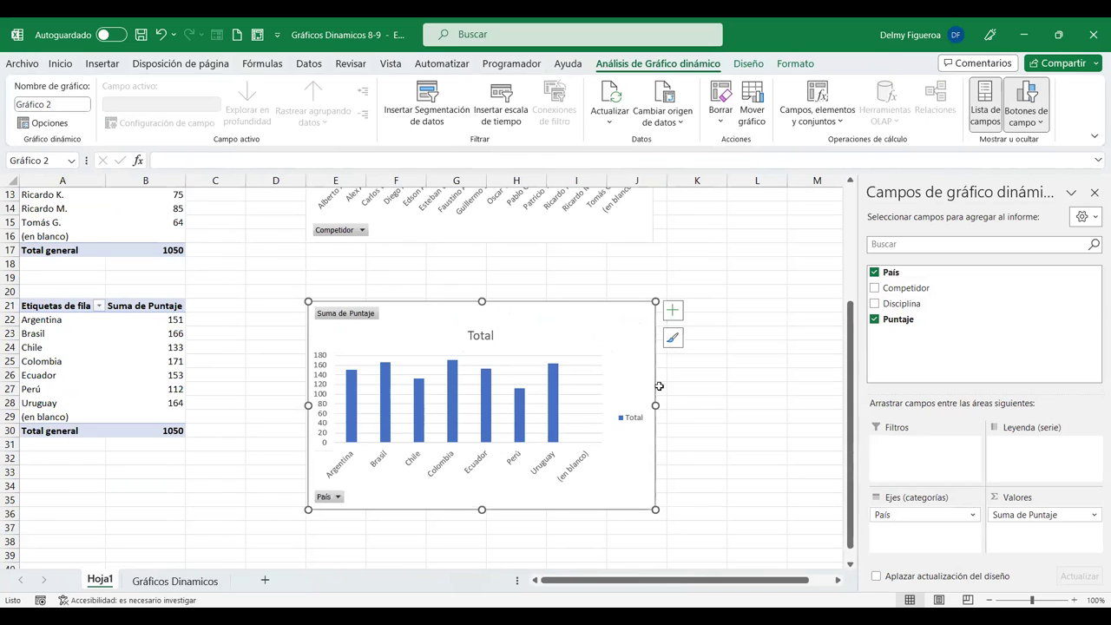
# Step: Title the chart 'Puntaje por país' and delete its Total legend
pyautogui.doubleClick(488, 335)
pyautogui.doubleClick(487, 335)
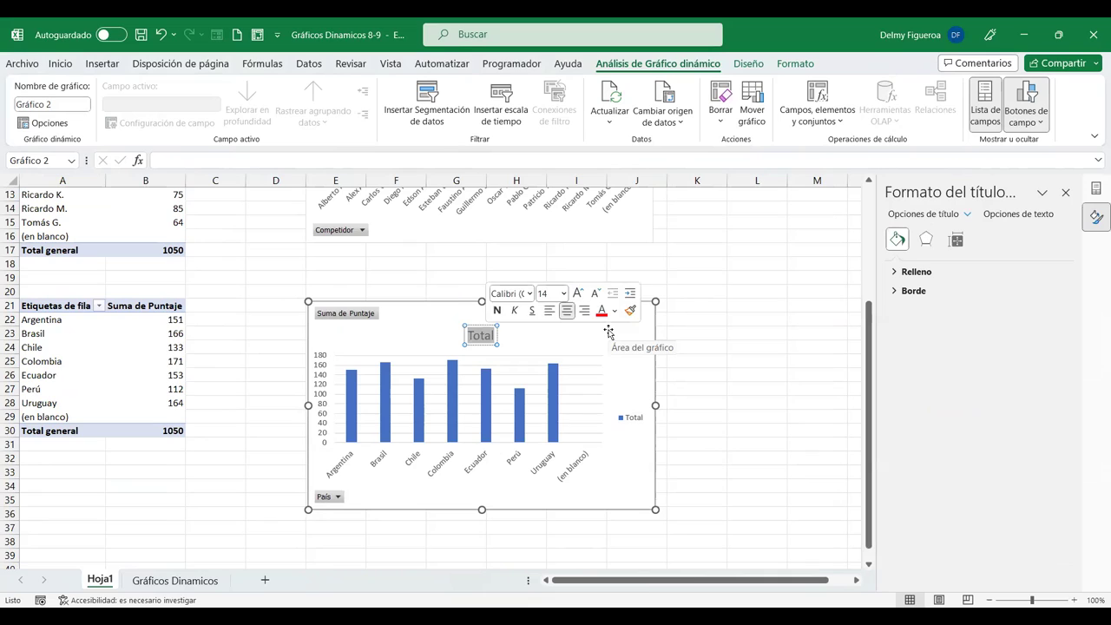
pyautogui.write('Puntaje')
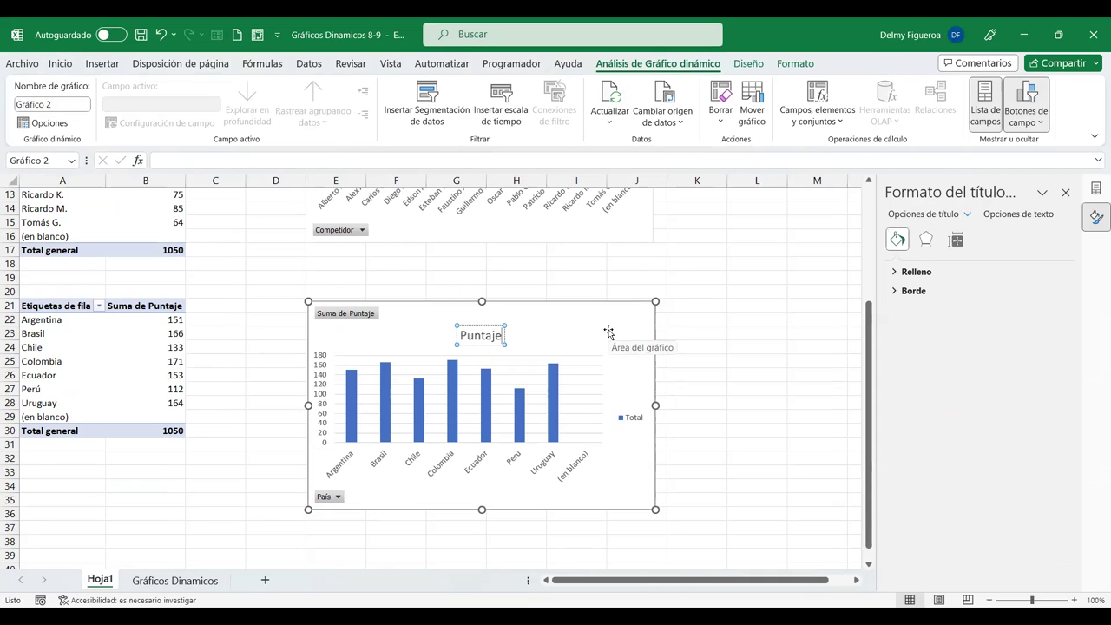
pyautogui.write(' por país')
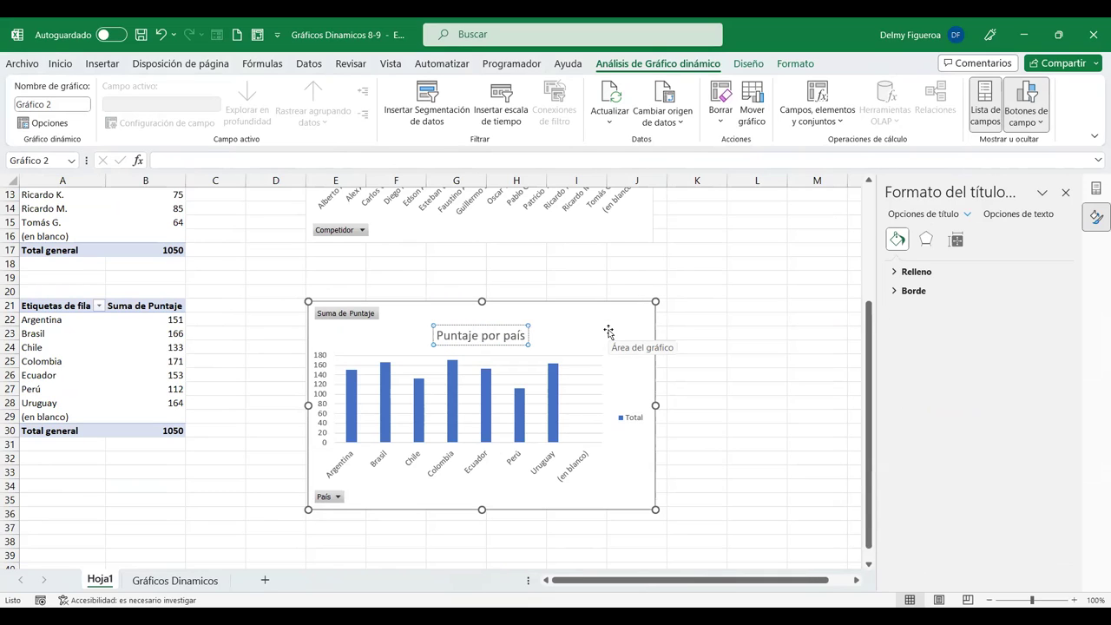
pyautogui.click(635, 424)
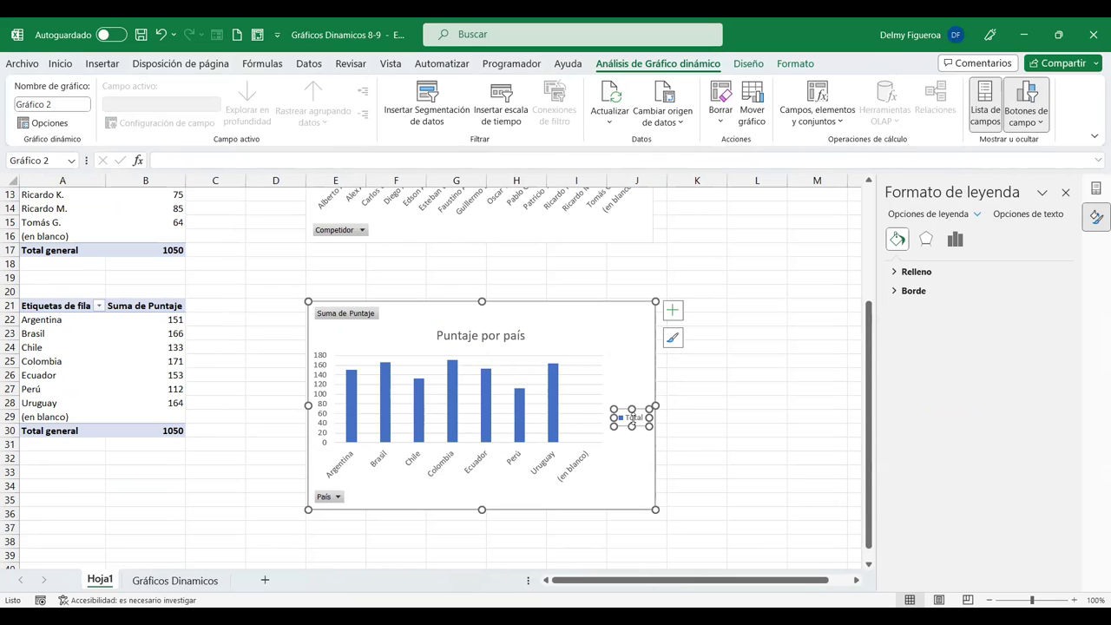
pyautogui.press('Delete')
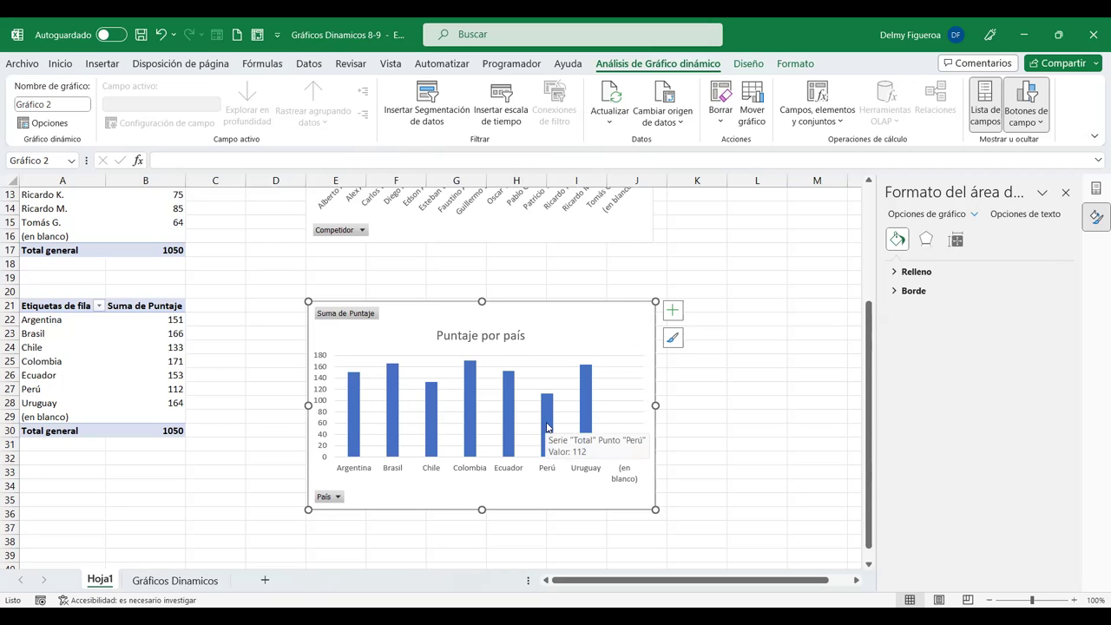
pyautogui.click(174, 580)
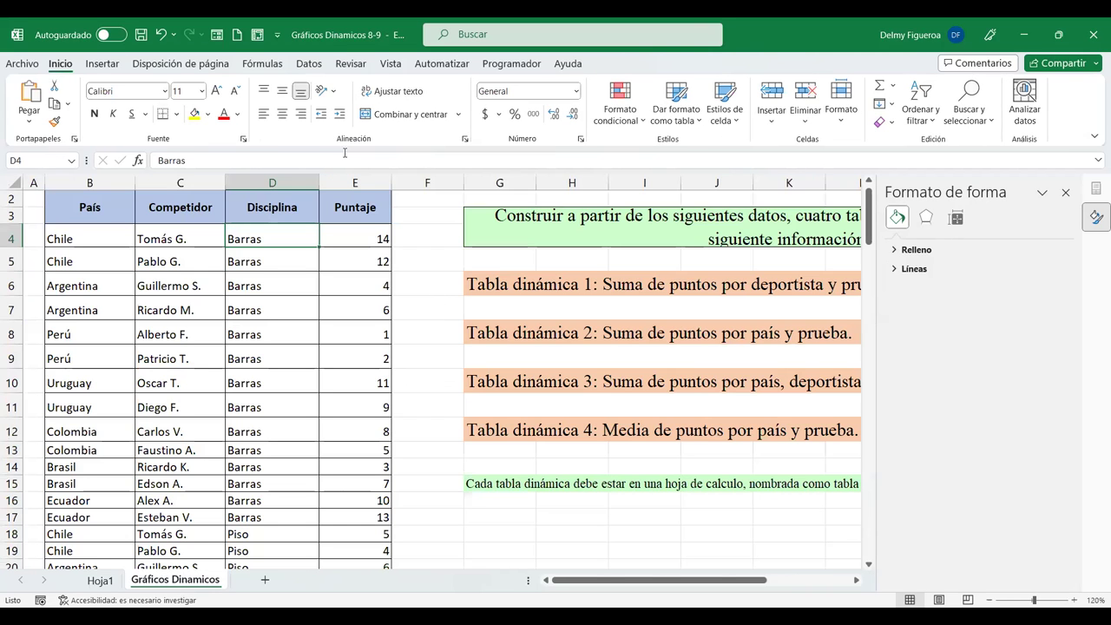
pyautogui.click(104, 65)
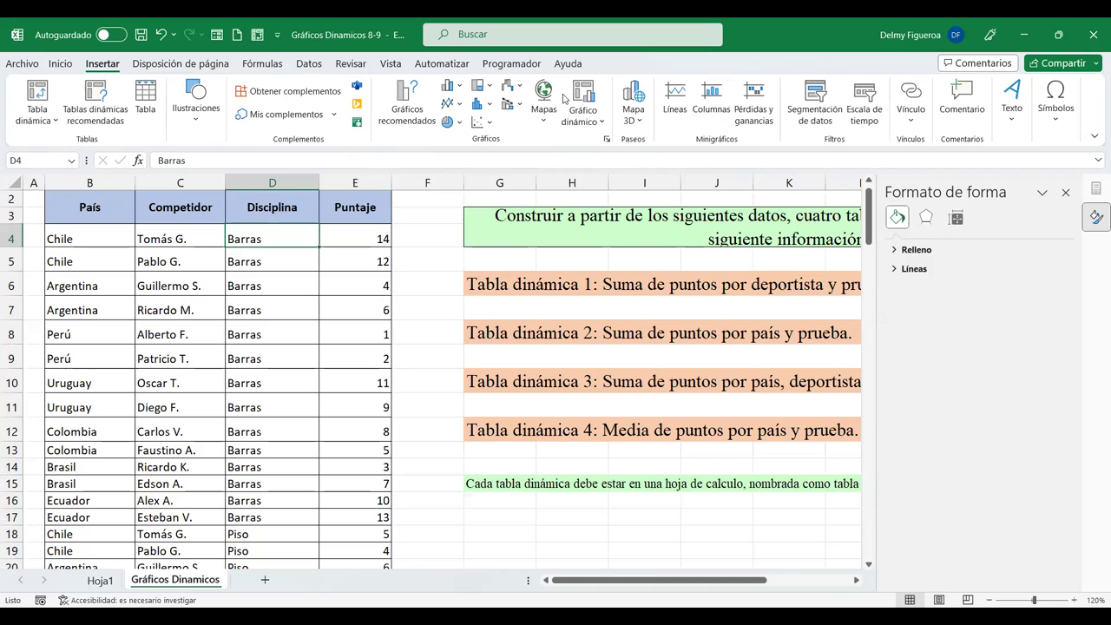
pyautogui.click(595, 103)
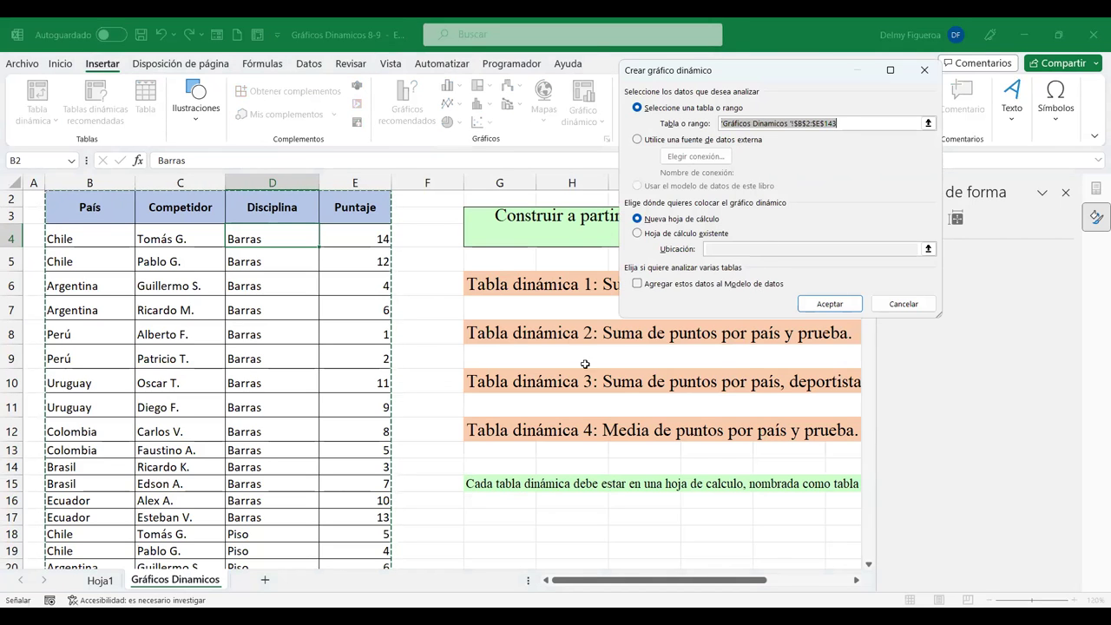
pyautogui.click(682, 234)
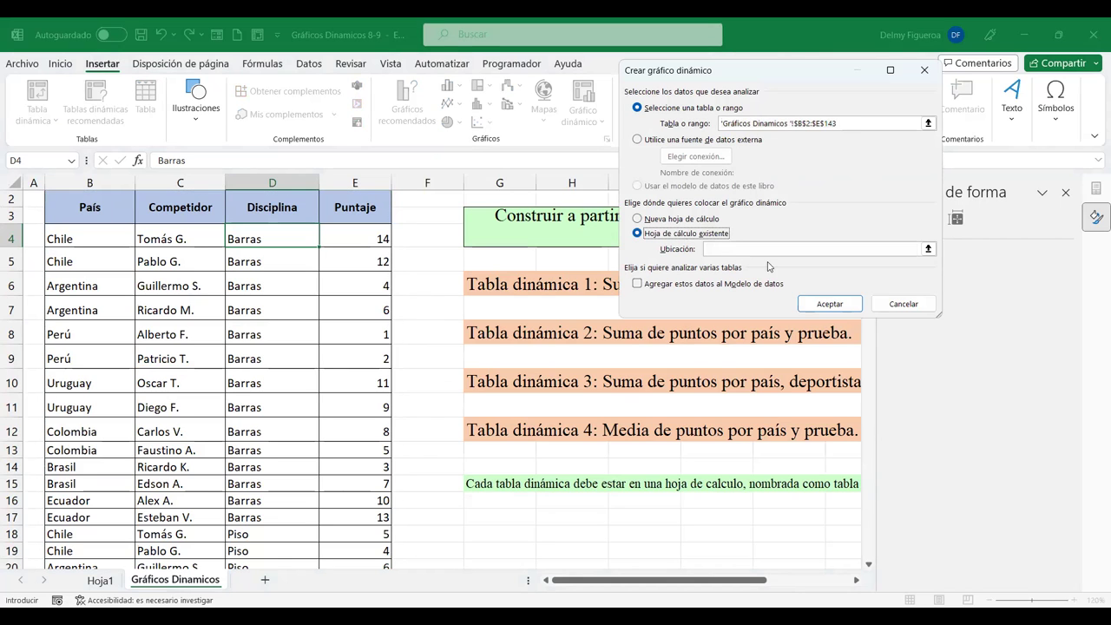
pyautogui.click(100, 581)
pyautogui.scroll(-4, 393, 287)
pyautogui.scroll(-2, 393, 288)
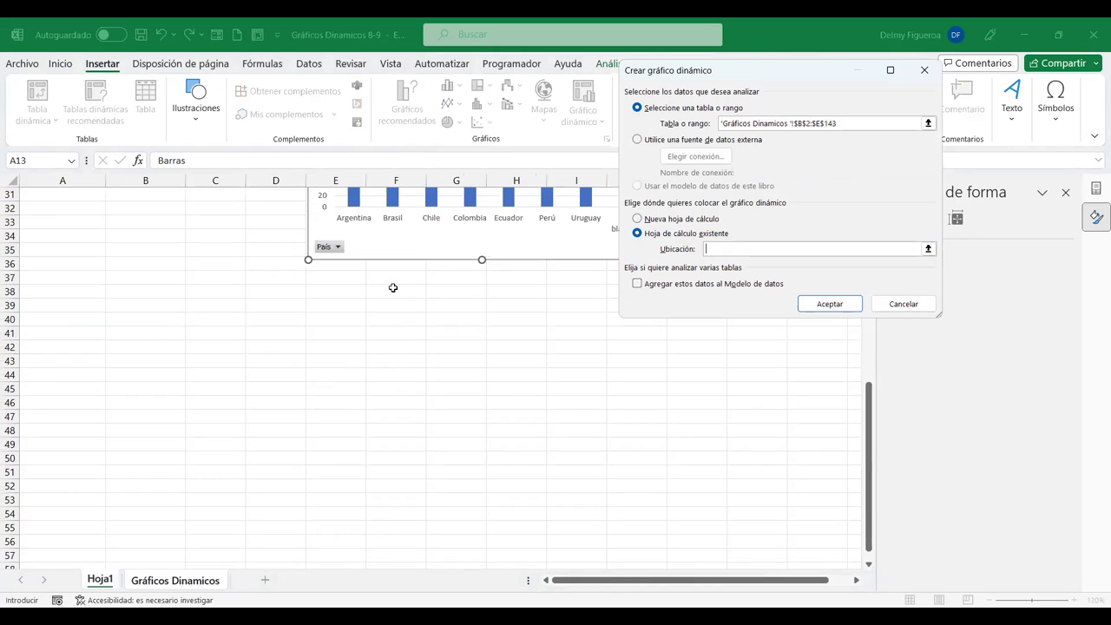
pyautogui.click(342, 318)
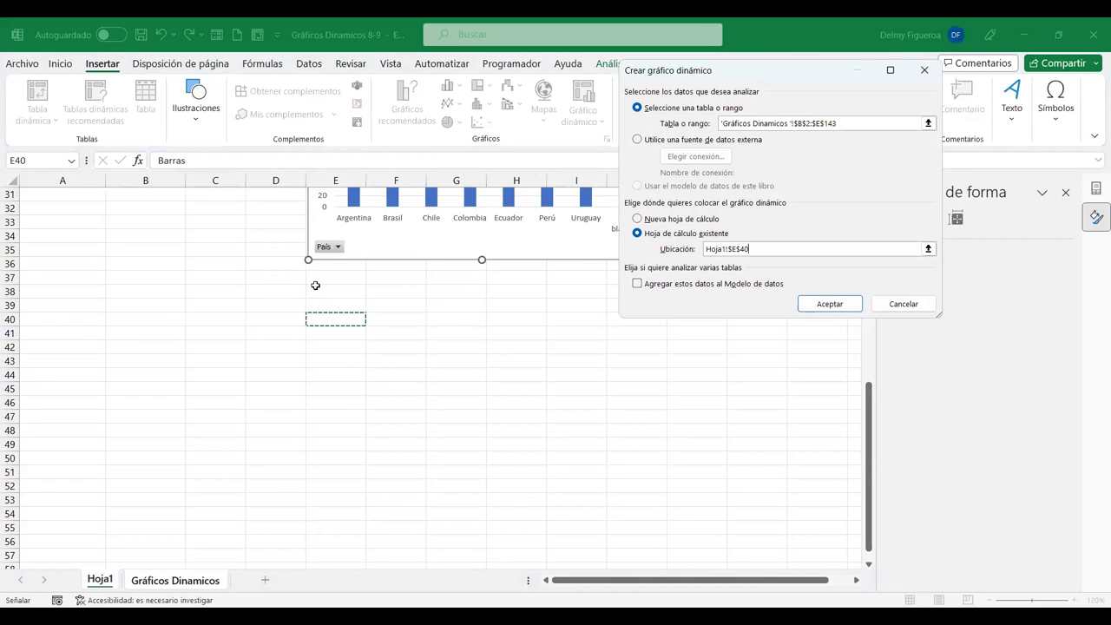
pyautogui.click(828, 310)
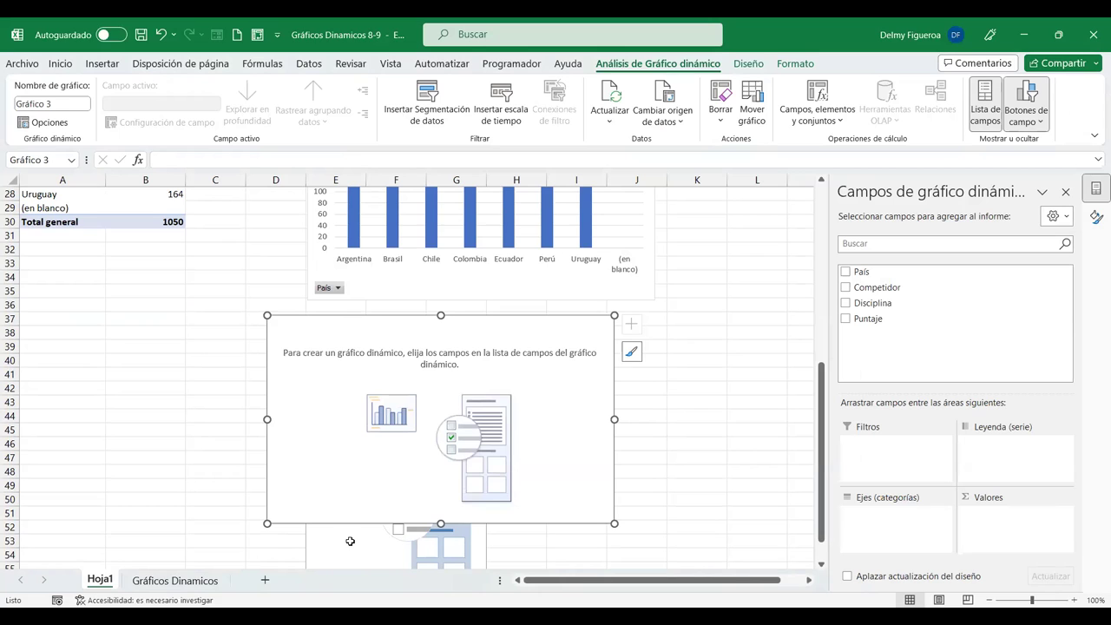
pyautogui.click(542, 549)
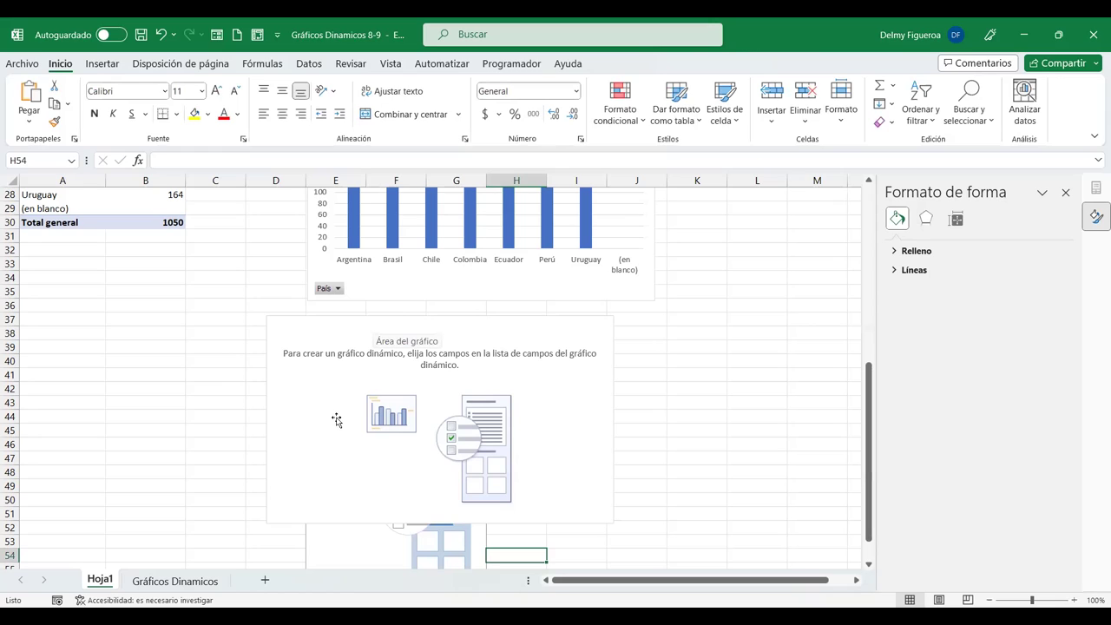
pyautogui.press('Delete')
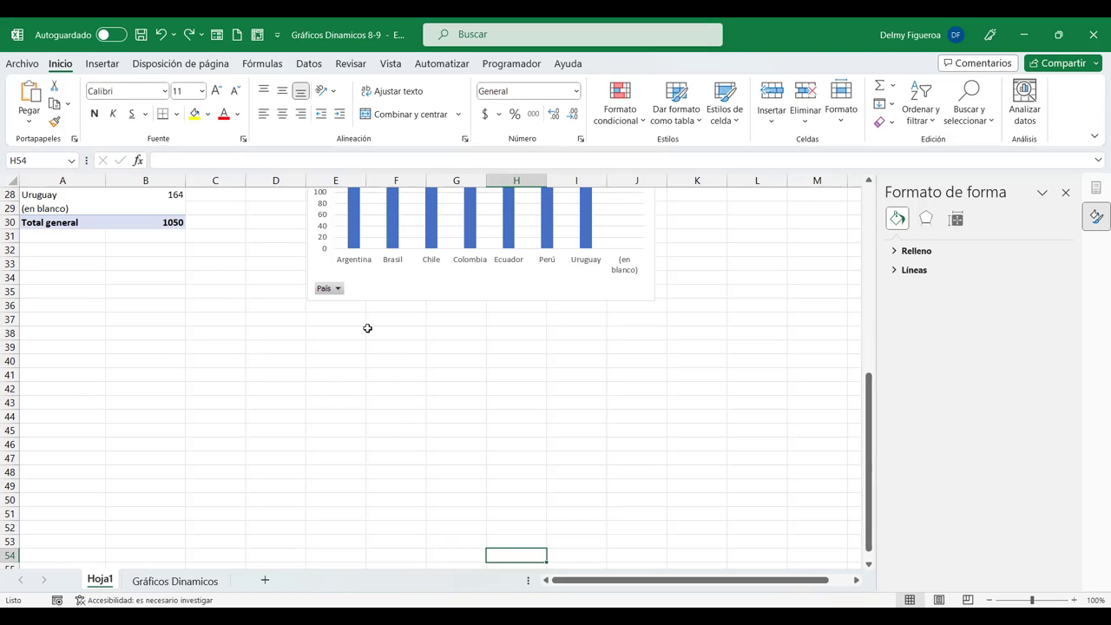
# Step: Insert a pivot chart from the Gráficos Dinamicos data at Hoja1 cell A40
pyautogui.click(339, 366)
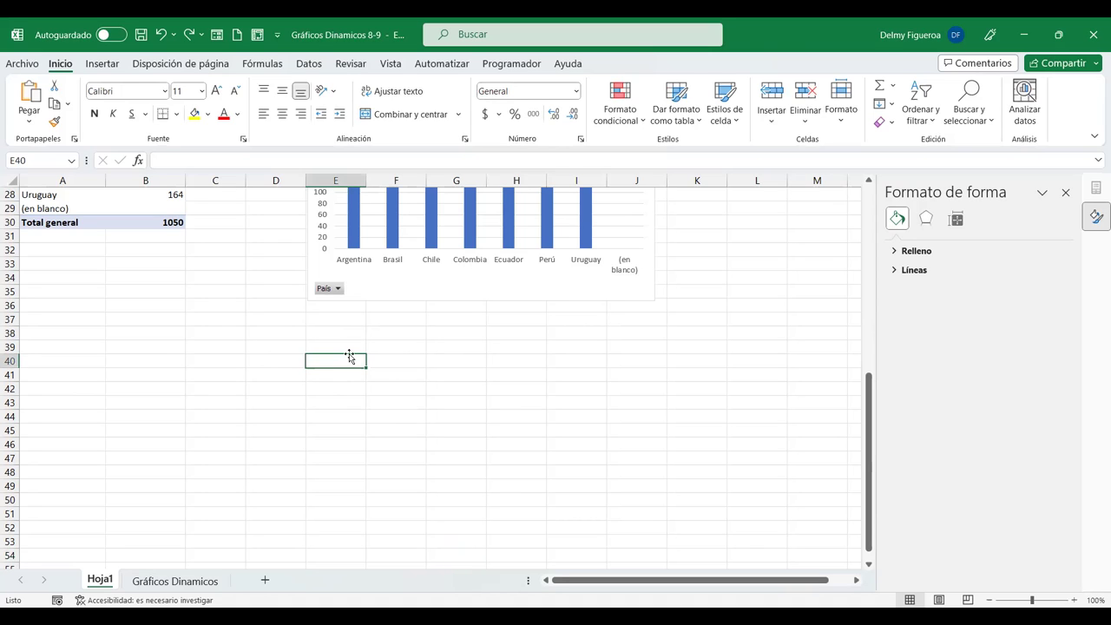
pyautogui.click(188, 582)
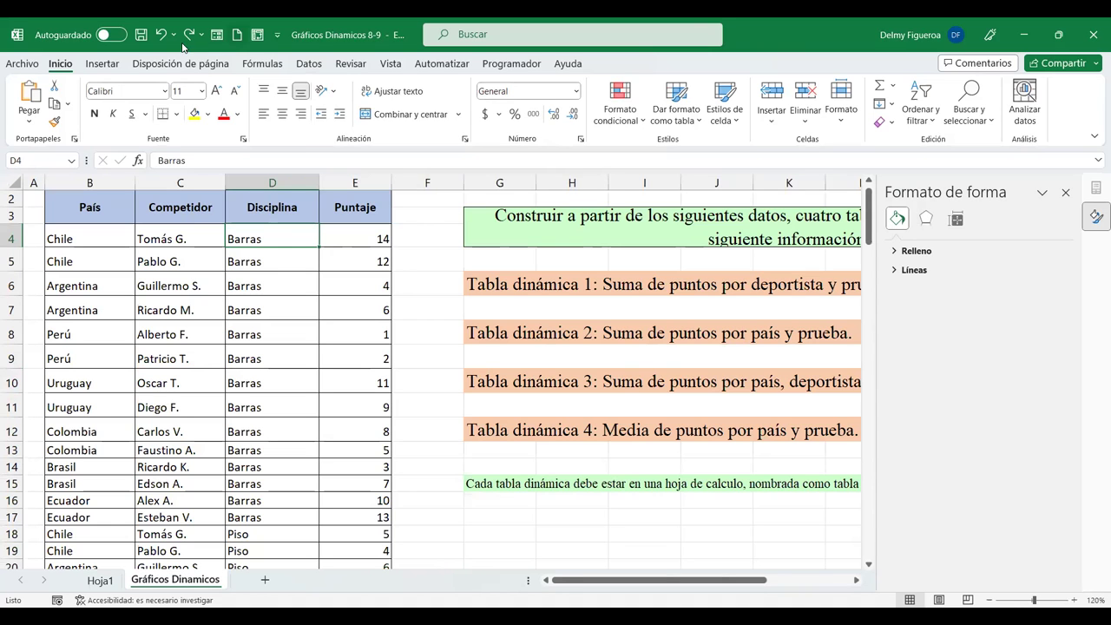
pyautogui.click(102, 64)
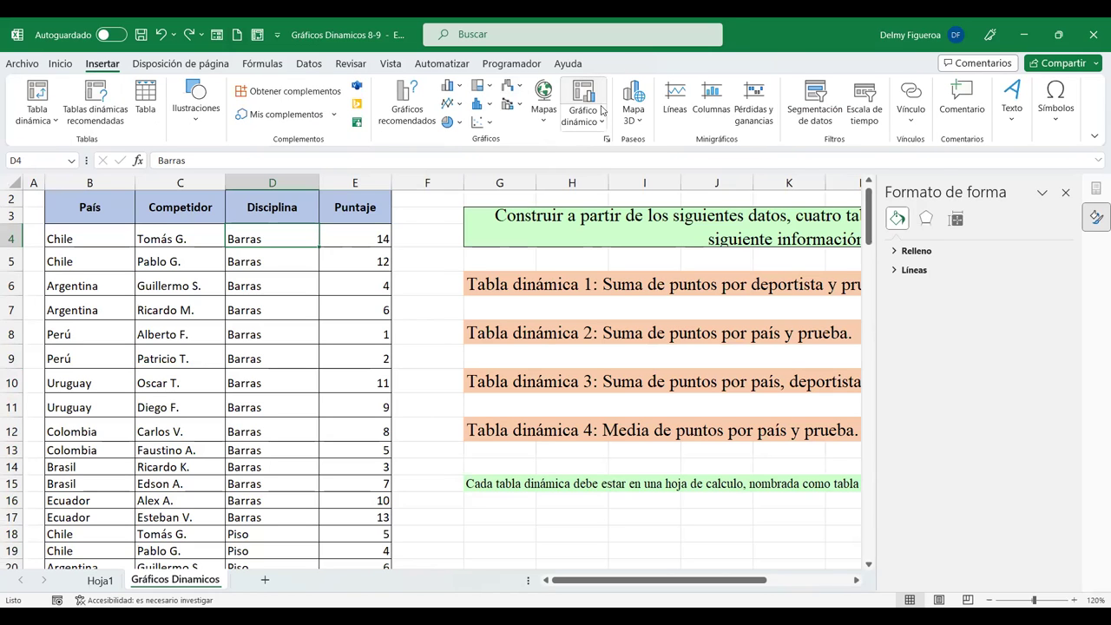
pyautogui.click(602, 109)
pyautogui.click(686, 233)
pyautogui.click(727, 250)
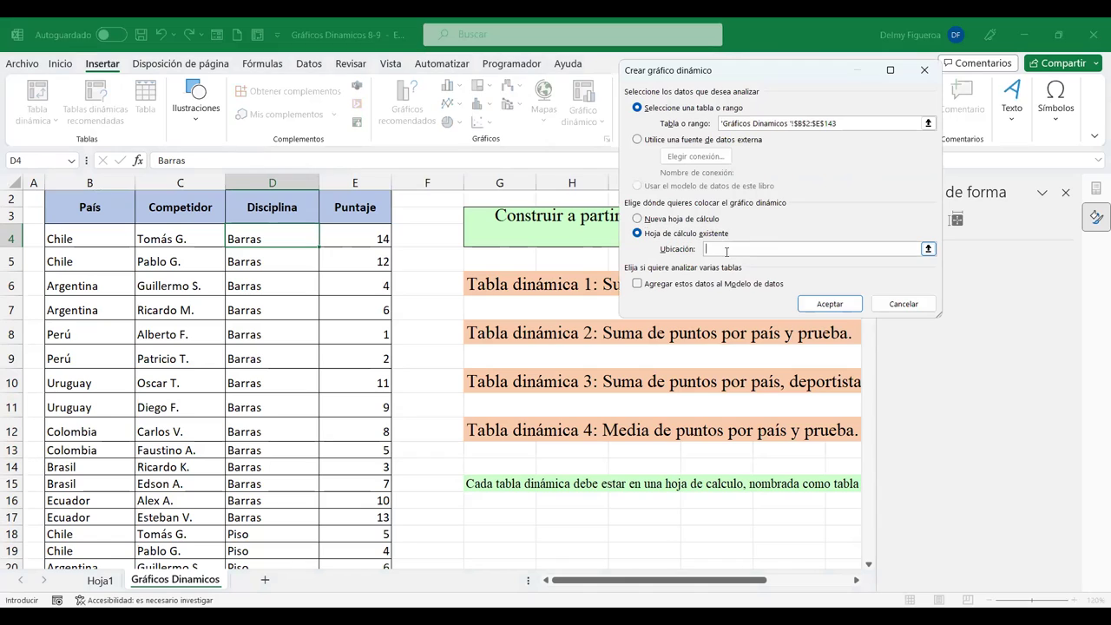
pyautogui.click(91, 586)
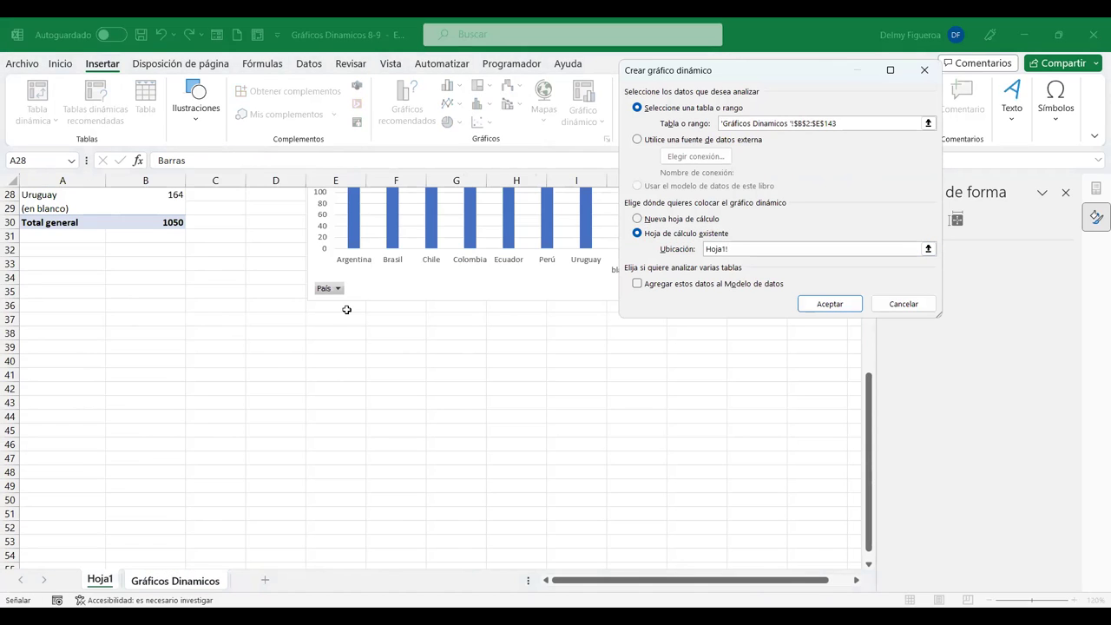
pyautogui.click(348, 347)
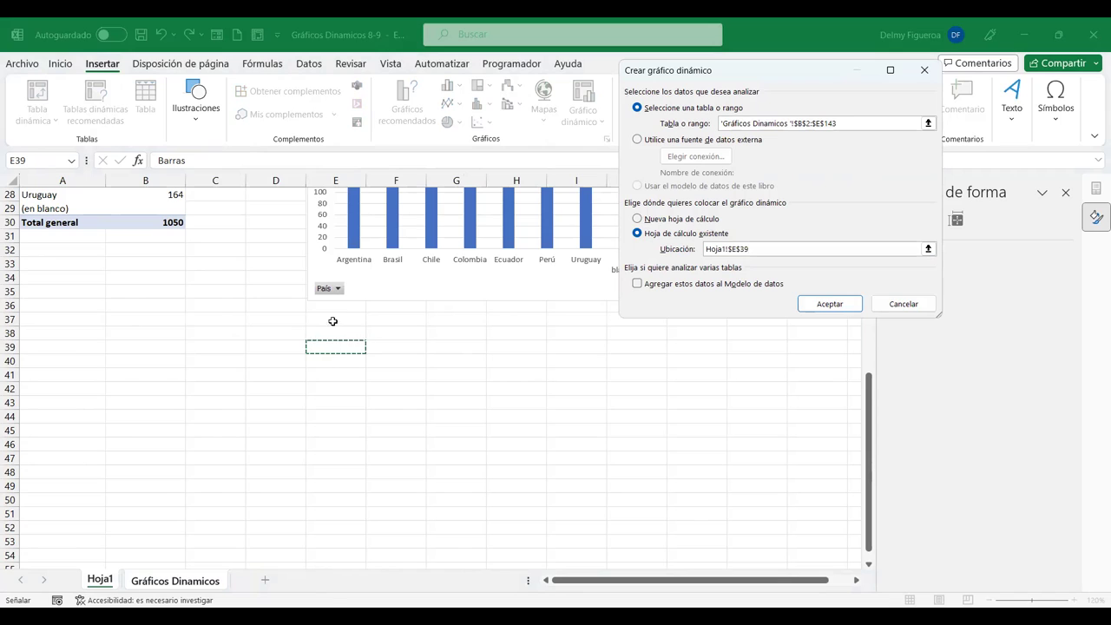
pyautogui.click(61, 345)
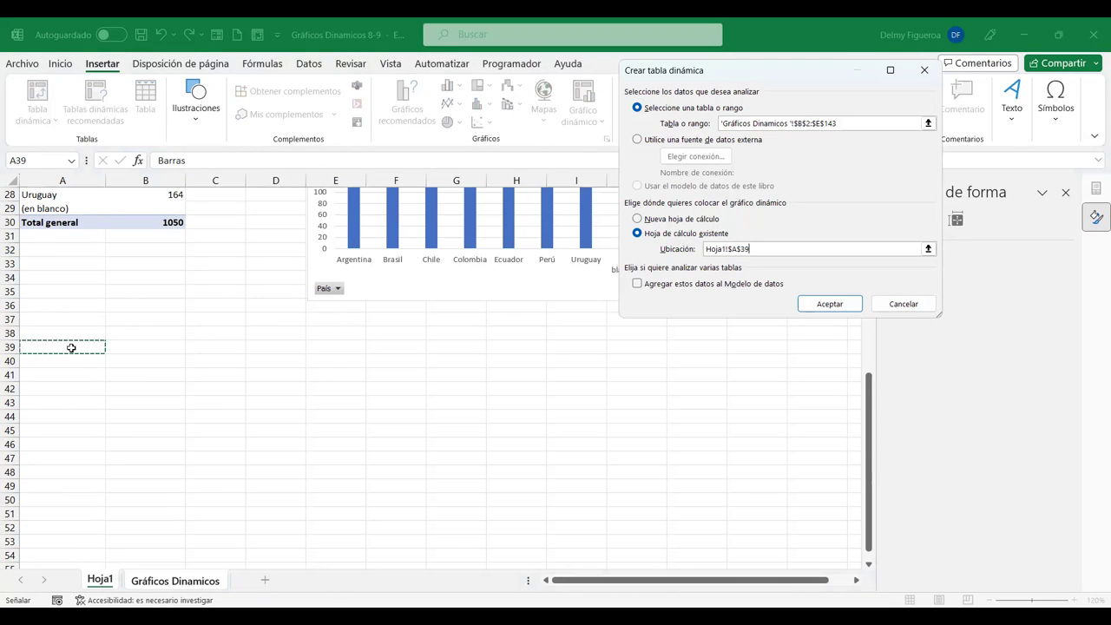
pyautogui.click(71, 364)
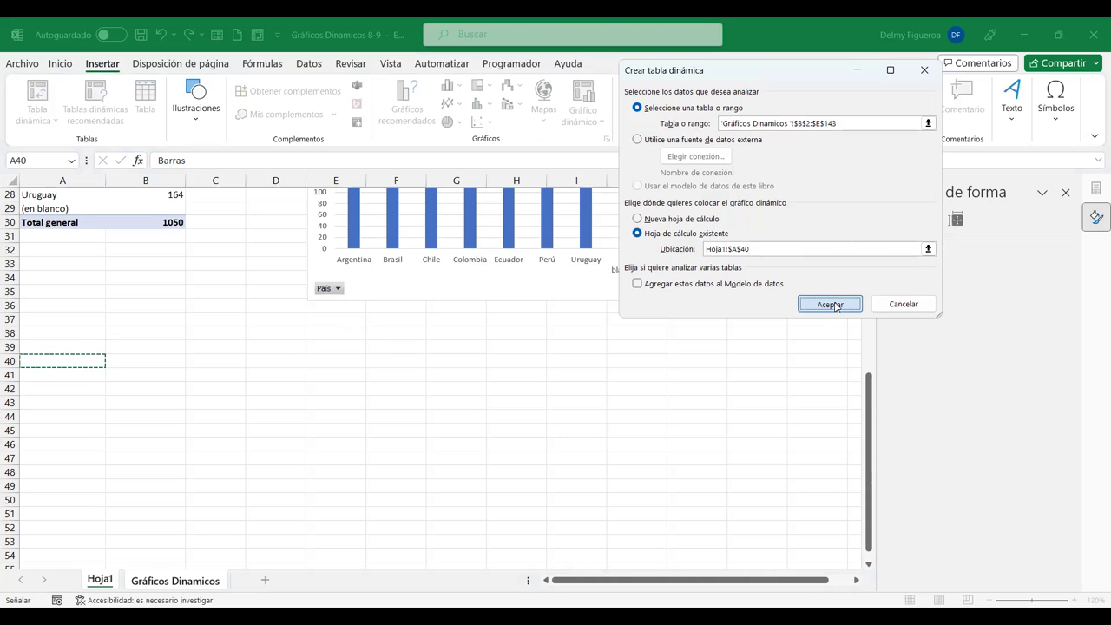
pyautogui.press('Return')
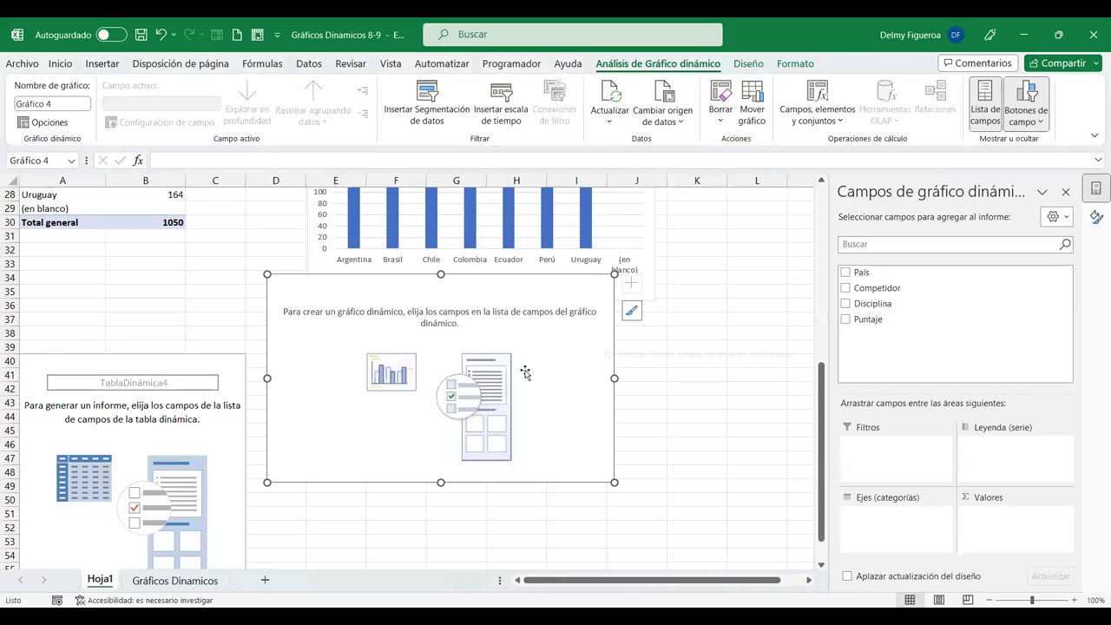
# Step: Move the empty pivot chart beside its new pivot table and close the formatting pane
pyautogui.moveTo(278, 284)
pyautogui.mouseDown()
pyautogui.moveTo(314, 401)
pyautogui.moveTo(322, 363)
pyautogui.mouseUp()
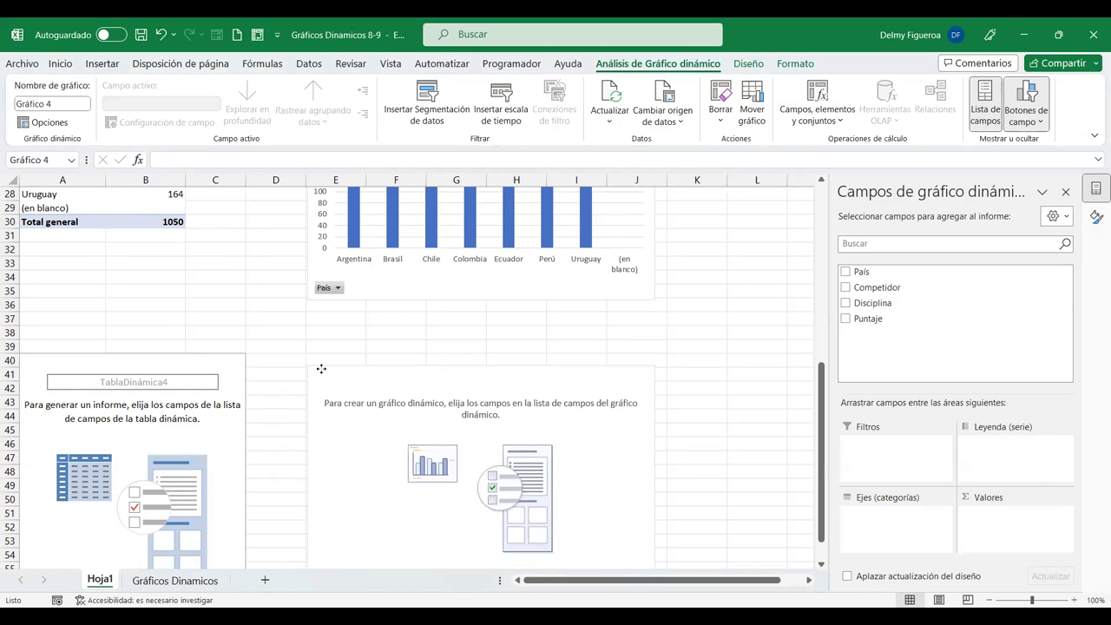
pyautogui.click(322, 363)
pyautogui.click(207, 581)
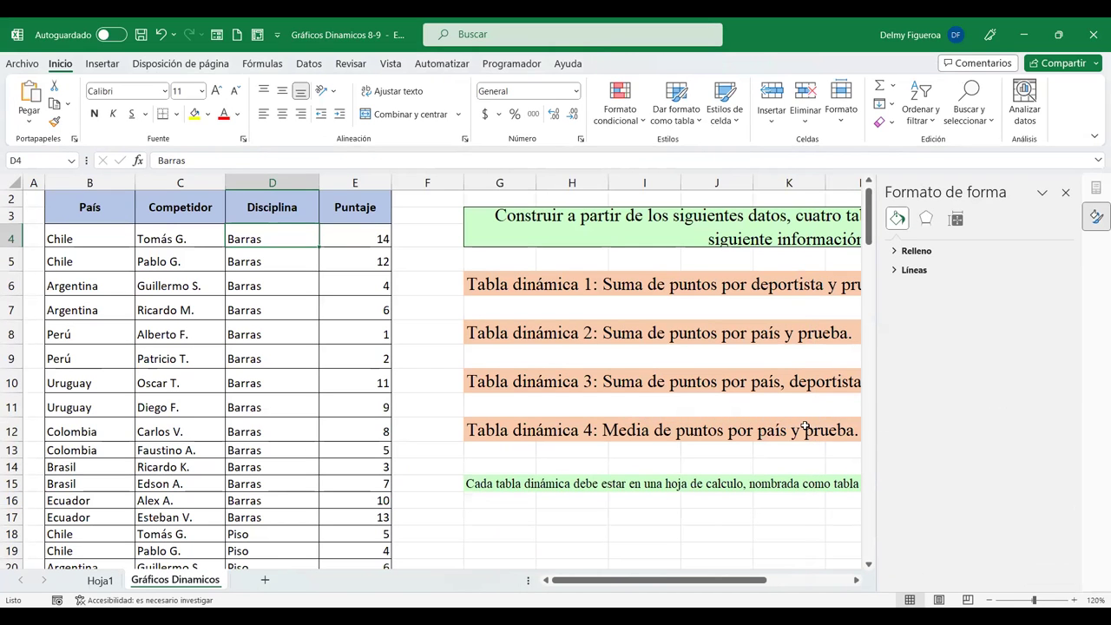
pyautogui.click(1066, 192)
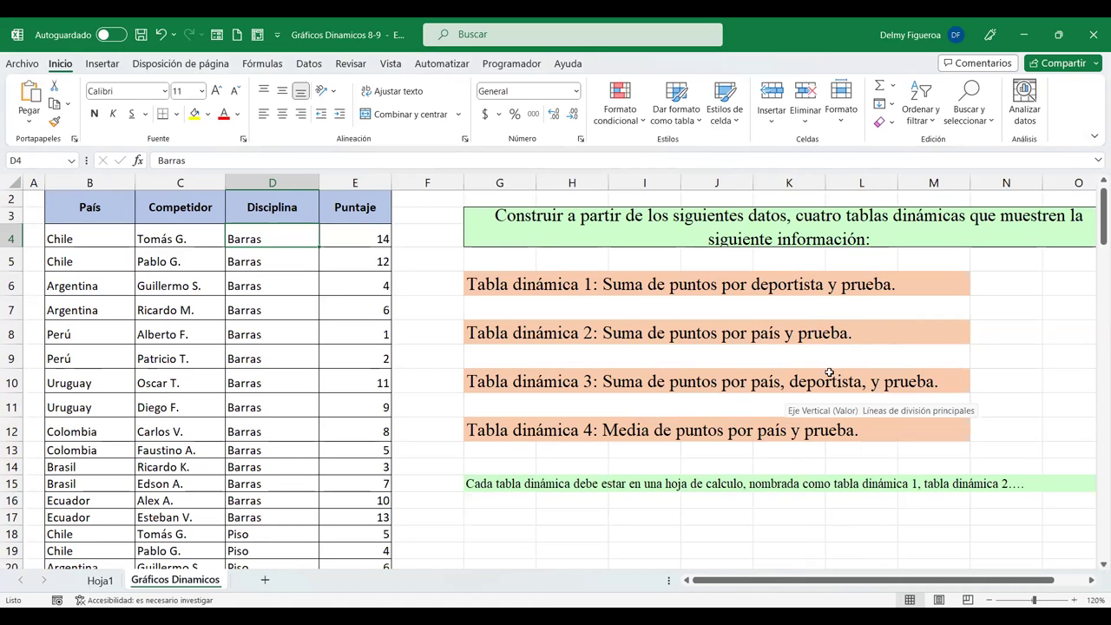
pyautogui.click(101, 581)
# Step: Plot the sum of Puntaje by Disciplina in the third pivot chart
pyautogui.moveTo(897, 319)
pyautogui.click(875, 319)
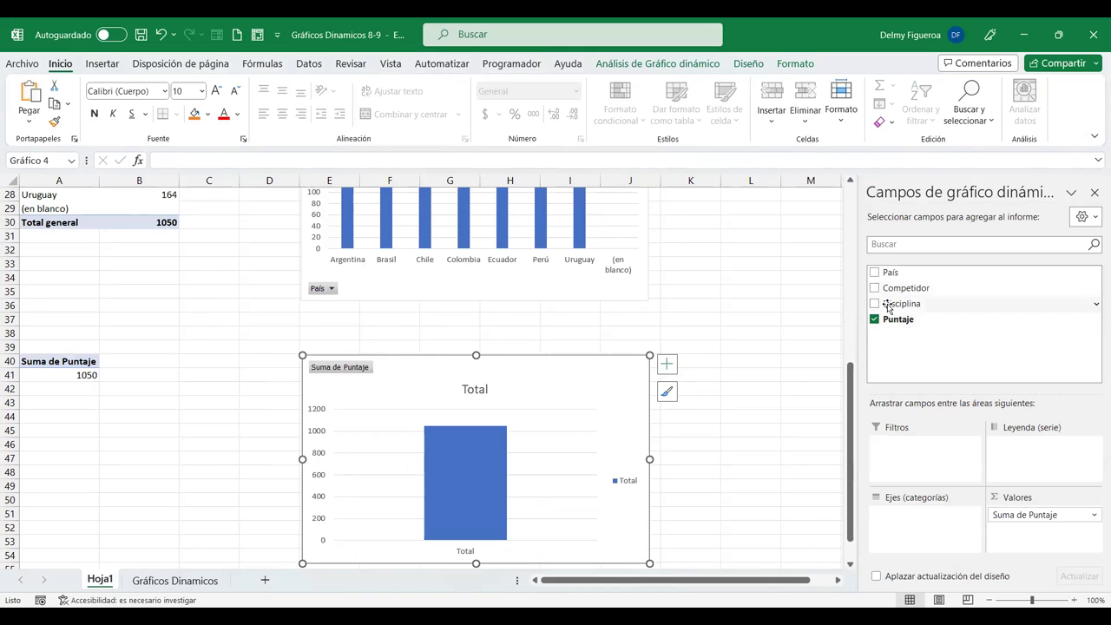
pyautogui.click(875, 304)
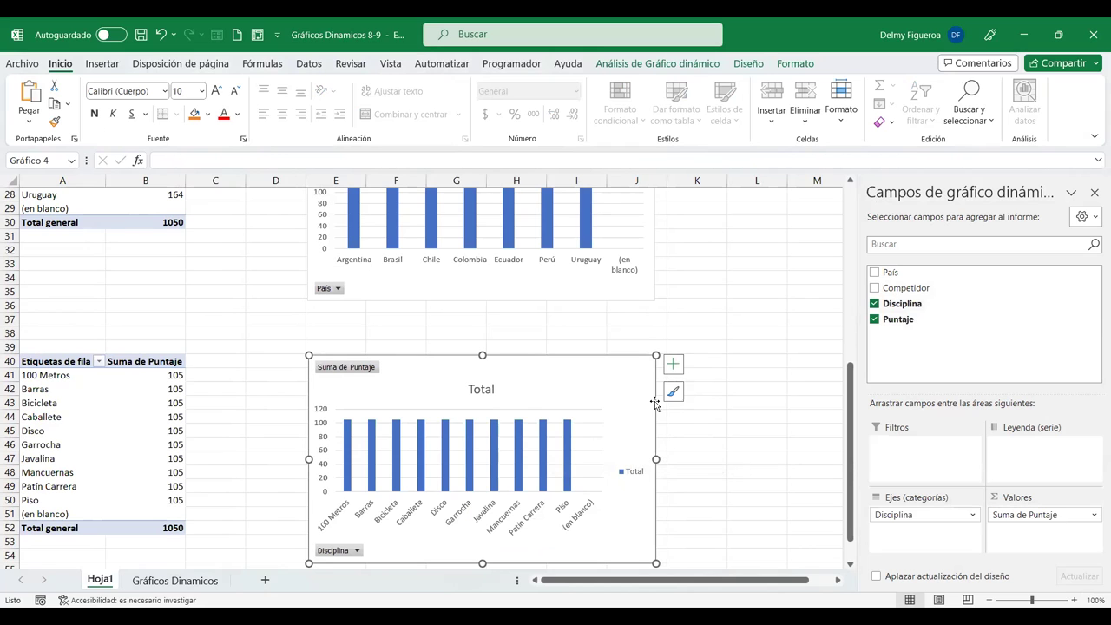
pyautogui.click(153, 588)
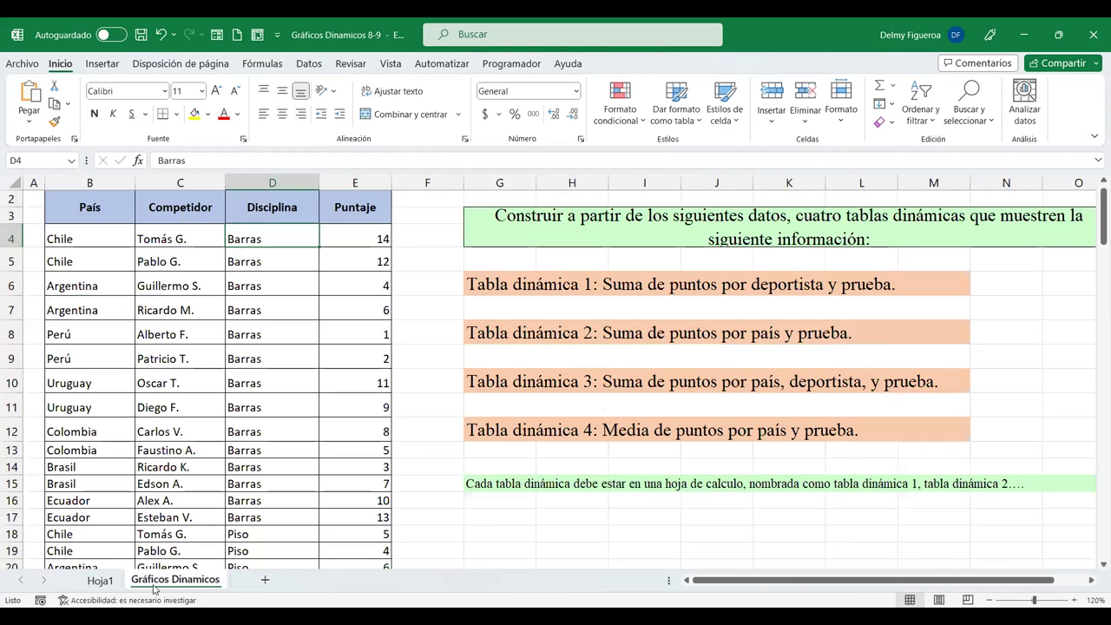
pyautogui.click(100, 580)
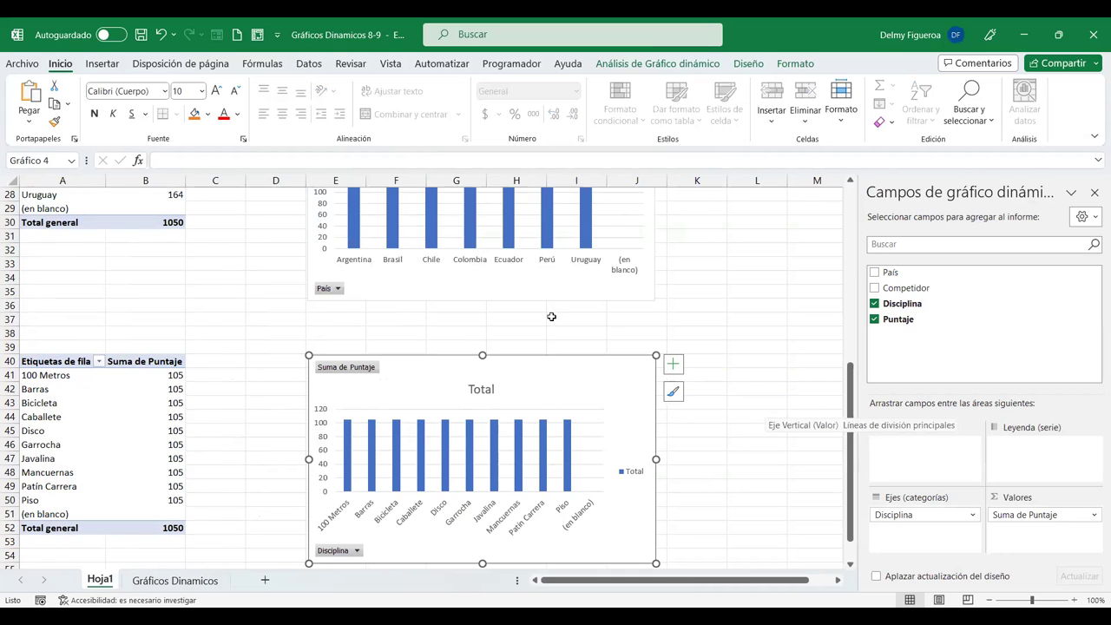
pyautogui.scroll(3, 608, 308)
pyautogui.scroll(2, 712, 296)
pyautogui.scroll(4, 762, 290)
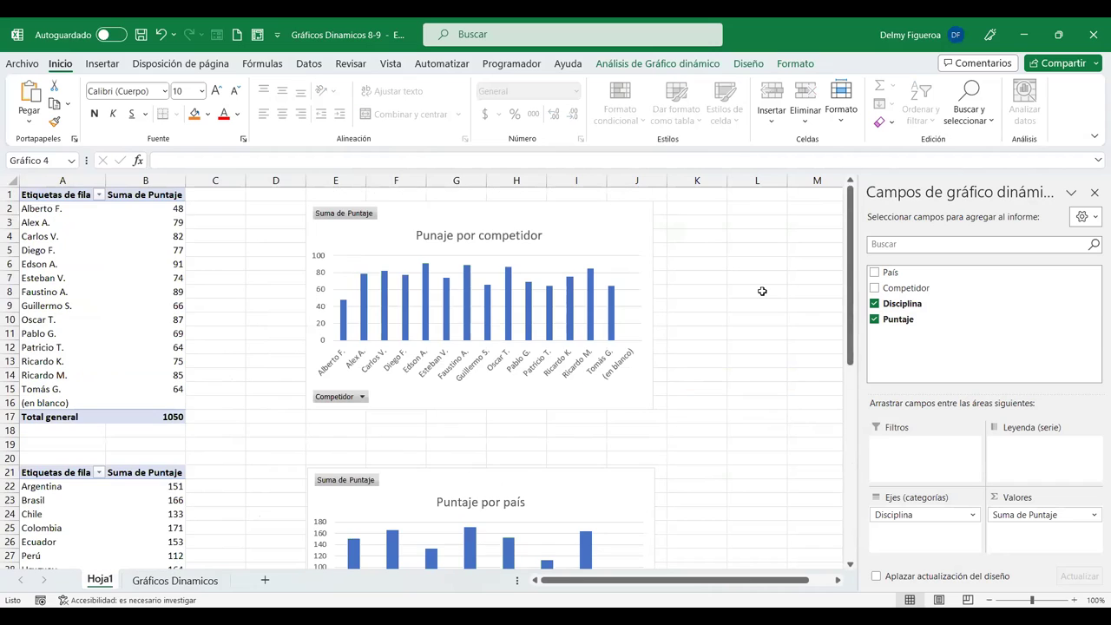
pyautogui.scroll(-7, 761, 296)
pyautogui.scroll(-5, 761, 298)
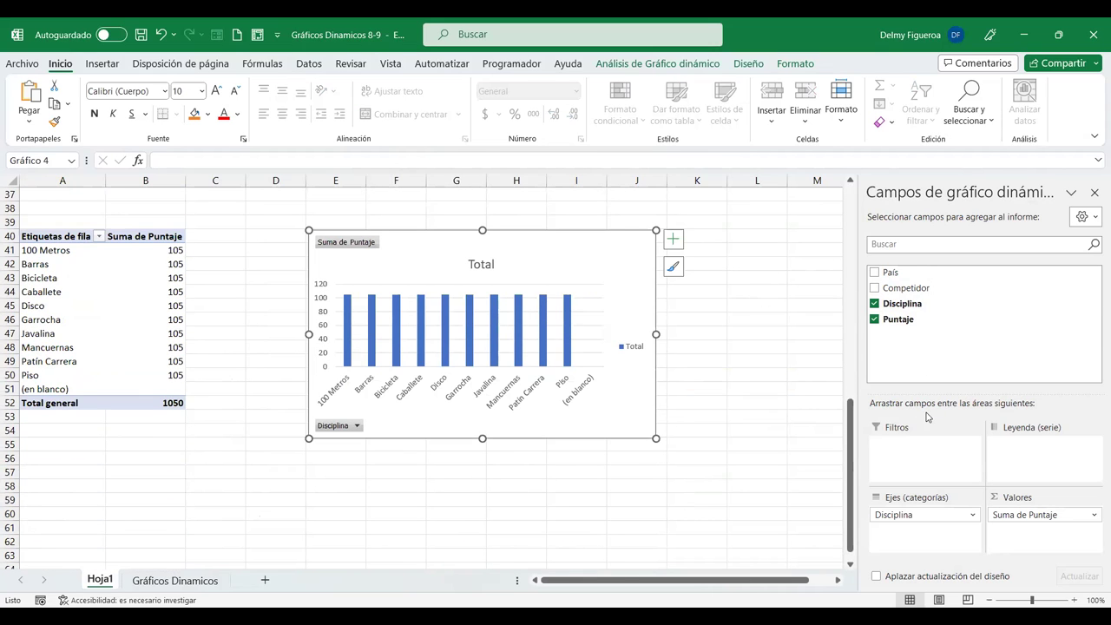
# Step: Change the Puntaje value field to Promedio (average) in Value Field Settings
pyautogui.click(1093, 516)
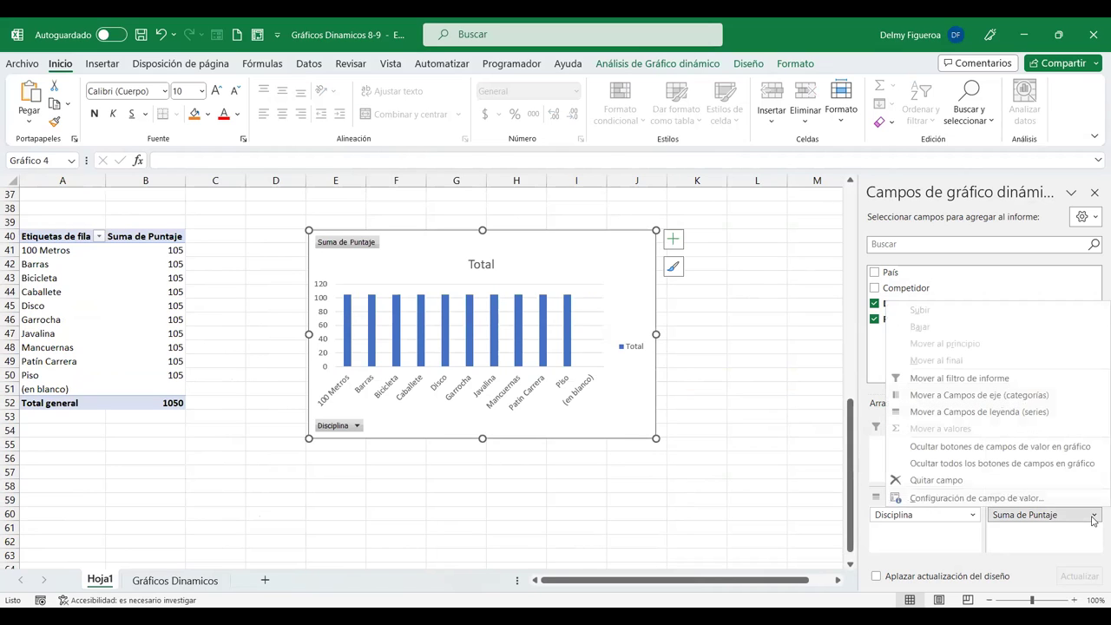
pyautogui.click(1015, 501)
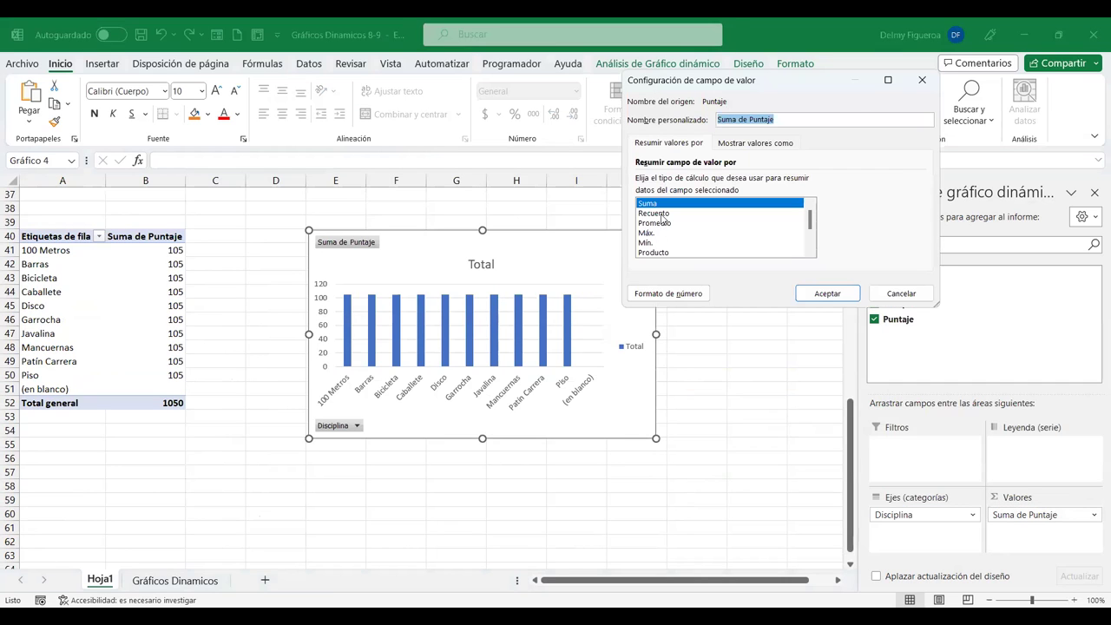
pyautogui.click(660, 223)
pyautogui.click(850, 293)
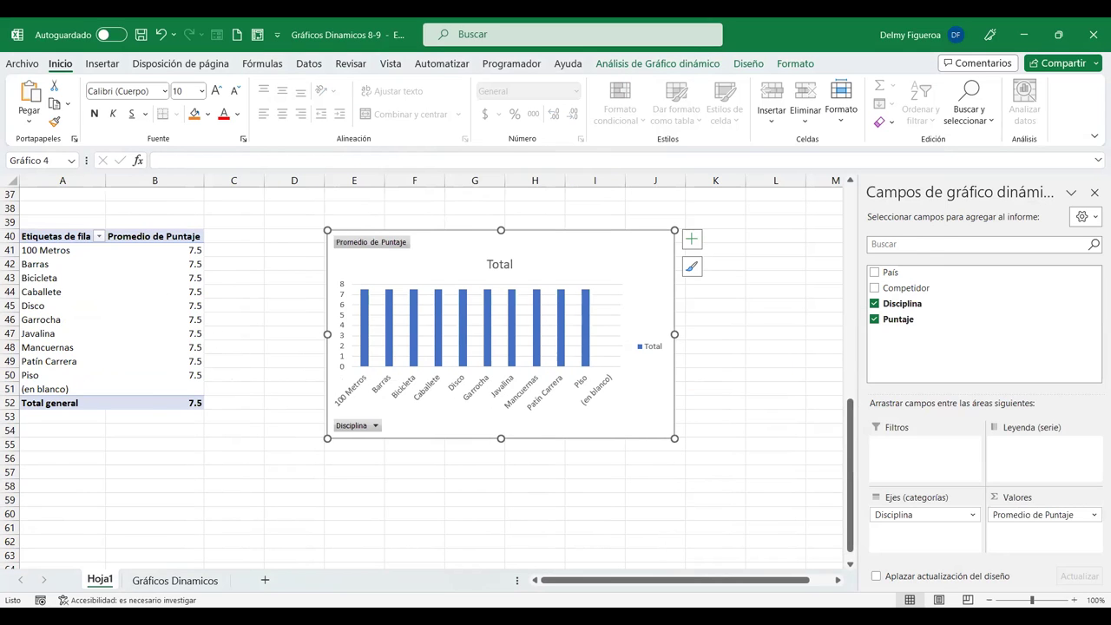
# Step: Summarize the Puntaje values by Recuento (count) instead, giving 14 per Disciplina
pyautogui.click(136, 311)
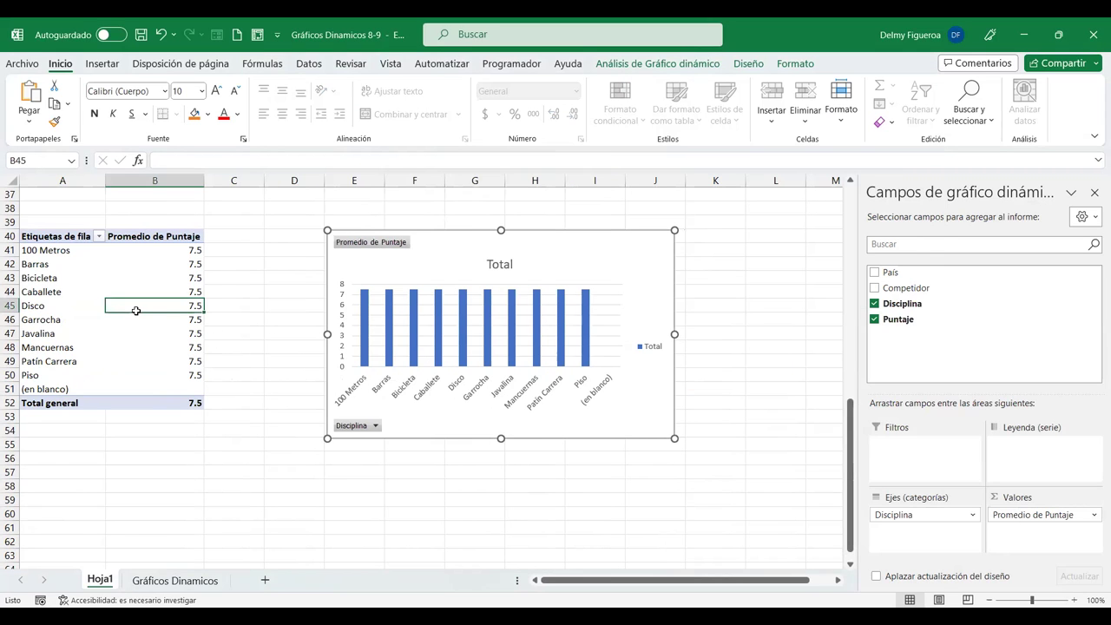
pyautogui.rightClick(136, 311)
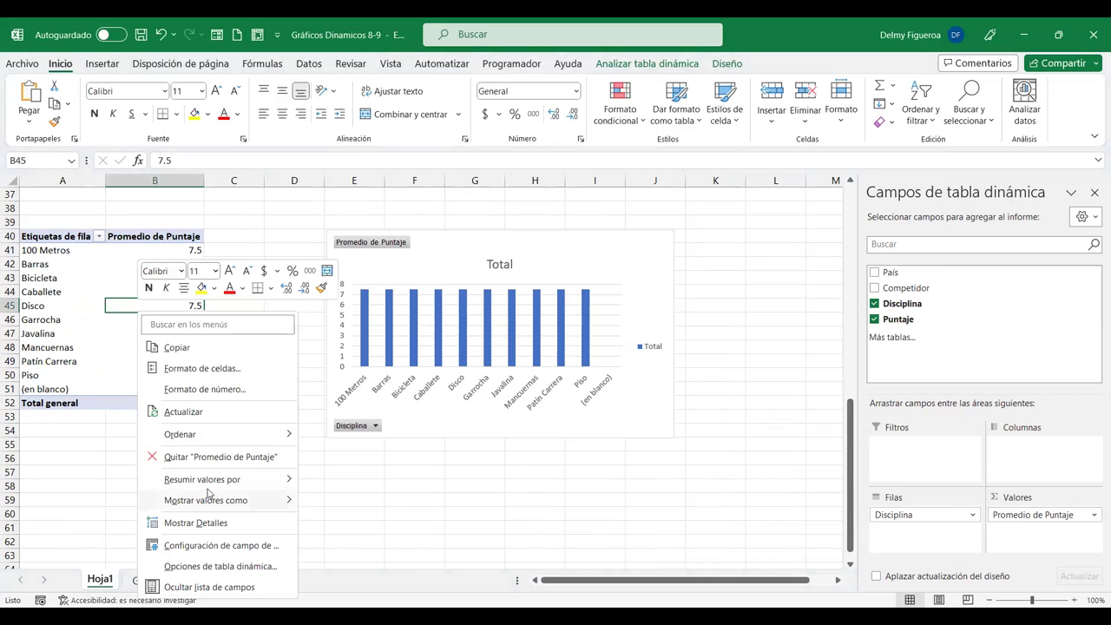
pyautogui.moveTo(202, 479)
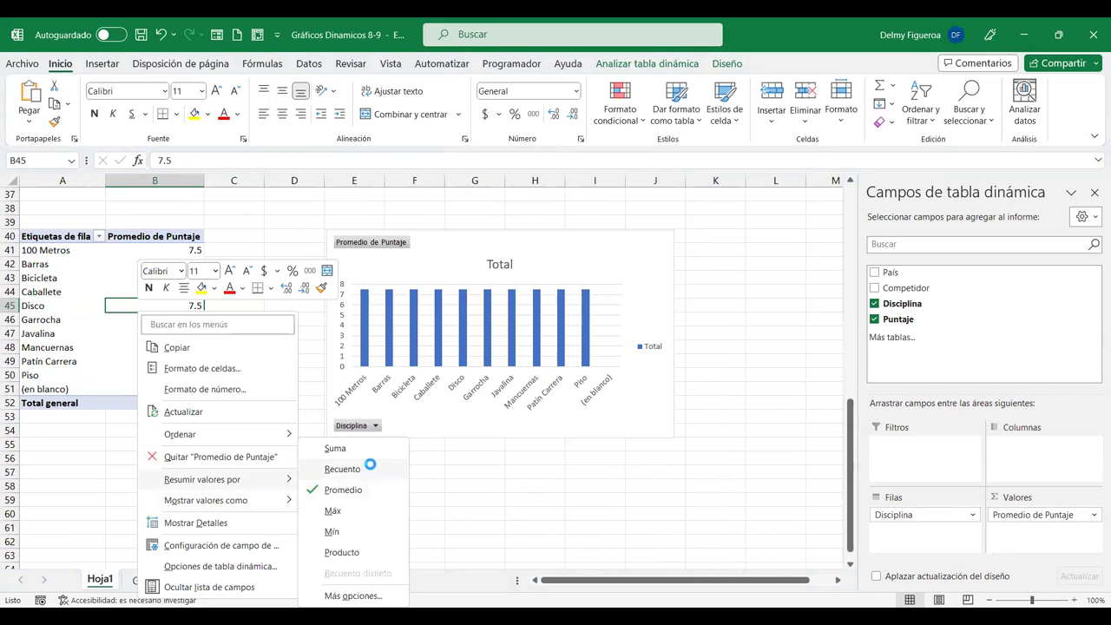
pyautogui.click(342, 469)
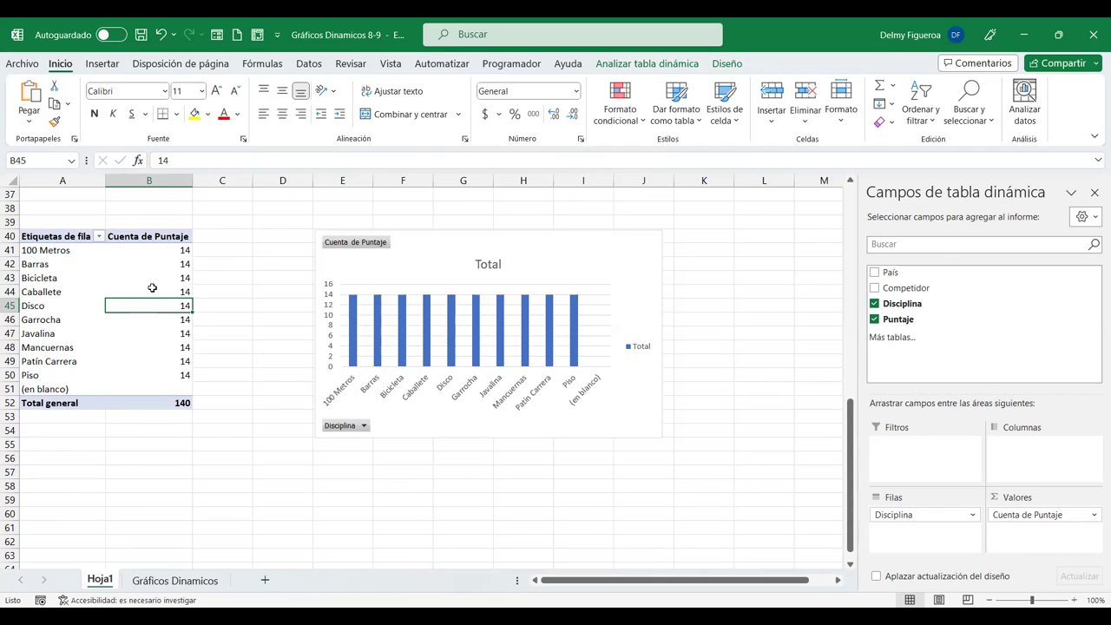
pyautogui.rightClick(149, 304)
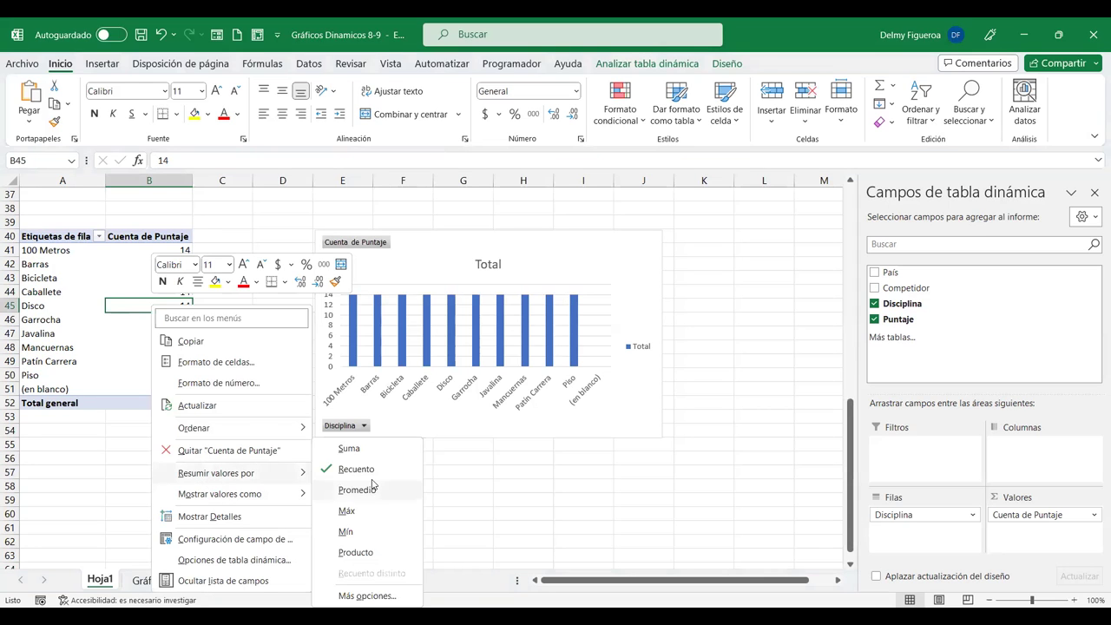
pyautogui.moveTo(216, 473)
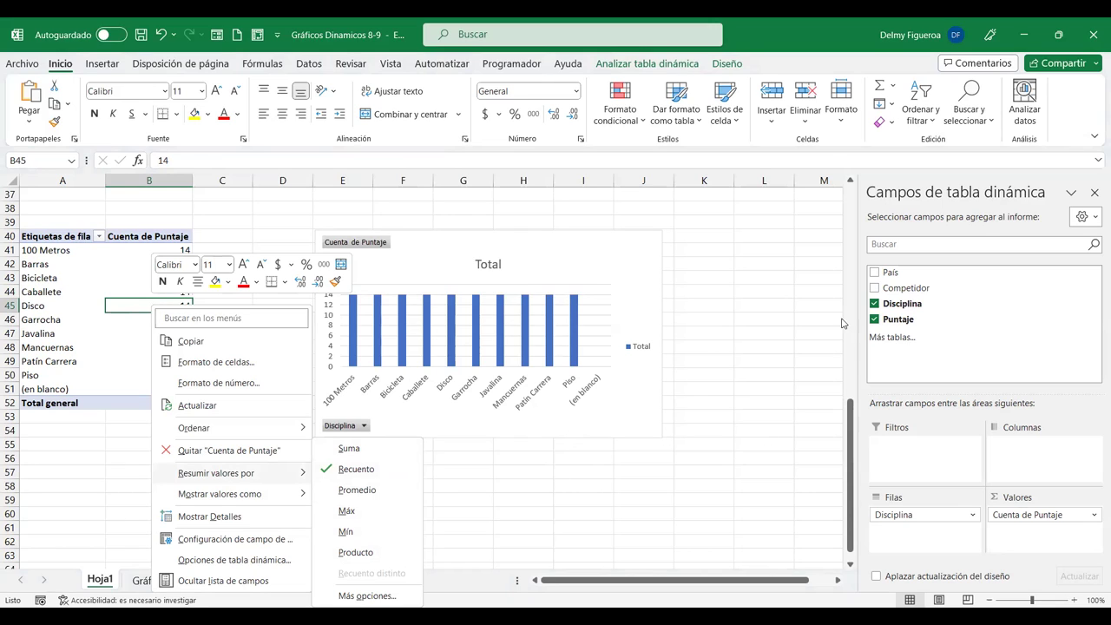
pyautogui.click(128, 580)
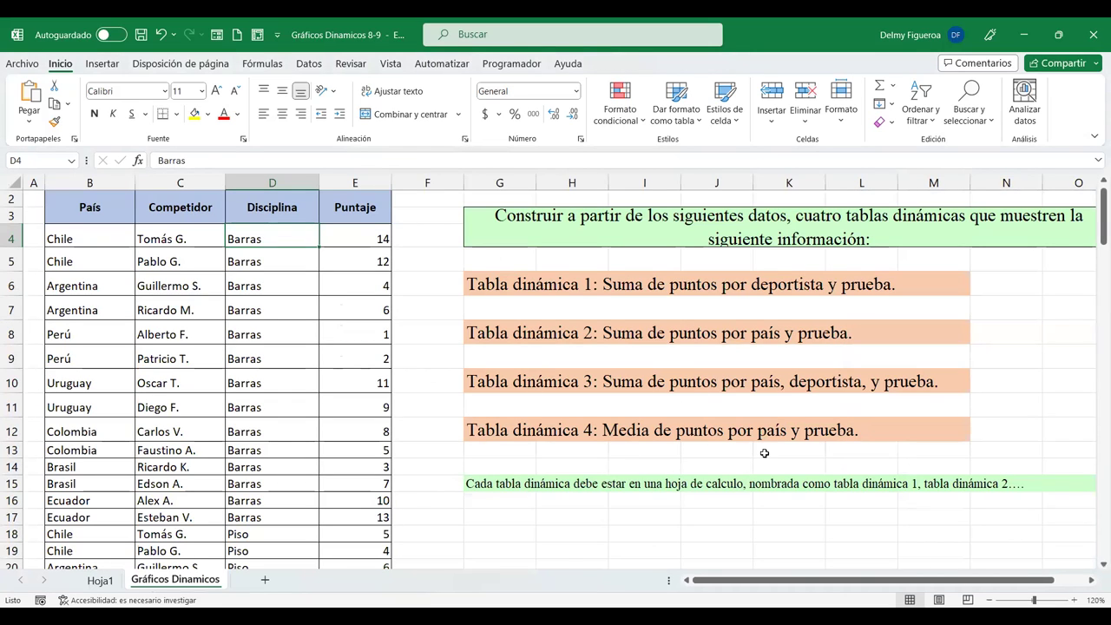
# Step: Add País to the Disciplina chart, move it through Leyenda and Filtros, then remove it
pyautogui.click(103, 580)
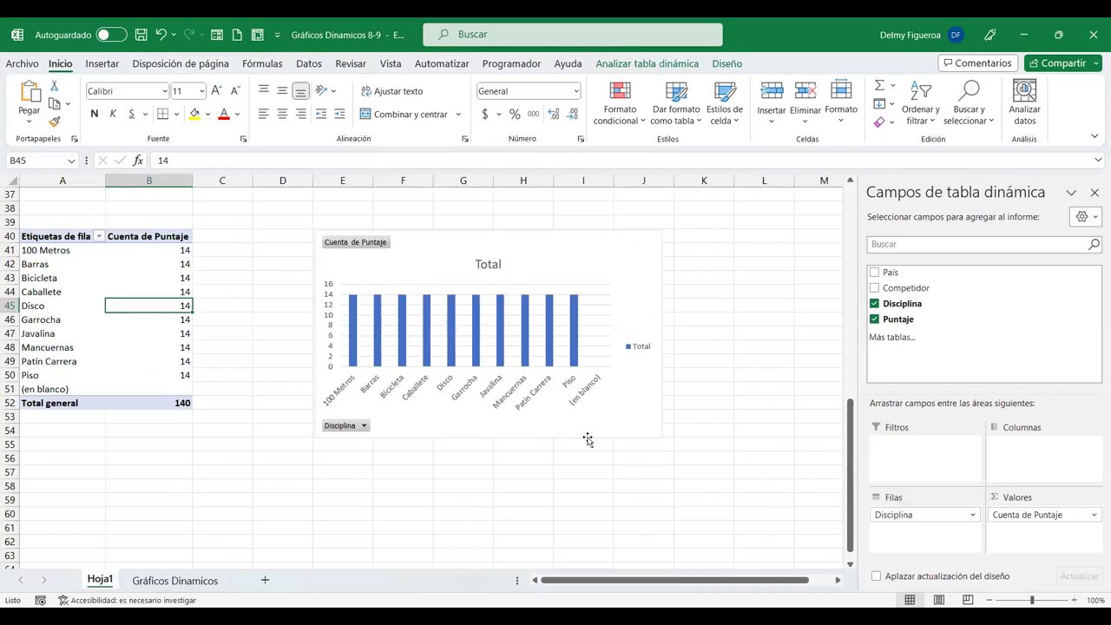
pyautogui.click(635, 264)
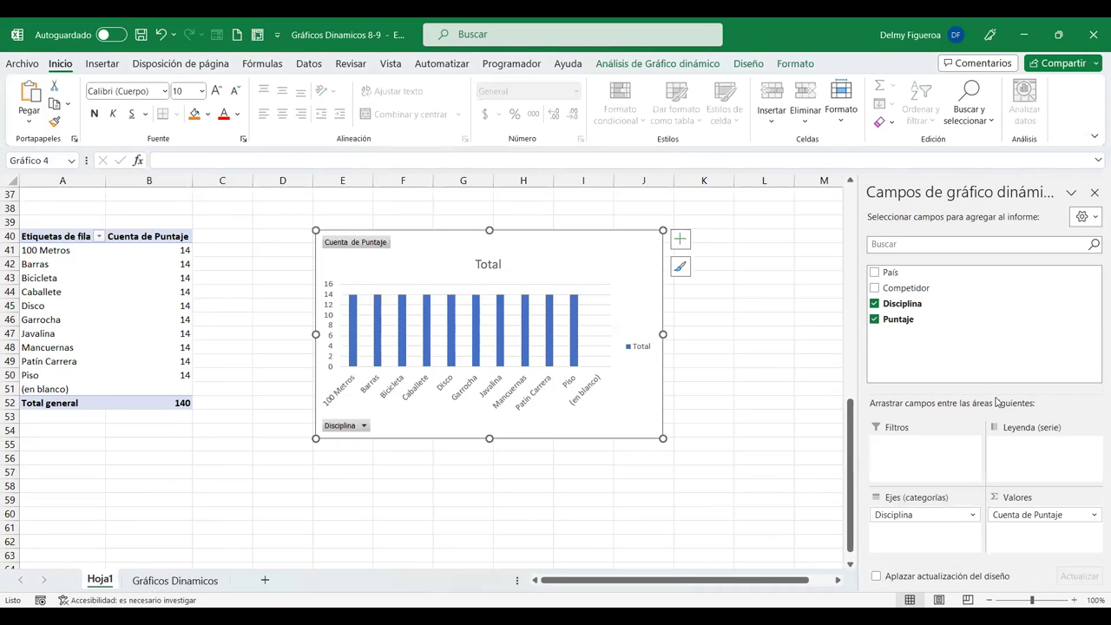
pyautogui.click(874, 273)
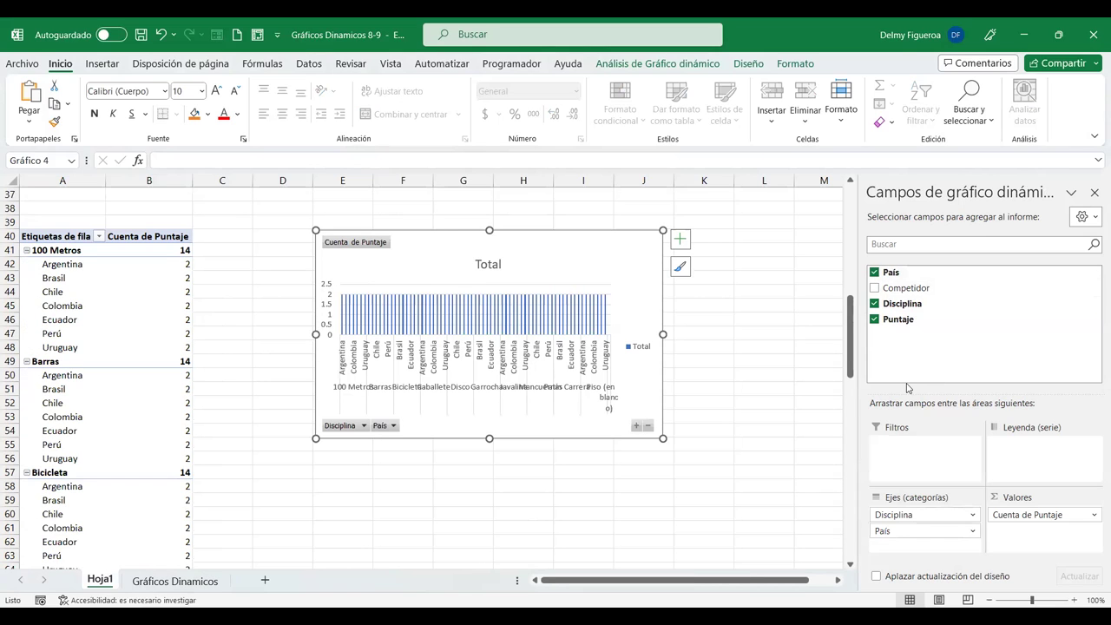
pyautogui.moveTo(885, 536); pyautogui.dragTo(996, 497)
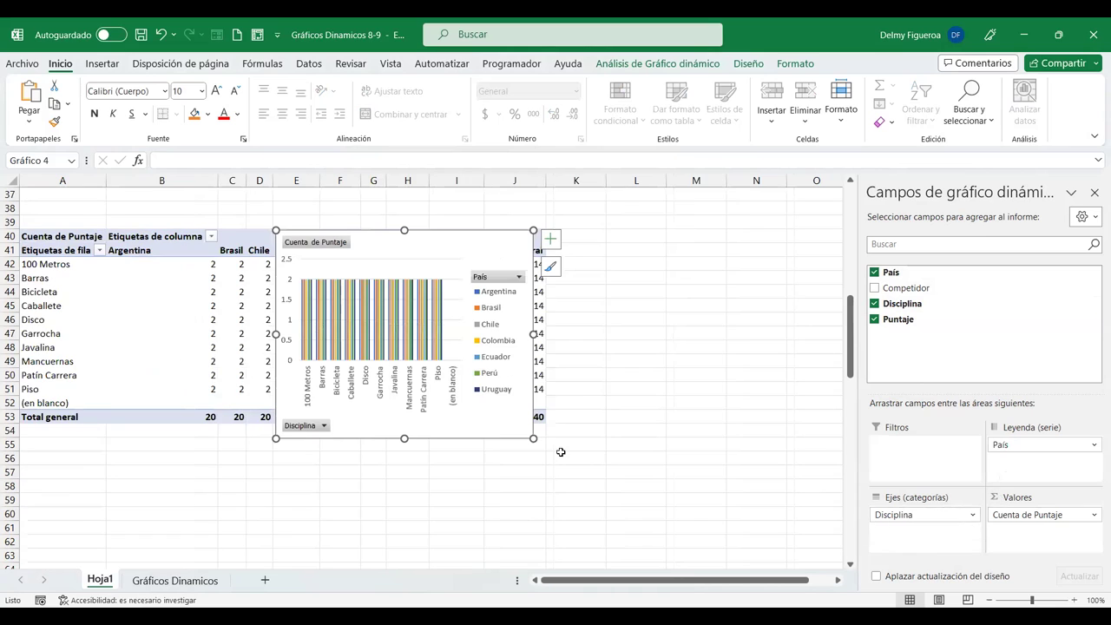
pyautogui.moveTo(1020, 438); pyautogui.dragTo(899, 447)
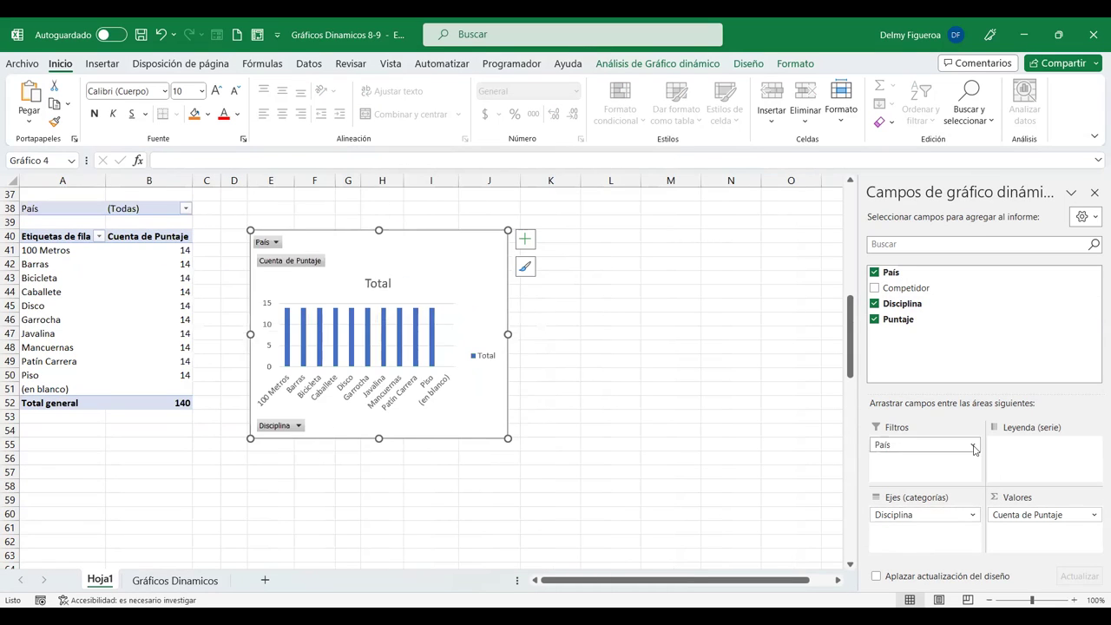
pyautogui.click(938, 444)
pyautogui.click(921, 410)
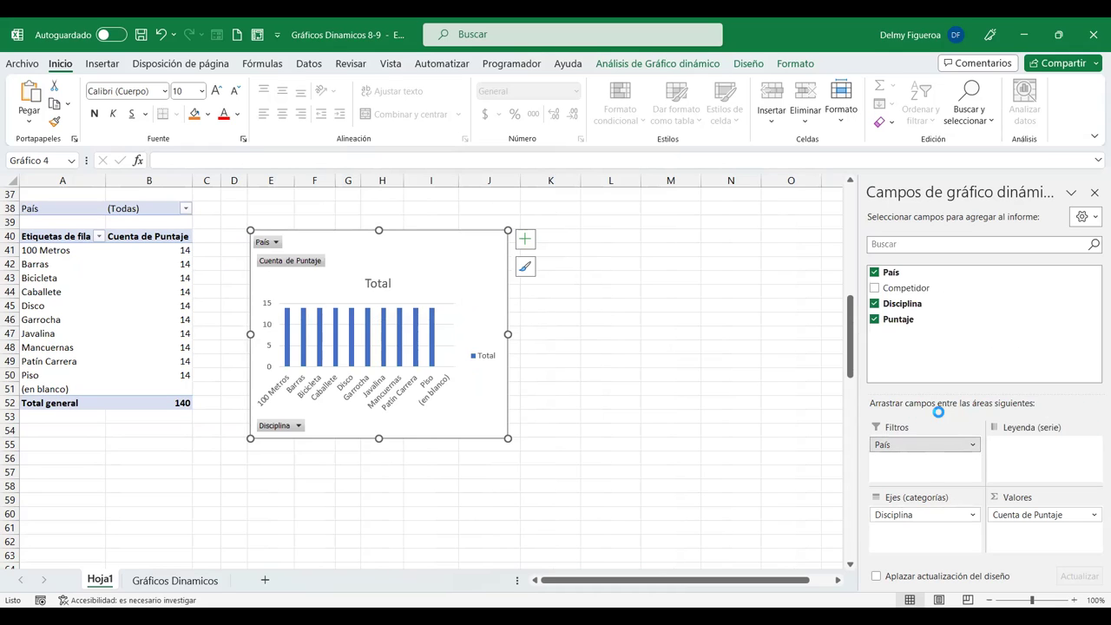
# Step: Remove Disciplina from the chart's axis so only the 140 total remains
pyautogui.click(974, 518)
pyautogui.click(960, 484)
pyautogui.scroll(1, 652, 416)
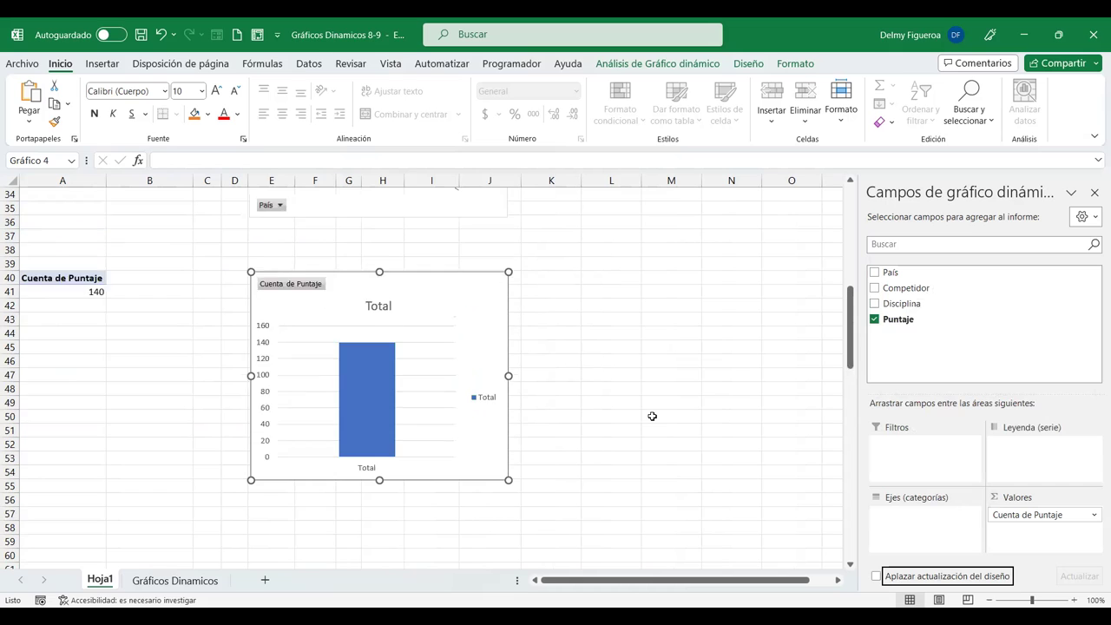
pyautogui.scroll(4, 652, 417)
# Step: Review the País data on Gráficos Dinamicos, check Hoja1, and return to the data sheet
pyautogui.click(185, 580)
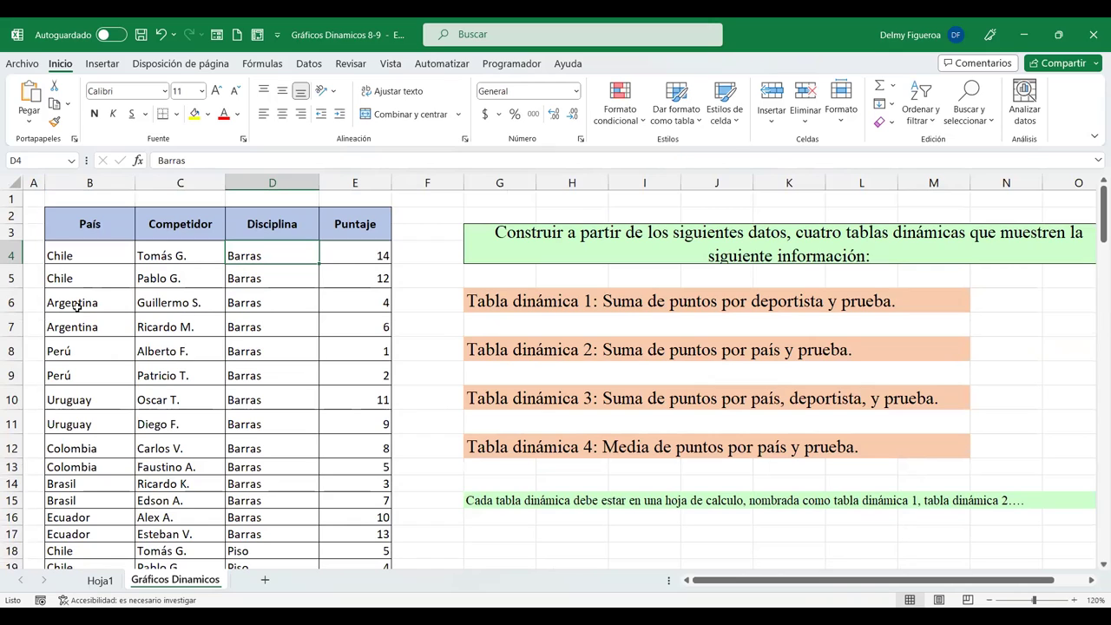
pyautogui.click(105, 246)
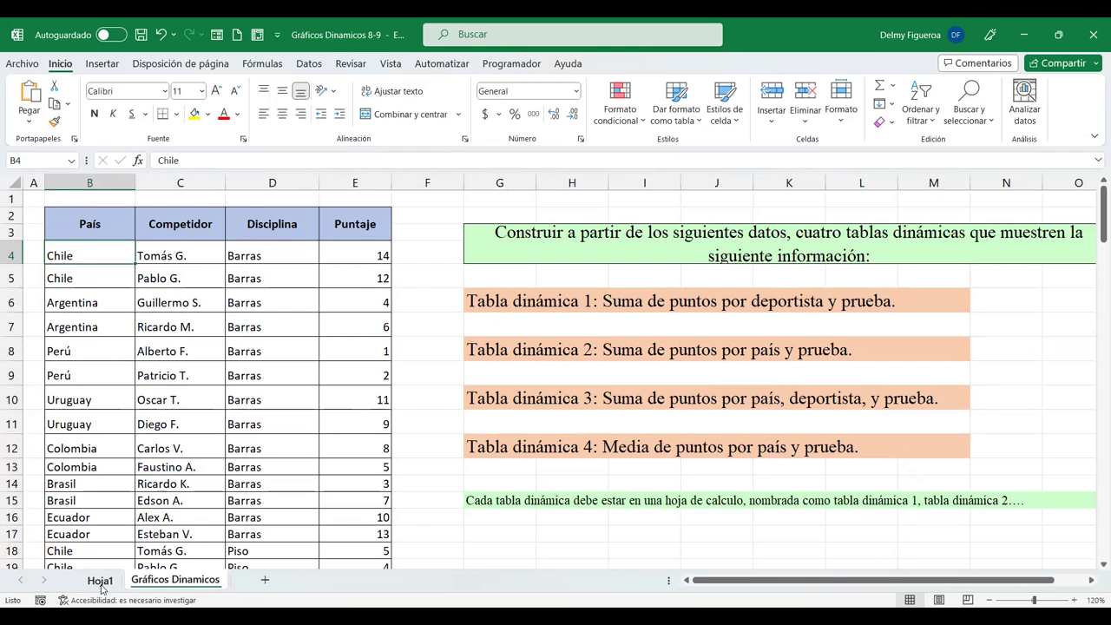
pyautogui.click(100, 580)
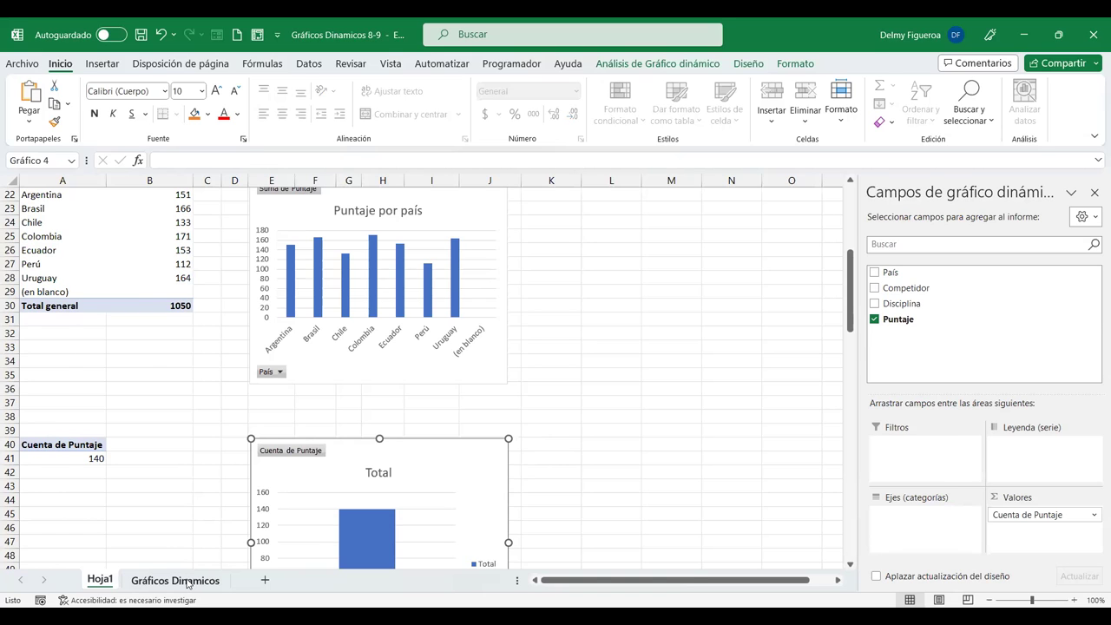
pyautogui.click(175, 580)
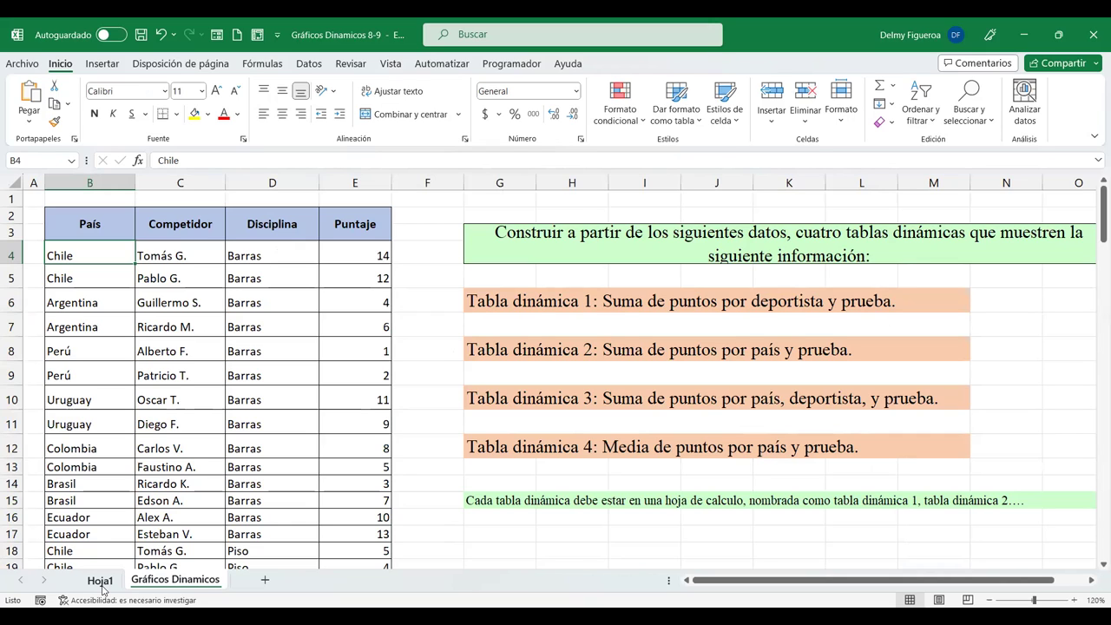
# Step: Read the task instructions near cells G11 and N10, then go back to Hoja1
pyautogui.click(791, 421)
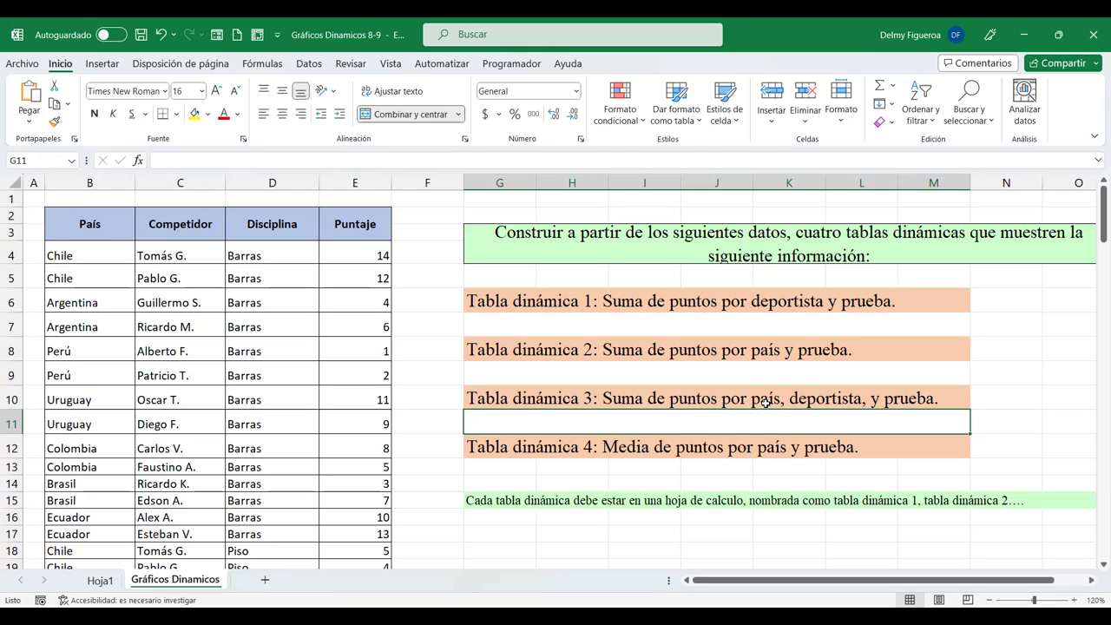
pyautogui.click(1005, 397)
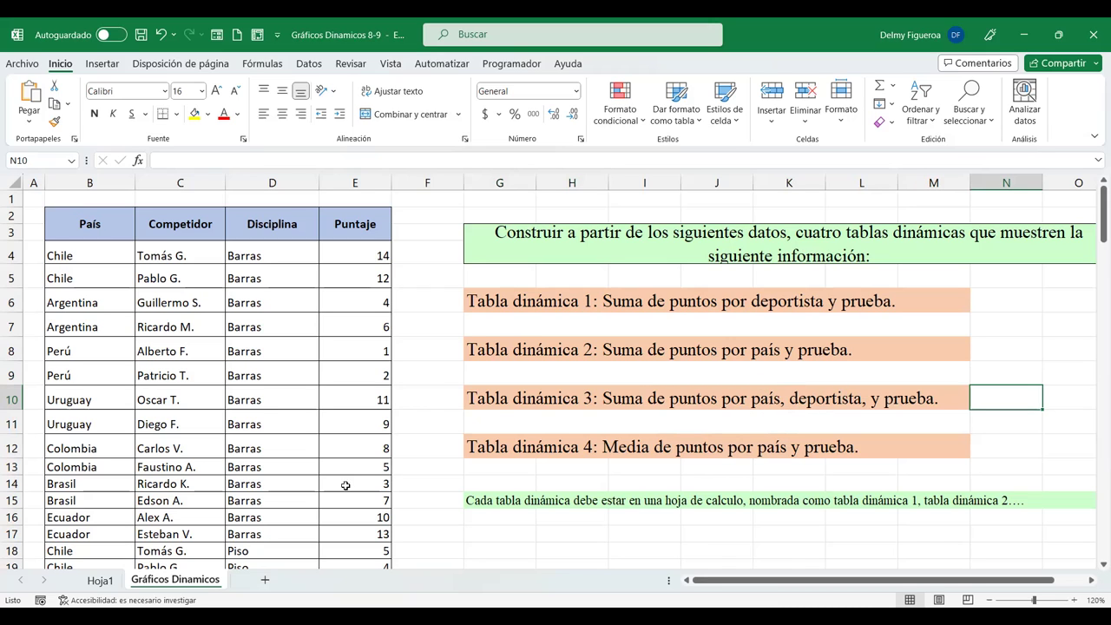
pyautogui.click(100, 580)
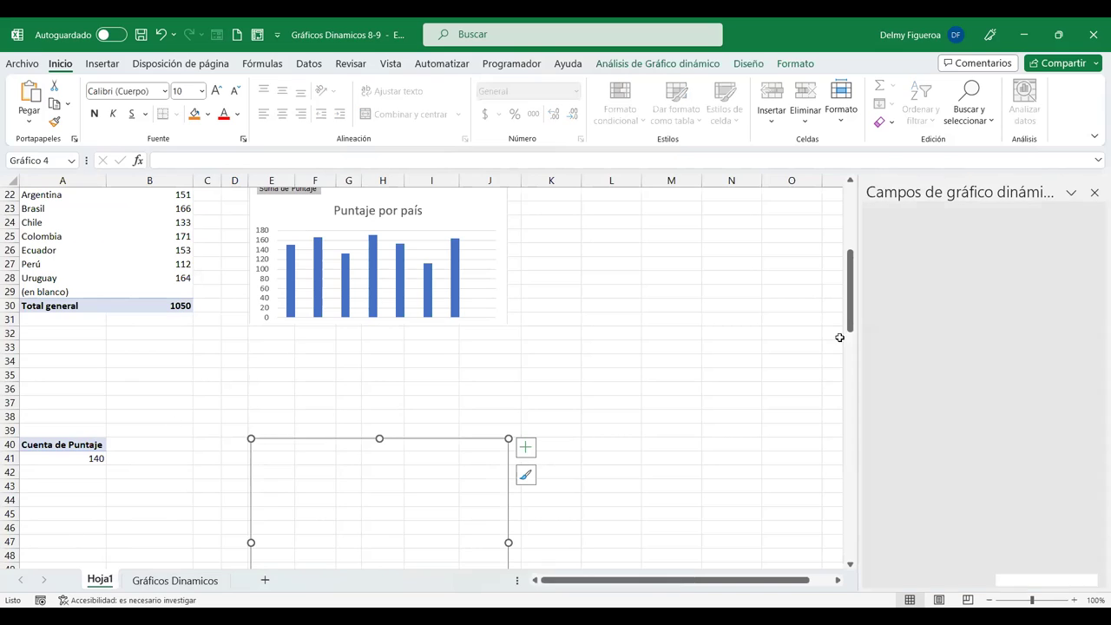
# Step: Break the third chart's Puntaje count down by País, Competidor and Disciplina
pyautogui.click(874, 273)
pyautogui.click(874, 287)
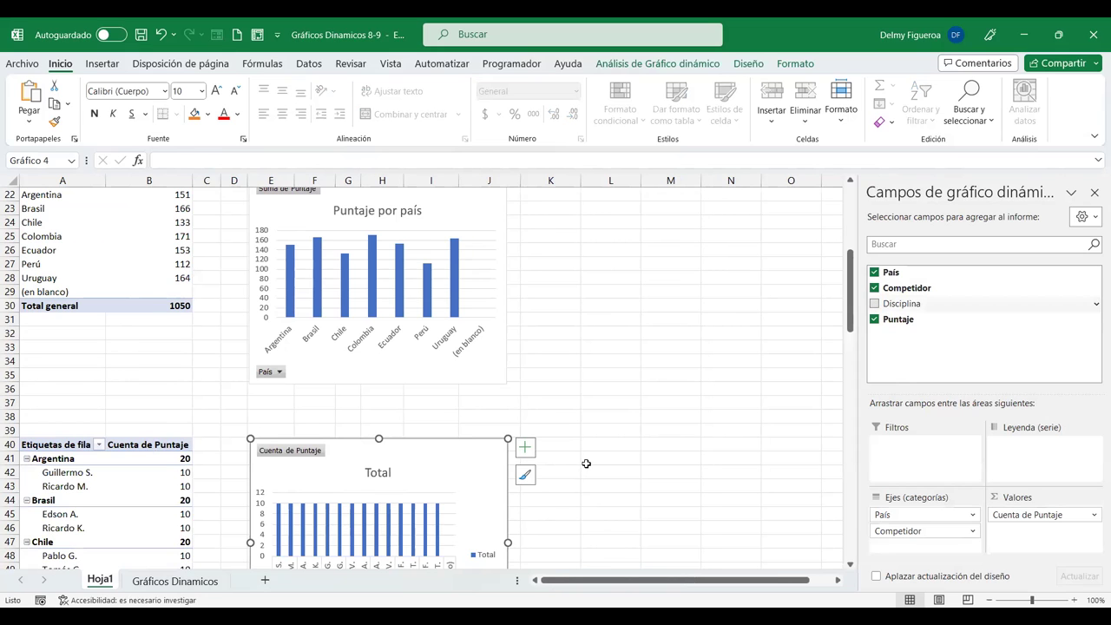
pyautogui.click(875, 303)
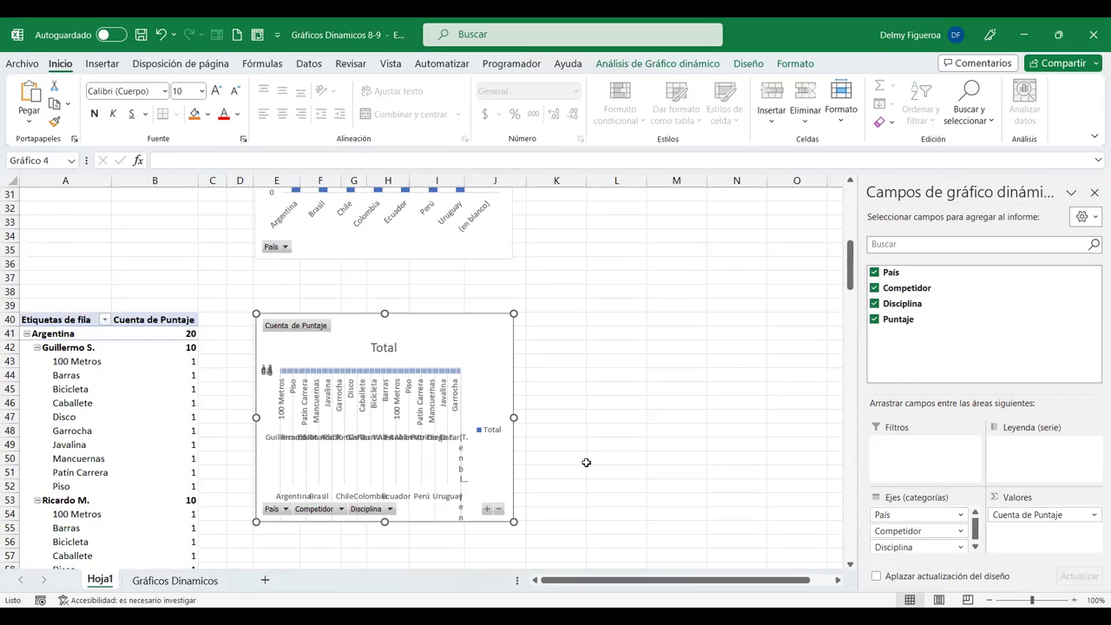
pyautogui.scroll(8, 586, 462)
pyautogui.scroll(-3, 595, 447)
pyautogui.scroll(-5, 602, 436)
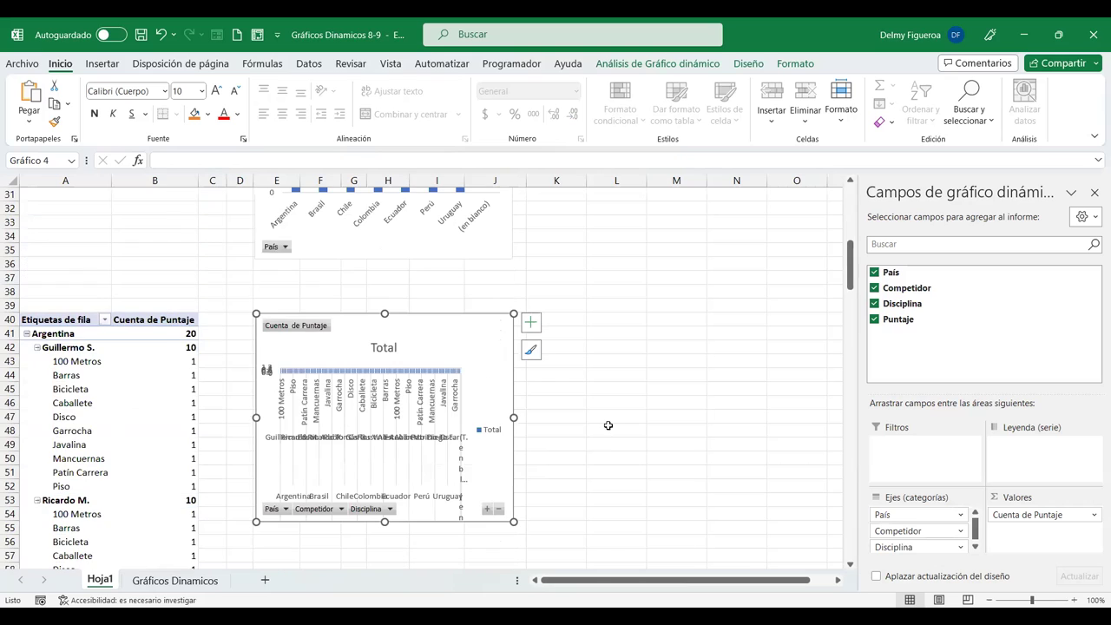
# Step: Widen the pivot chart and open Cambiar tipo de gráfico from its vertical axis
pyautogui.moveTo(513, 521); pyautogui.dragTo(836, 525)
pyautogui.scroll(-1, 797, 549)
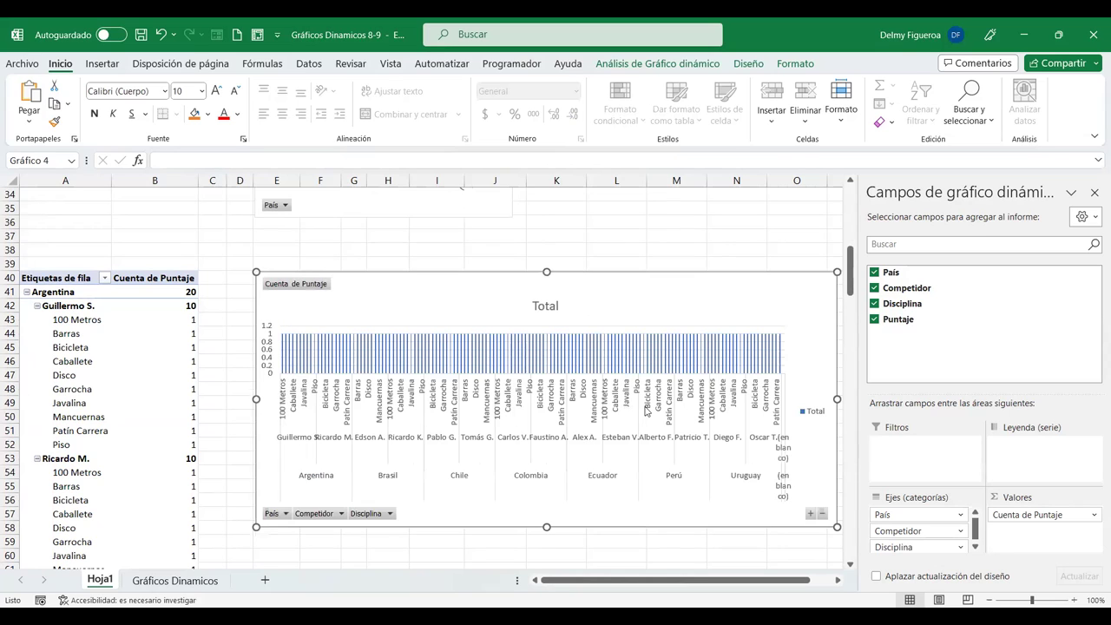
pyautogui.rightClick(608, 333)
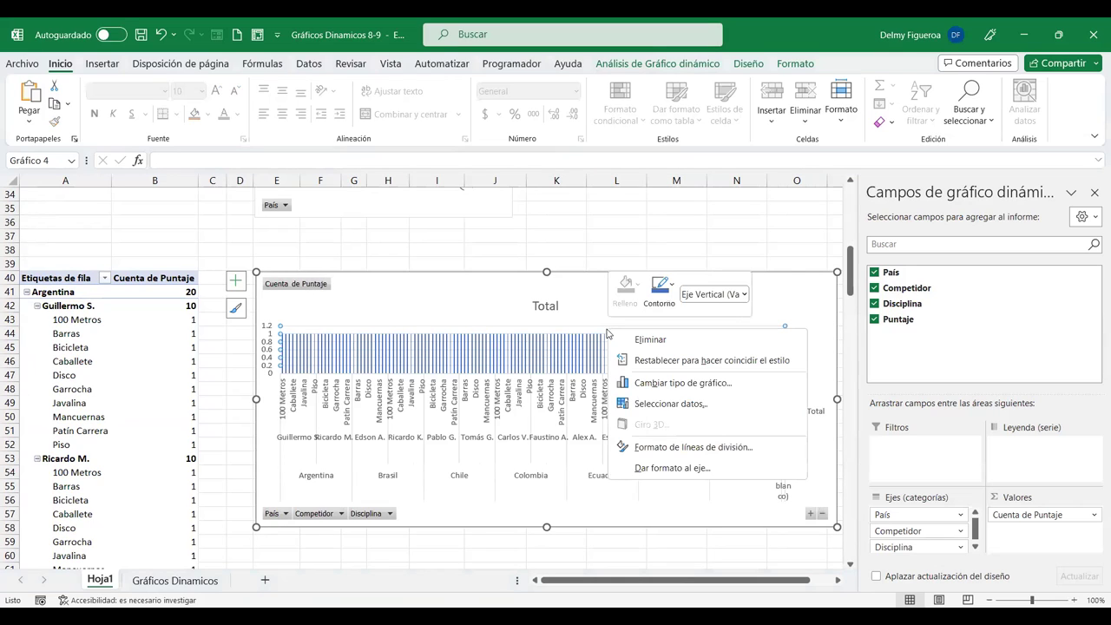
pyautogui.click(682, 382)
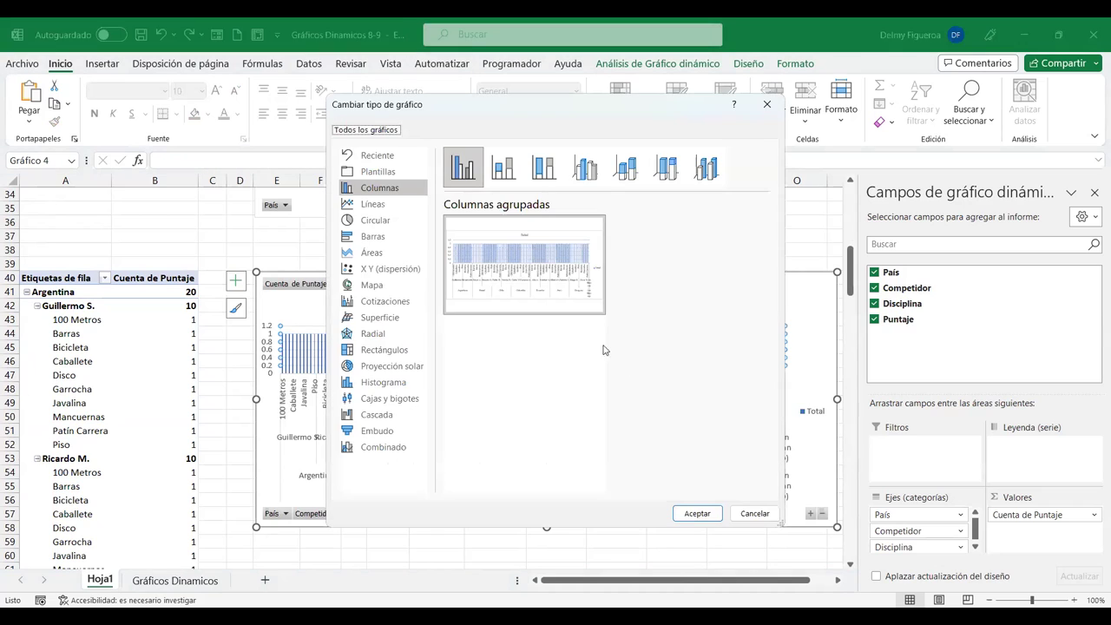
pyautogui.click(767, 104)
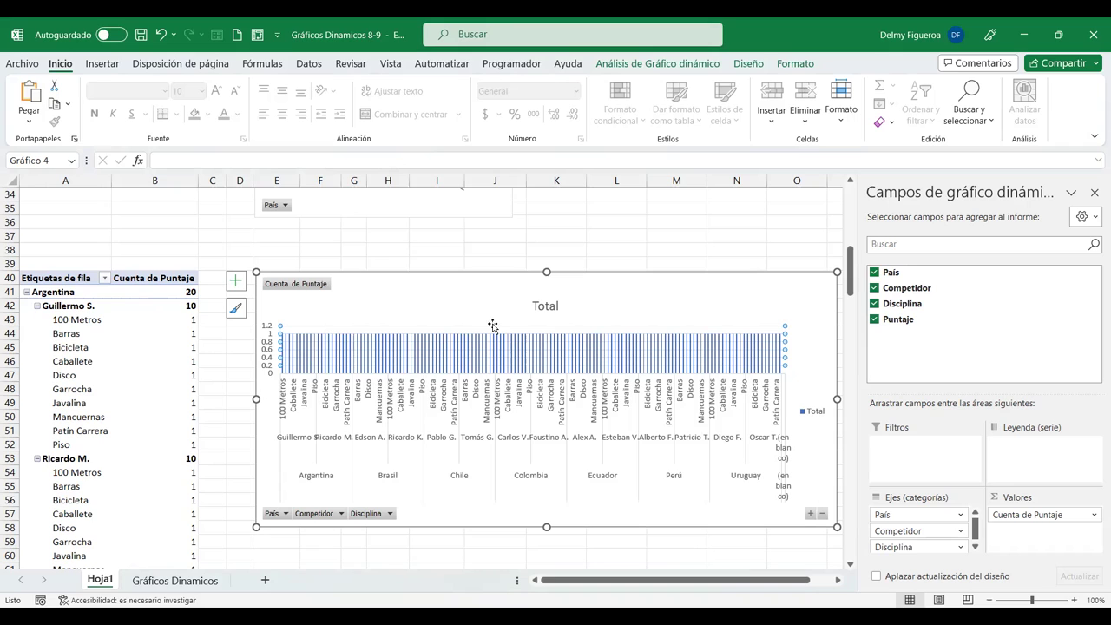
# Step: Move Competidor from Ejes to Leyenda and Disciplina from Ejes to Filtros in the pivot chart
pyautogui.moveTo(903, 531); pyautogui.dragTo(1031, 476)
pyautogui.moveTo(903, 531); pyautogui.dragTo(953, 514)
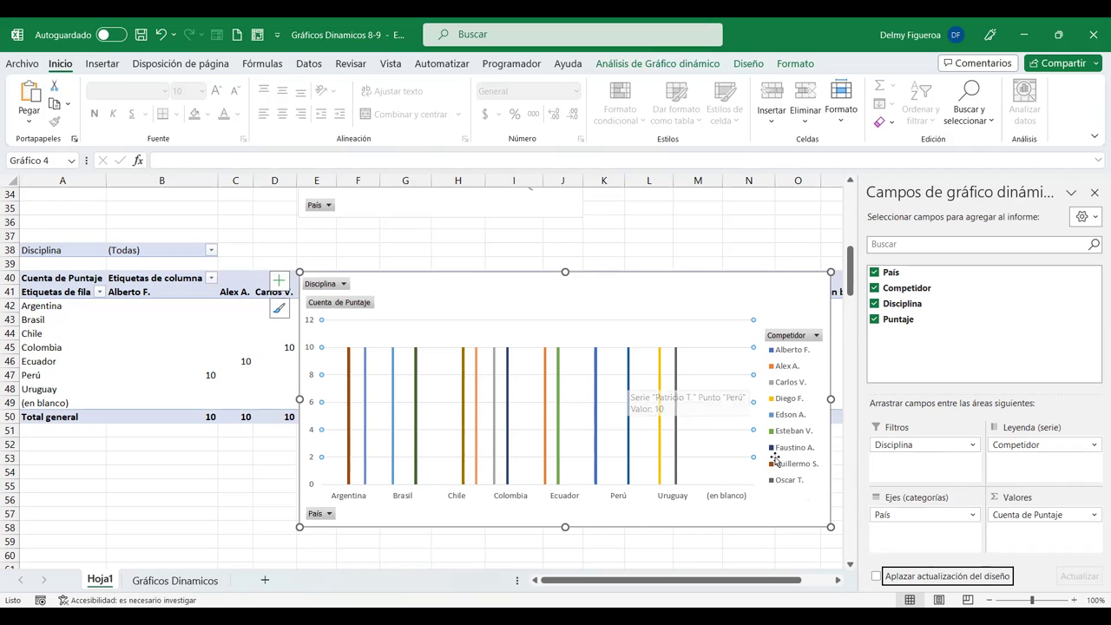
# Step: Inspect several competitor bar series in the pivot chart, then reselect the chart
pyautogui.click(597, 423)
pyautogui.click(641, 373)
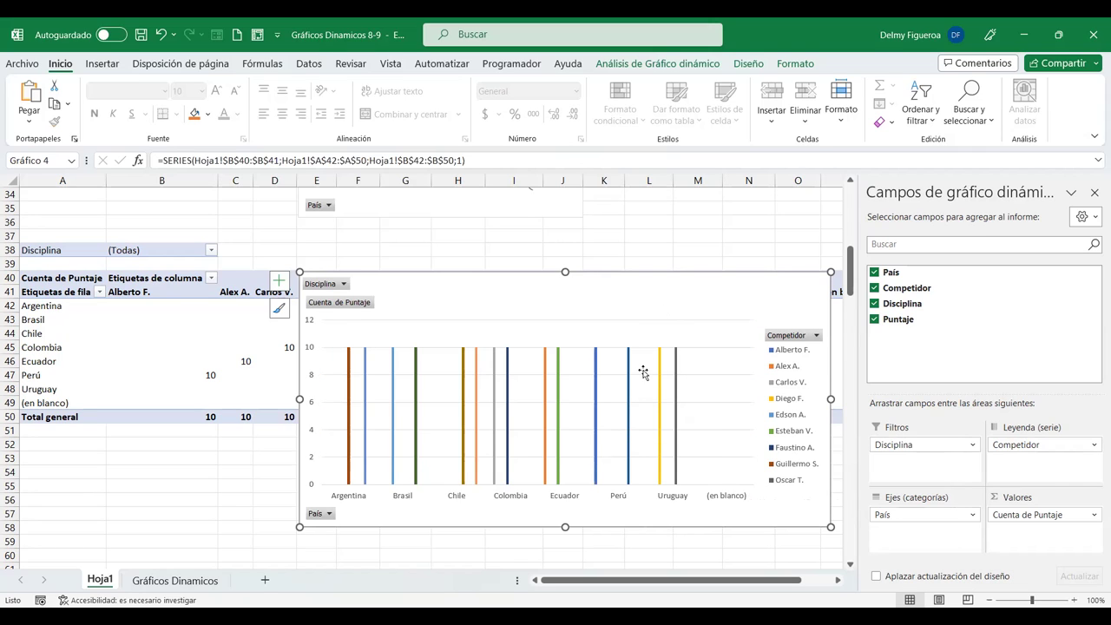
pyautogui.click(630, 387)
pyautogui.click(677, 387)
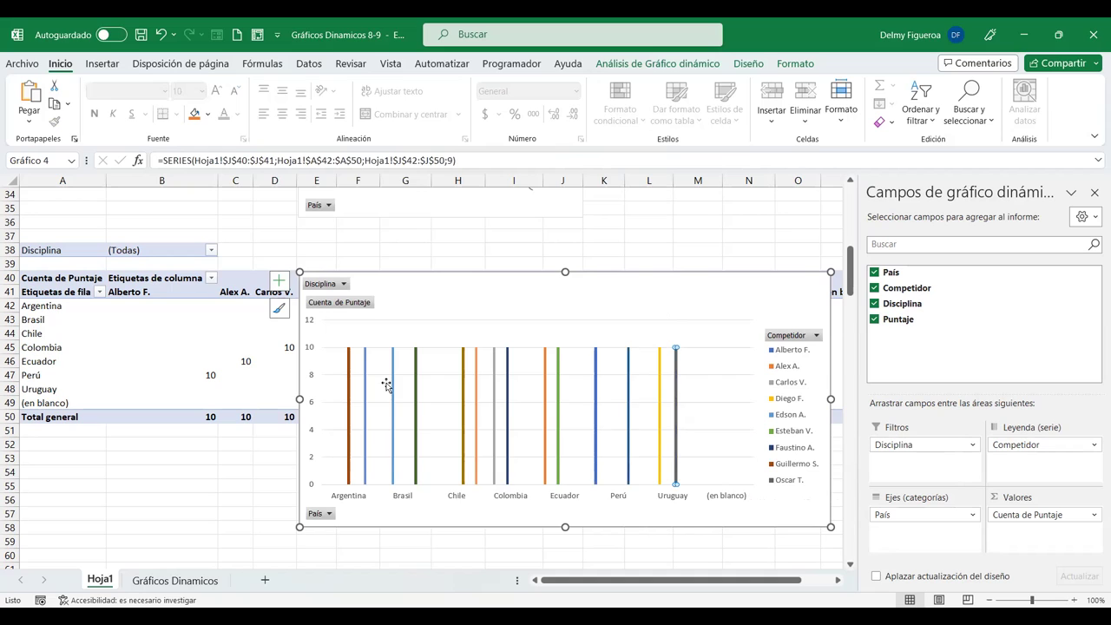
pyautogui.click(350, 398)
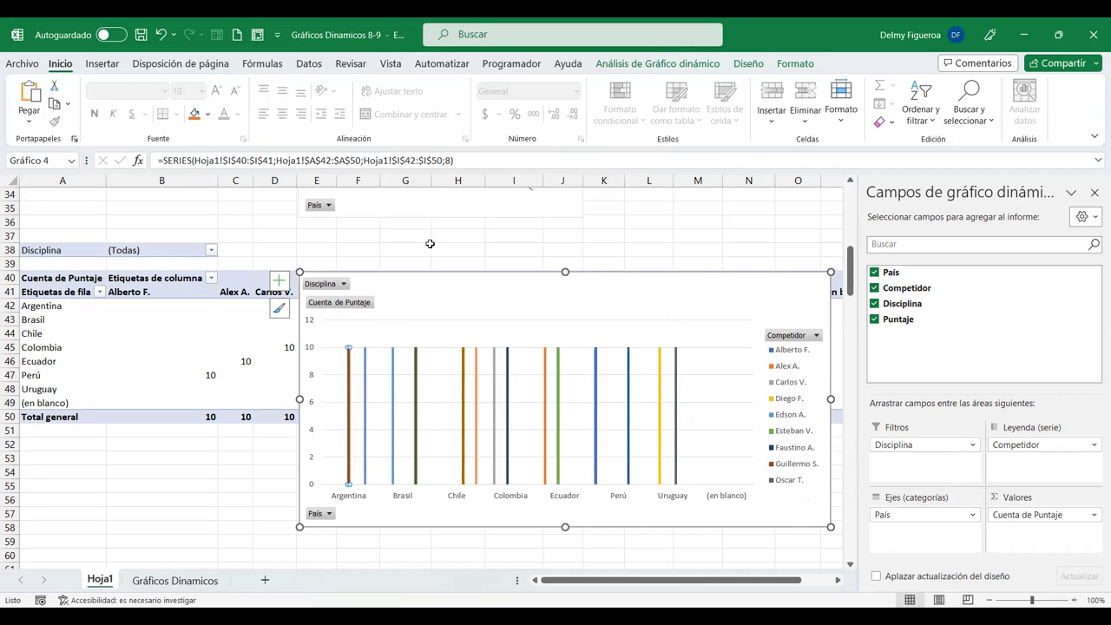
pyautogui.click(430, 246)
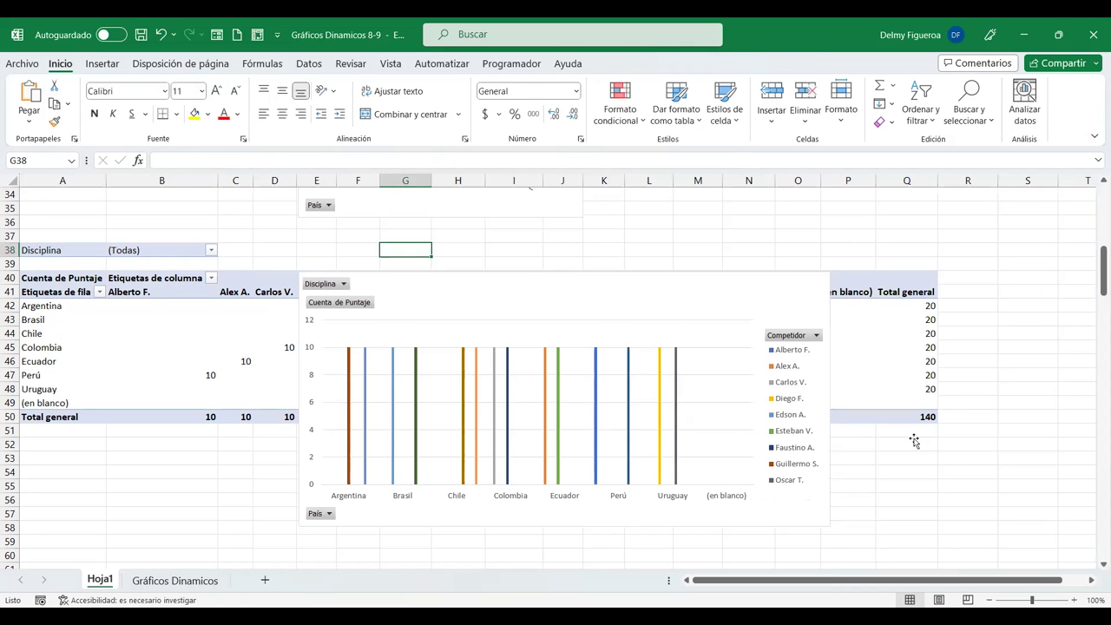
pyautogui.click(816, 435)
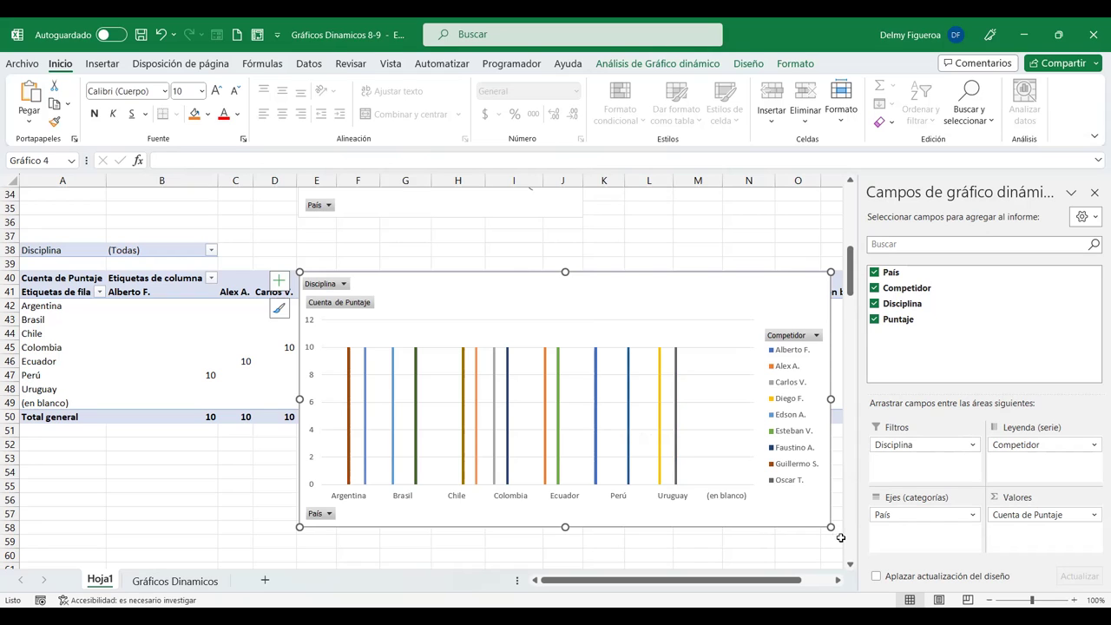
# Step: Shrink the pivot chart and move it below the pivot table, under row 50
pyautogui.moveTo(831, 527); pyautogui.dragTo(789, 464)
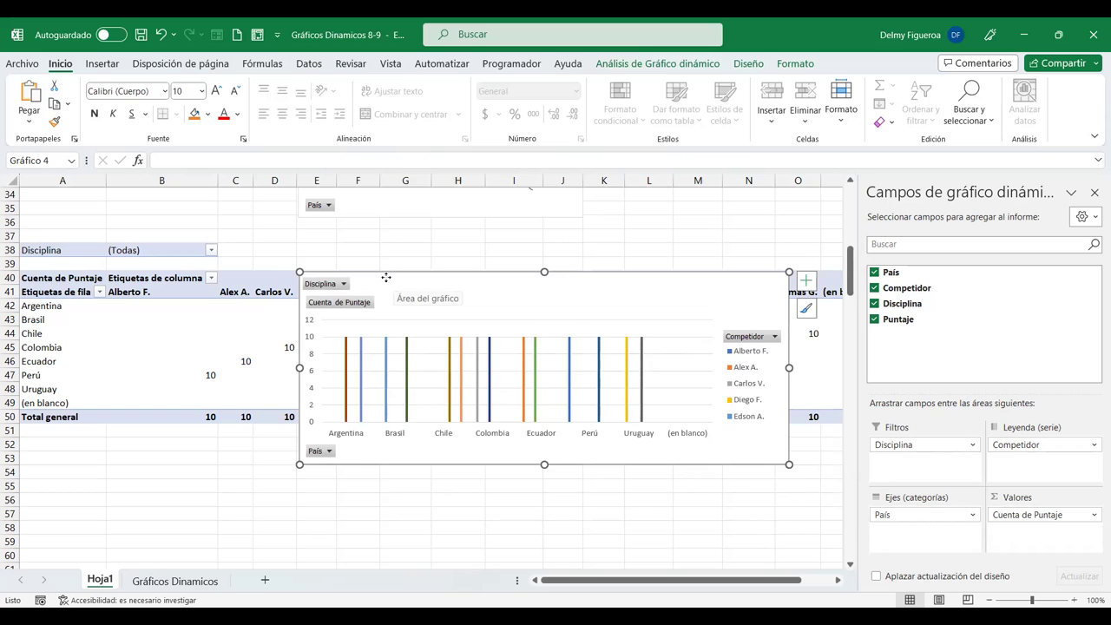
pyautogui.moveTo(386, 277); pyautogui.dragTo(340, 446)
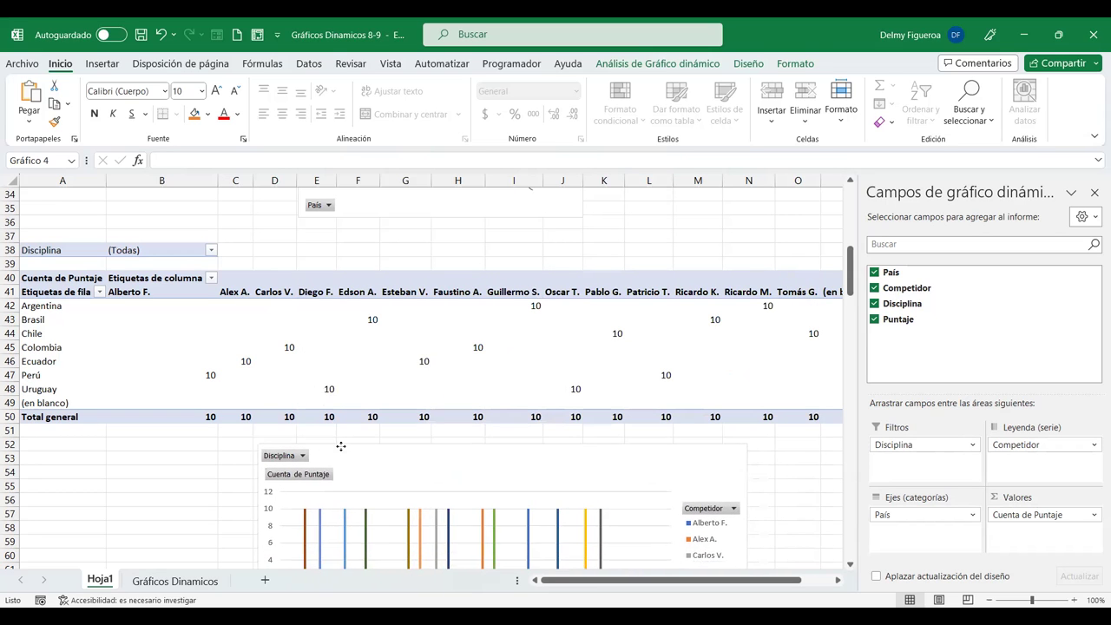
pyautogui.scroll(1, 486, 382)
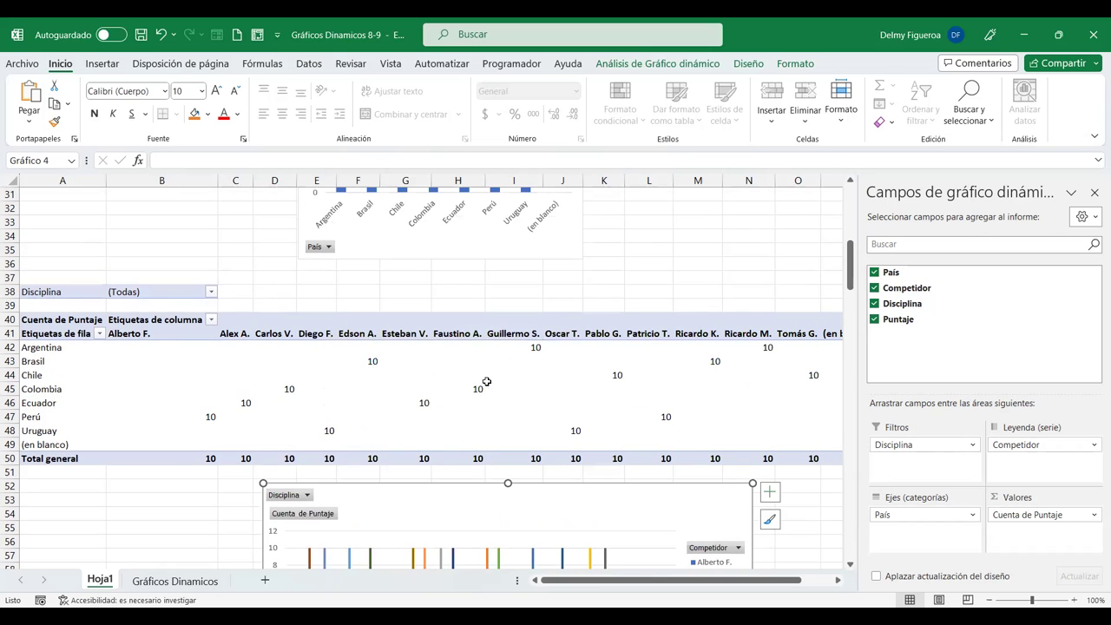
pyautogui.scroll(1, 487, 382)
pyautogui.scroll(1, 544, 325)
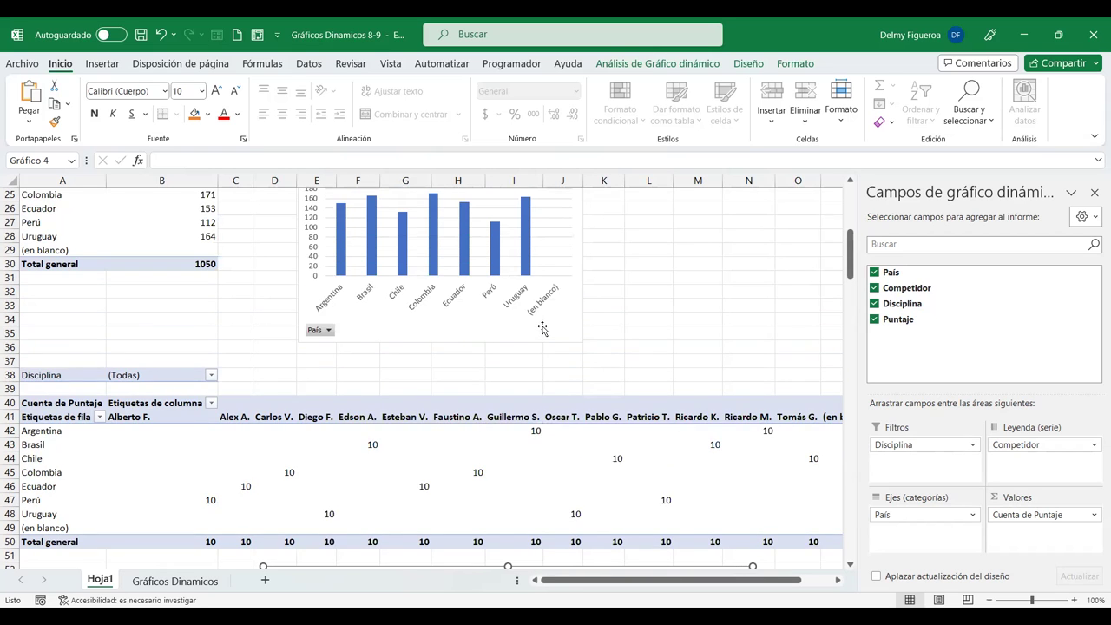
pyautogui.scroll(1, 543, 332)
pyautogui.scroll(-2, 543, 331)
pyautogui.scroll(-1, 542, 326)
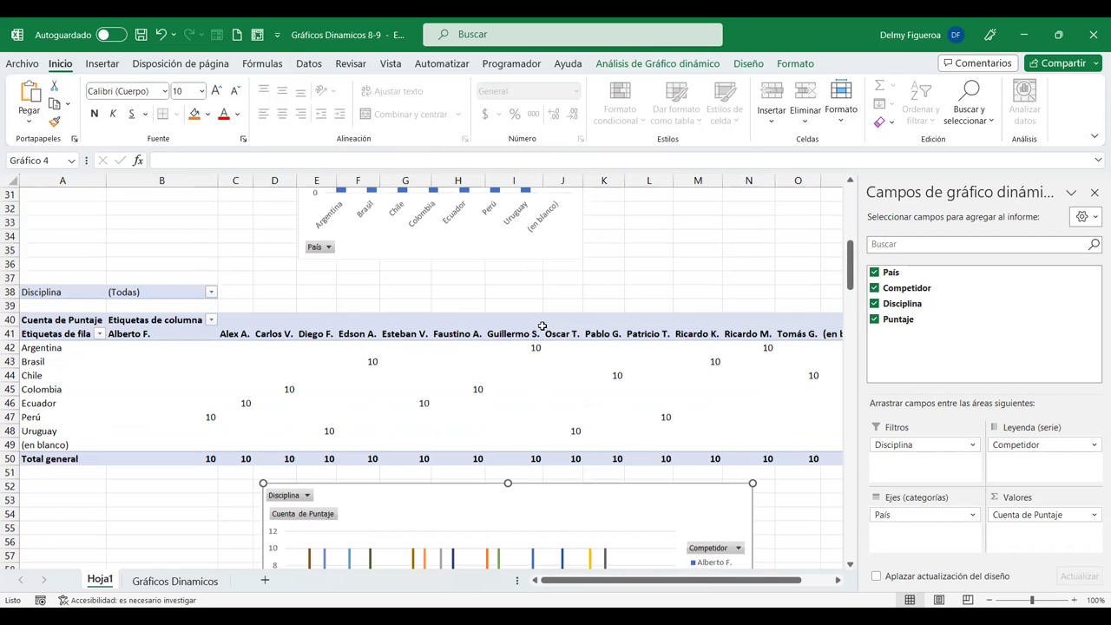
pyautogui.scroll(-1, 542, 326)
pyautogui.scroll(-1, 542, 326)
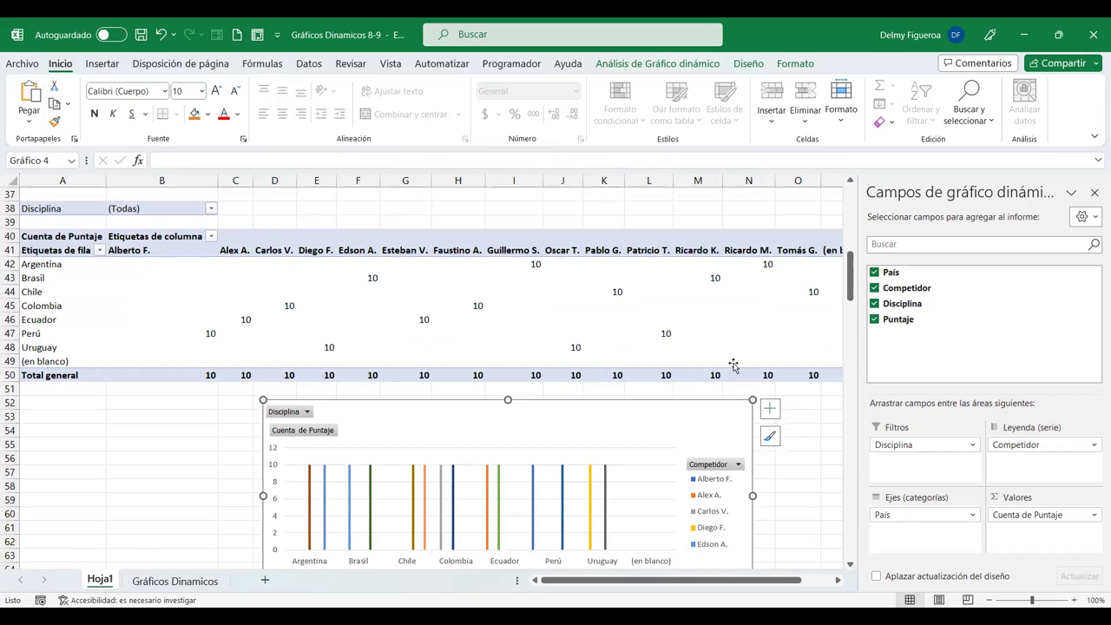
pyautogui.scroll(-1, 729, 365)
# Step: Put competitors on the axis and País in the legend, then move the chart further down
pyautogui.moveTo(1047, 445); pyautogui.dragTo(916, 526)
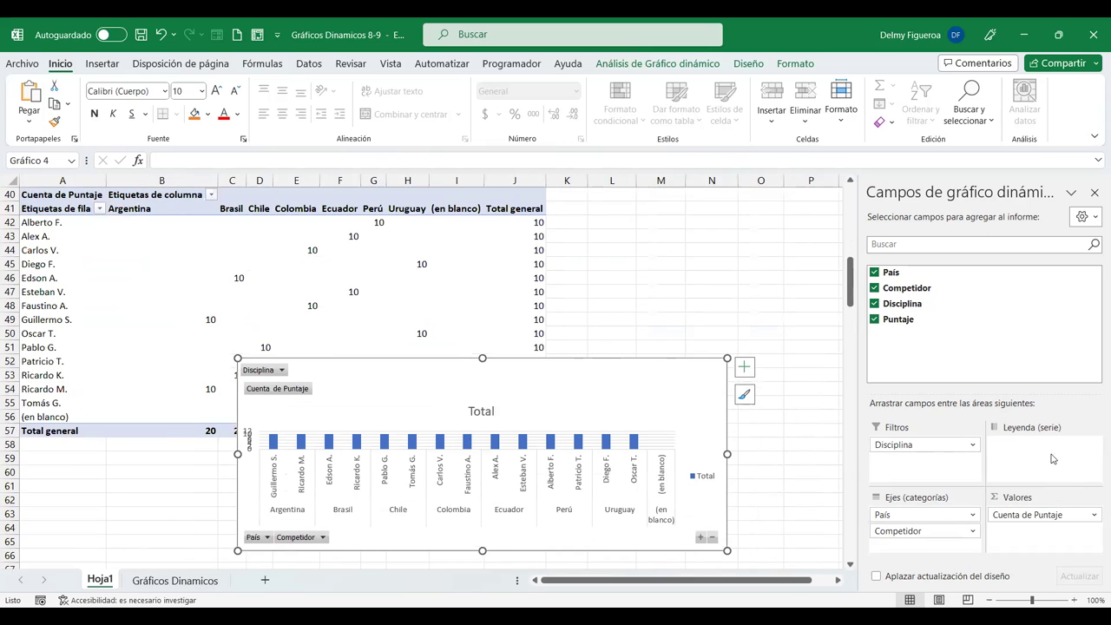
pyautogui.moveTo(1053, 458); pyautogui.dragTo(1050, 451)
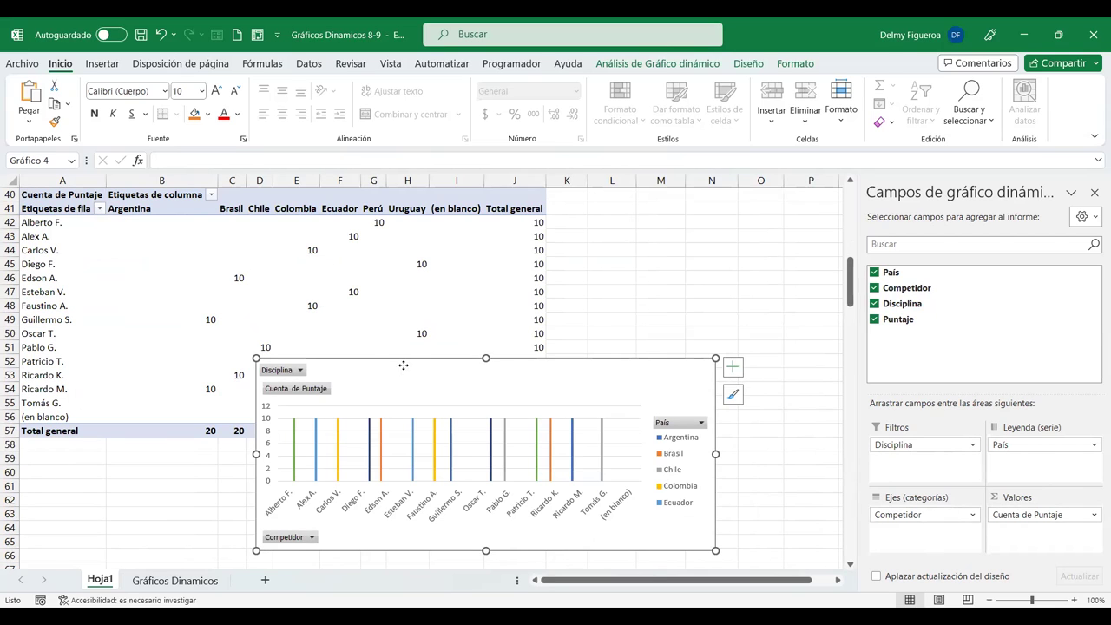
pyautogui.moveTo(403, 366); pyautogui.dragTo(394, 461)
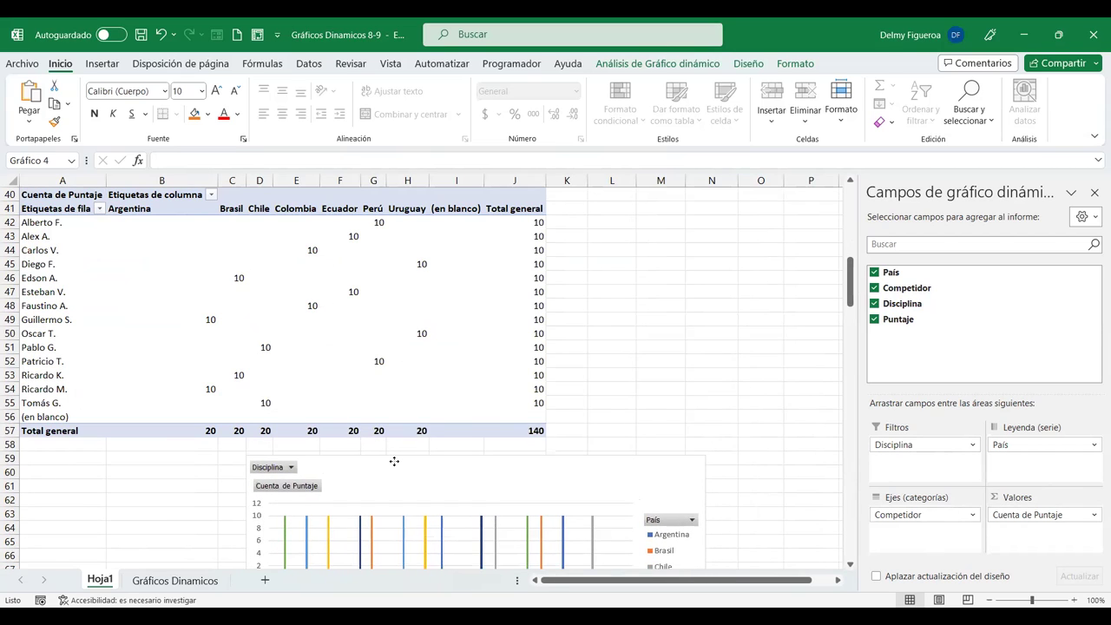
# Step: Shift the pivot chart slightly right so it sits clear of the pivot table
pyautogui.scroll(4, 450, 411)
pyautogui.scroll(1, 450, 411)
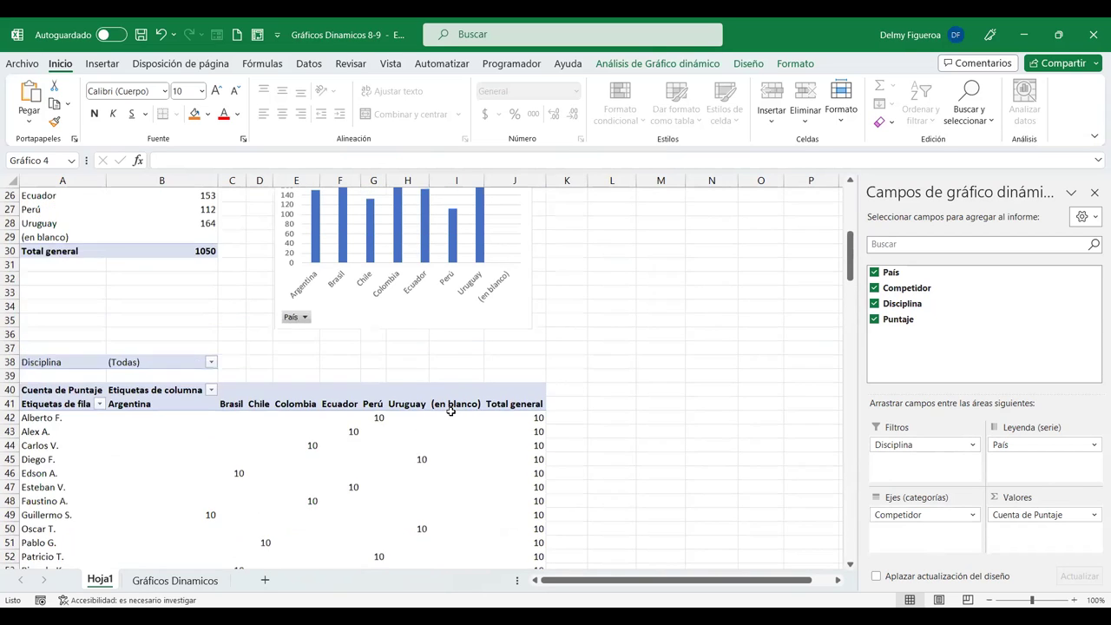
pyautogui.scroll(1, 451, 411)
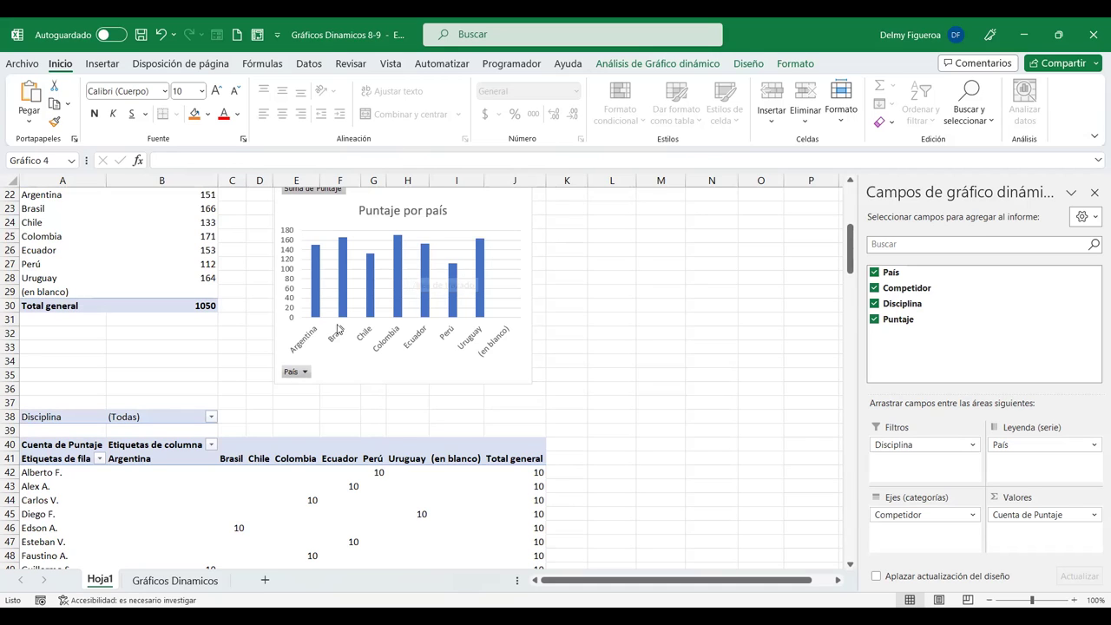
pyautogui.scroll(-1, 318, 385)
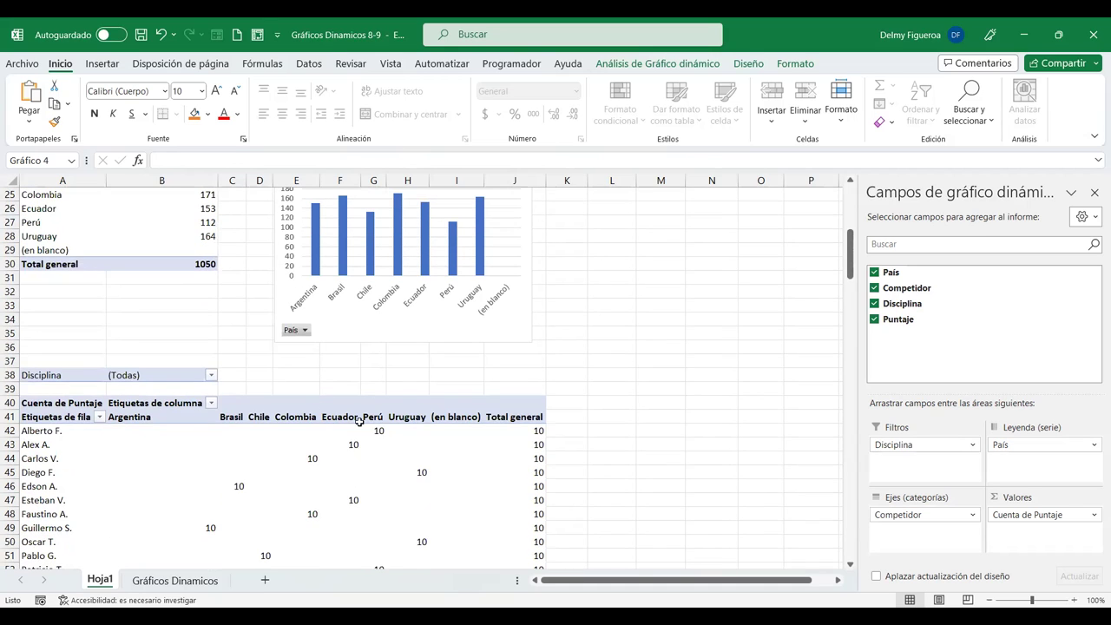
pyautogui.scroll(2, 441, 422)
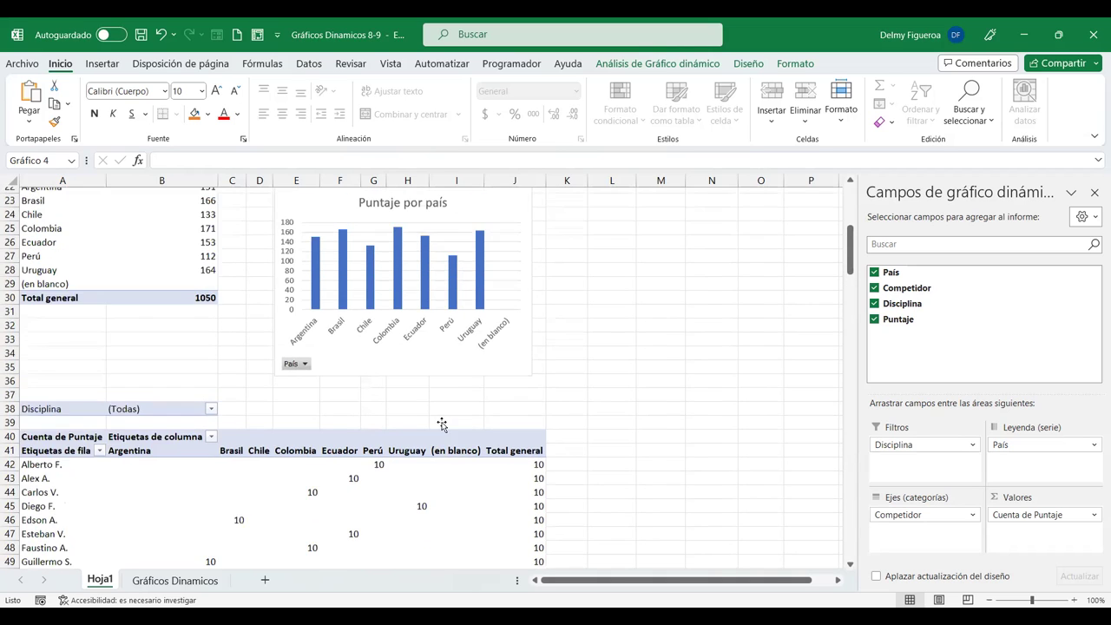
pyautogui.scroll(-1, 425, 388)
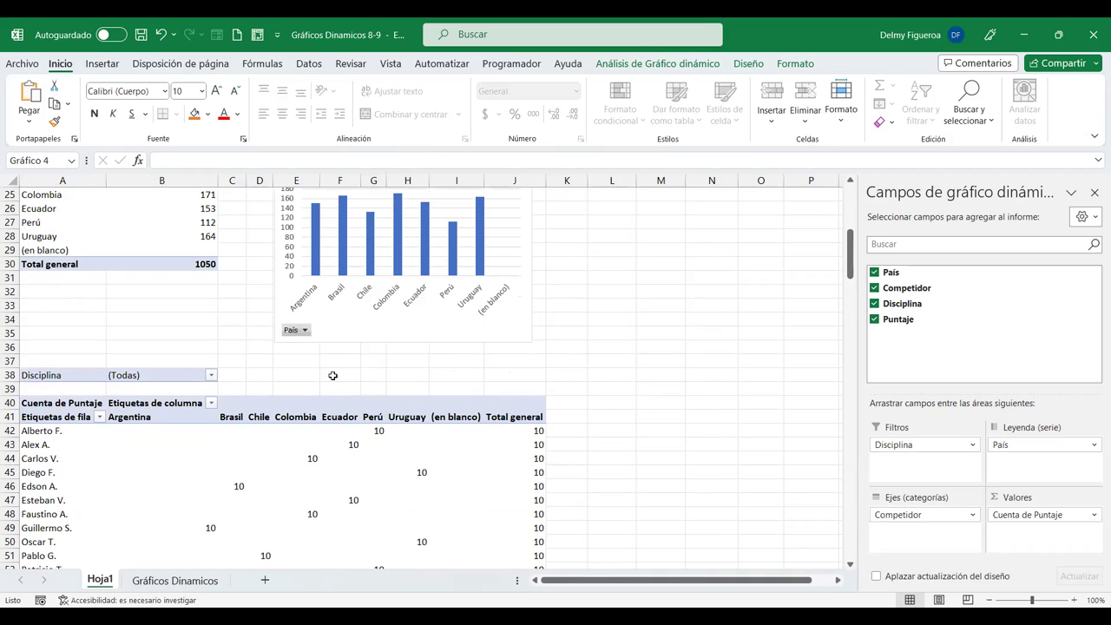
pyautogui.scroll(-2, 333, 375)
pyautogui.scroll(3, 417, 398)
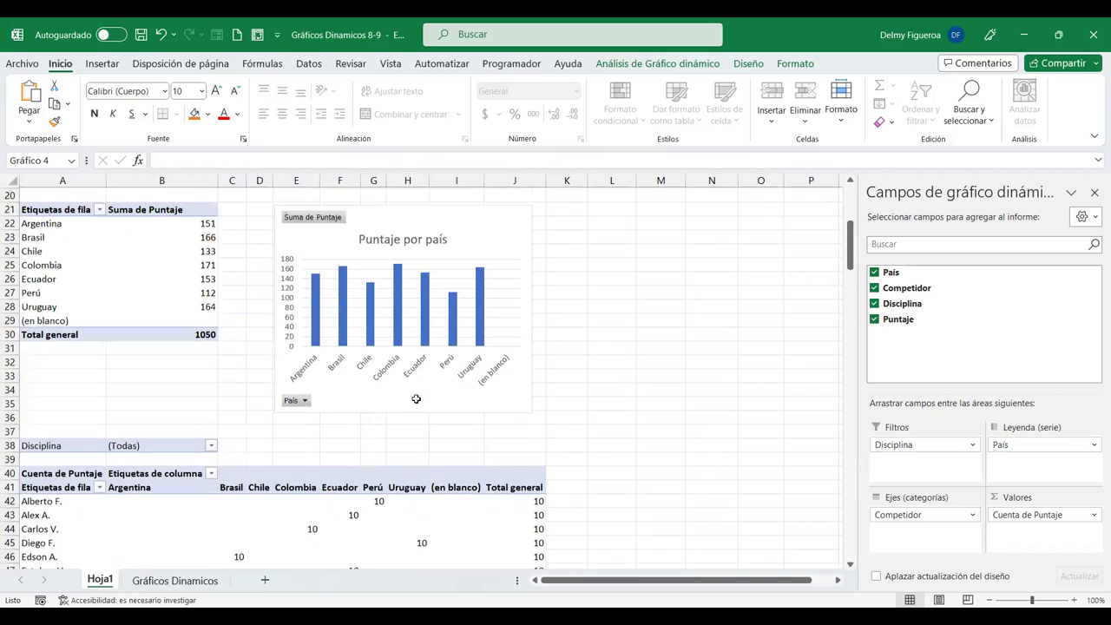
pyautogui.scroll(1, 417, 399)
pyautogui.scroll(-4, 417, 399)
pyautogui.scroll(-3, 417, 399)
pyautogui.scroll(-1, 418, 400)
pyautogui.moveTo(321, 421); pyautogui.dragTo(349, 420)
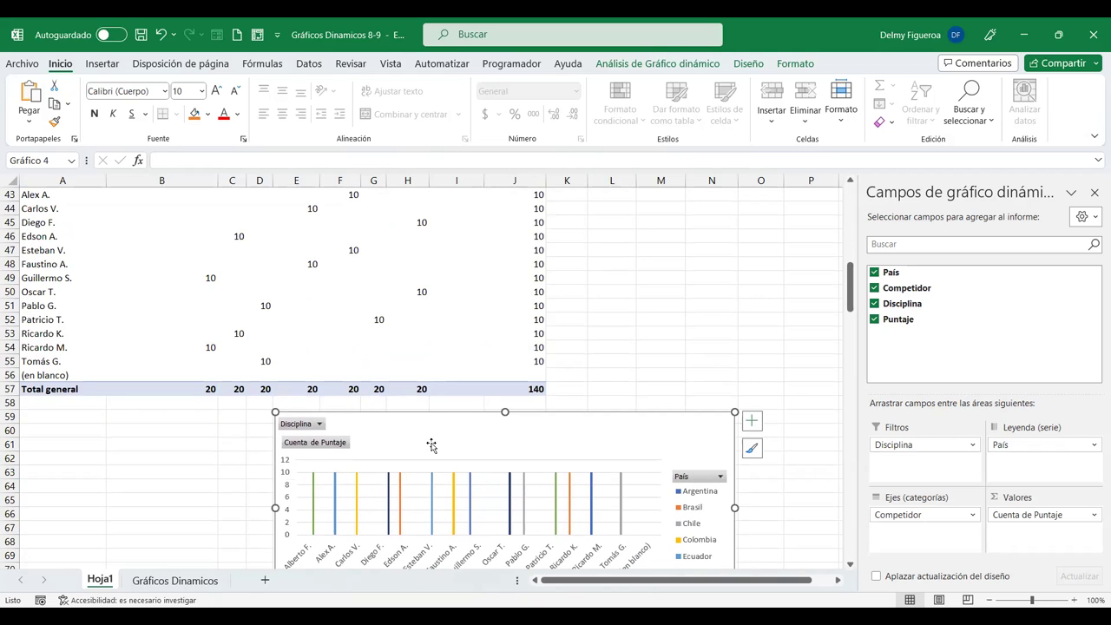
pyautogui.scroll(-3, 647, 384)
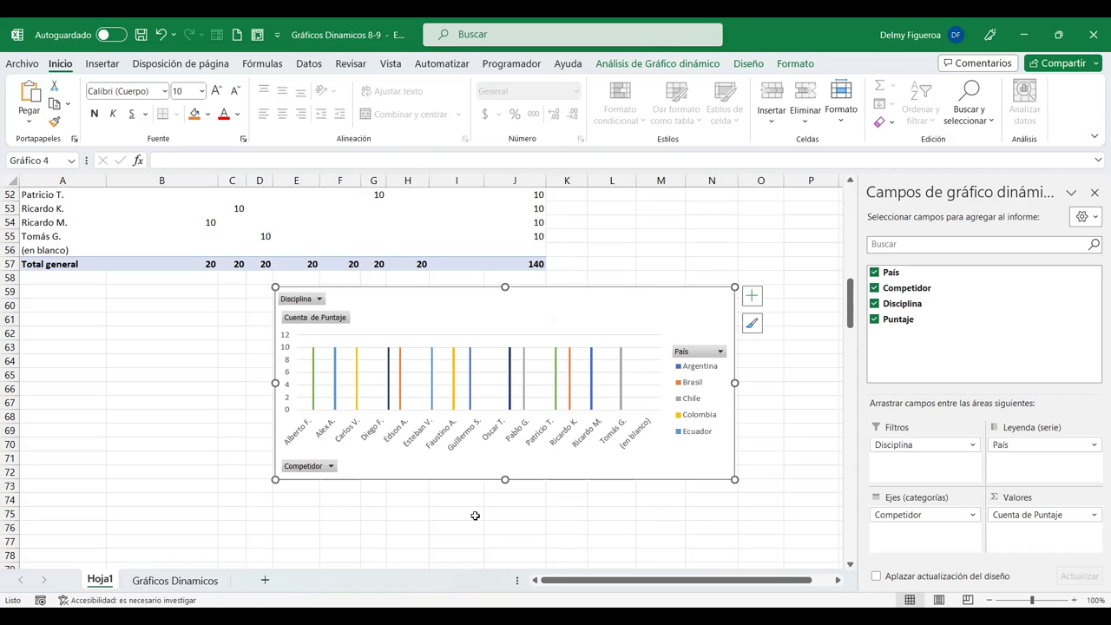
# Step: Deselect the chart at F75 and scroll through Hoja1's three pivot tables and charts
pyautogui.click(325, 518)
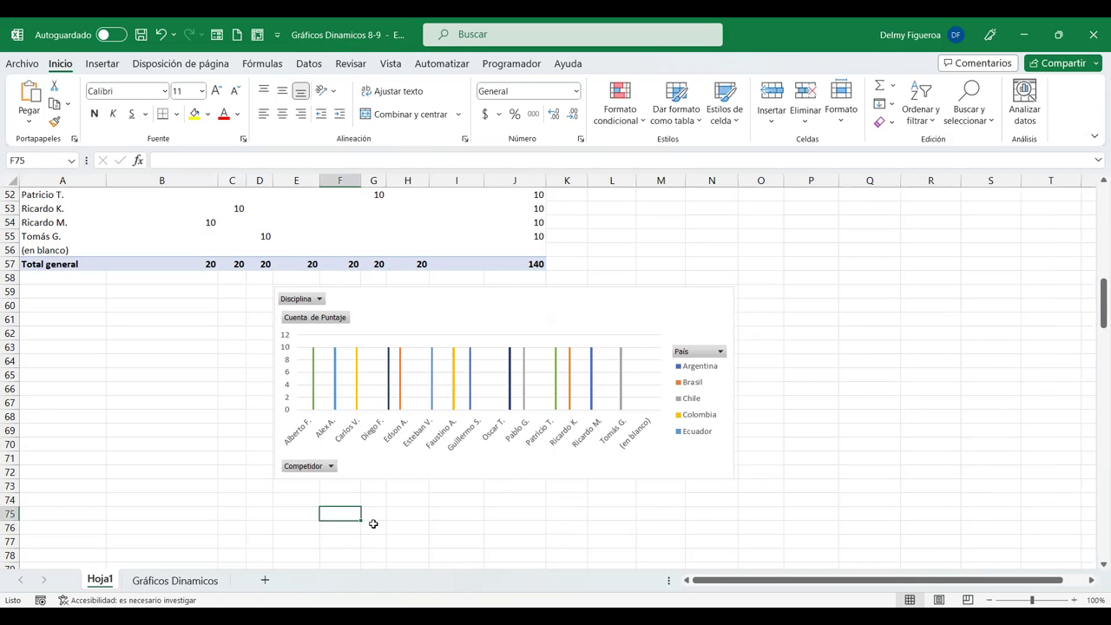
pyautogui.scroll(1, 373, 526)
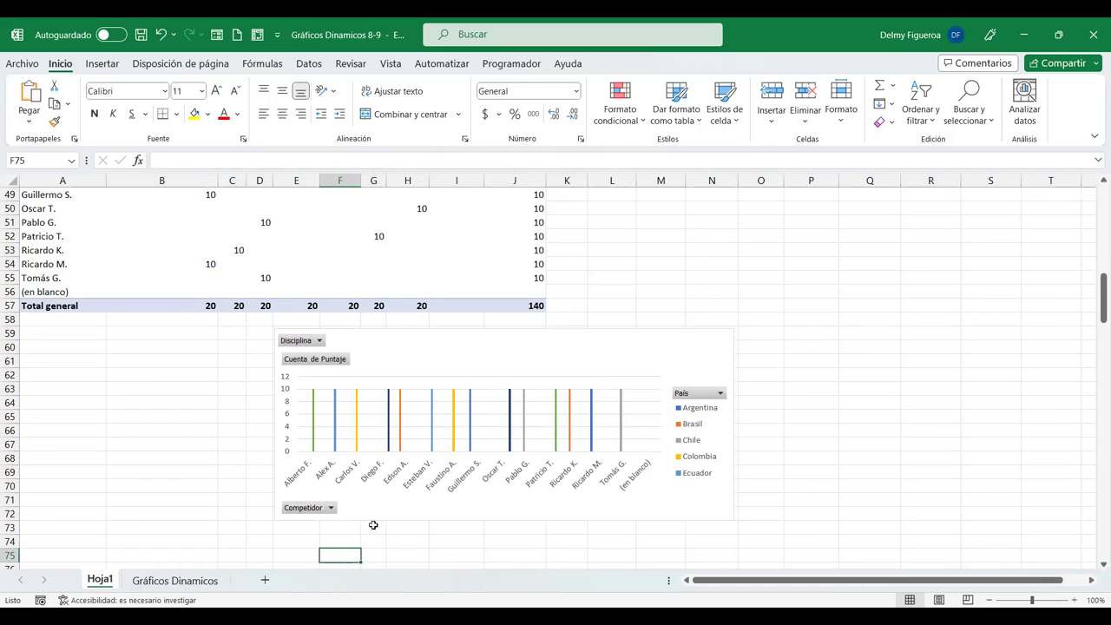
pyautogui.moveTo(389, 370)
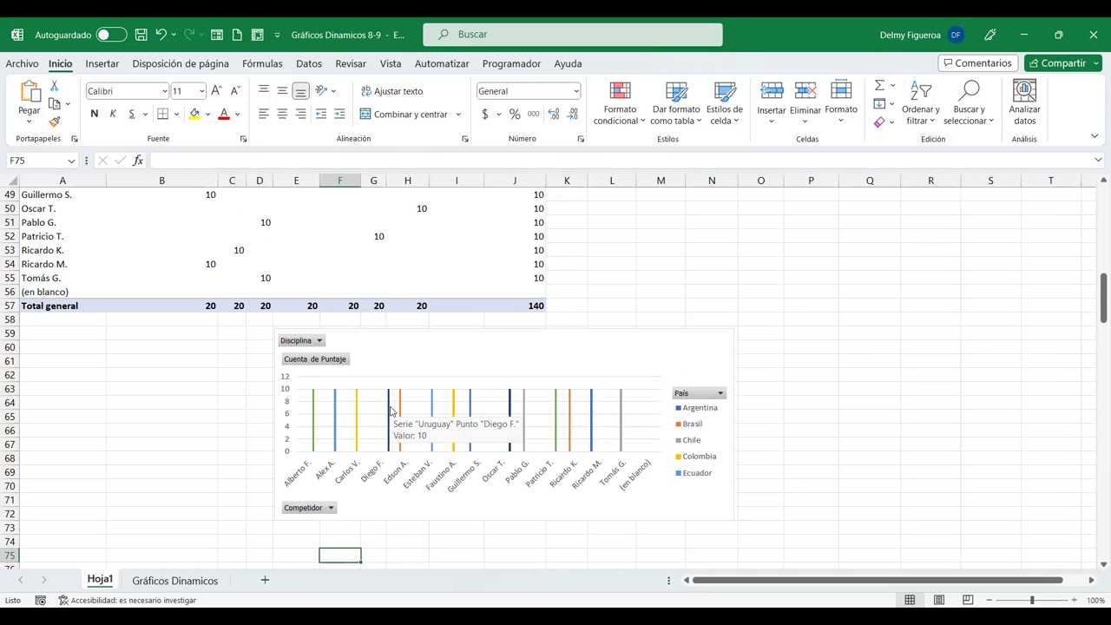
pyautogui.scroll(6, 469, 430)
pyautogui.scroll(7, 469, 430)
pyautogui.scroll(3, 469, 430)
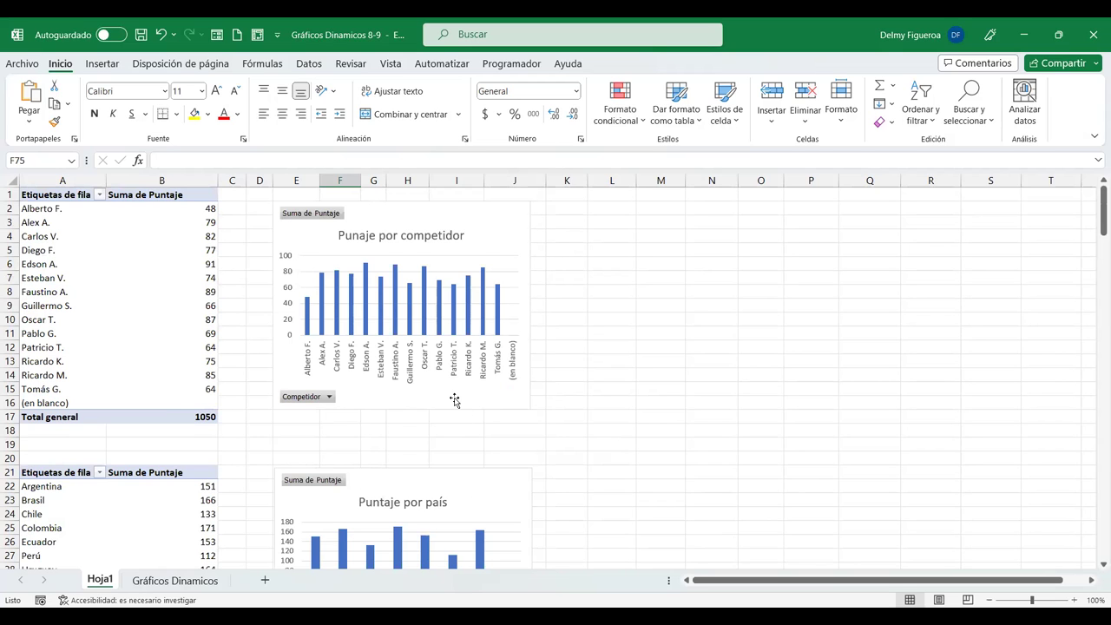
pyautogui.scroll(-1, 454, 400)
pyautogui.scroll(-2, 454, 400)
pyautogui.scroll(-1, 454, 400)
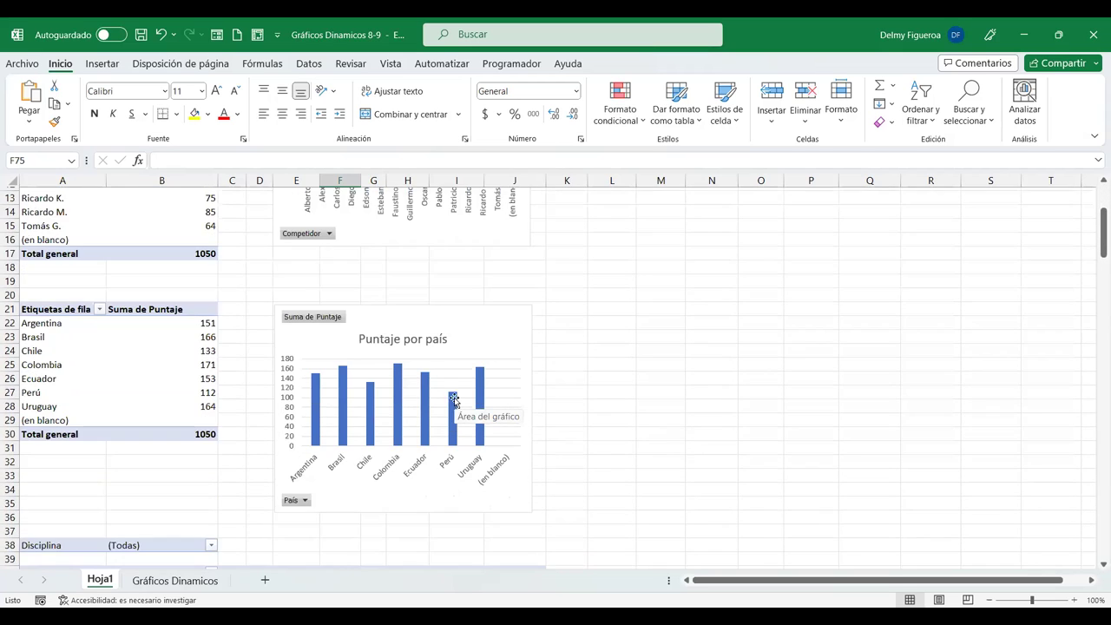
pyautogui.scroll(-2, 454, 399)
pyautogui.scroll(-2, 454, 400)
pyautogui.scroll(-3, 454, 400)
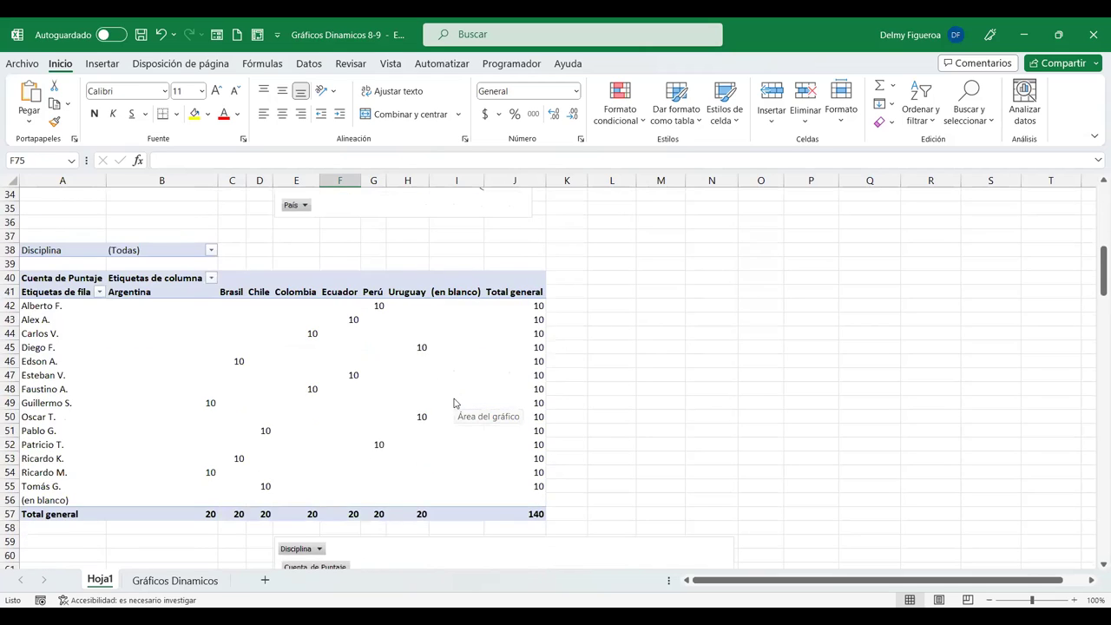
pyautogui.scroll(7, 454, 403)
pyautogui.scroll(4, 454, 403)
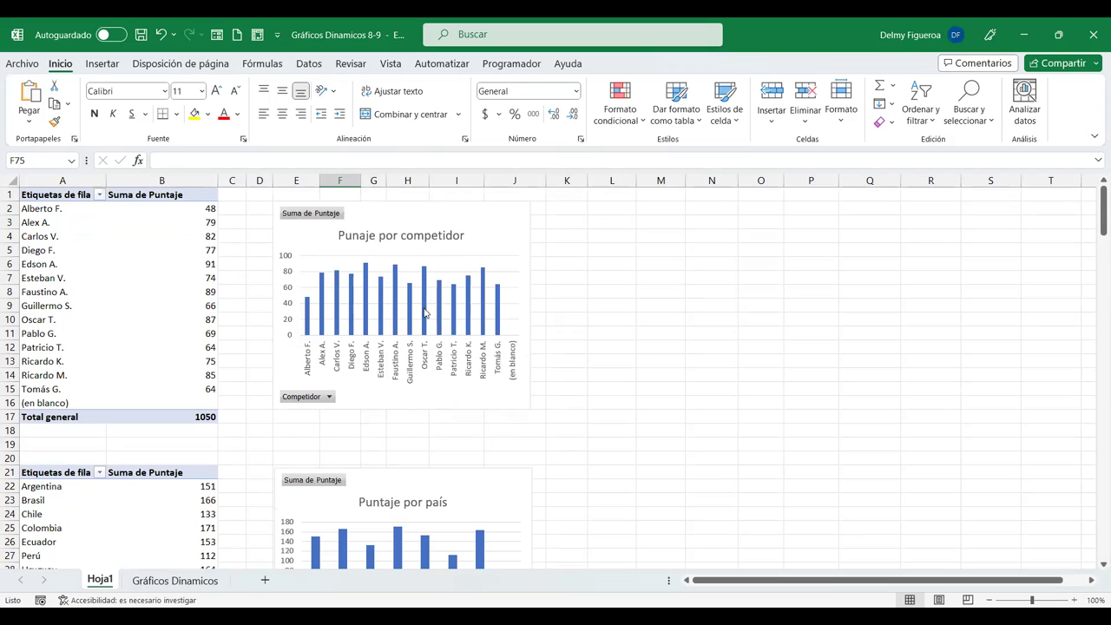
pyautogui.scroll(-1, 423, 341)
pyautogui.scroll(-4, 424, 341)
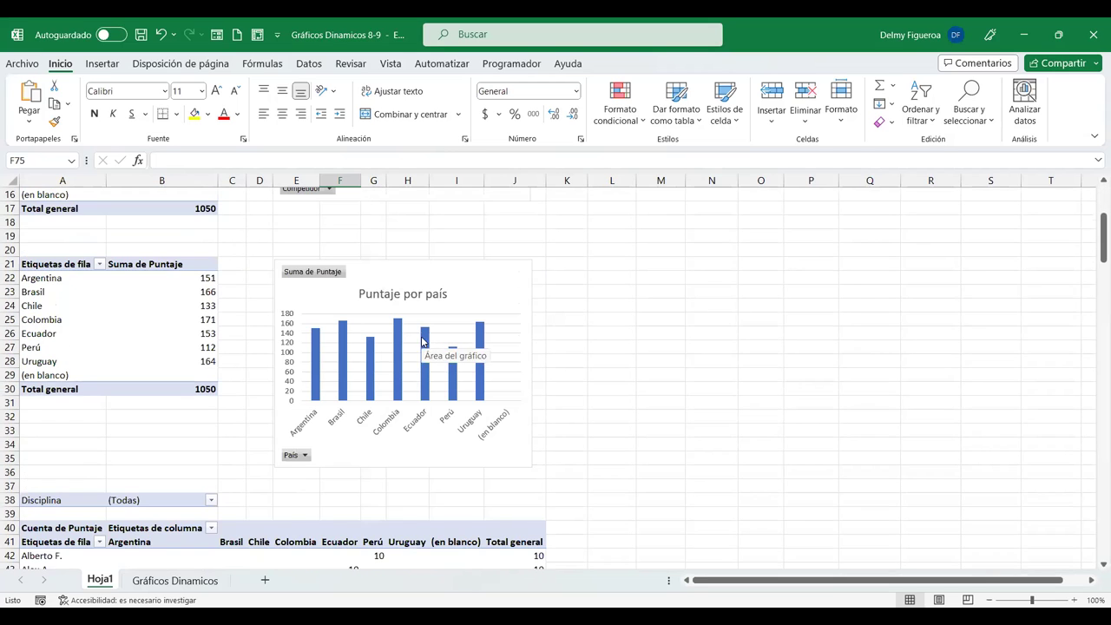
pyautogui.scroll(-2, 354, 322)
pyautogui.scroll(-2, 355, 323)
pyautogui.scroll(-6, 353, 321)
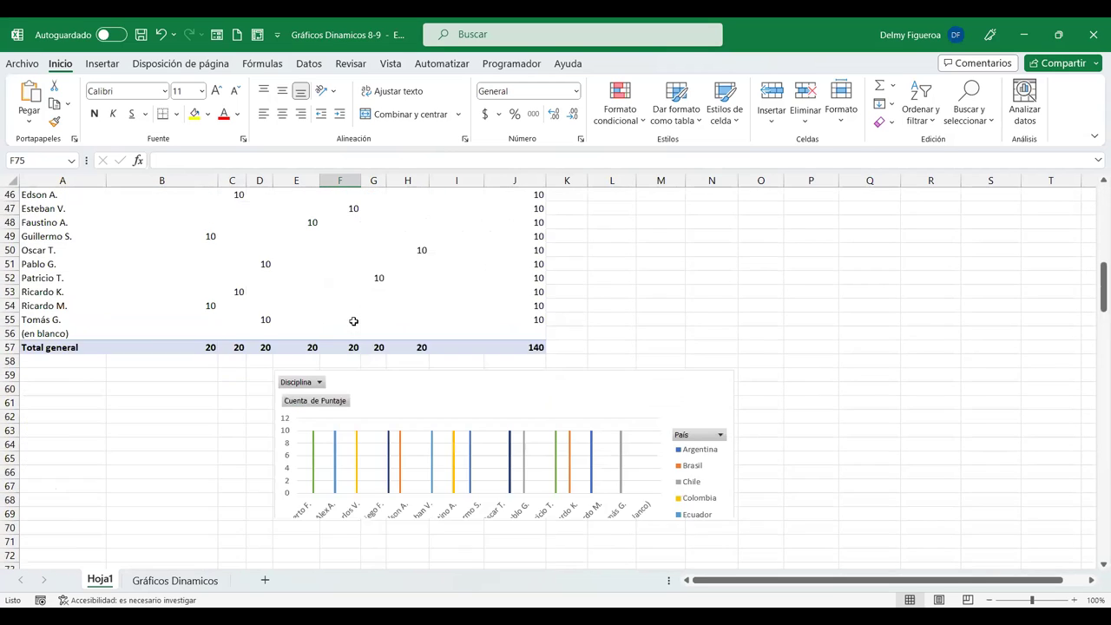
pyautogui.scroll(-2, 355, 322)
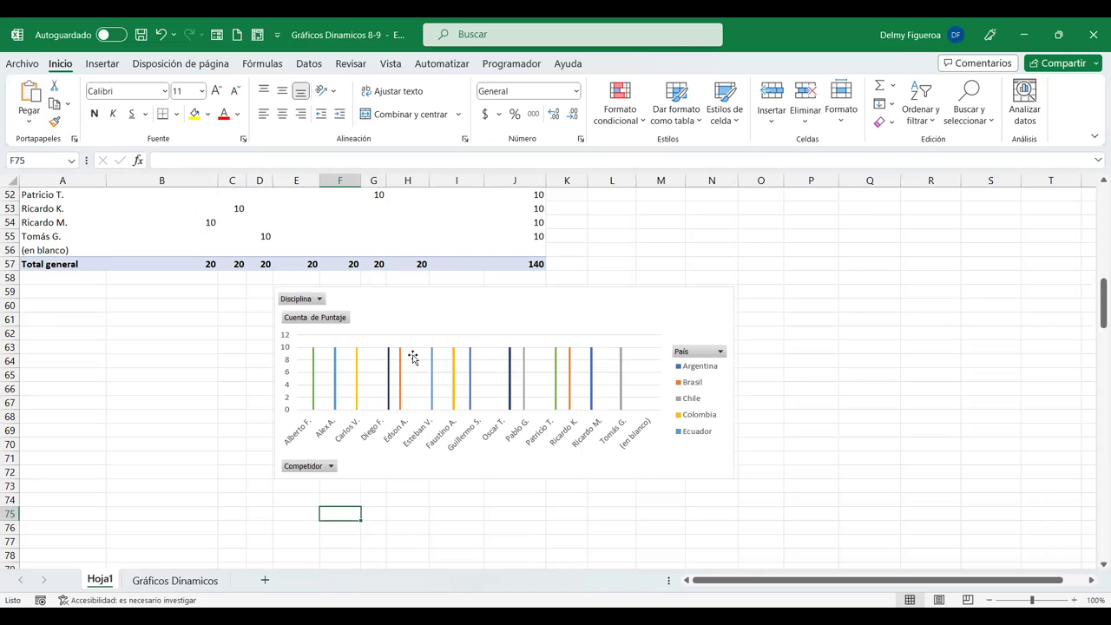
# Step: Change the chart's Cuenta de Puntaje value field to Promedio
pyautogui.click(622, 306)
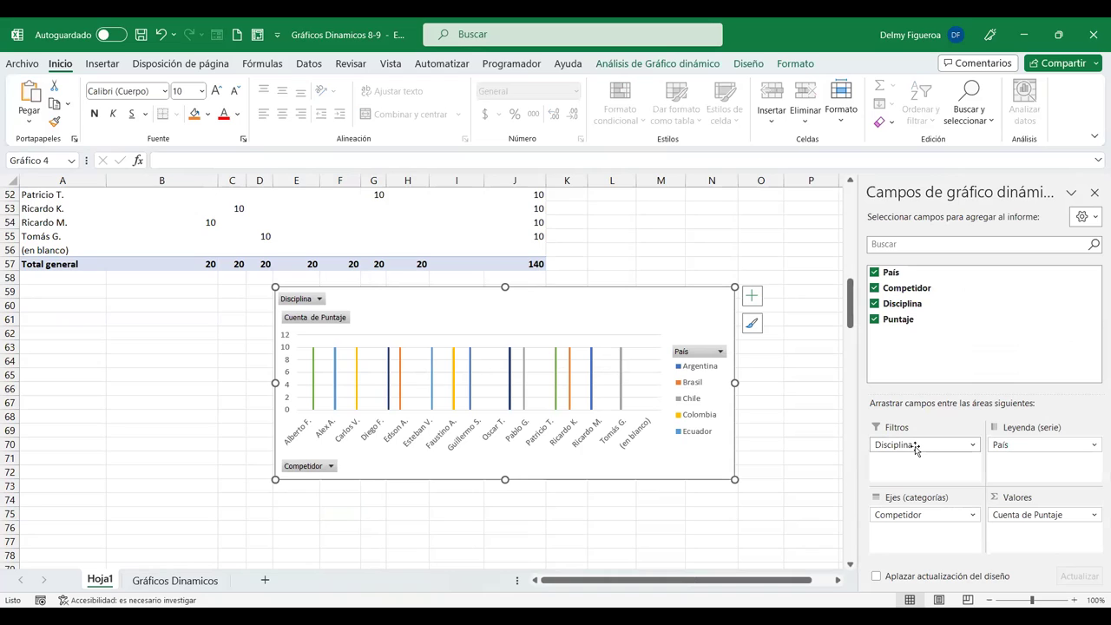
pyautogui.click(1095, 519)
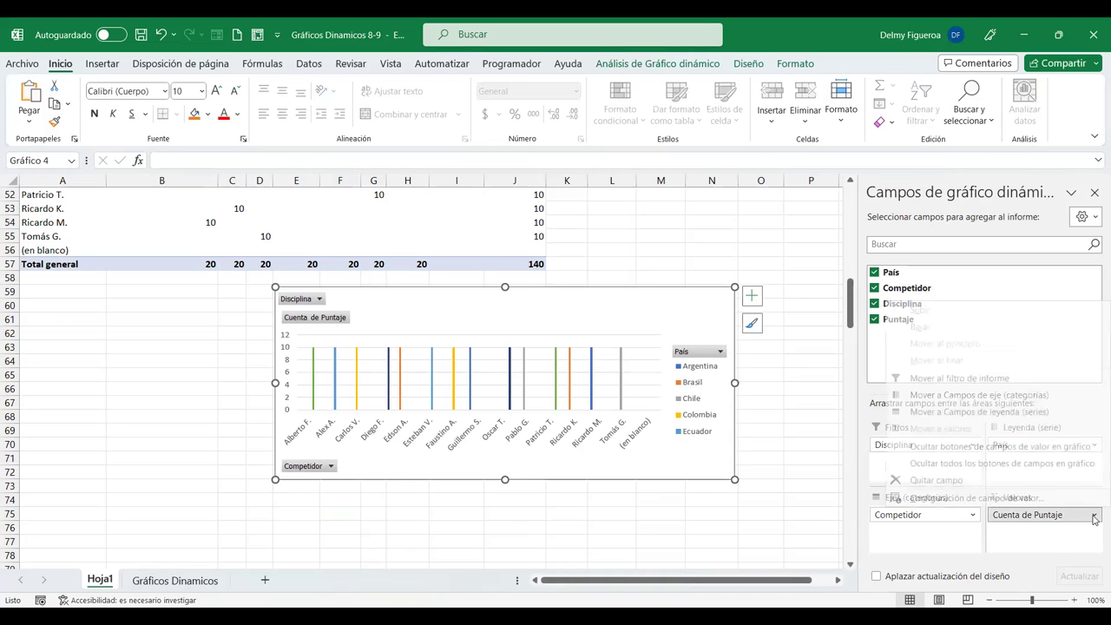
pyautogui.click(960, 498)
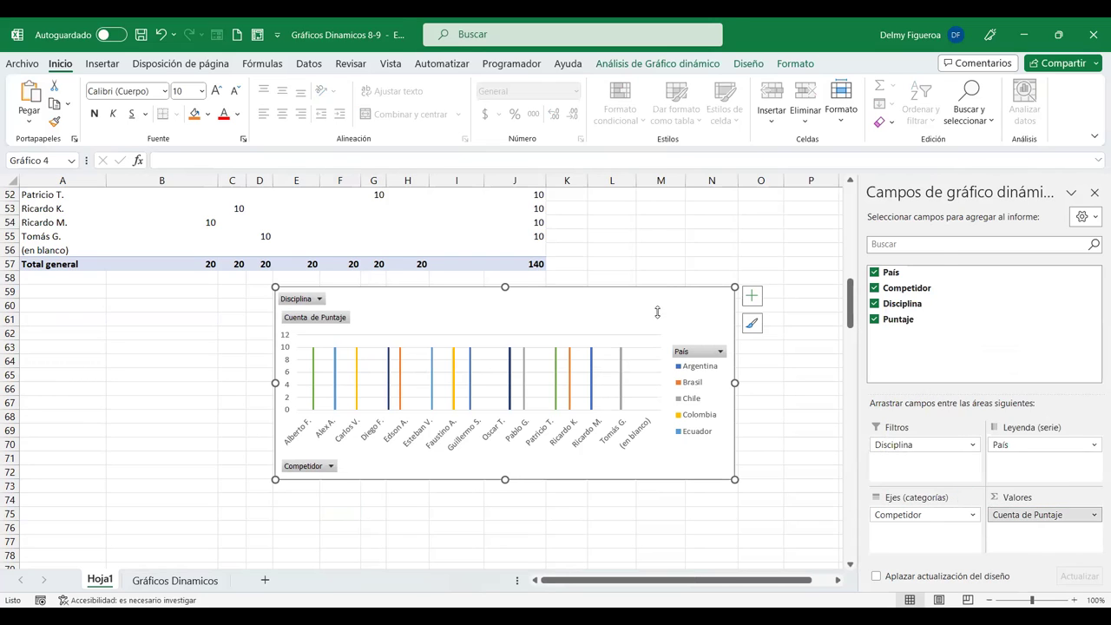
pyautogui.click(658, 223)
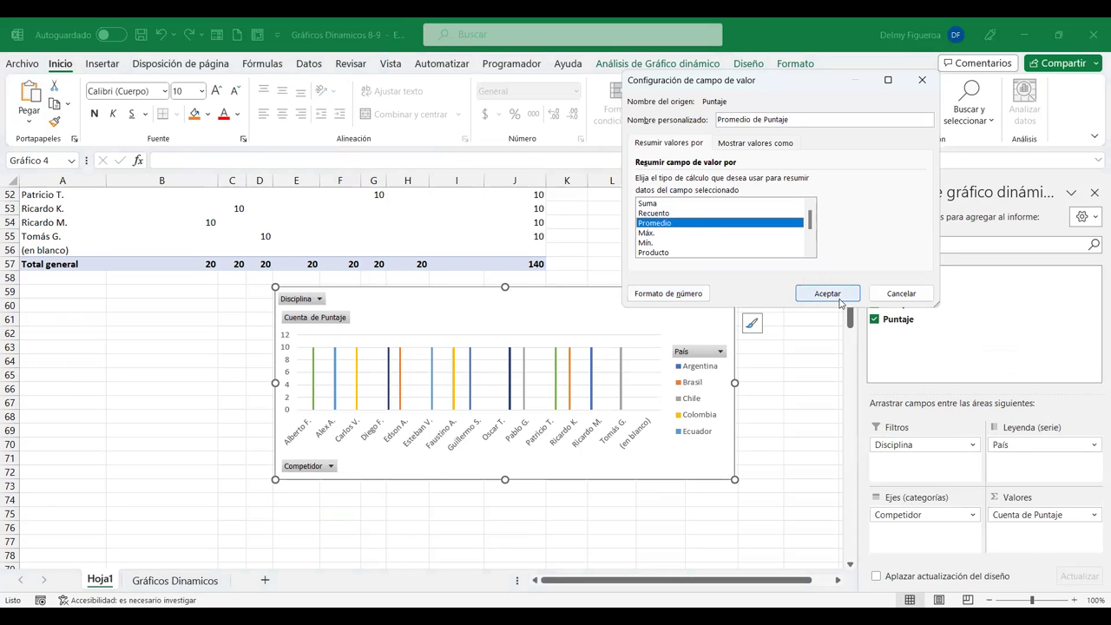
pyautogui.click(828, 293)
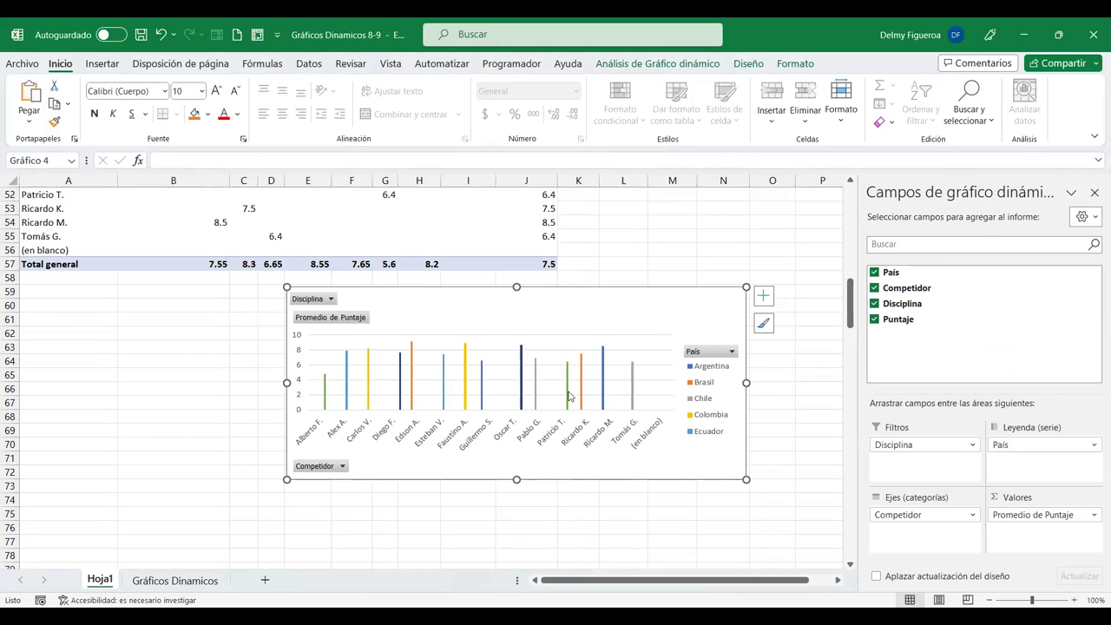
# Step: Switch the Puntaje summary to Suma so the chart totals 1050
pyautogui.click(331, 298)
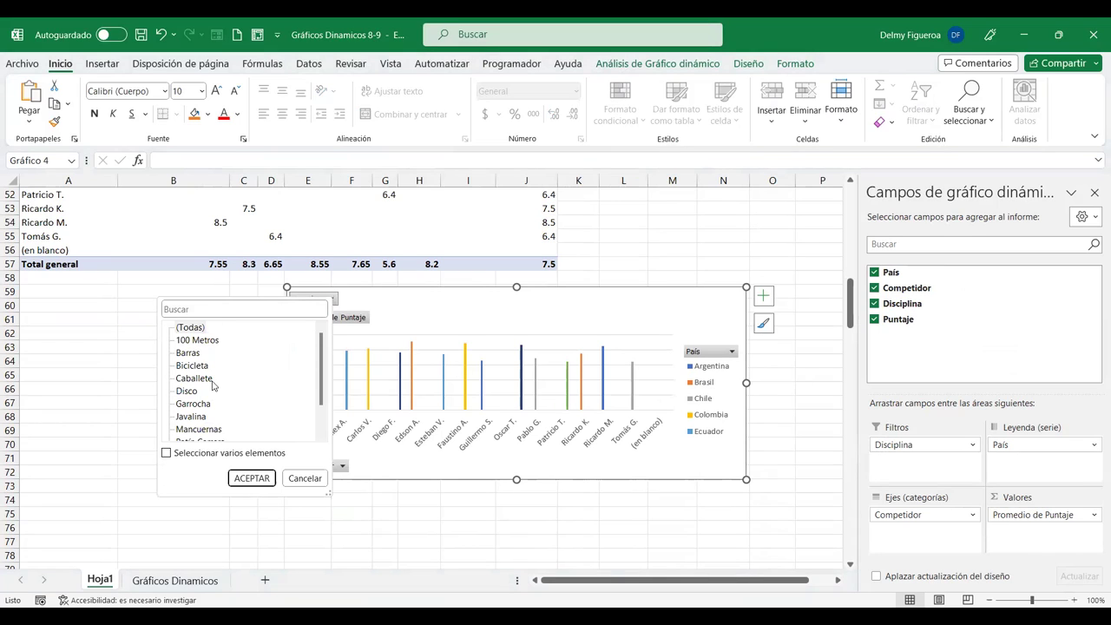
pyautogui.click(307, 479)
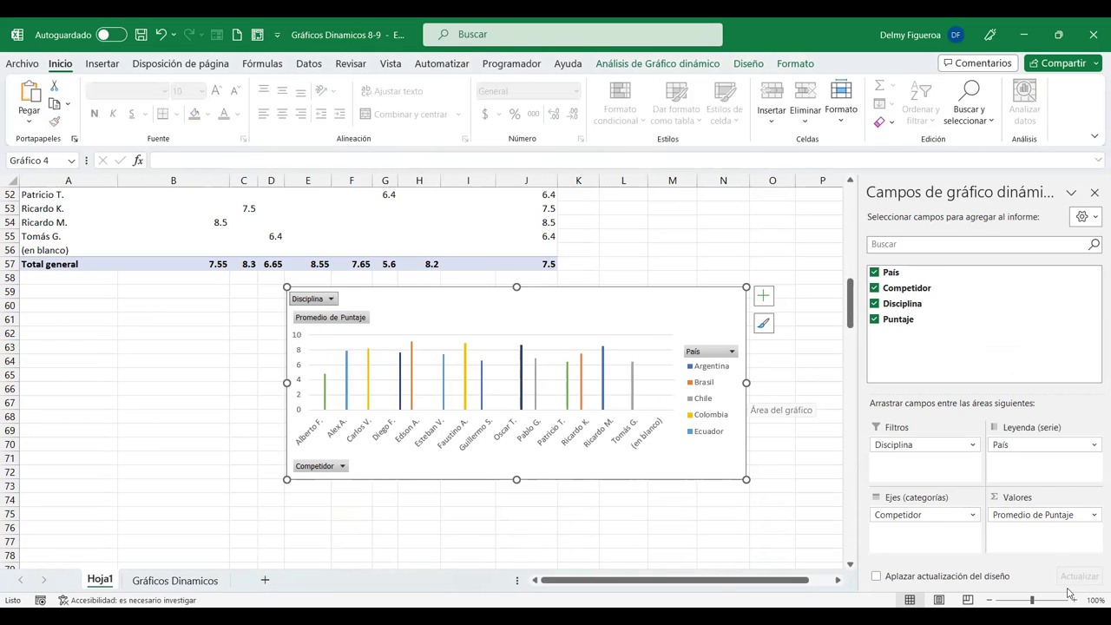
pyautogui.click(1042, 515)
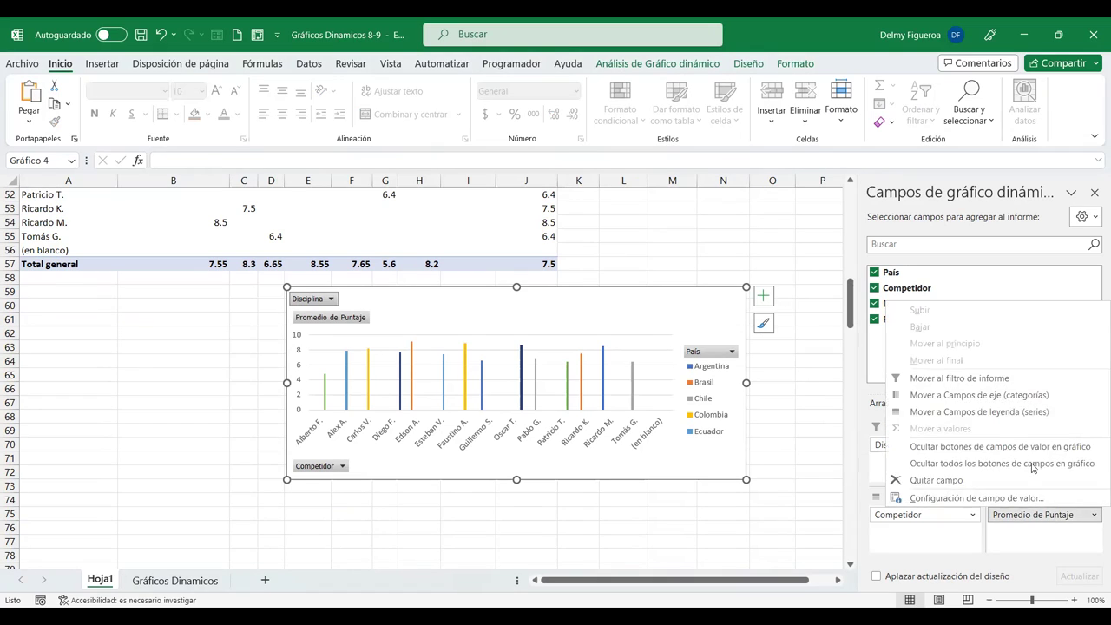
pyautogui.click(946, 497)
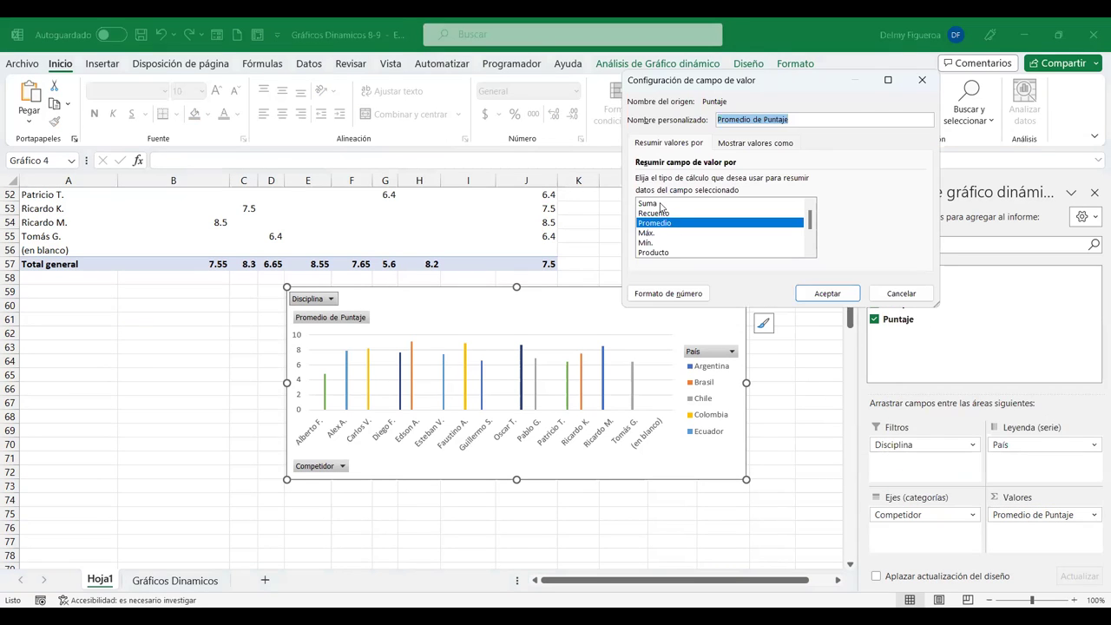
pyautogui.click(660, 204)
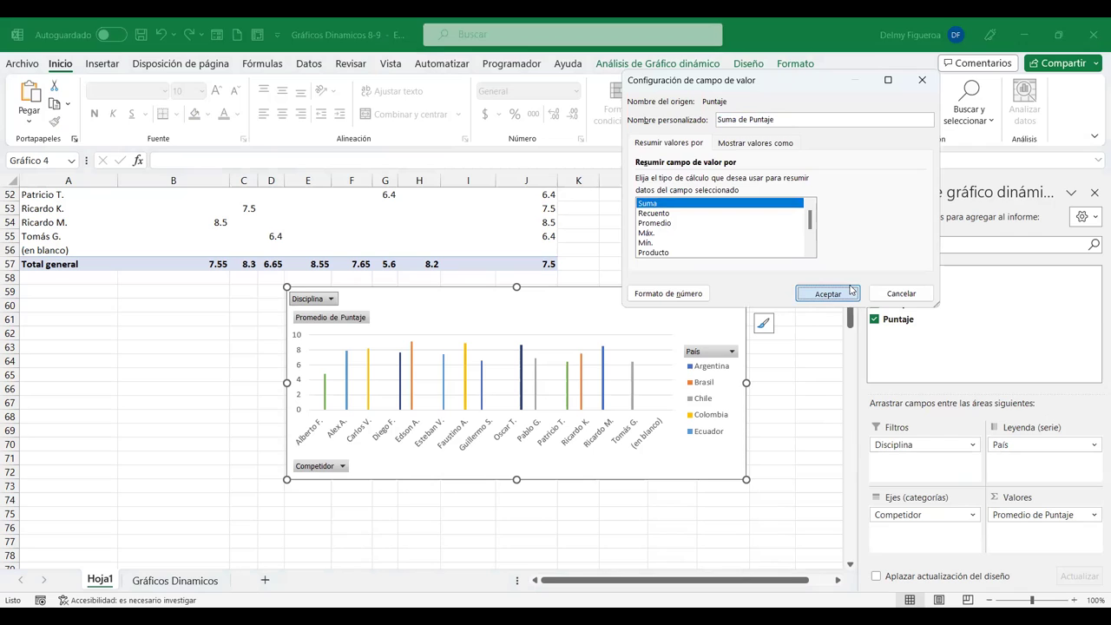
pyautogui.click(849, 293)
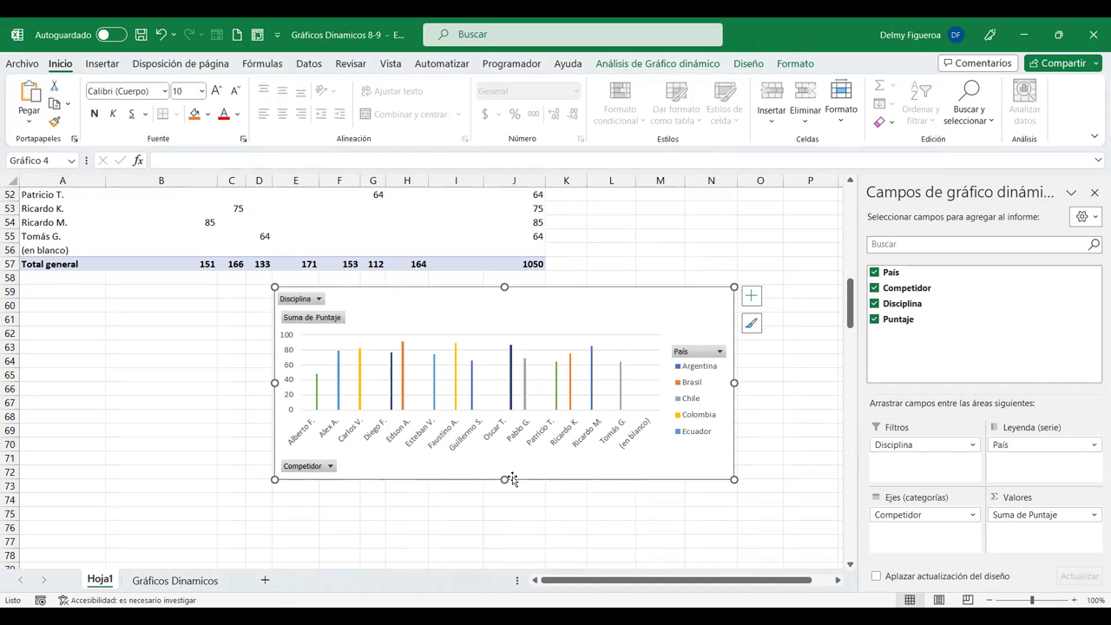
# Step: Check the Uruguay series, then scroll up to the first pivot chart
pyautogui.click(512, 387)
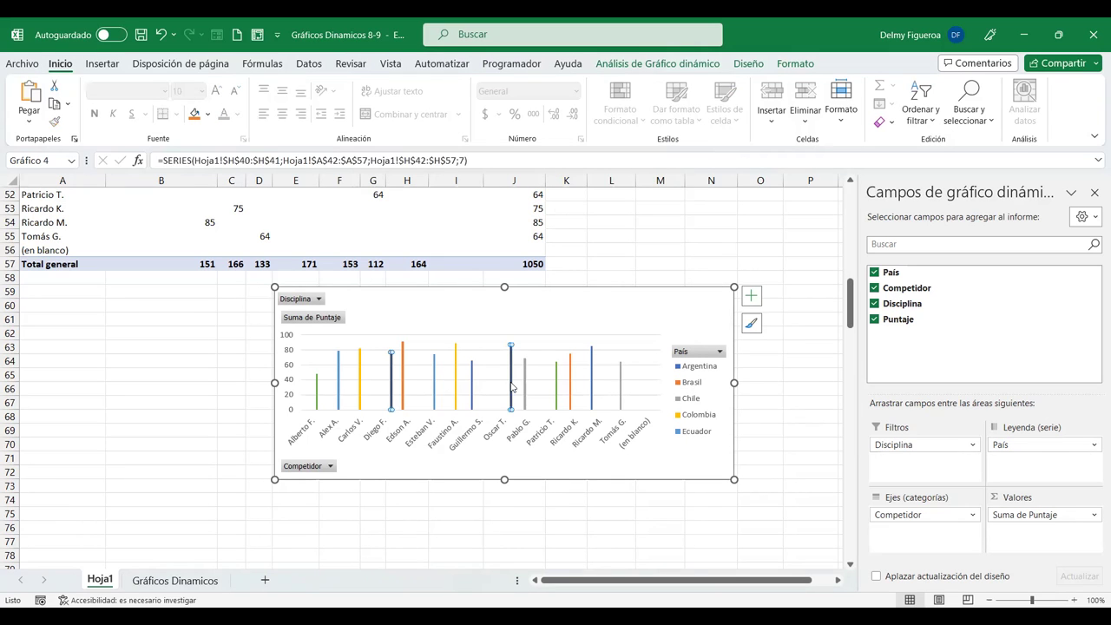
pyautogui.click(420, 527)
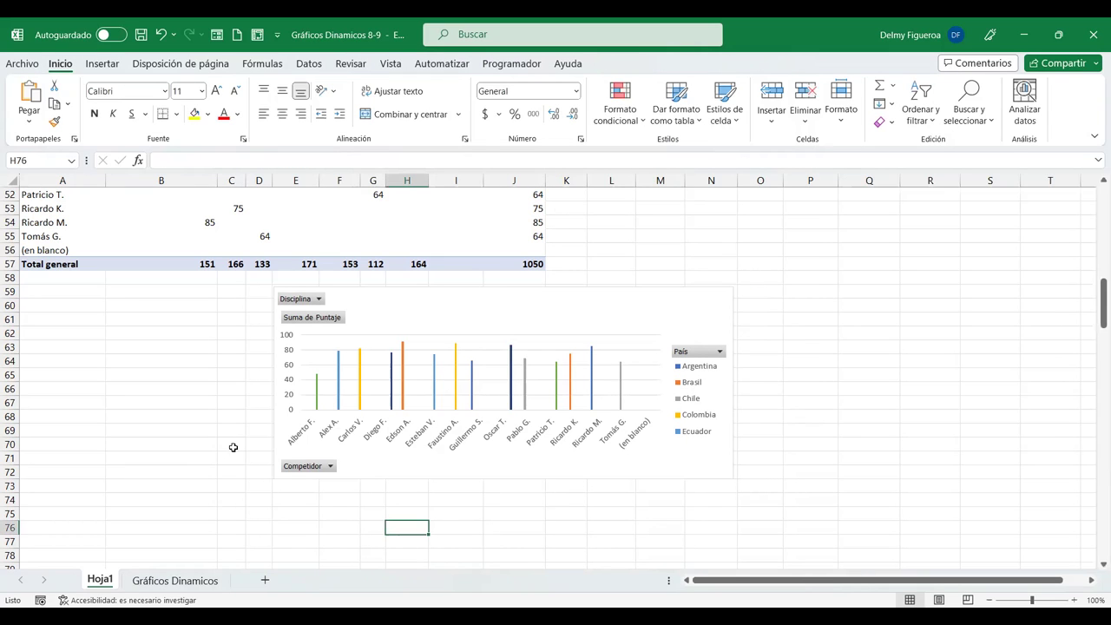
pyautogui.scroll(2, 233, 447)
pyautogui.scroll(1, 233, 447)
pyautogui.scroll(3, 234, 447)
pyautogui.scroll(3, 234, 447)
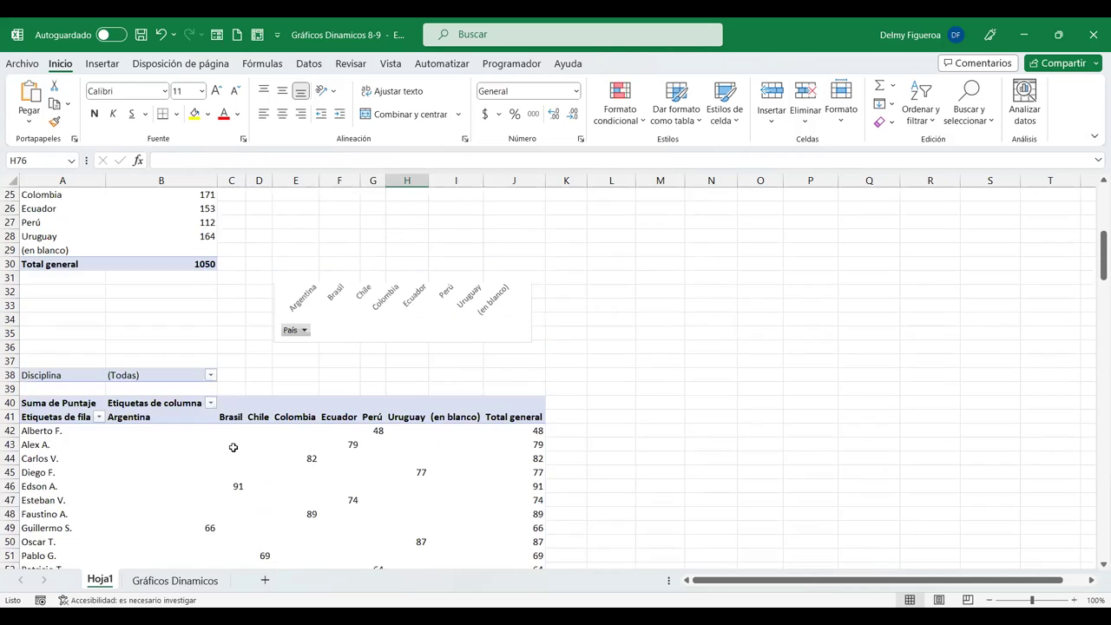
pyautogui.scroll(4, 233, 447)
pyautogui.scroll(-6, 313, 427)
pyautogui.scroll(-4, 316, 428)
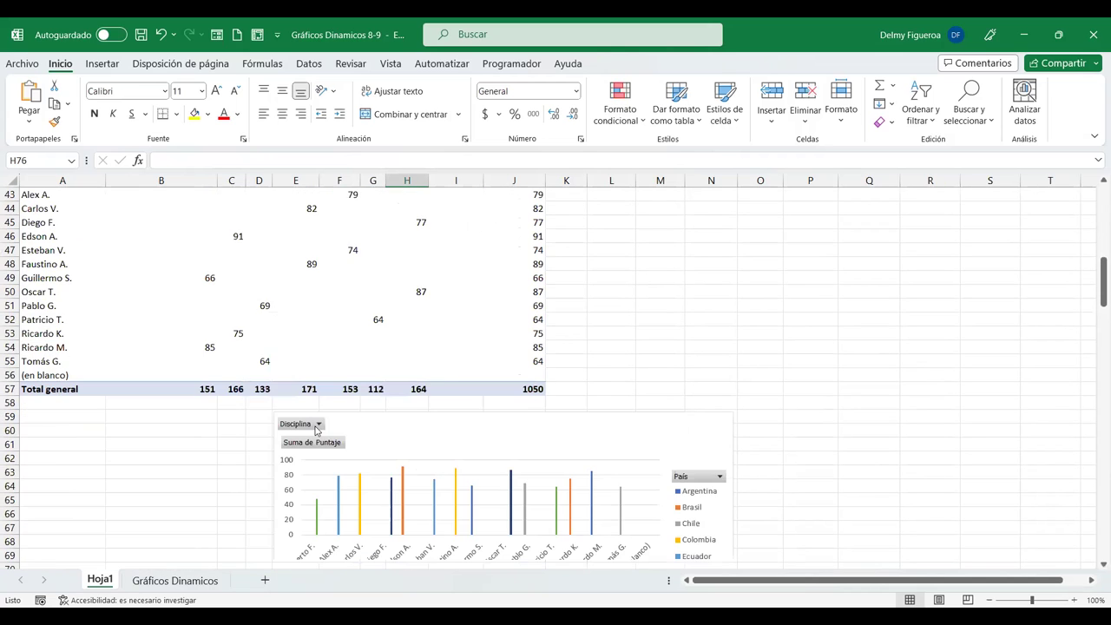
pyautogui.scroll(4, 317, 428)
pyautogui.scroll(3, 317, 428)
pyautogui.scroll(7, 316, 428)
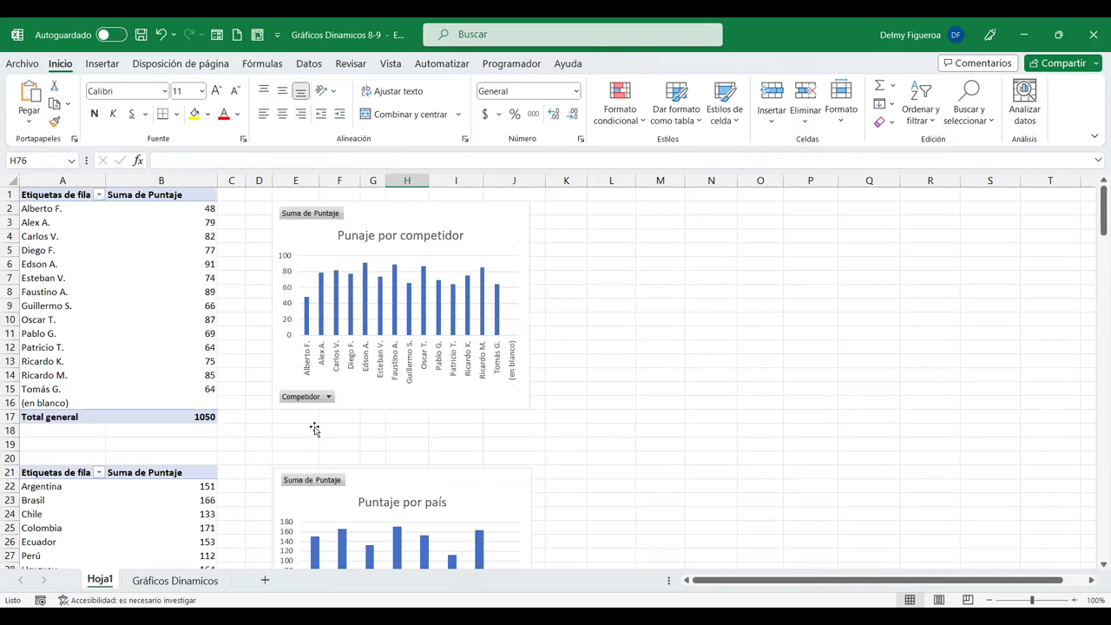
# Step: Fix the first chart's title typo so it reads 'Puntaje por competidor'
pyautogui.click(356, 235)
pyautogui.click(358, 235)
pyautogui.write('t')
pyautogui.click(604, 330)
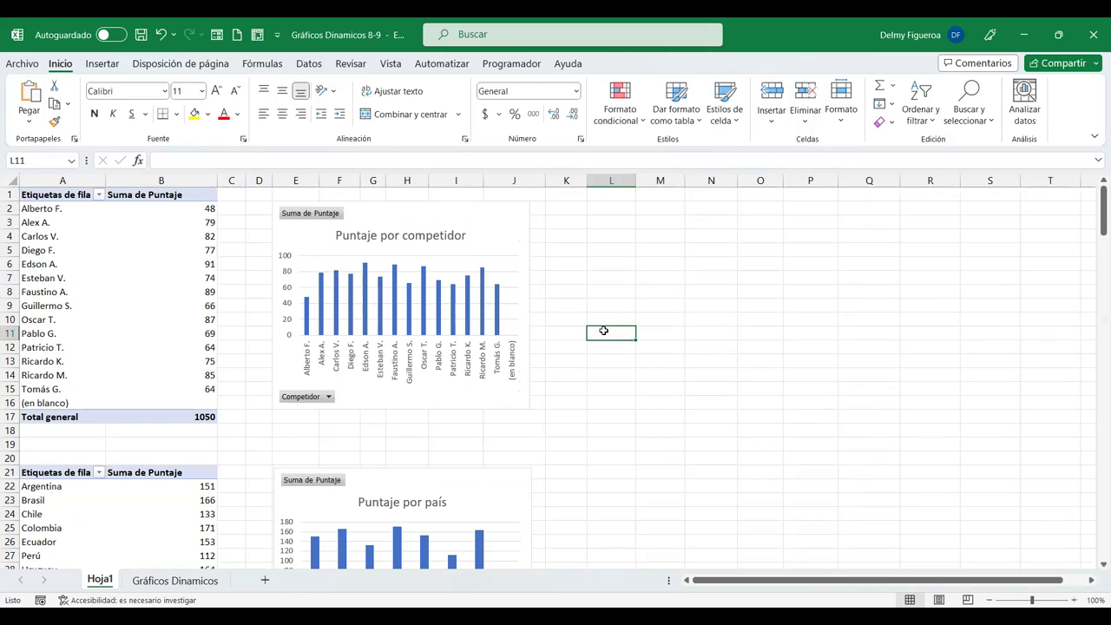
# Step: Scroll back down and select the competitor pivot chart to show its fields
pyautogui.scroll(-4, 460, 505)
pyautogui.scroll(-3, 458, 501)
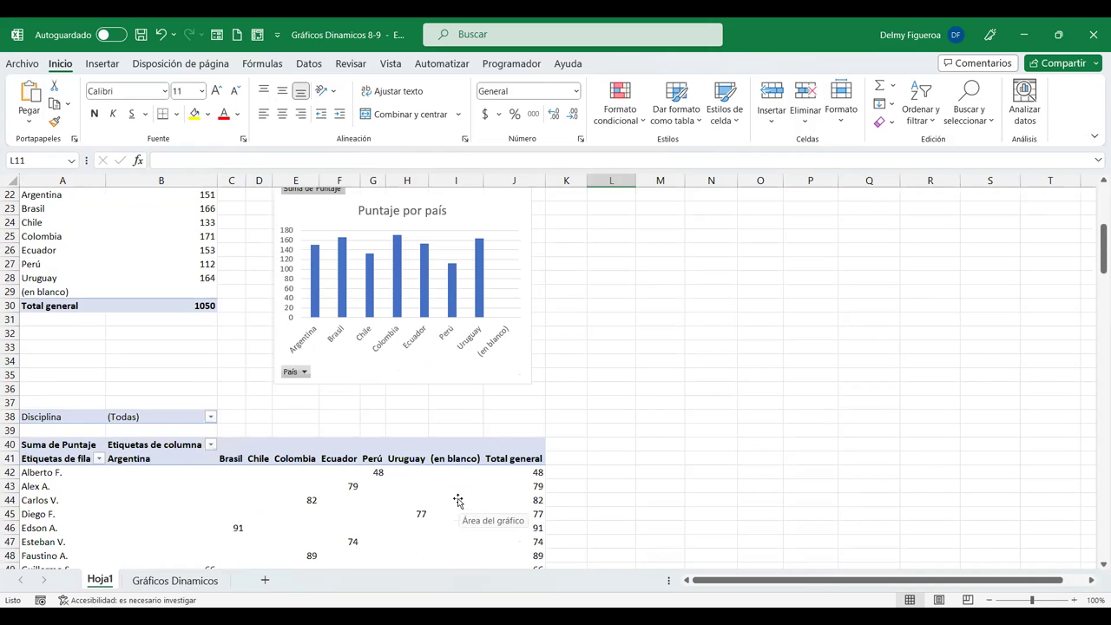
pyautogui.scroll(-5, 459, 502)
pyautogui.scroll(-1, 458, 502)
pyautogui.scroll(-2, 458, 499)
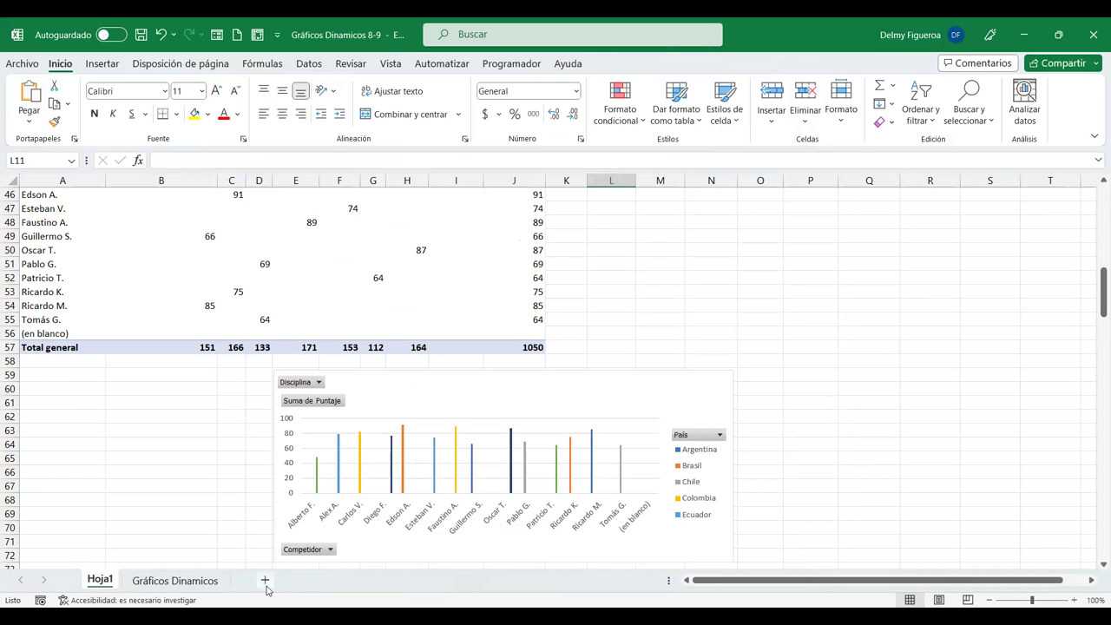
pyautogui.click(508, 397)
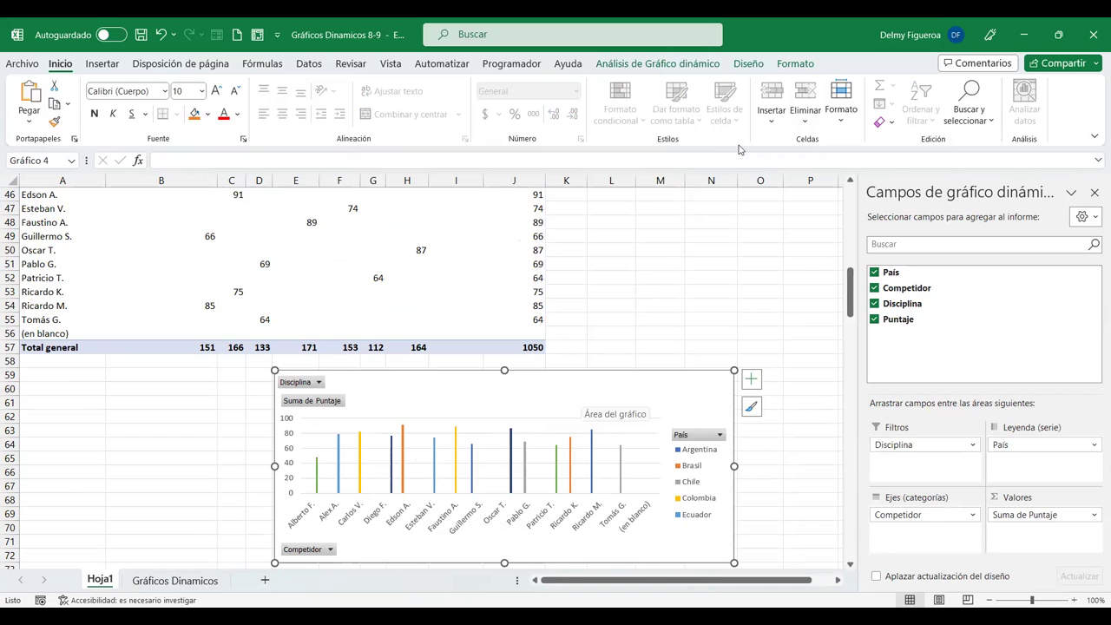
# Step: Add a Título del gráfico above the plot reading 'Puntaje por país, disciplina y competidor'
pyautogui.click(751, 385)
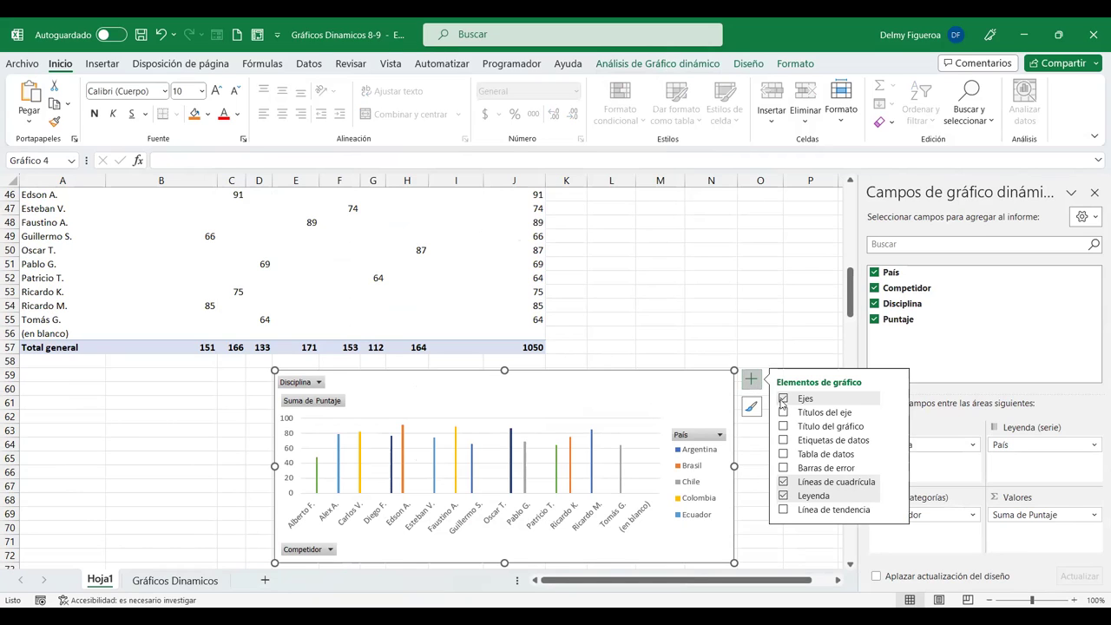
pyautogui.click(896, 414)
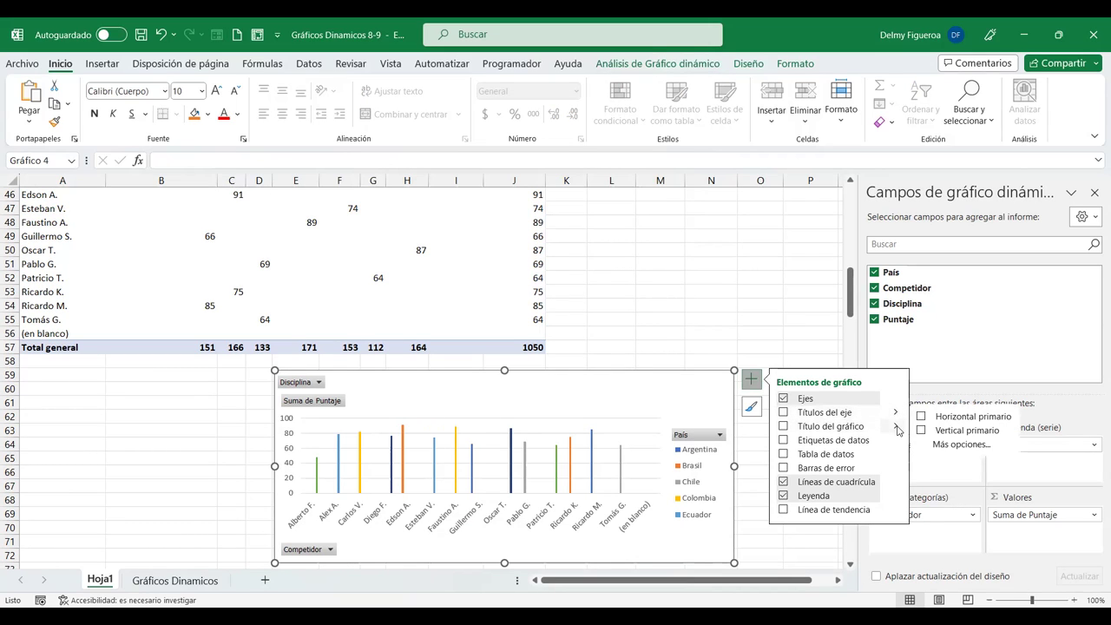
pyautogui.click(898, 427)
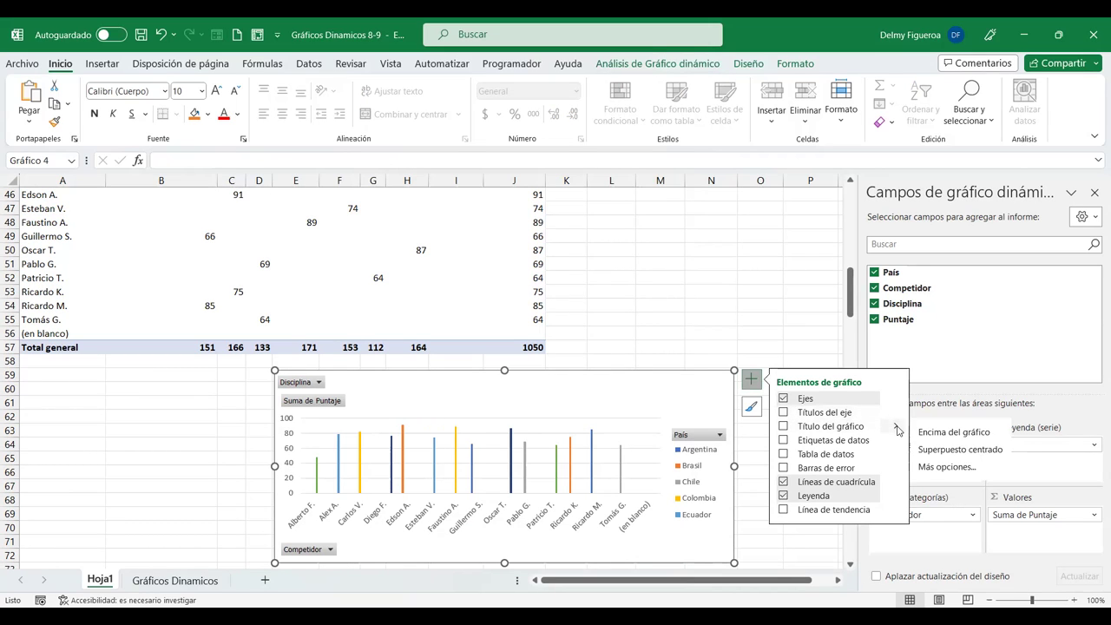
pyautogui.click(953, 432)
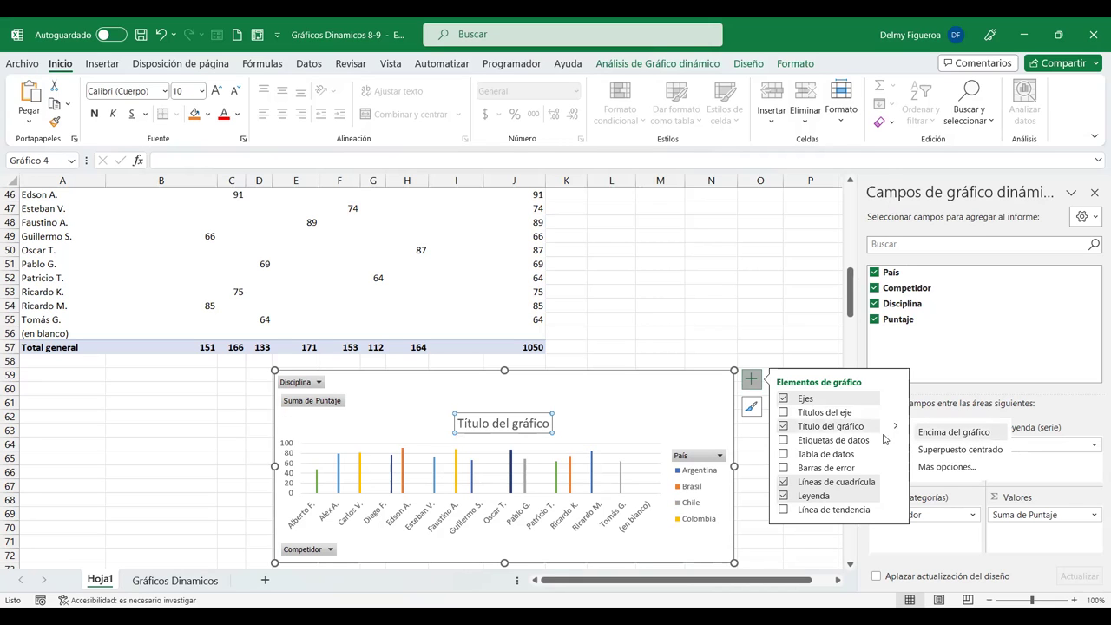
pyautogui.moveTo(543, 425); pyautogui.dragTo(631, 417)
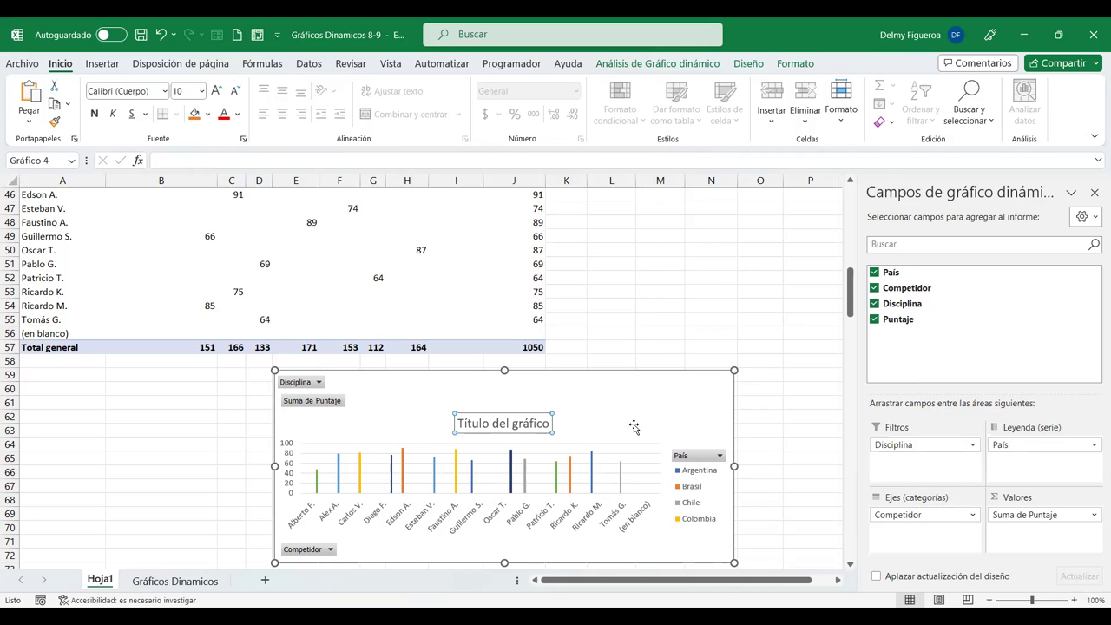
pyautogui.press('BackSpace')
pyautogui.press('BackSpace')
pyautogui.press('BackSpace')
pyautogui.press('BackSpace')
pyautogui.press('BackSpace')
pyautogui.press('BackSpace')
pyautogui.press('BackSpace')
pyautogui.press('BackSpace')
pyautogui.press('BackSpace')
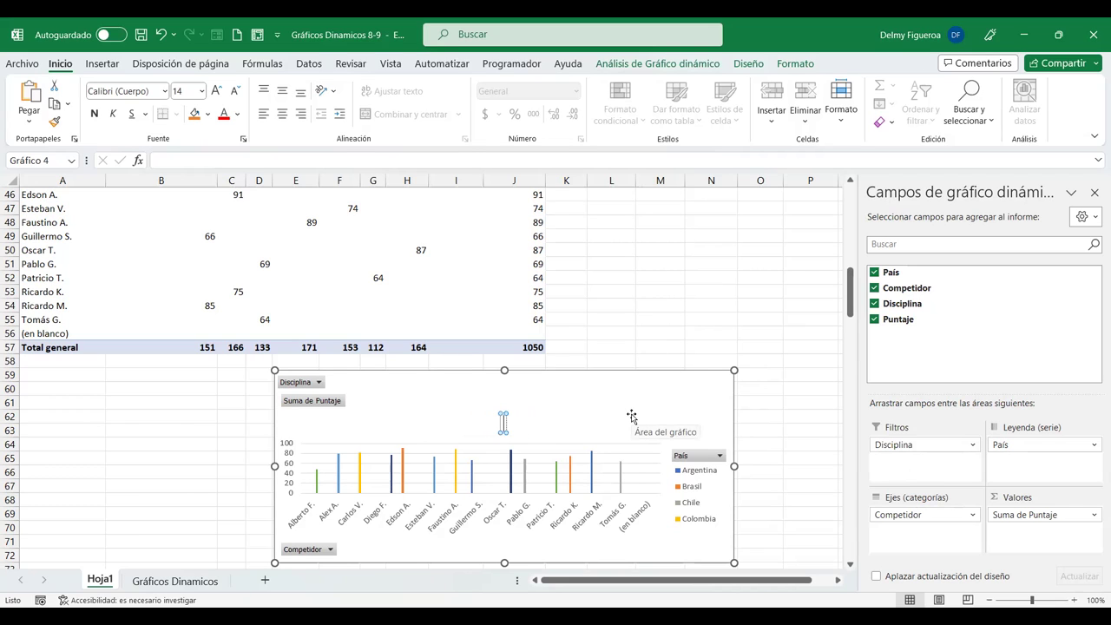
pyautogui.write('Puntaje')
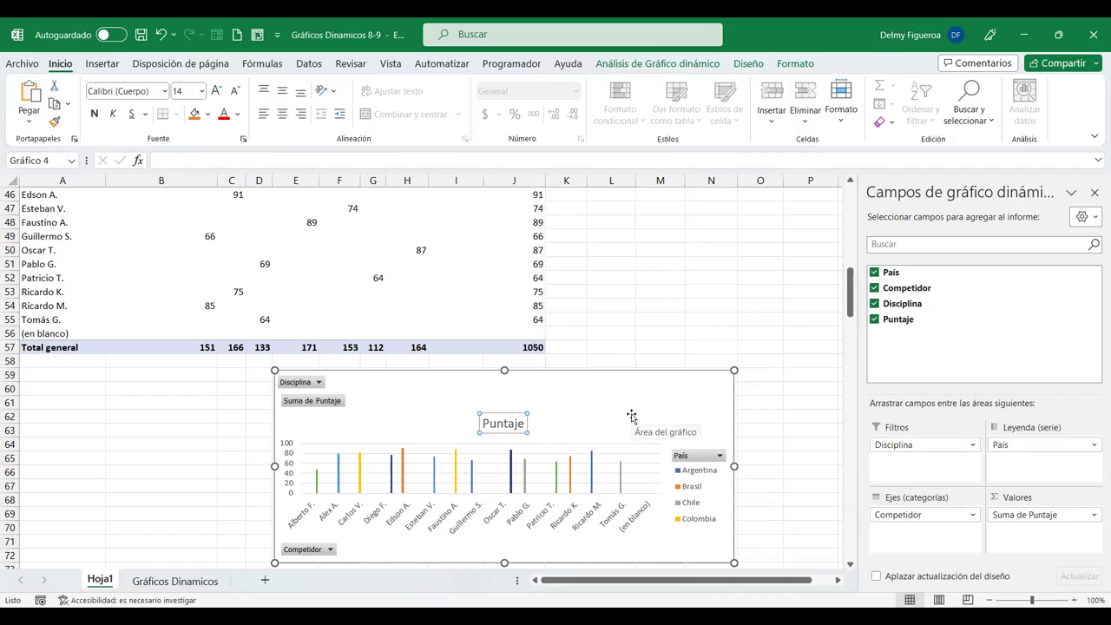
pyautogui.write(' por')
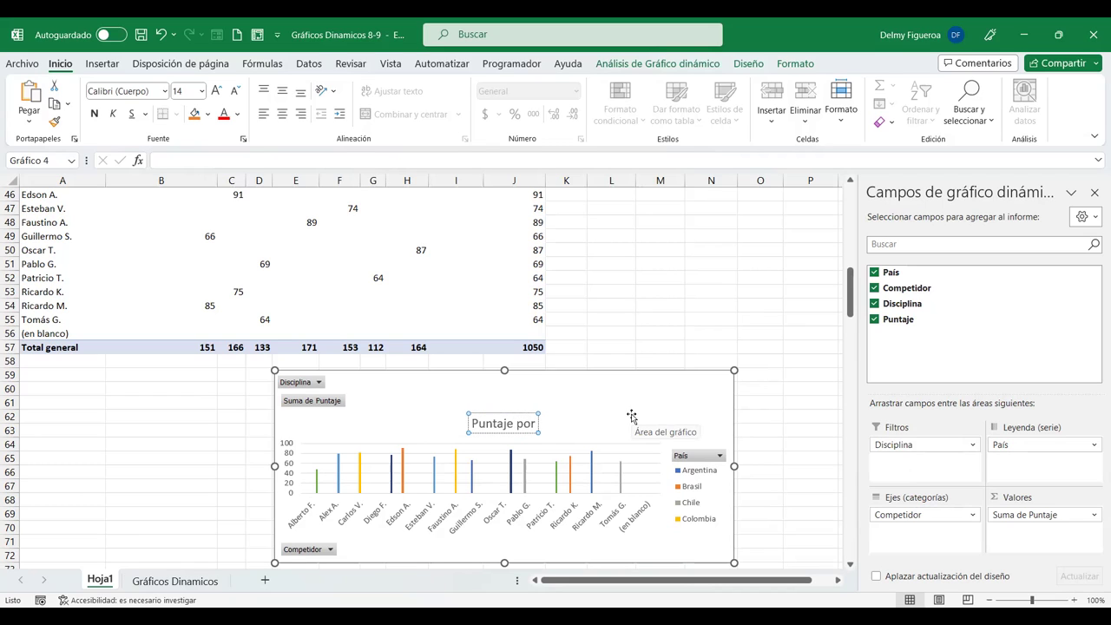
pyautogui.write(' país, disciplina y competidor')
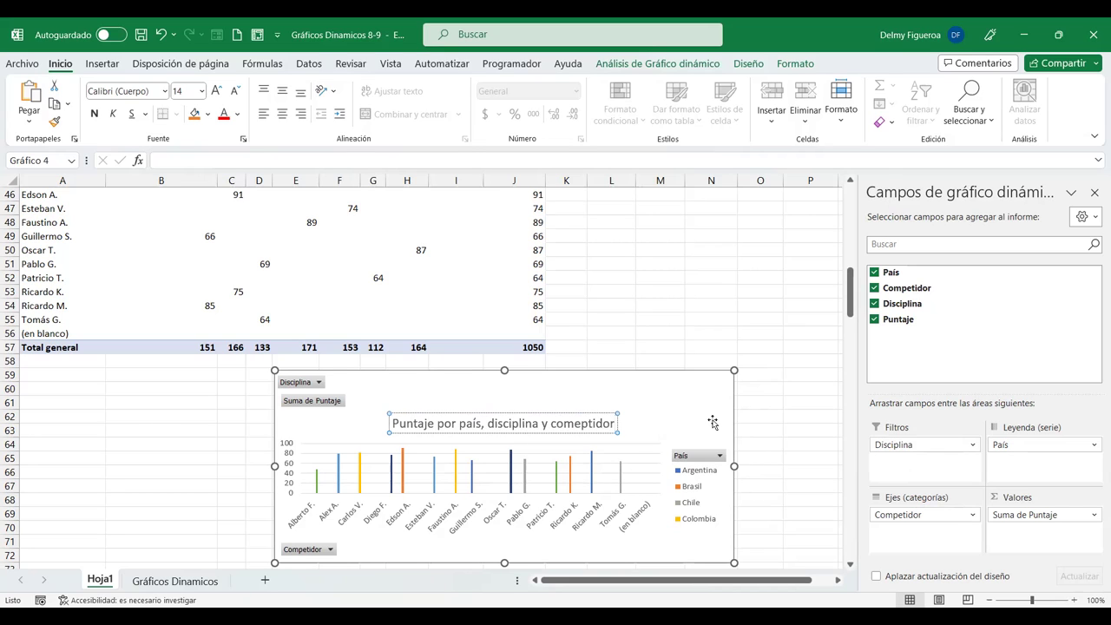
pyautogui.click(590, 422)
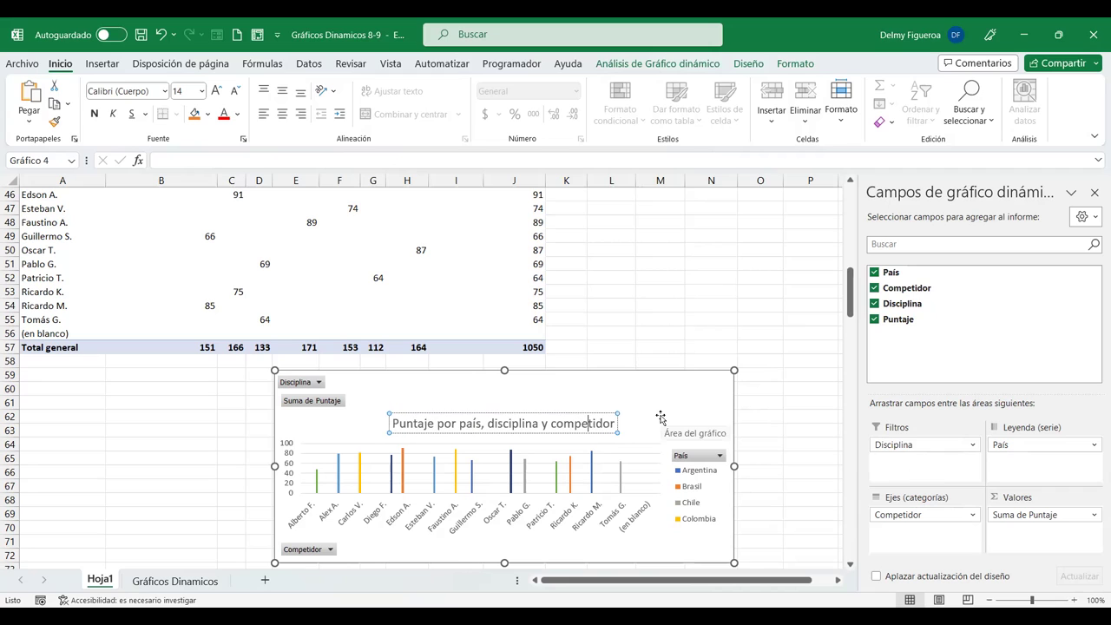
pyautogui.click(759, 402)
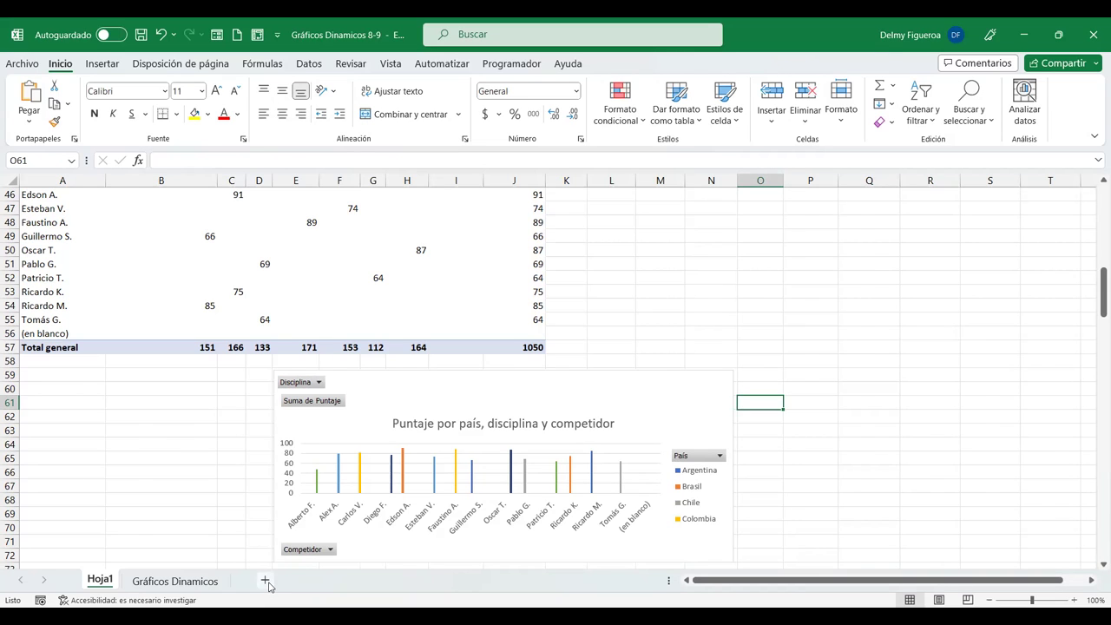
# Step: Add Hoja2, zoom in, and enter 'INFORME DE COMPETENCIAS DEPORTISTAS' in A1
pyautogui.click(265, 581)
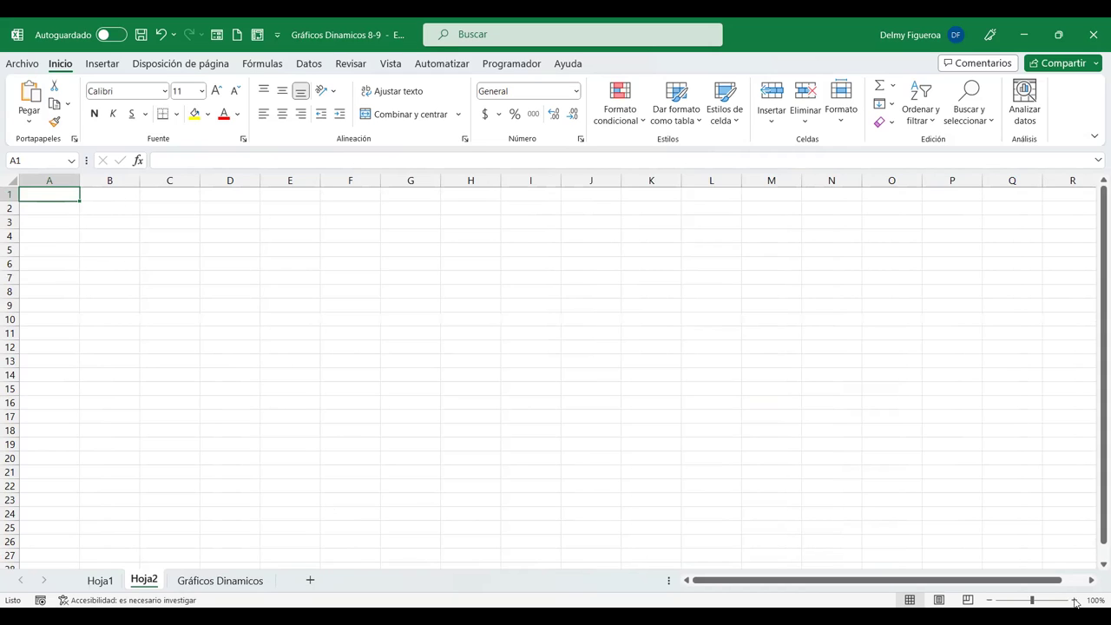
pyautogui.click(1075, 600)
pyautogui.click(1075, 600)
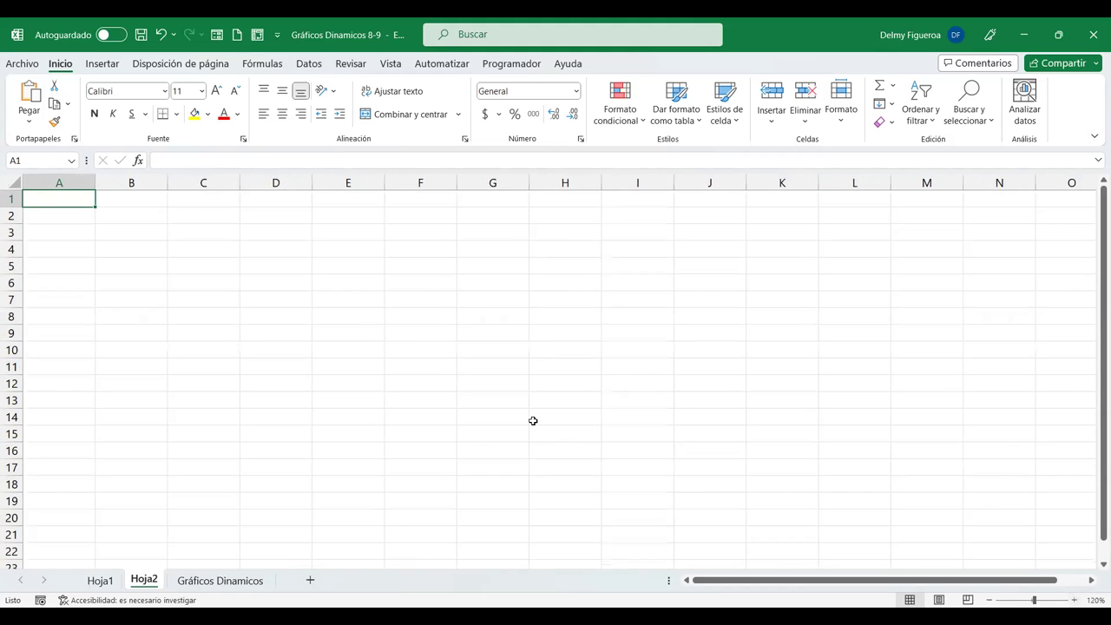
pyautogui.write('INFORME DE COMPETENCIA')
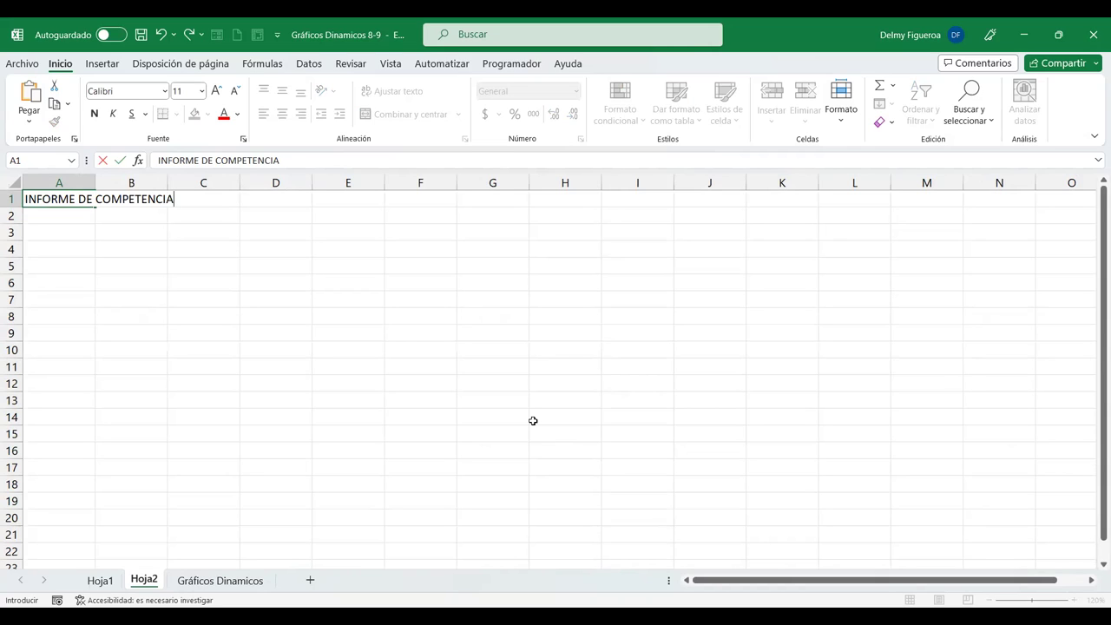
pyautogui.write('S')
pyautogui.write(' DEPORTISTAS')
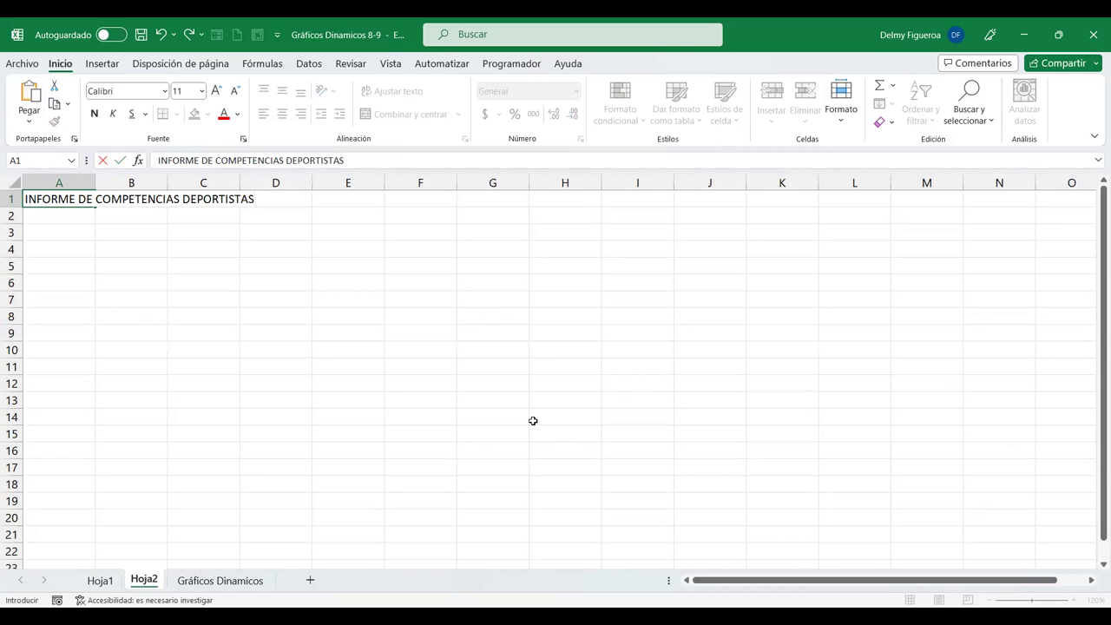
pyautogui.press('Return')
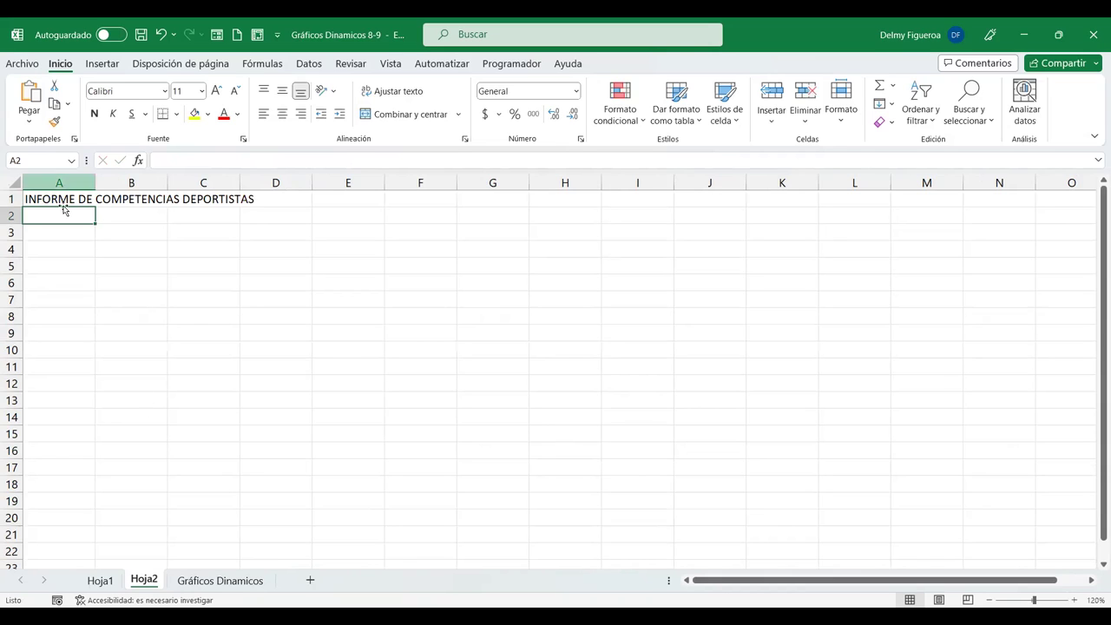
# Step: Make the A1 heading bold and increase its font size two steps
pyautogui.click(66, 197)
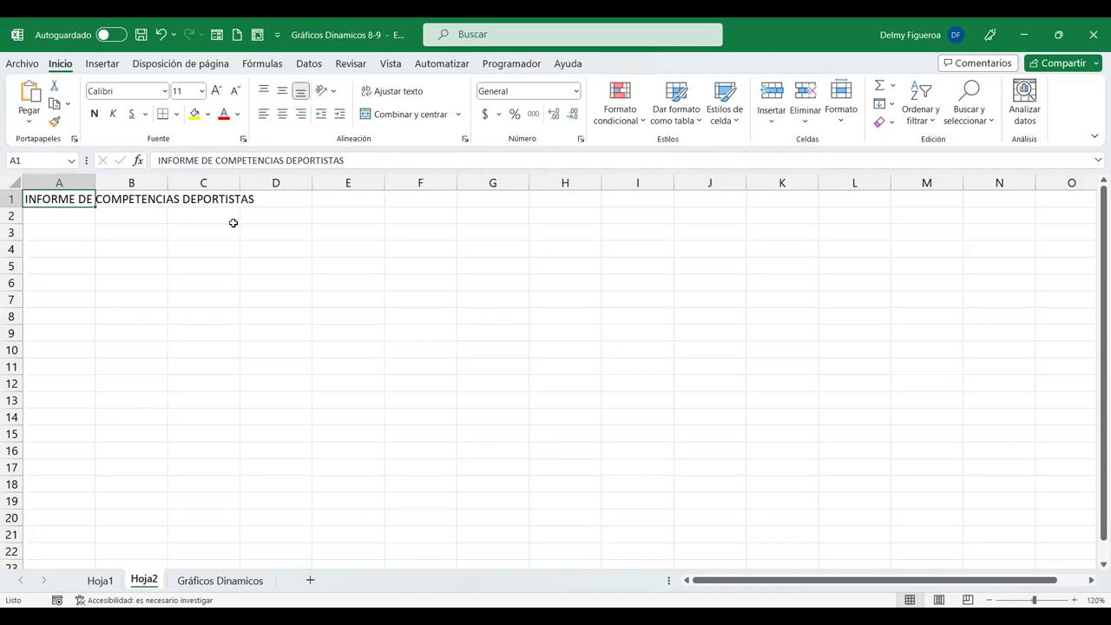
pyautogui.click(94, 114)
pyautogui.click(217, 90)
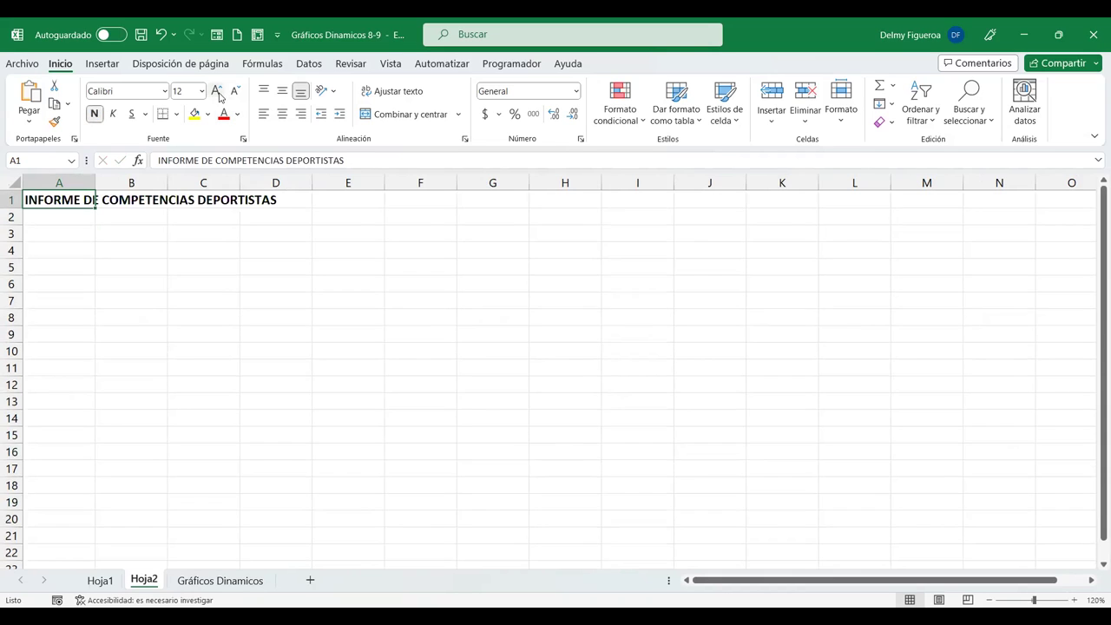
pyautogui.click(217, 91)
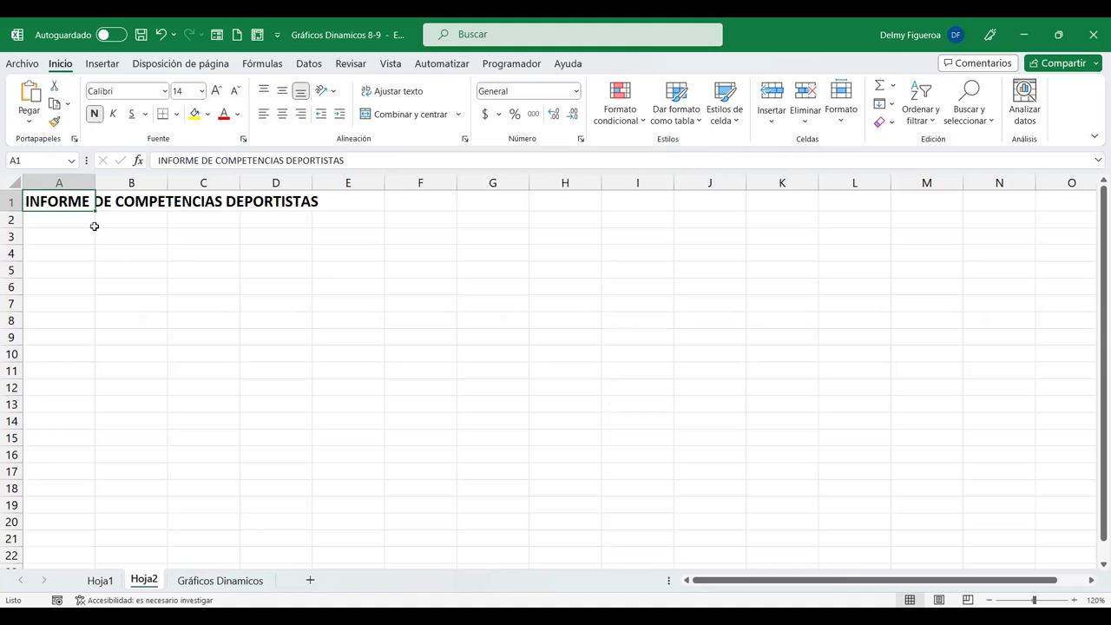
# Step: Cut the Puntaje por competidor chart from Hoja1 and paste it at cell A3 on Hoja2
pyautogui.click(65, 234)
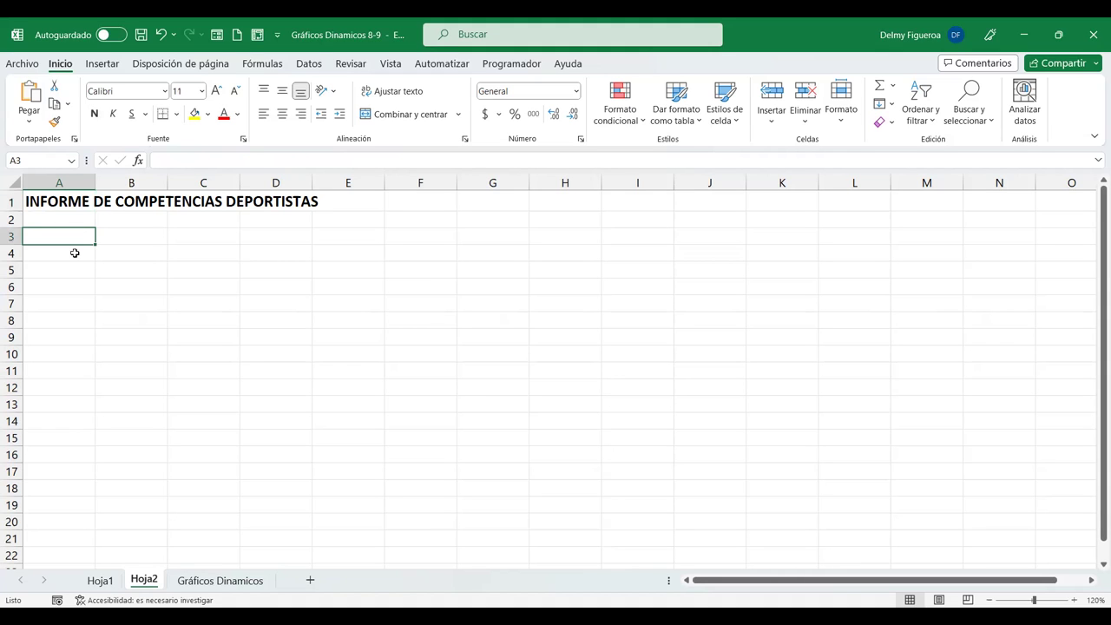
pyautogui.click(101, 581)
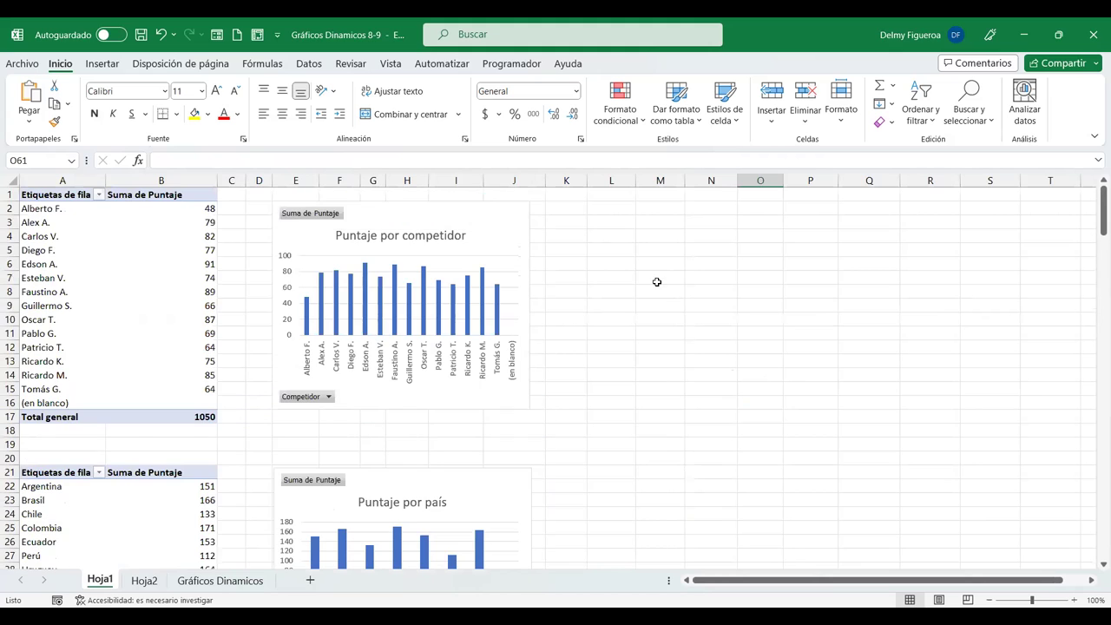
pyautogui.click(513, 217)
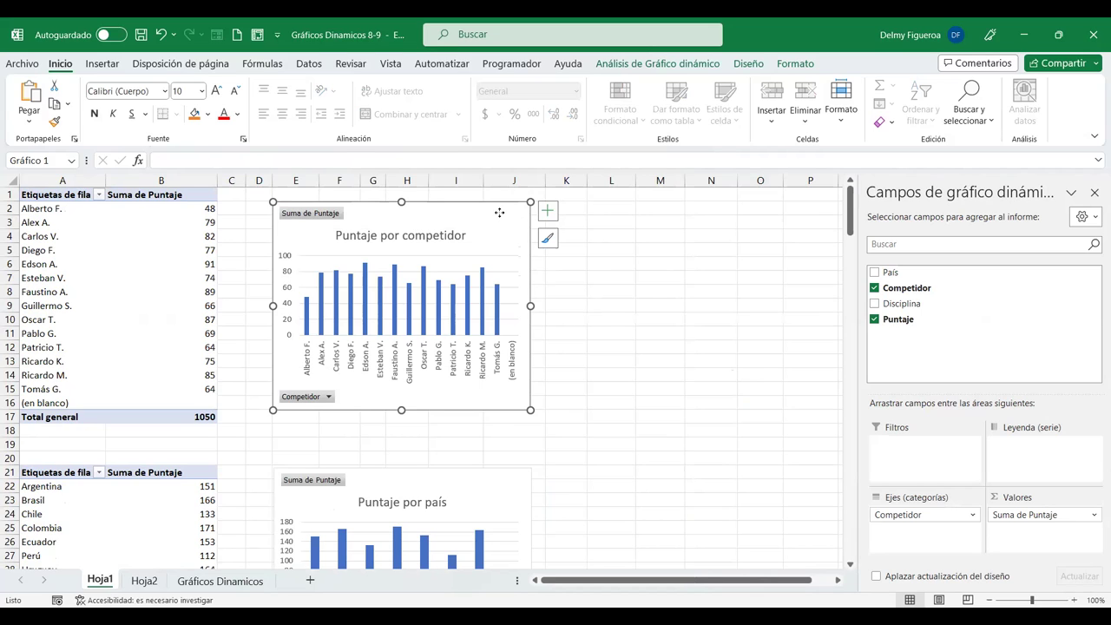
pyautogui.rightClick(500, 213)
pyautogui.click(560, 168)
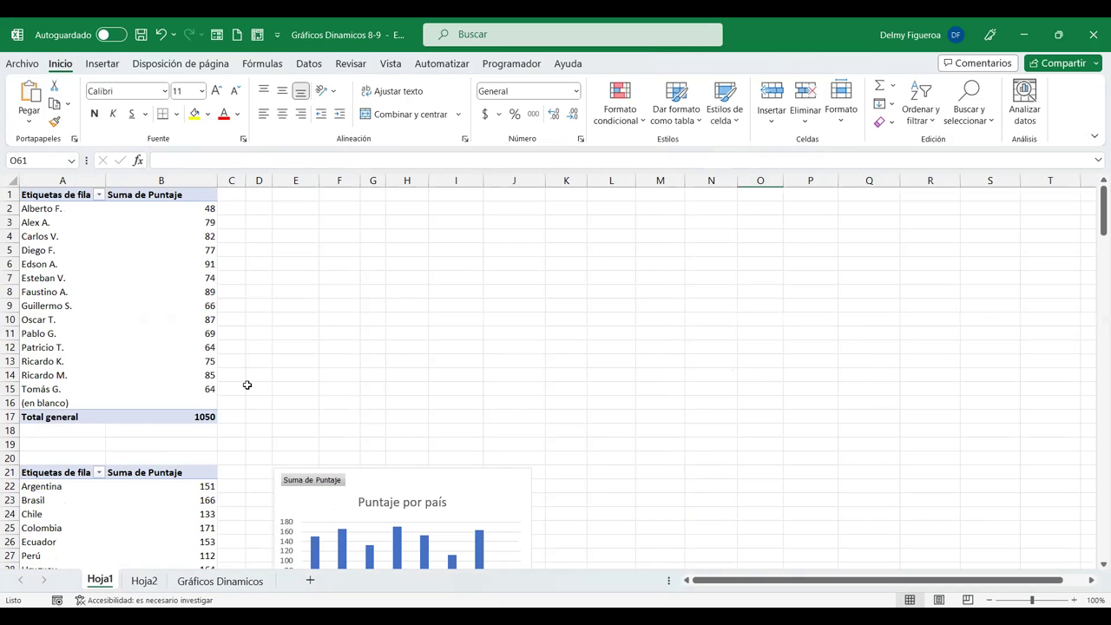
pyautogui.click(144, 581)
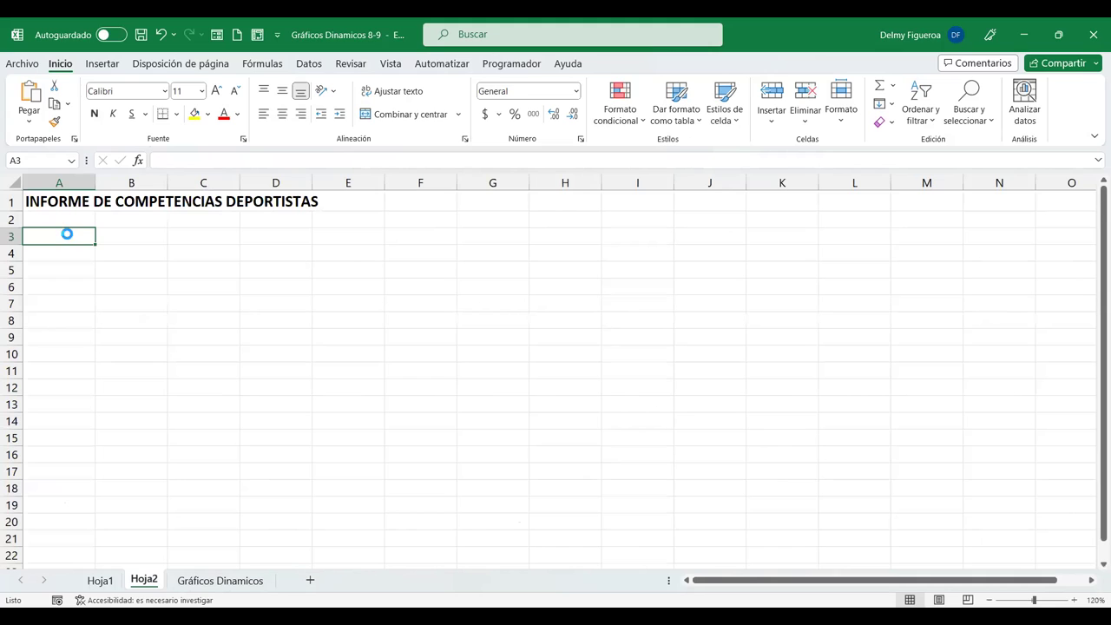
pyautogui.hotkey('ctrl', 'v')
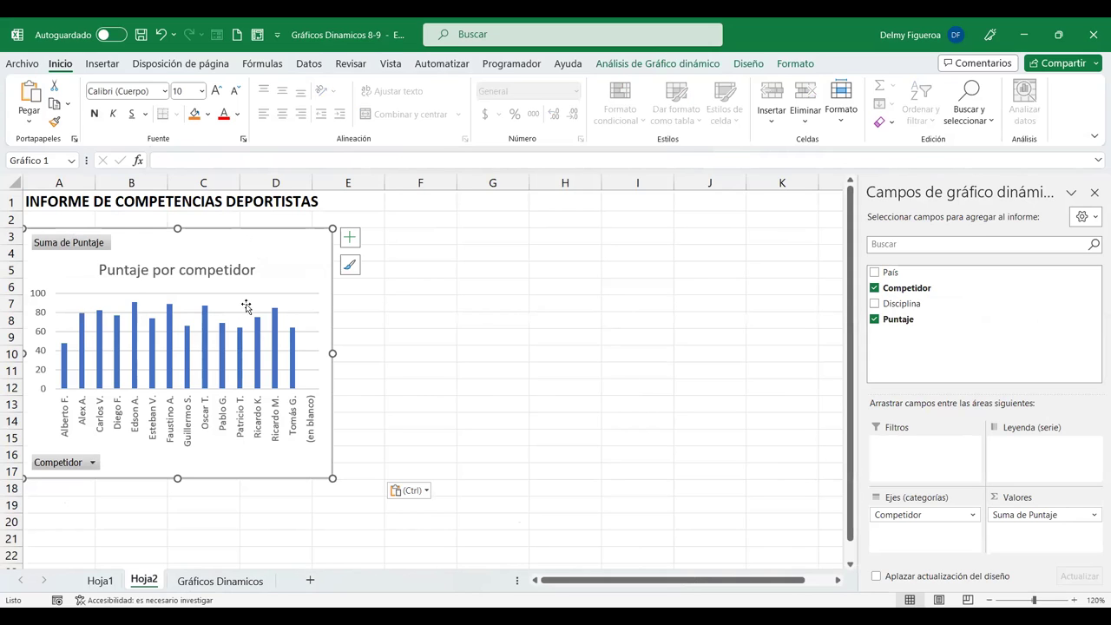
# Step: Hide all field buttons on the Puntaje por competidor chart, including Suma de Puntaje and Competidor
pyautogui.click(88, 245)
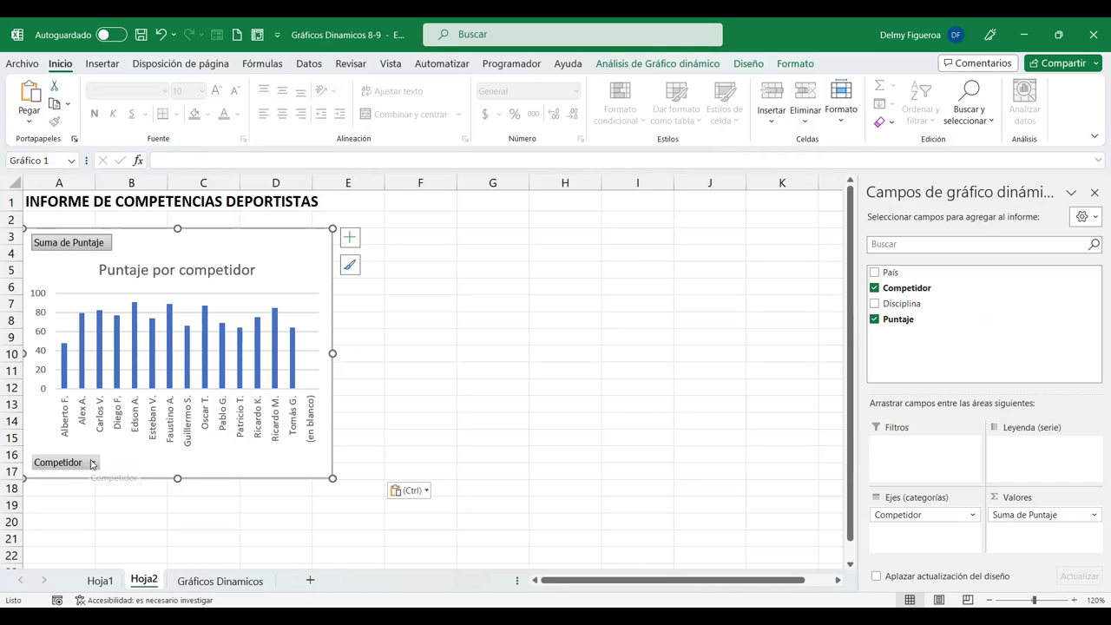
pyautogui.click(94, 463)
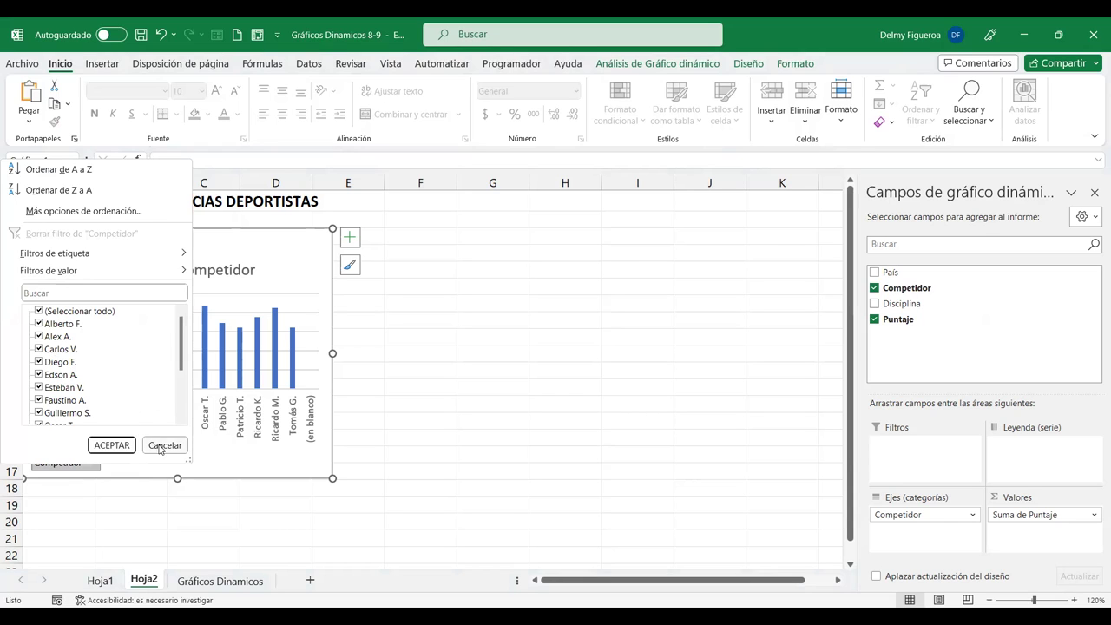
pyautogui.press('Escape')
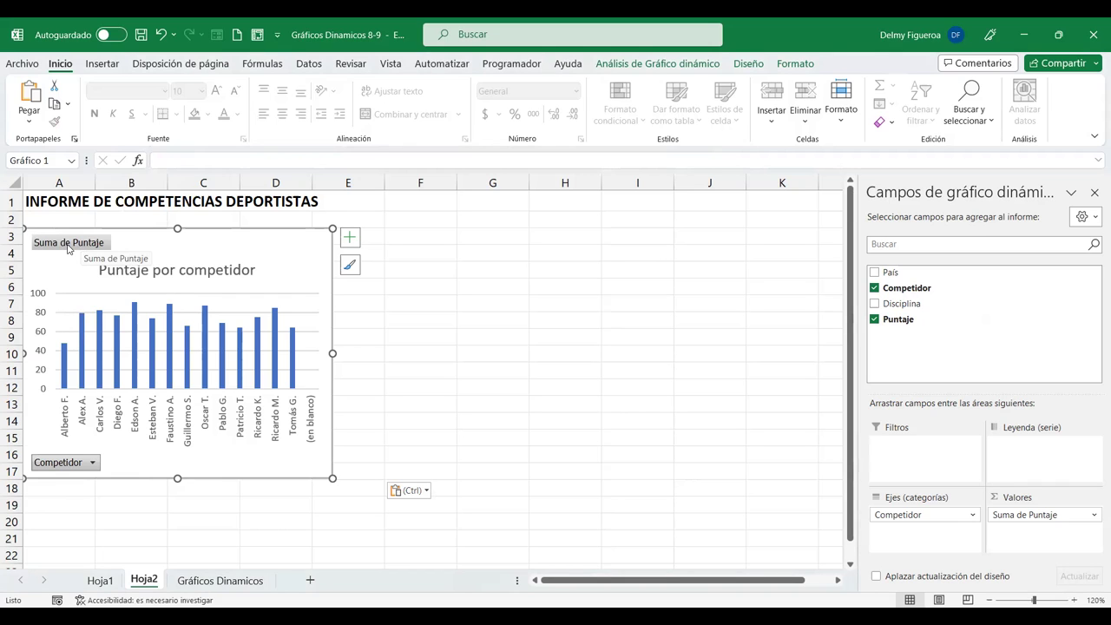
pyautogui.rightClick(67, 246)
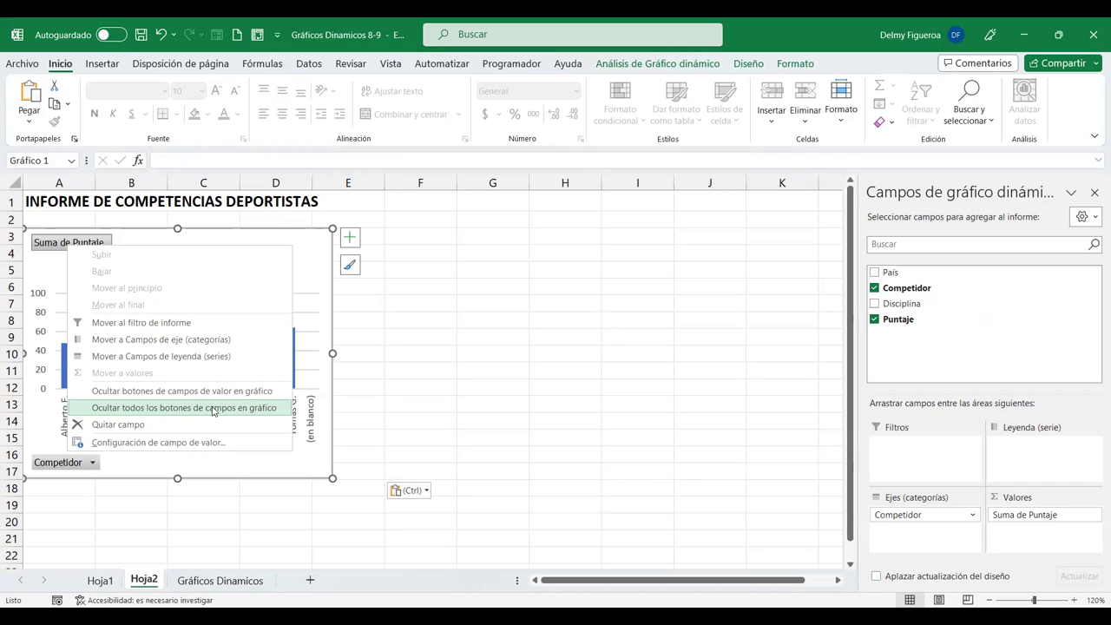
pyautogui.click(212, 408)
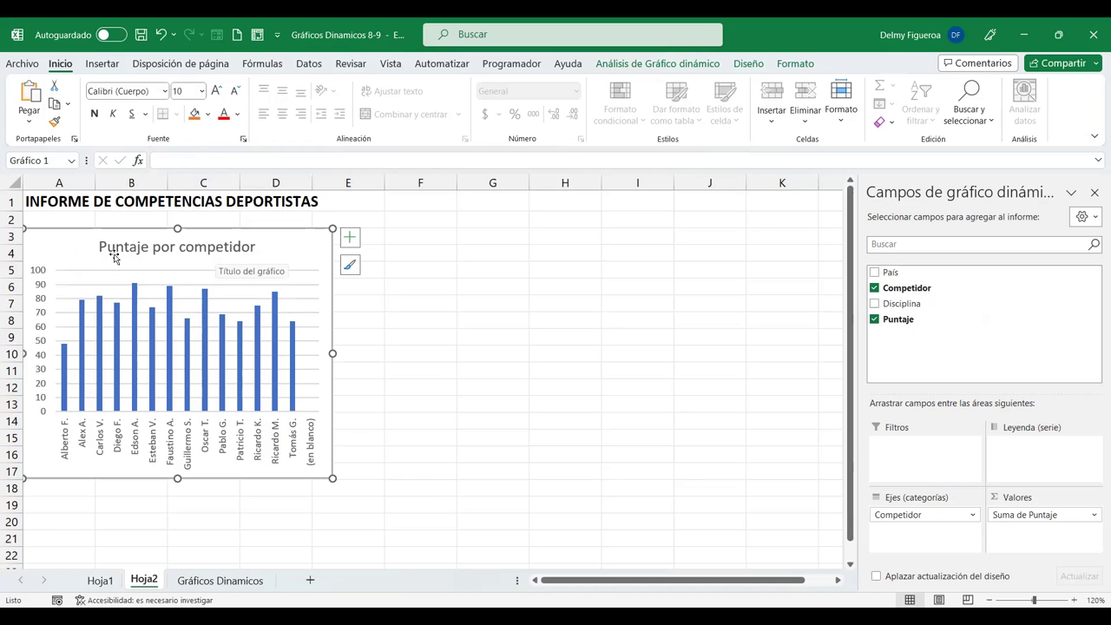
# Step: Add data labels at the outside end of each competitor's bar
pyautogui.click(101, 314)
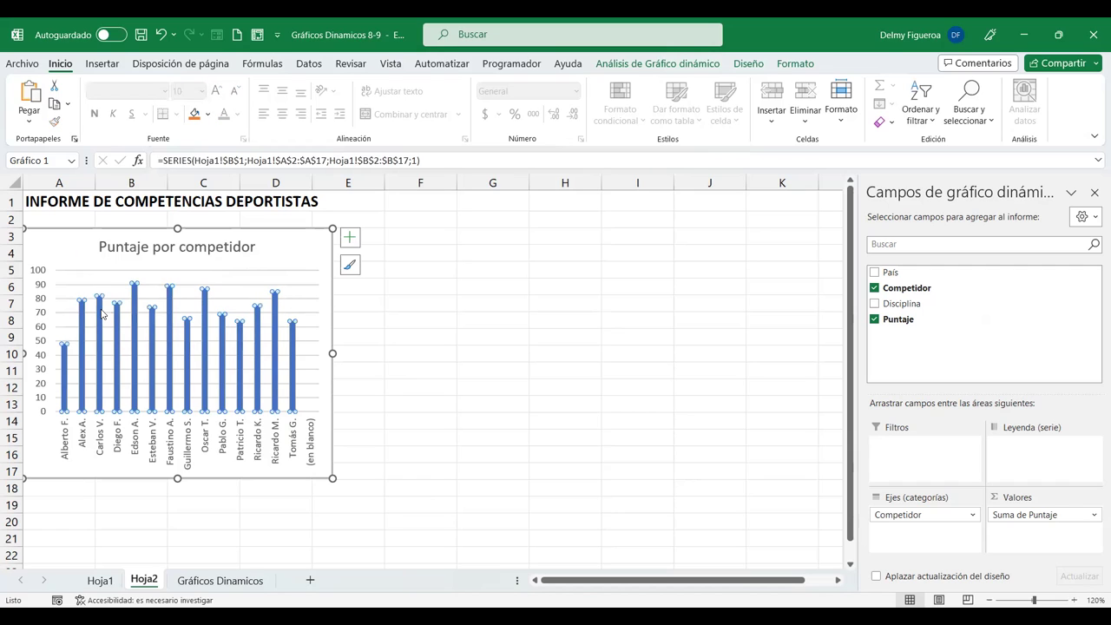
pyautogui.click(327, 265)
pyautogui.click(350, 242)
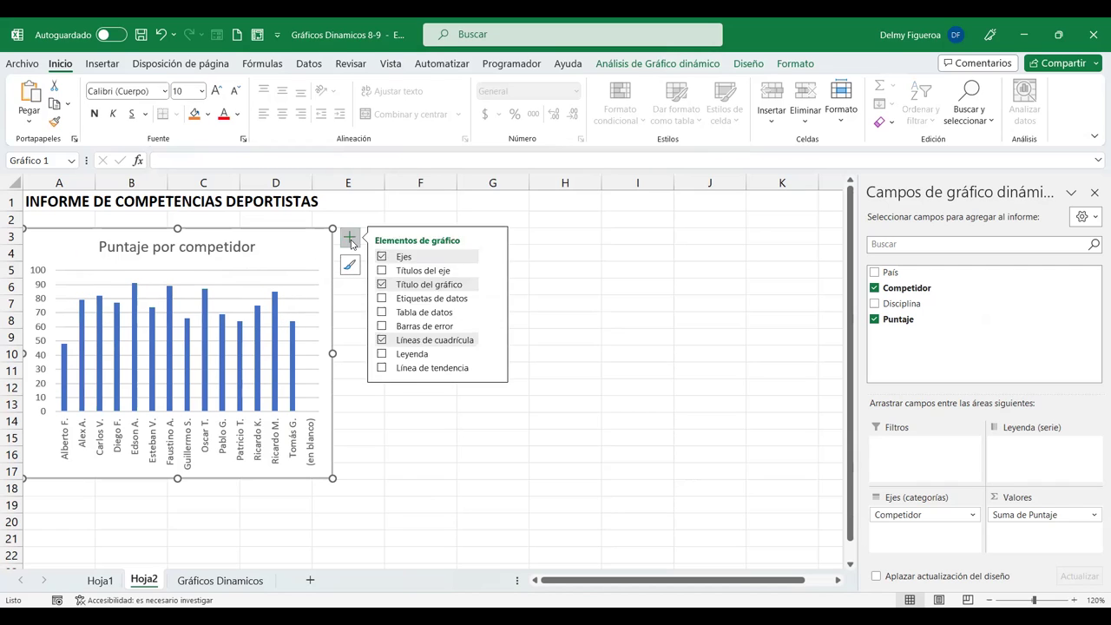
pyautogui.click(495, 298)
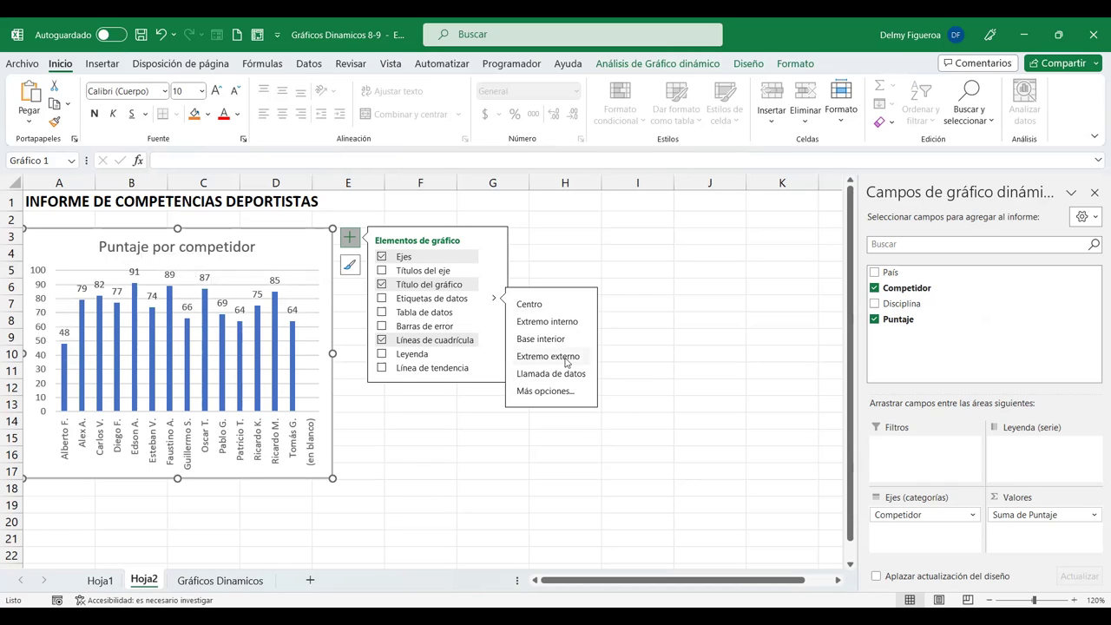
pyautogui.click(548, 356)
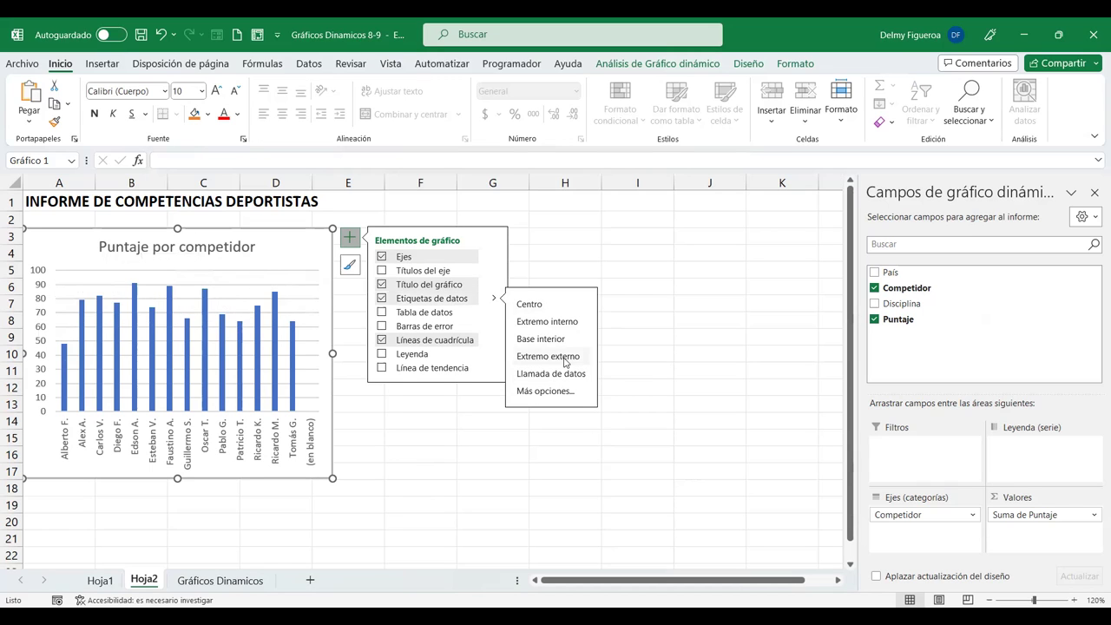
# Step: Delete the chart's vertical value axis and remove its horizontal gridlines
pyautogui.click(42, 280)
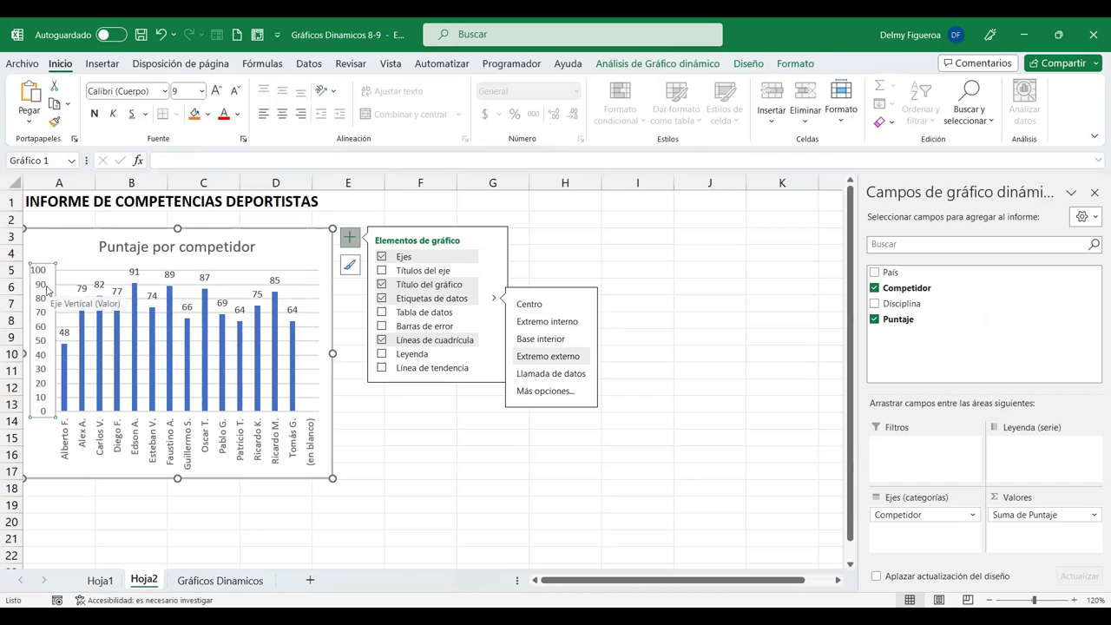
pyautogui.press('Delete')
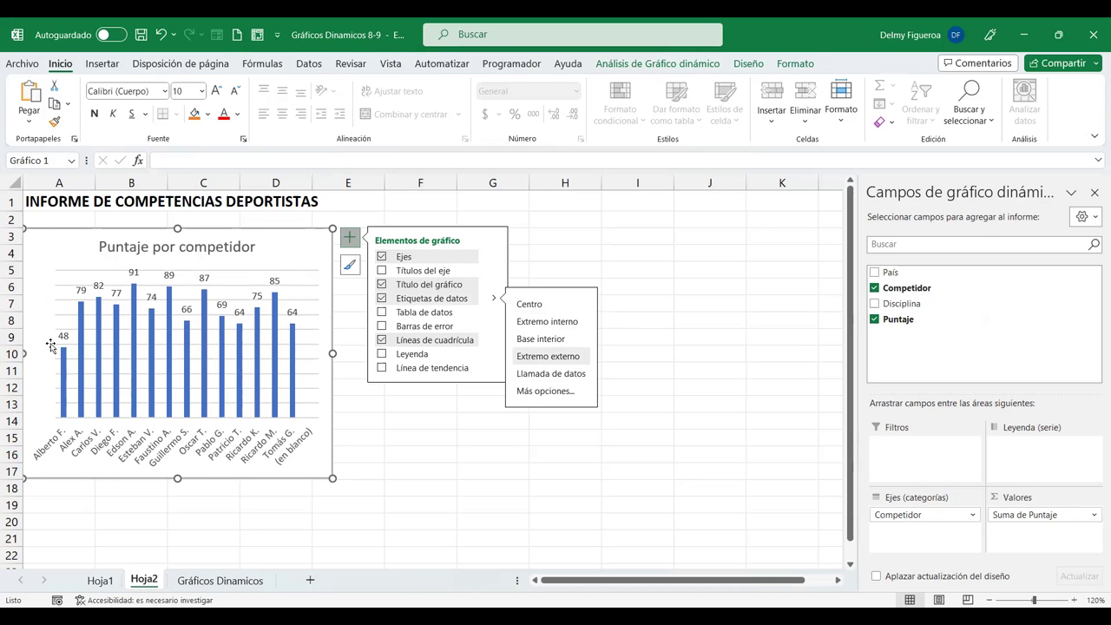
pyautogui.click(76, 271)
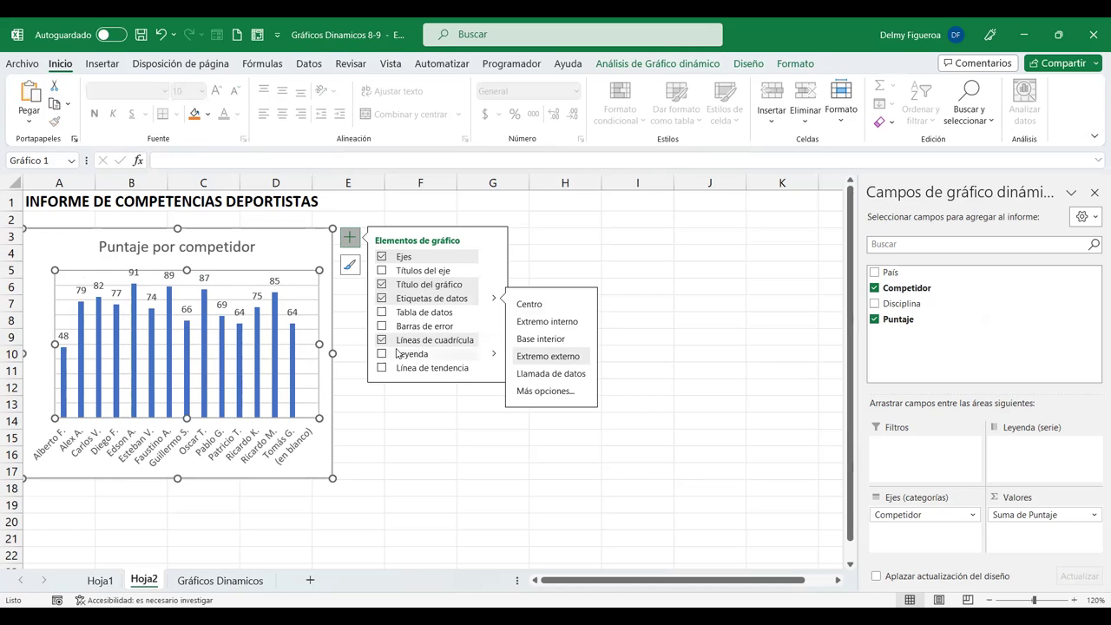
pyautogui.click(382, 340)
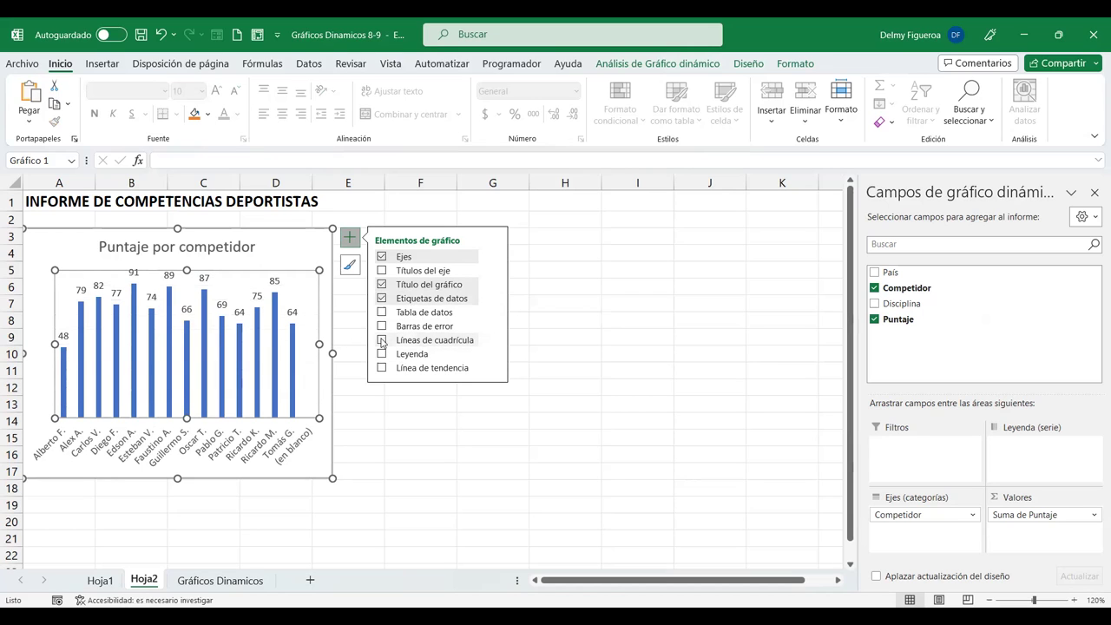
# Step: Reduce the competitor name labels and the score data labels to font size 7
pyautogui.click(358, 404)
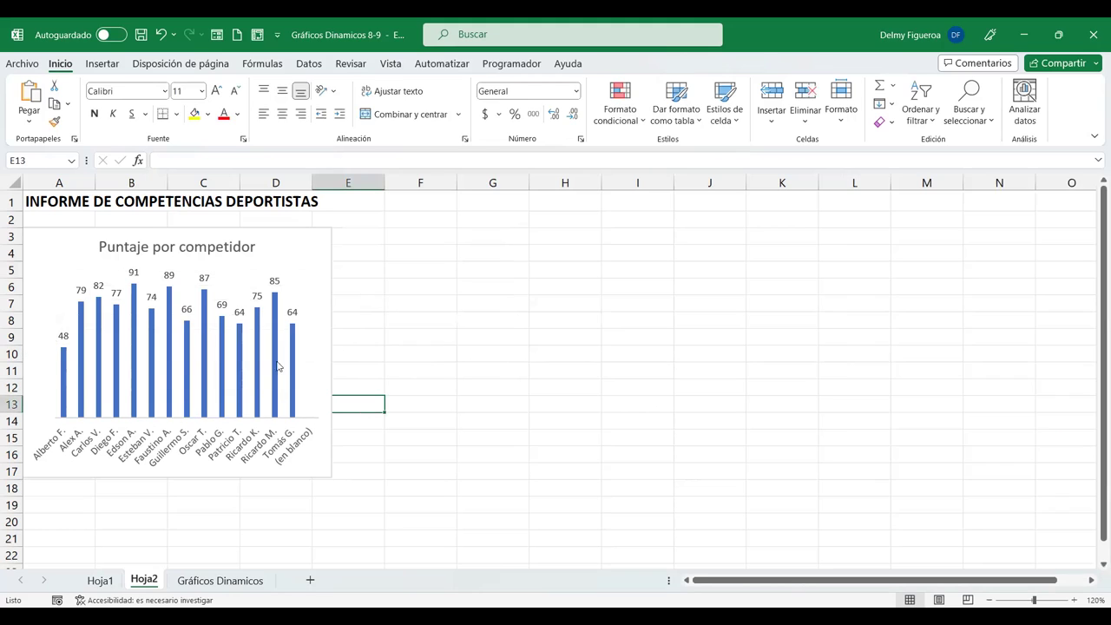
pyautogui.click(227, 441)
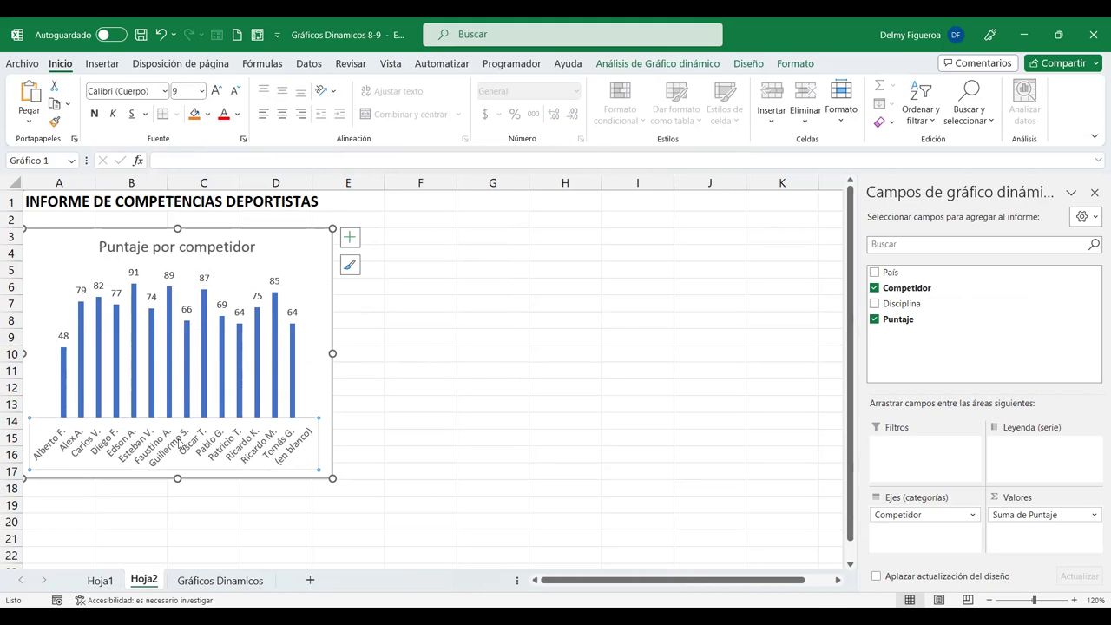
pyautogui.click(234, 90)
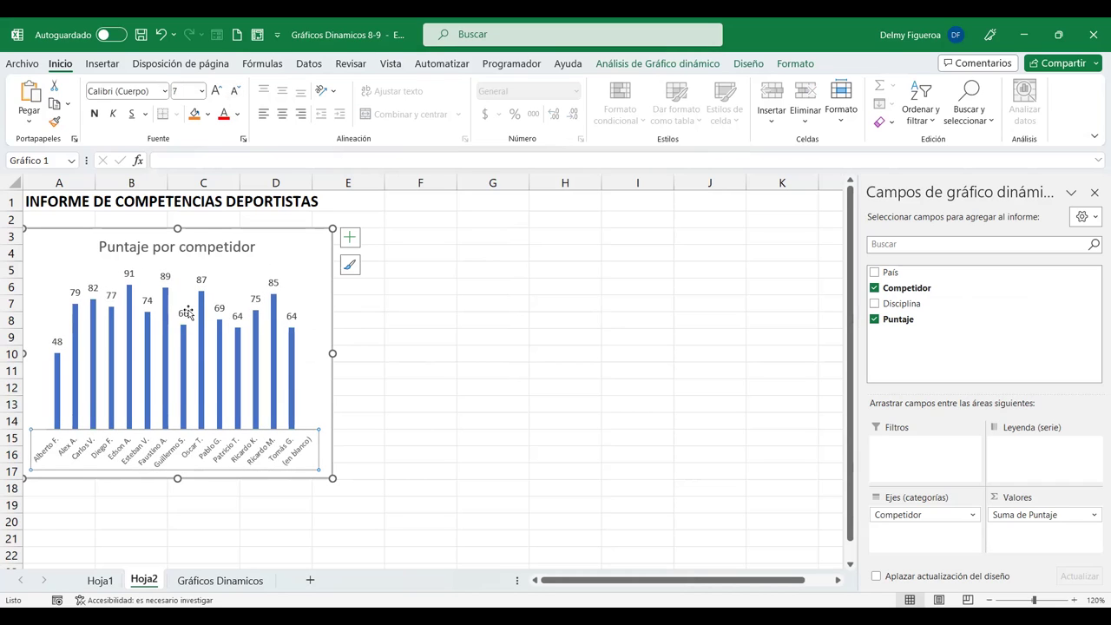
pyautogui.click(166, 276)
pyautogui.click(234, 92)
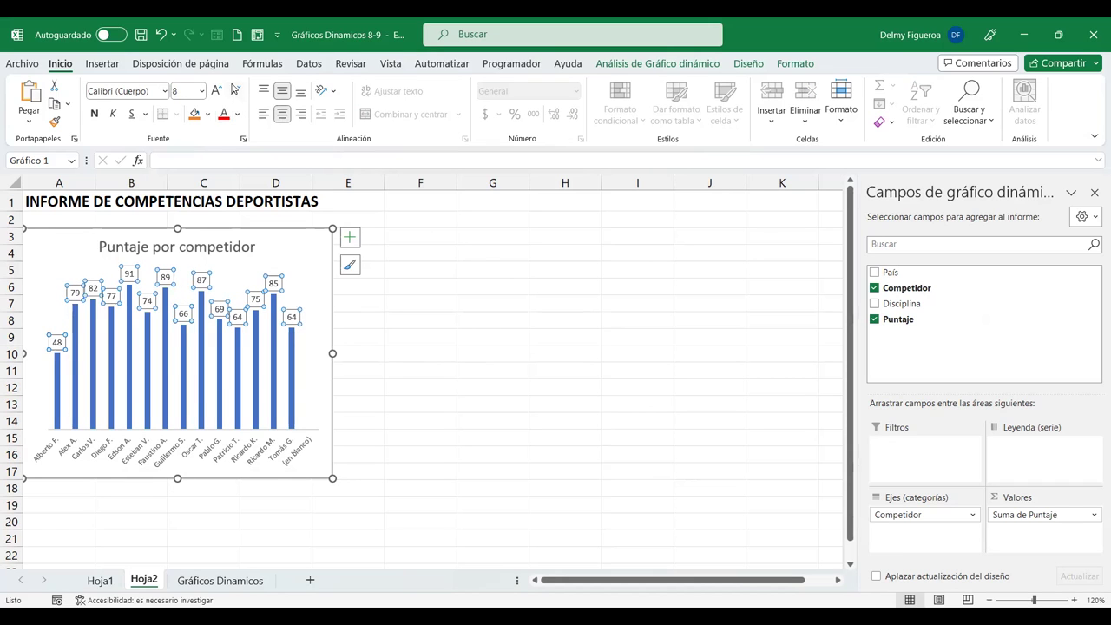
pyautogui.click(236, 92)
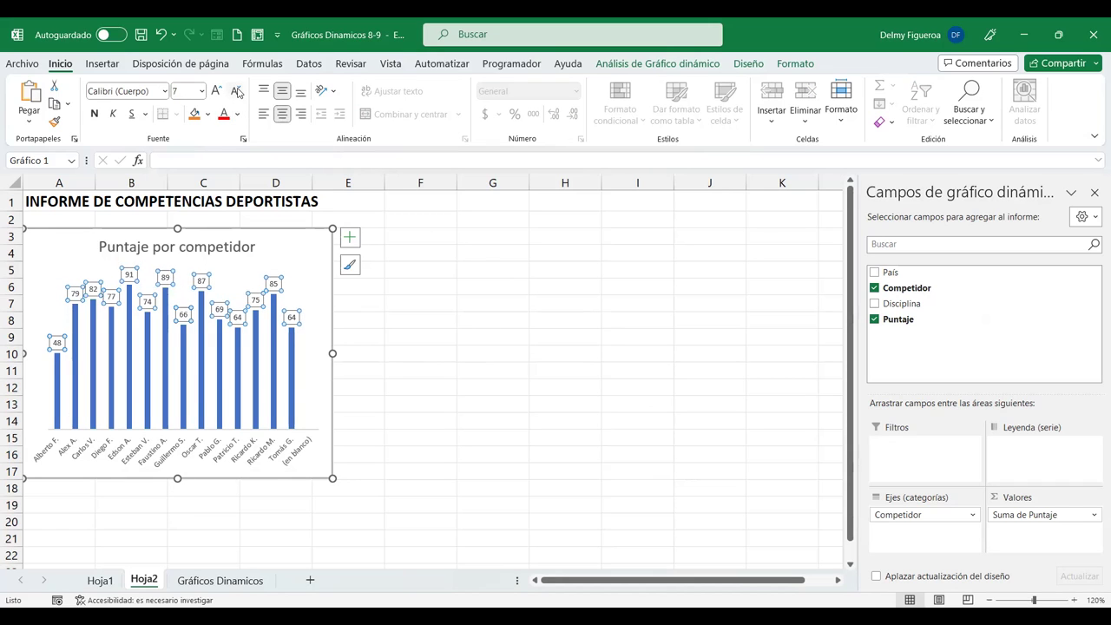
pyautogui.click(233, 247)
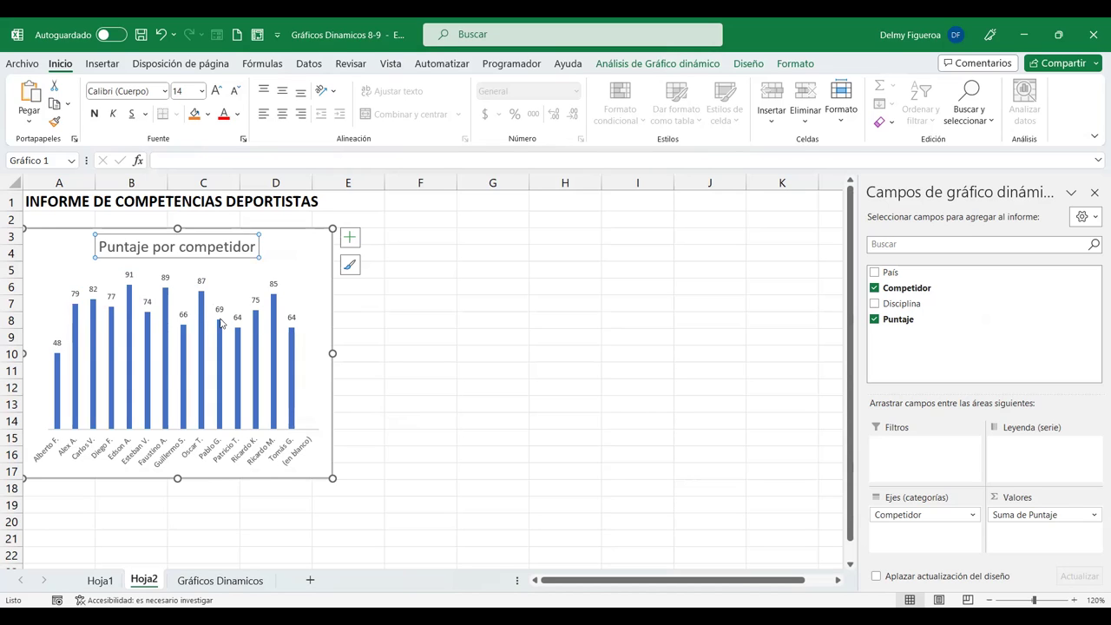
pyautogui.click(431, 315)
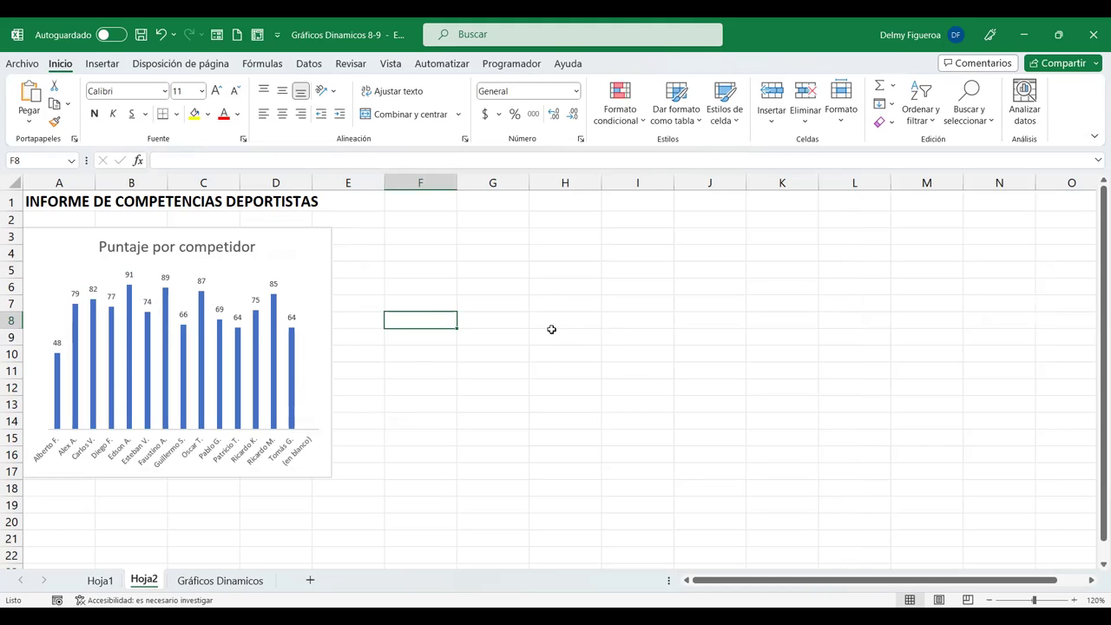
# Step: Turn off Hoja2's worksheet gridlines from the Vista tab and select cell A1
pyautogui.click(391, 65)
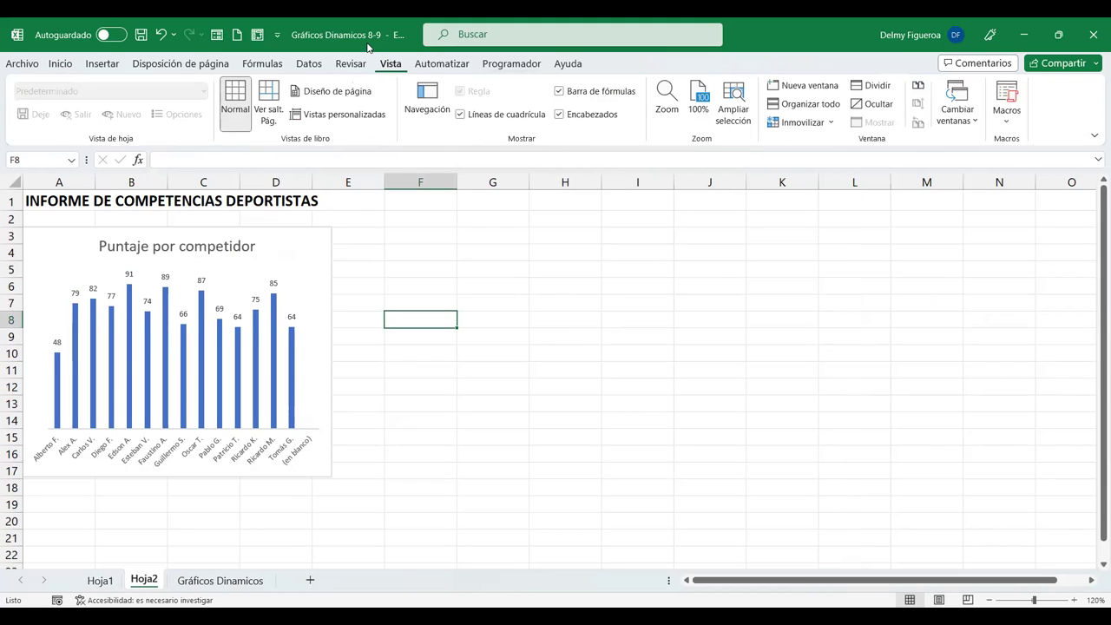
pyautogui.click(463, 115)
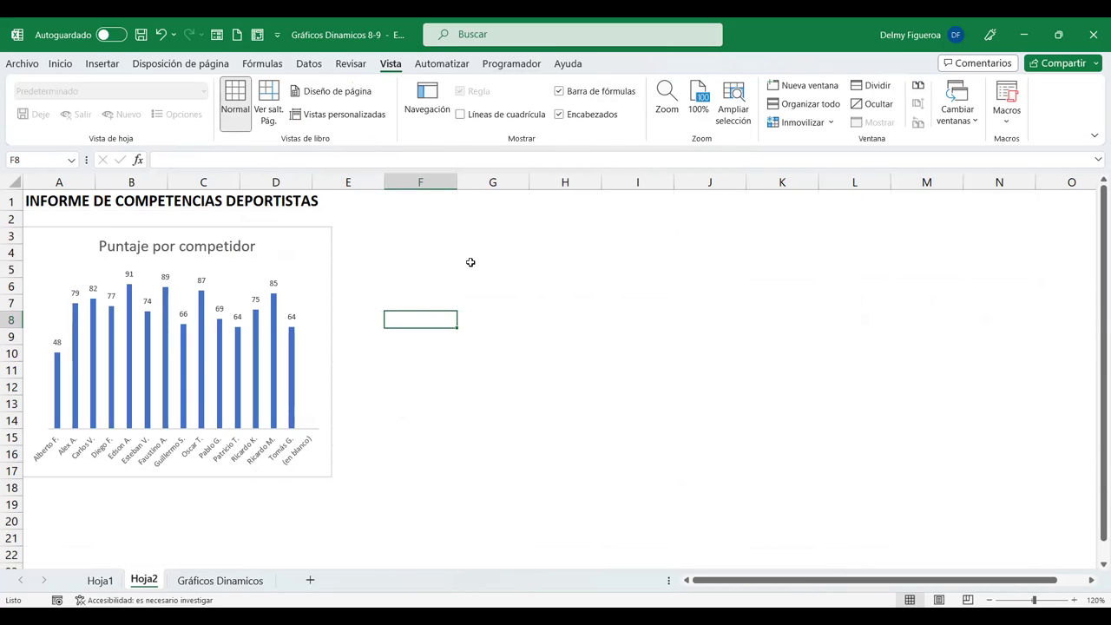
pyautogui.click(44, 201)
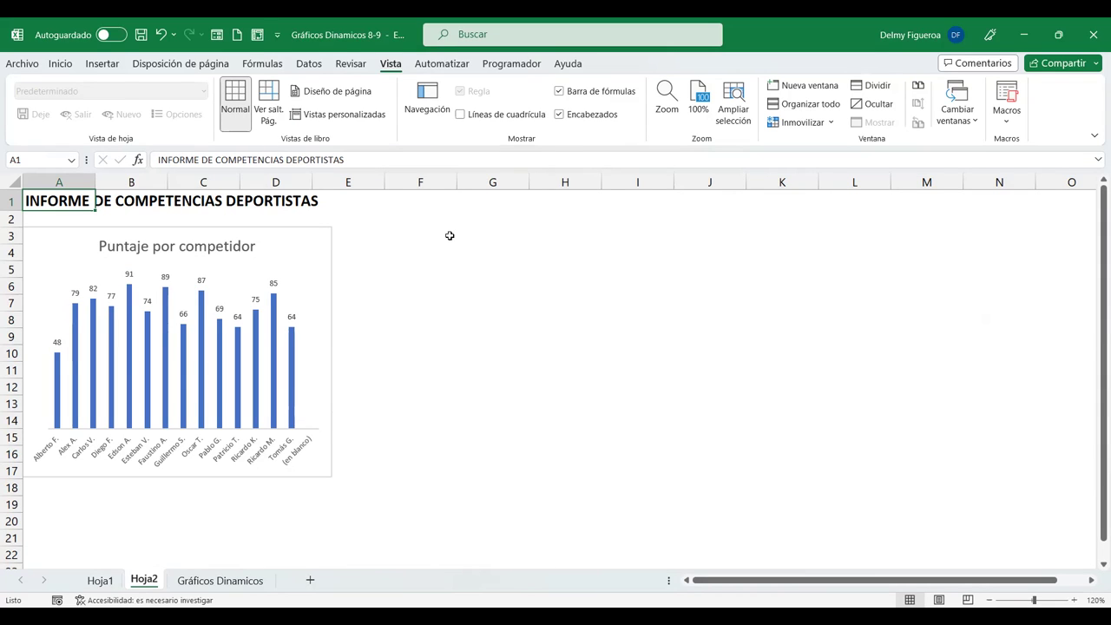
# Step: Insert two blank rows above the report title so it starts at row 3
pyautogui.click(10, 200)
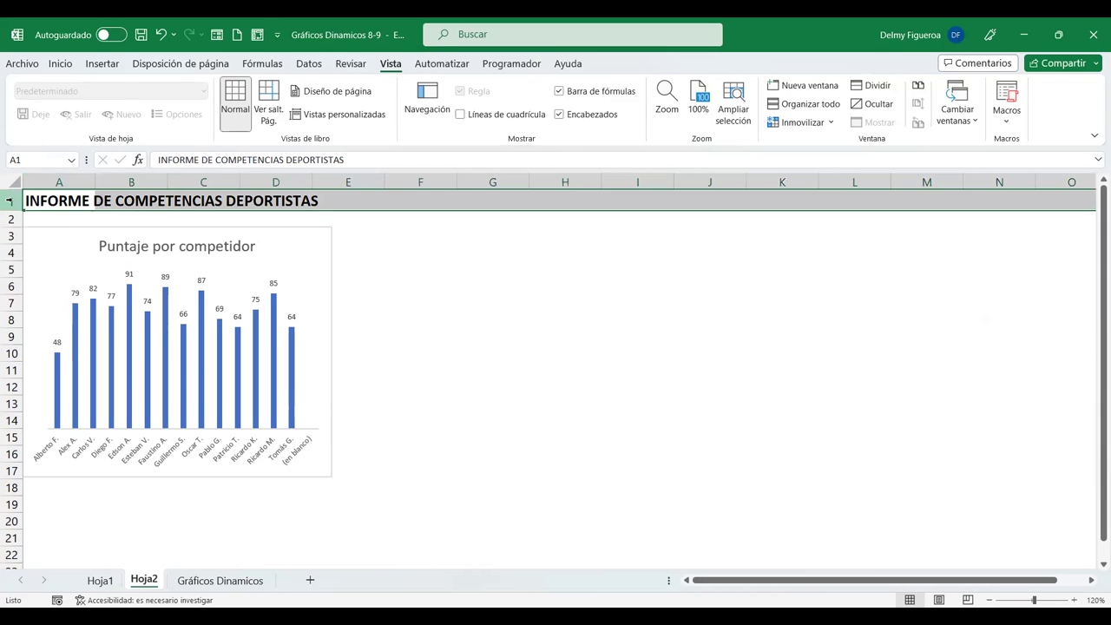
pyautogui.rightClick(9, 201)
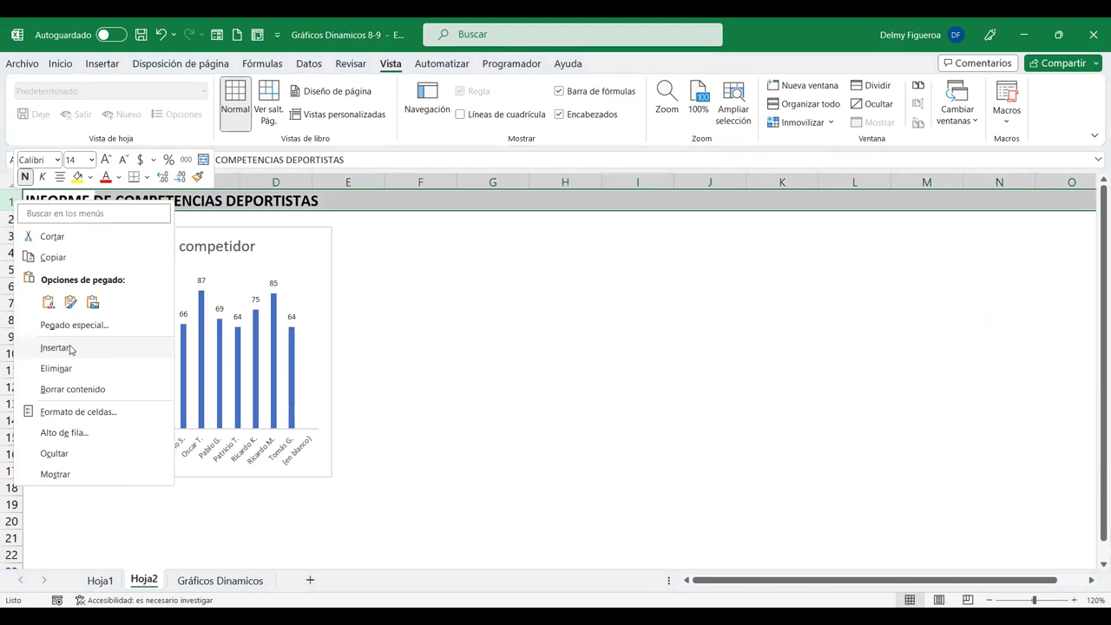
pyautogui.click(56, 347)
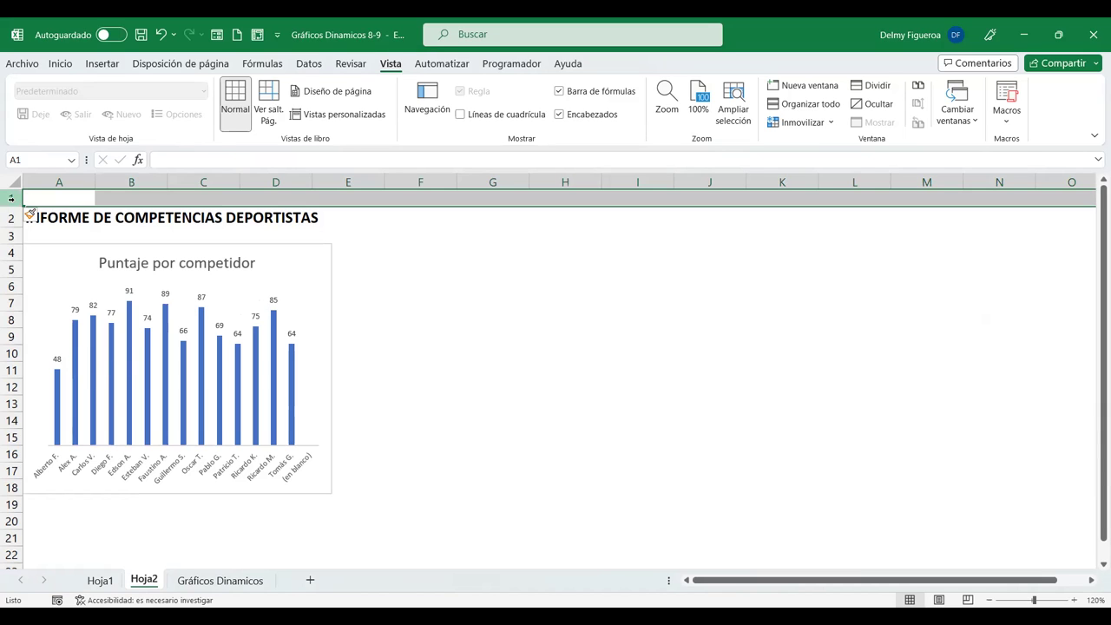
pyautogui.rightClick(12, 198)
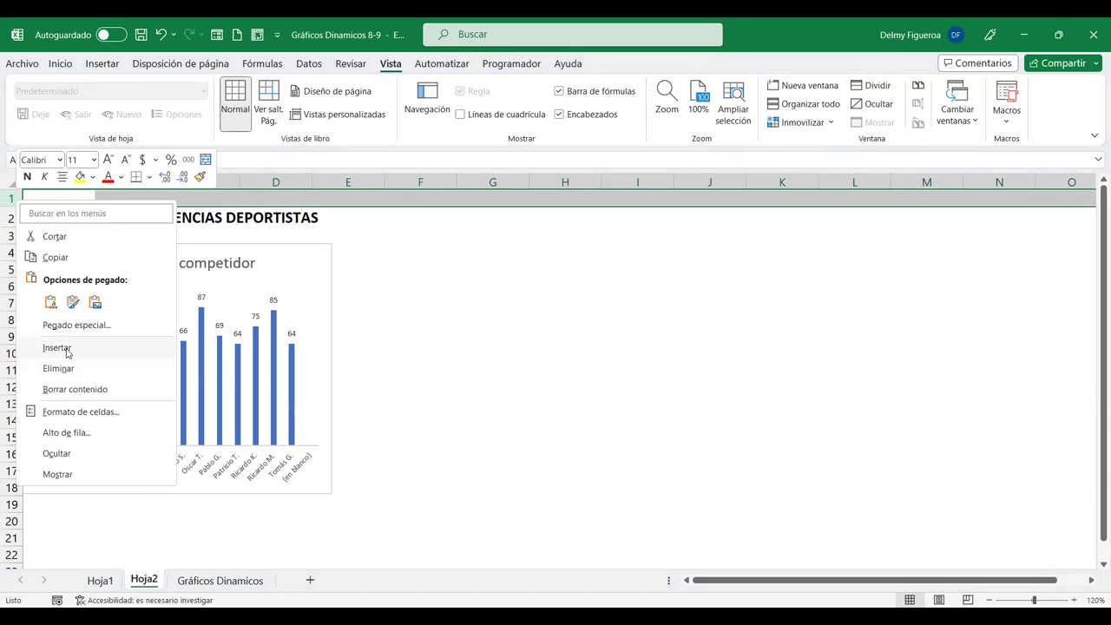
pyautogui.click(57, 348)
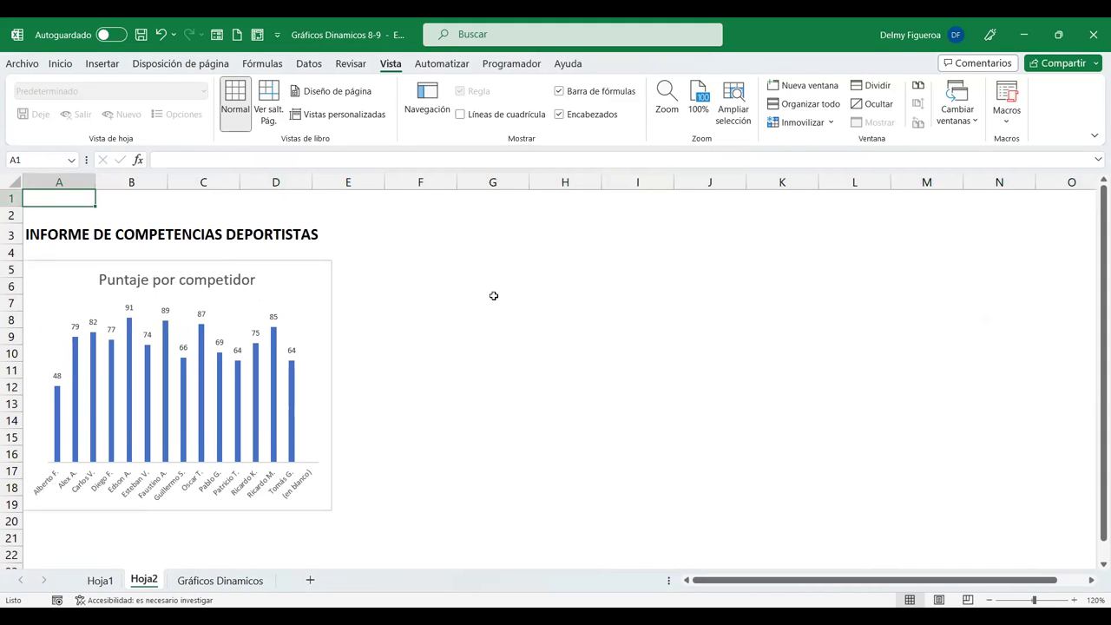
pyautogui.click(102, 67)
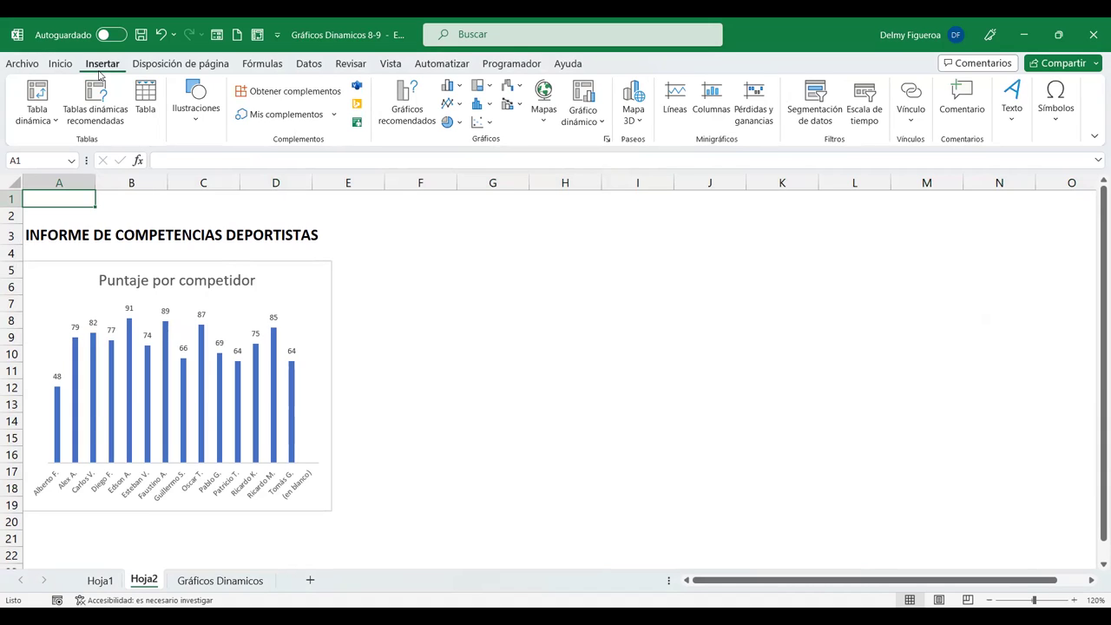
# Step: With G12 selected, search online pictures for 'excel'
pyautogui.click(460, 384)
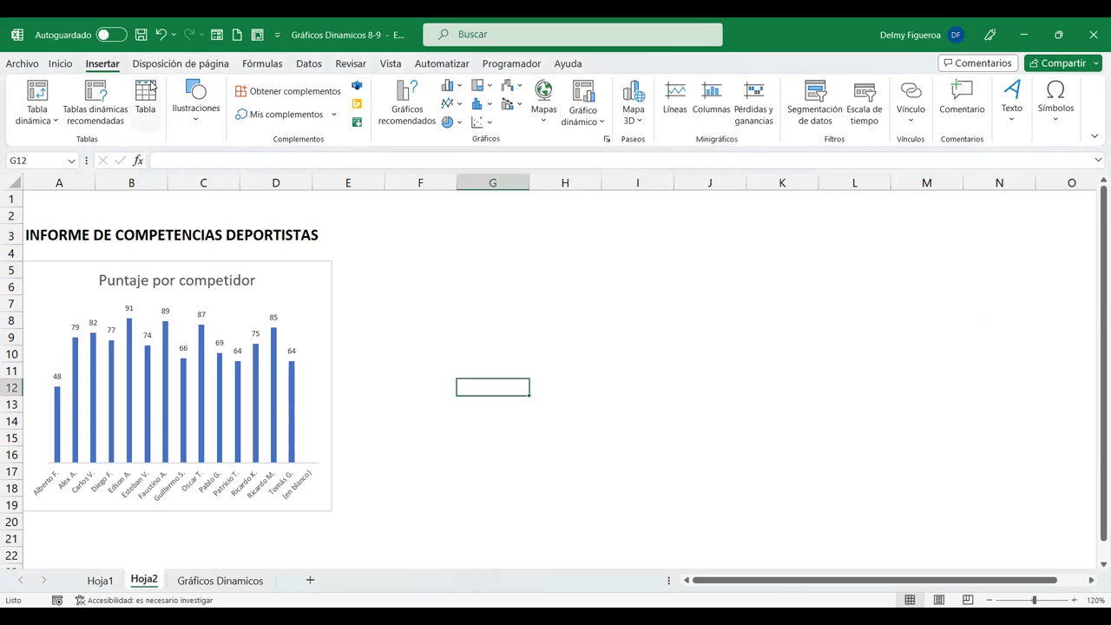
pyautogui.click(196, 118)
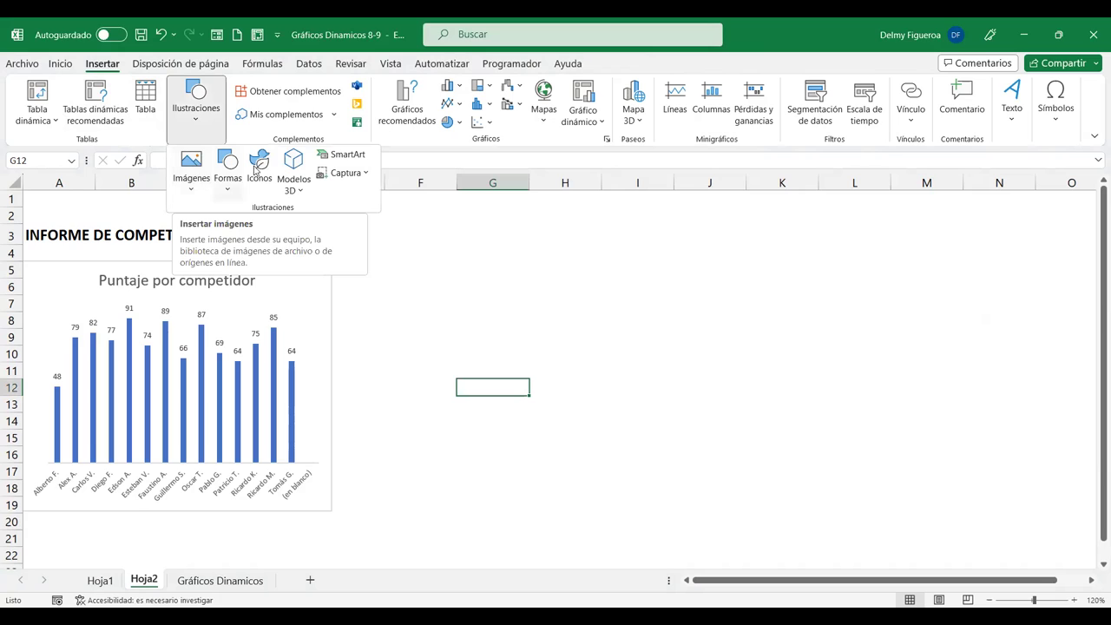
pyautogui.click(192, 186)
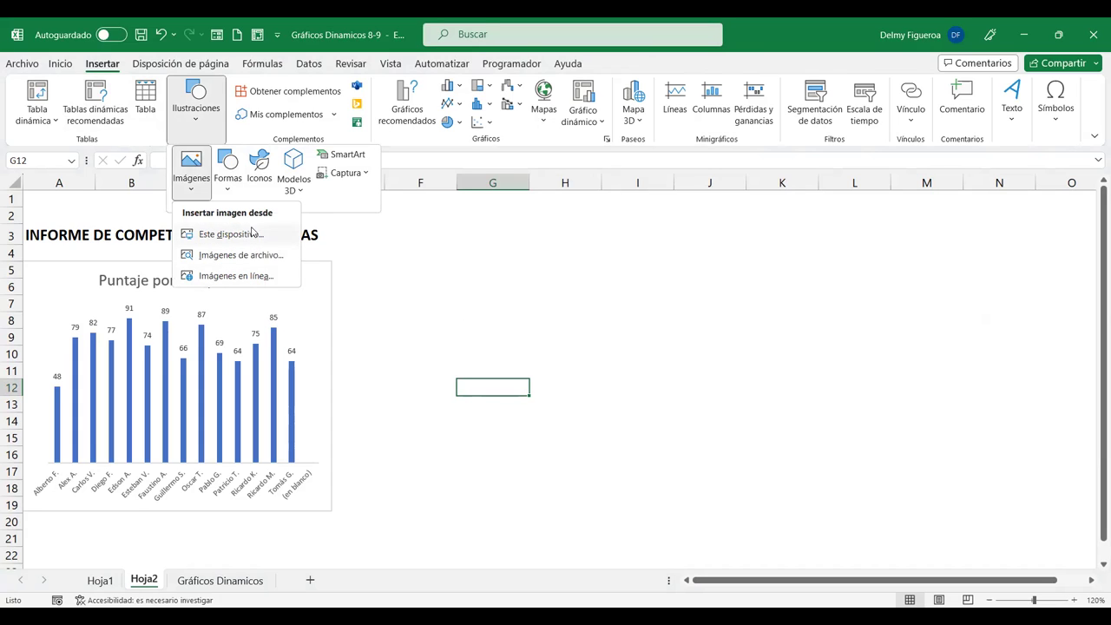
pyautogui.click(261, 277)
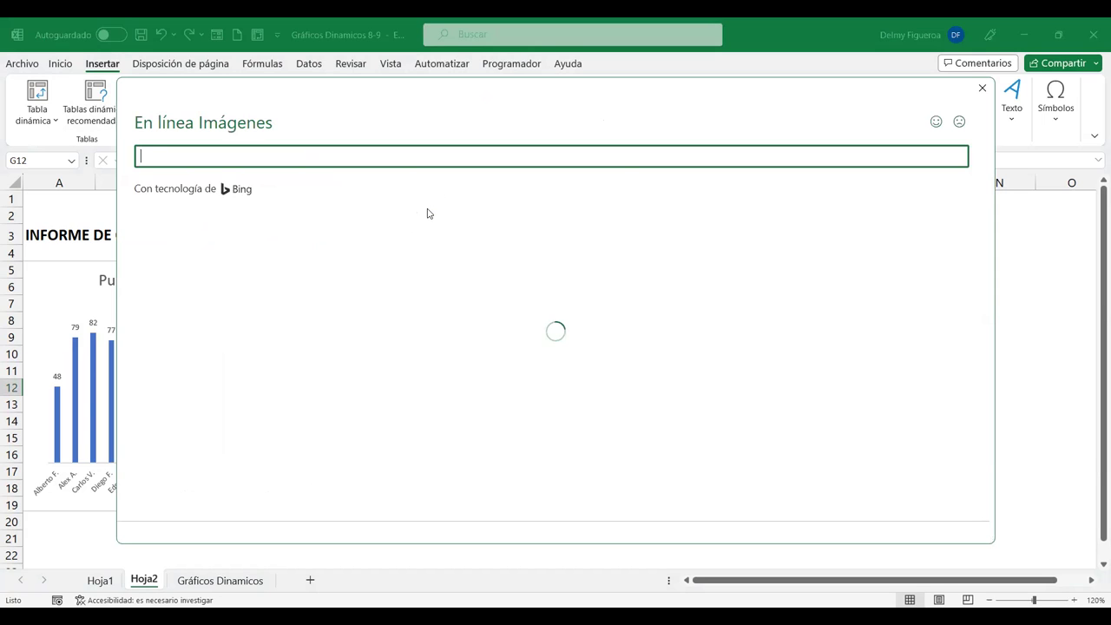
pyautogui.write('EXCEL')
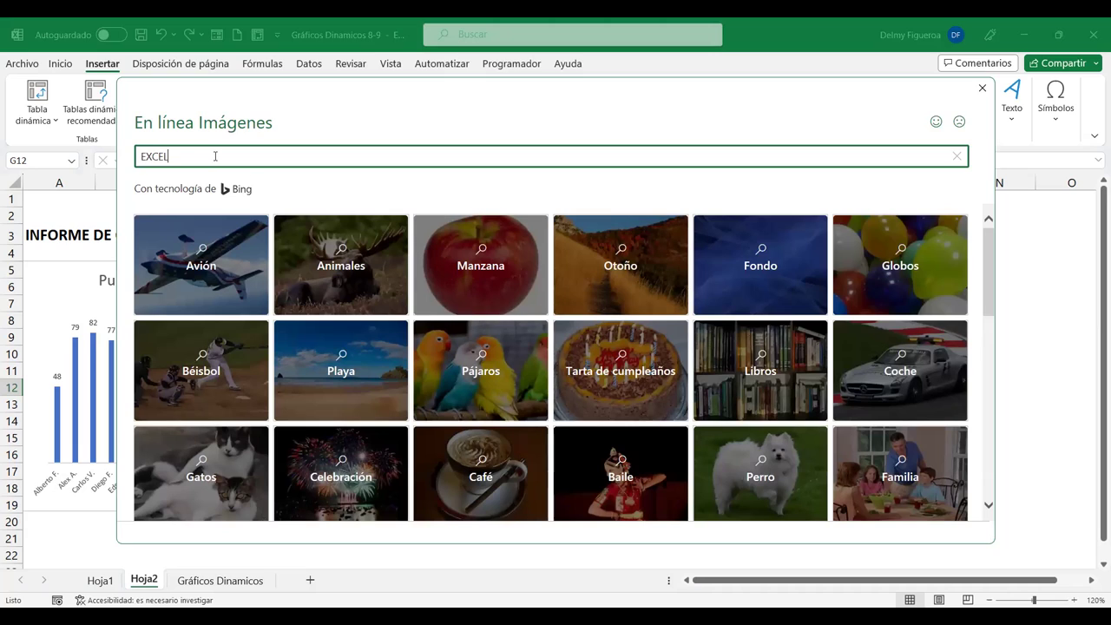
pyautogui.press('BackSpace')
pyautogui.press('BackSpace')
pyautogui.press('BackSpace')
pyautogui.press('BackSpace')
pyautogui.write('exc')
pyautogui.write('el')
pyautogui.scroll(-3, 746, 351)
pyautogui.scroll(3, 637, 348)
# Step: Close the online search, open the stock images library, and try searching 'excel' icons
pyautogui.click(981, 88)
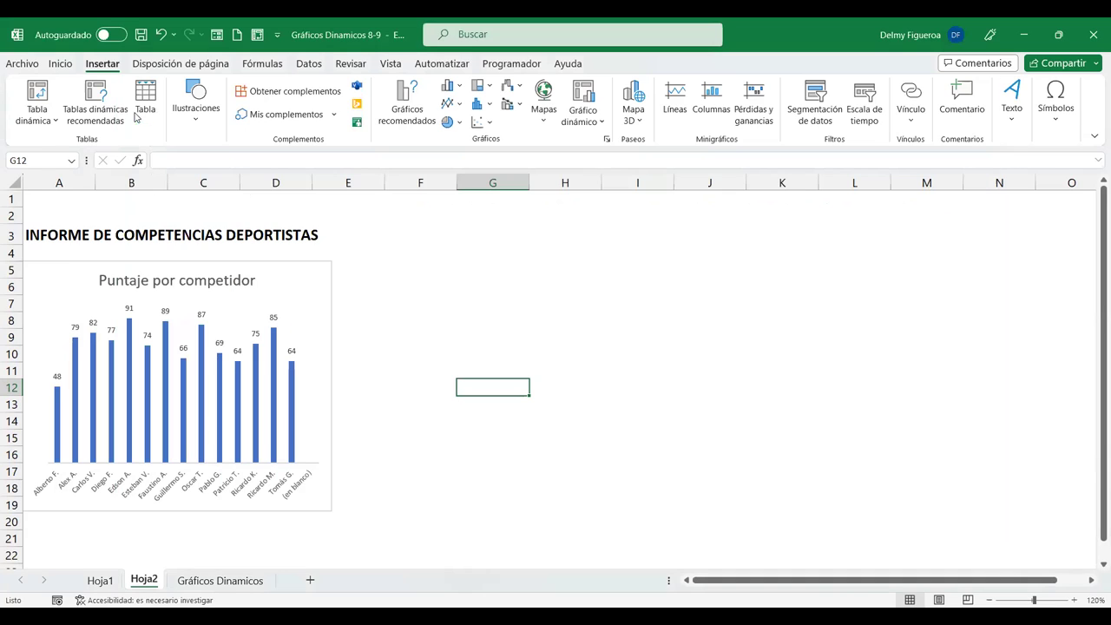
pyautogui.click(192, 132)
pyautogui.click(200, 195)
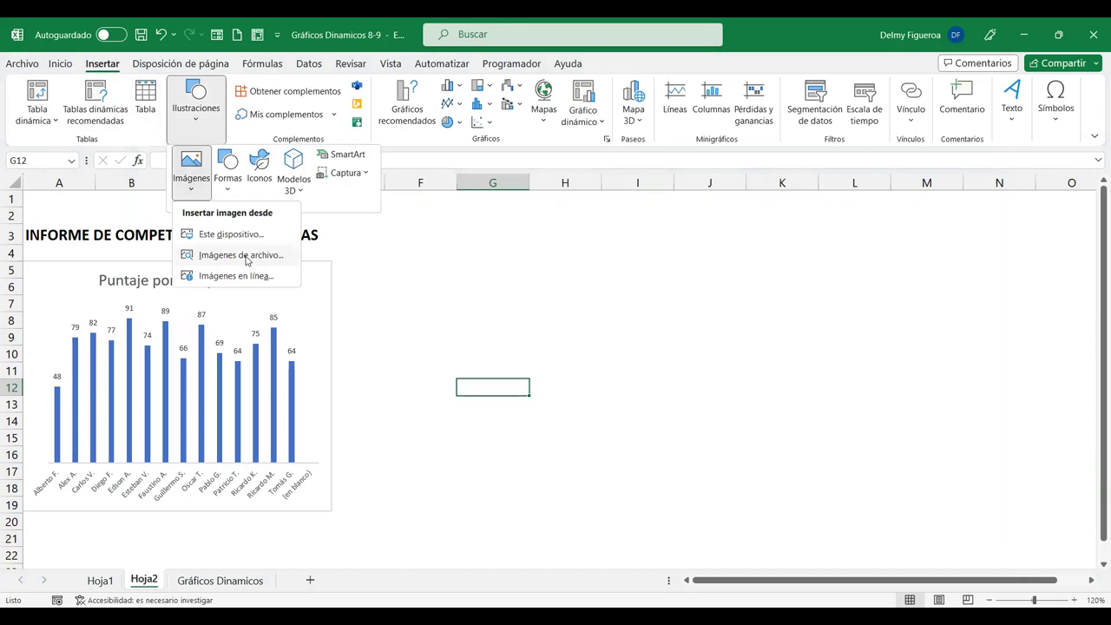
pyautogui.click(243, 255)
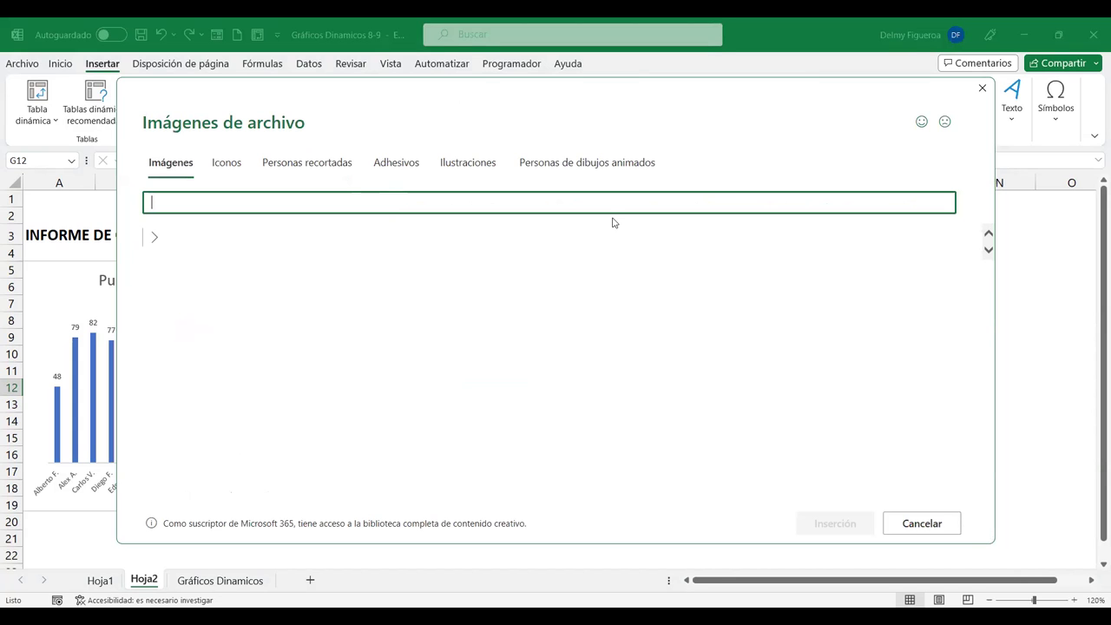
pyautogui.write('excel')
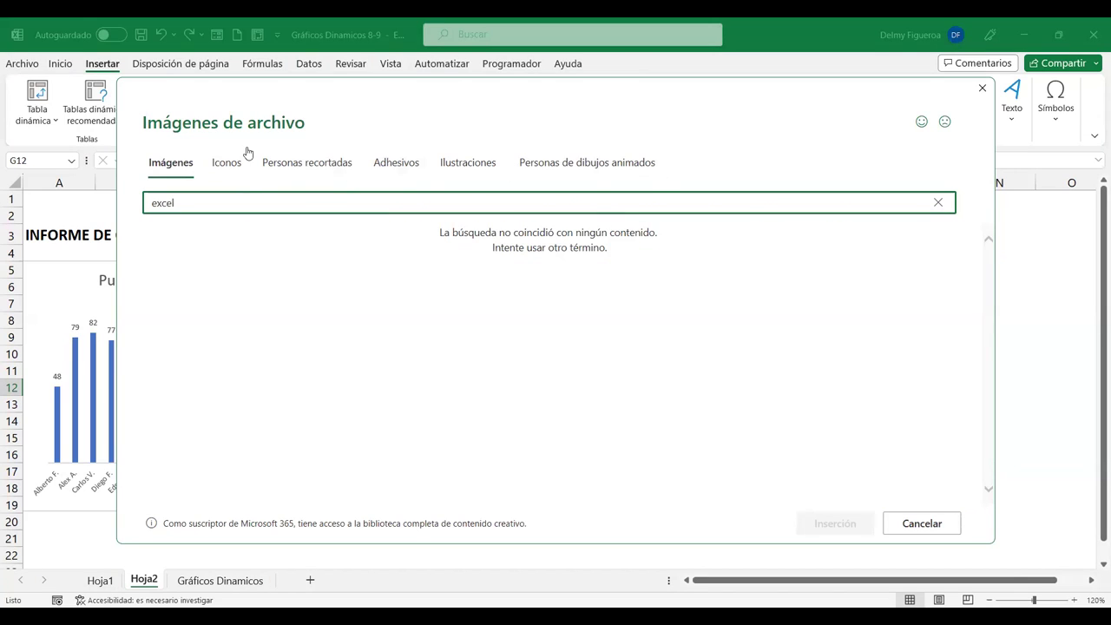
pyautogui.click(233, 176)
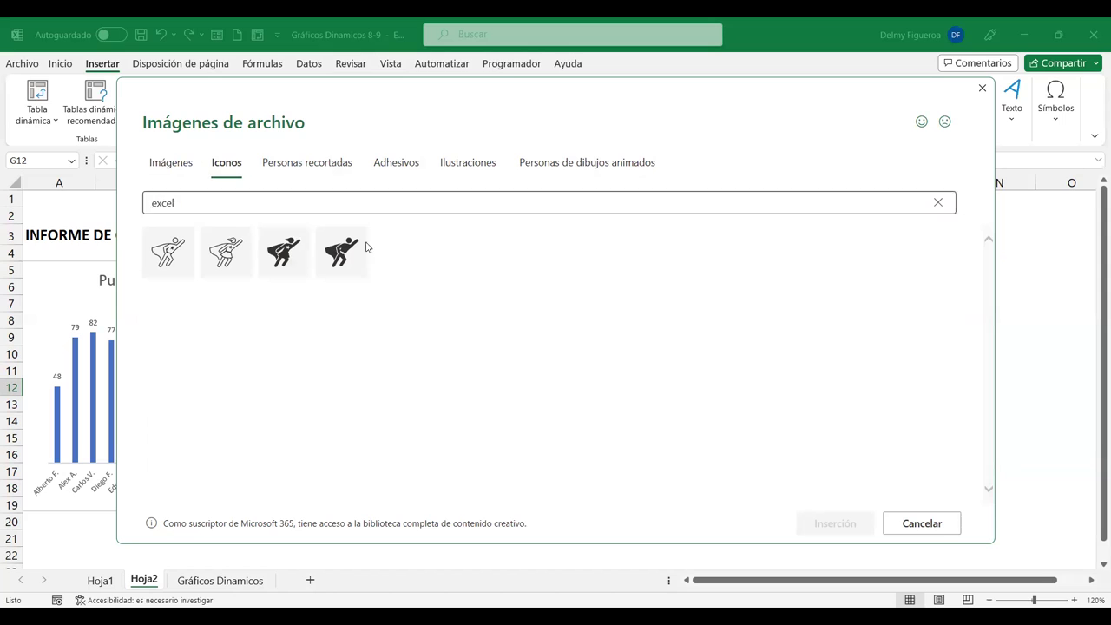
pyautogui.click(236, 203)
pyautogui.hotkey('ctrl', 'a')
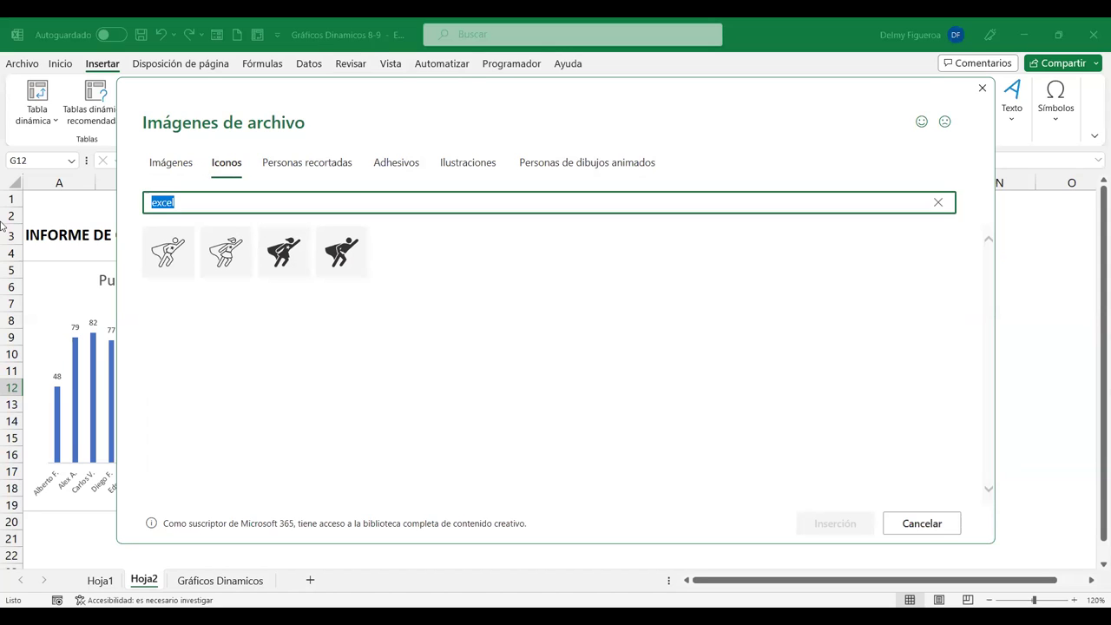
pyautogui.press('BackSpace')
# Step: Browse stock illustrations, search 'deportes', and compare images before choosing the planet
pyautogui.click(464, 165)
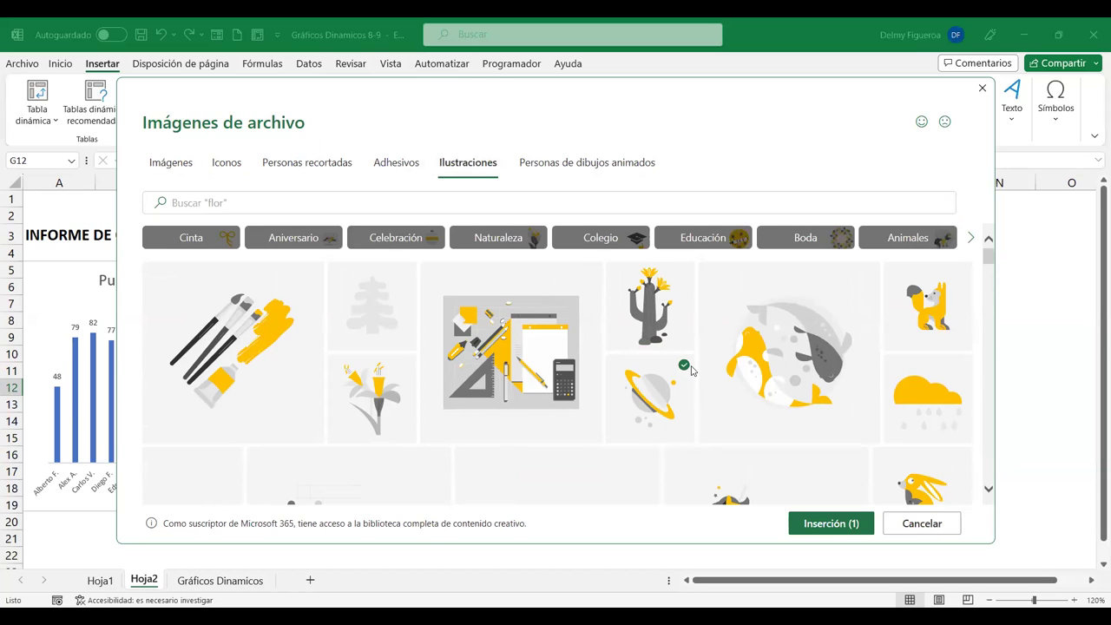
pyautogui.click(195, 202)
pyautogui.write('deportes')
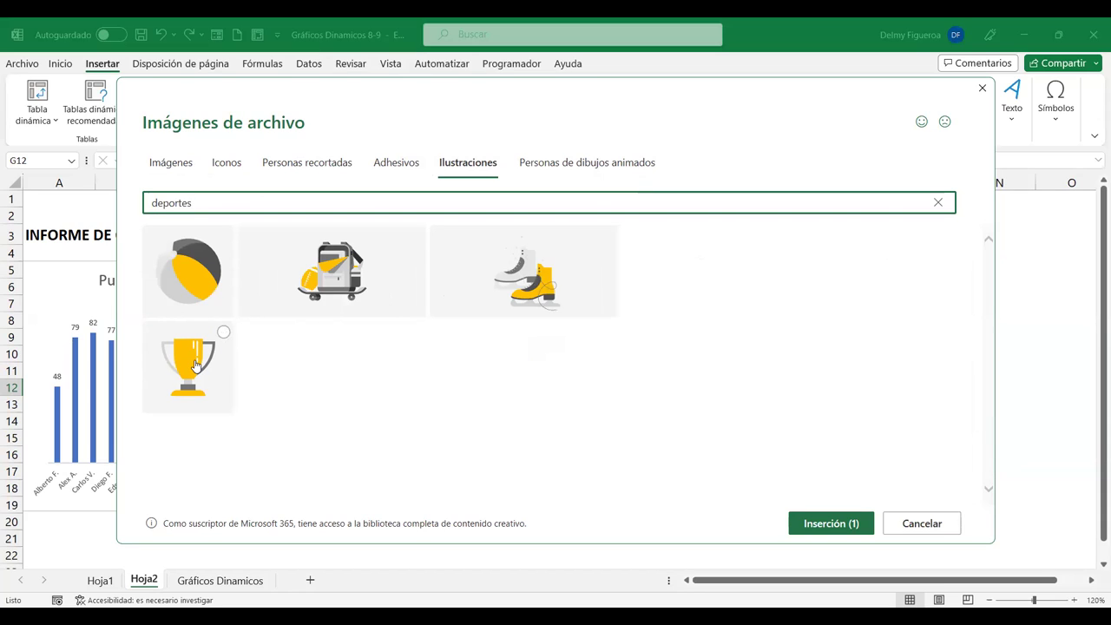
pyautogui.click(223, 332)
pyautogui.click(223, 332)
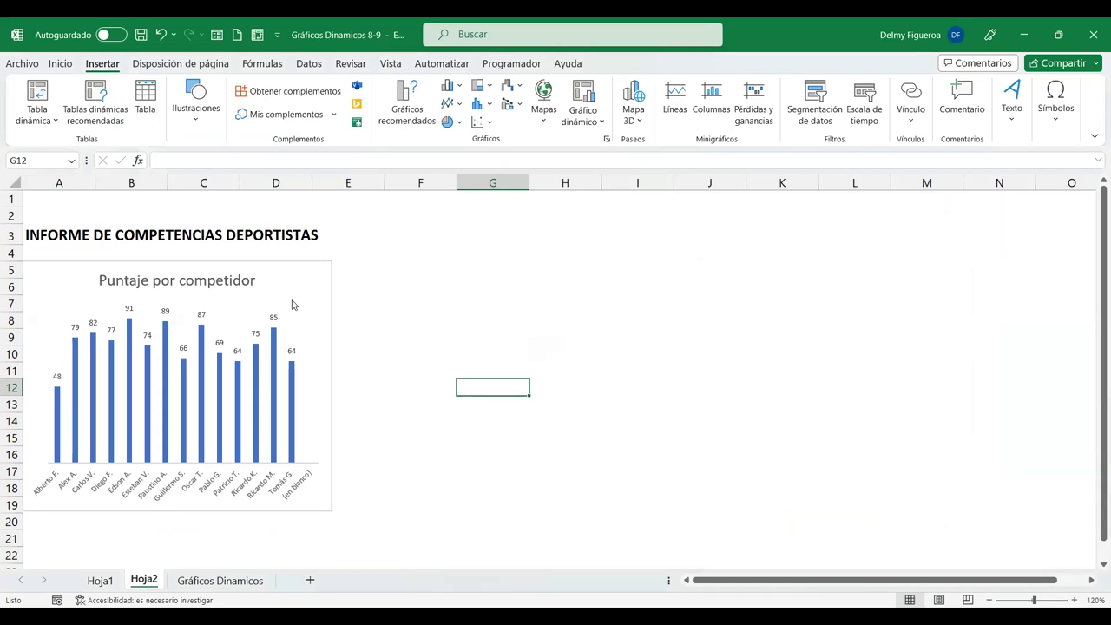
# Step: Shrink the planet image to about 3.23 cm and move it off the chart to column G
pyautogui.moveTo(879, 380); pyautogui.dragTo(769, 480)
pyautogui.moveTo(706, 521); pyautogui.dragTo(475, 270)
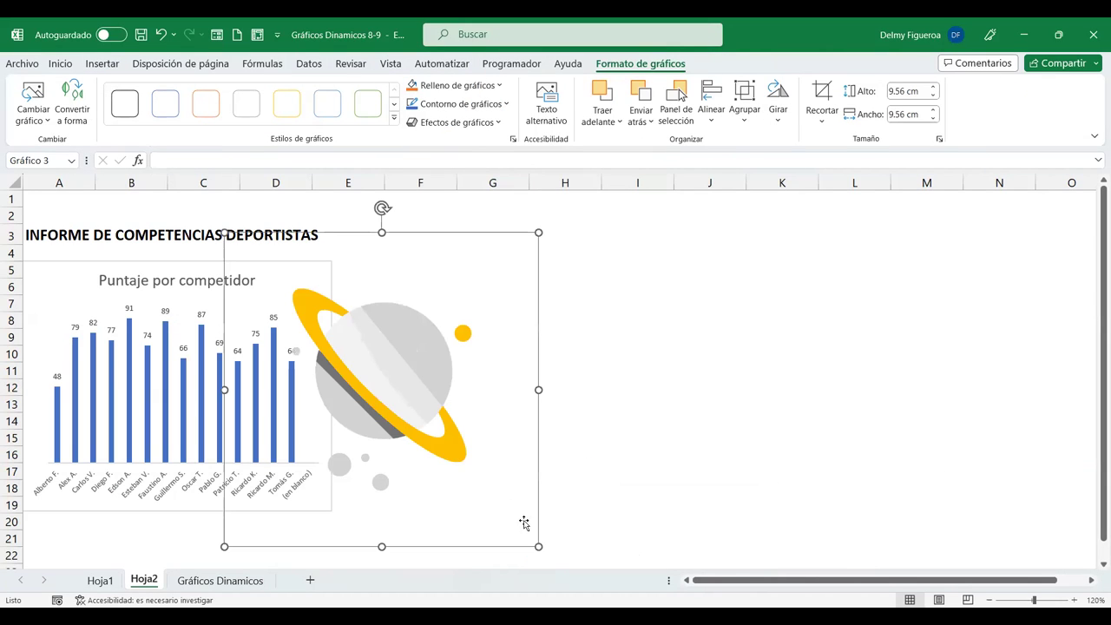
pyautogui.moveTo(540, 546); pyautogui.dragTo(408, 307)
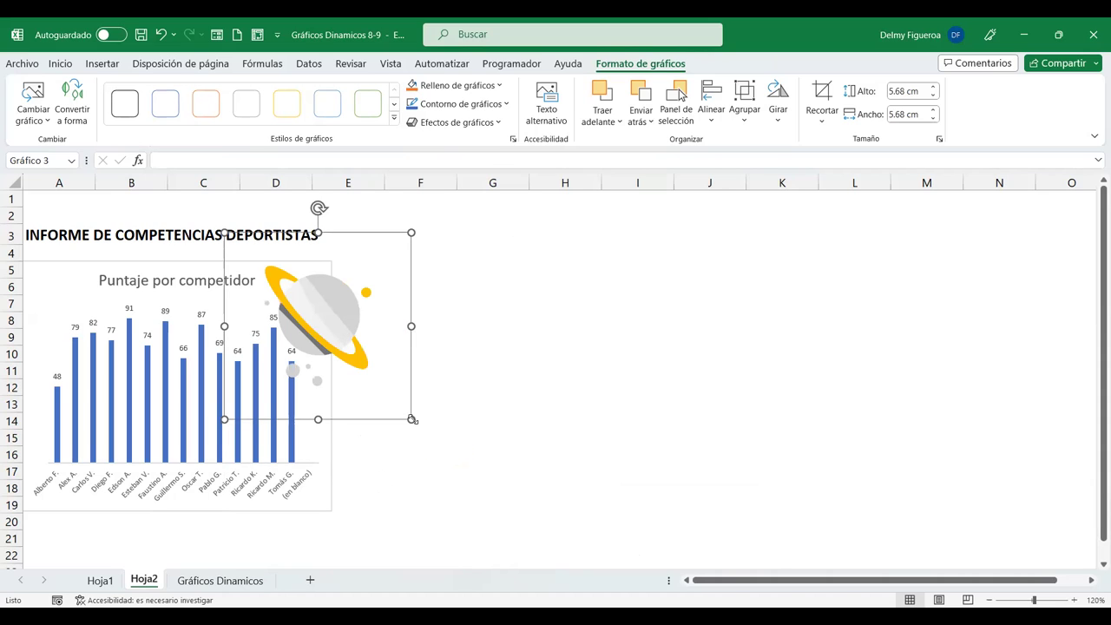
pyautogui.moveTo(413, 419); pyautogui.dragTo(330, 339)
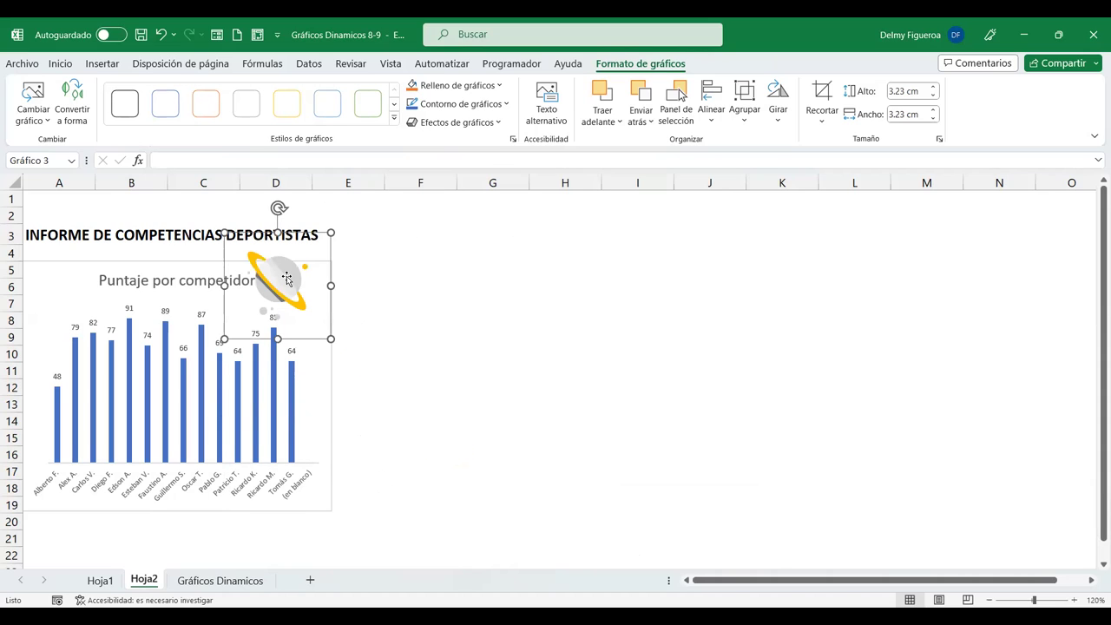
pyautogui.moveTo(286, 278); pyautogui.dragTo(501, 285)
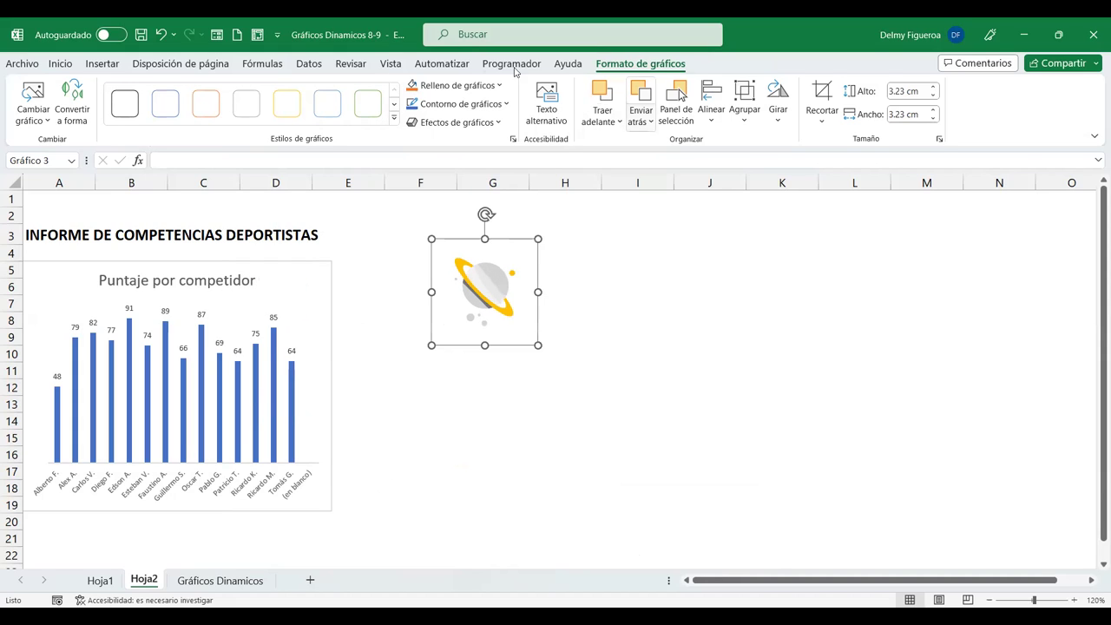
# Step: Crop the planet image's bottom, right, left and top edges
pyautogui.click(822, 96)
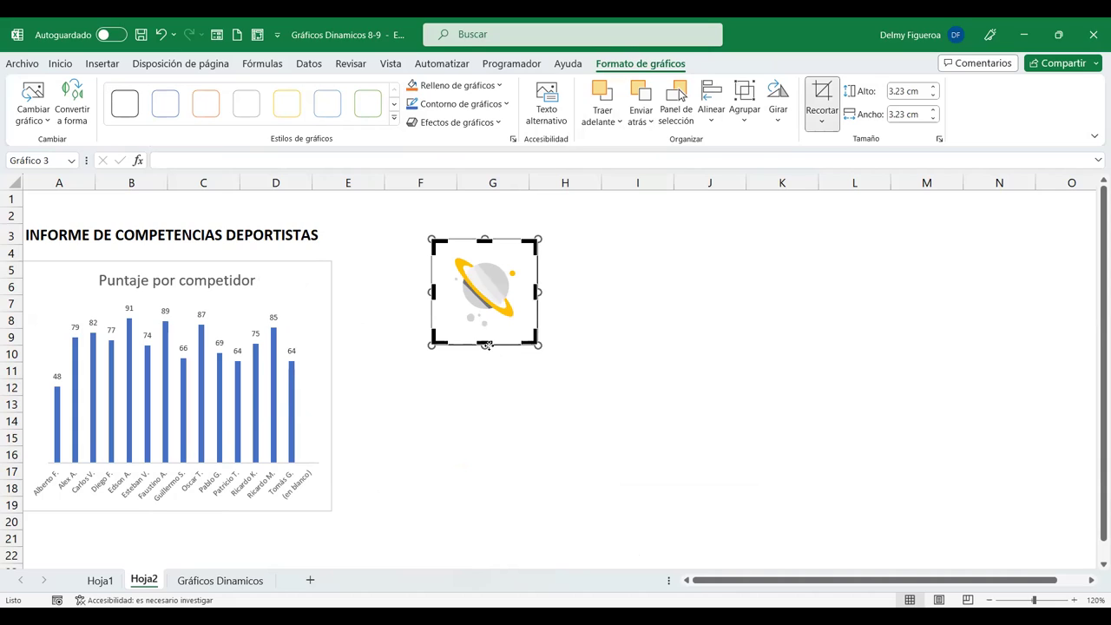
pyautogui.moveTo(486, 345); pyautogui.dragTo(486, 330)
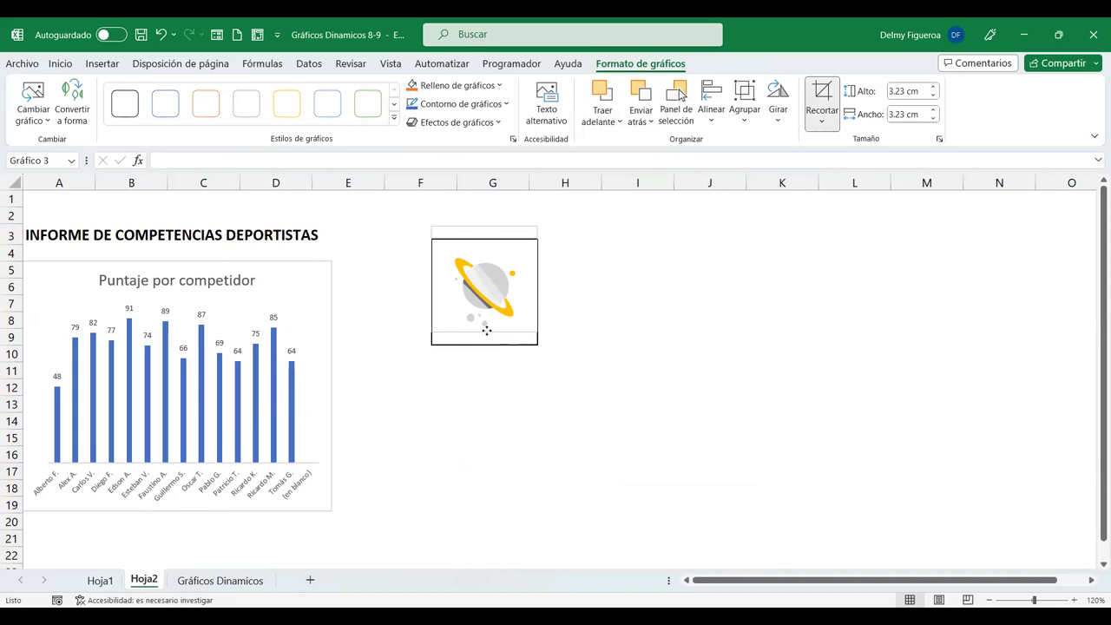
pyautogui.moveTo(535, 278); pyautogui.dragTo(523, 279)
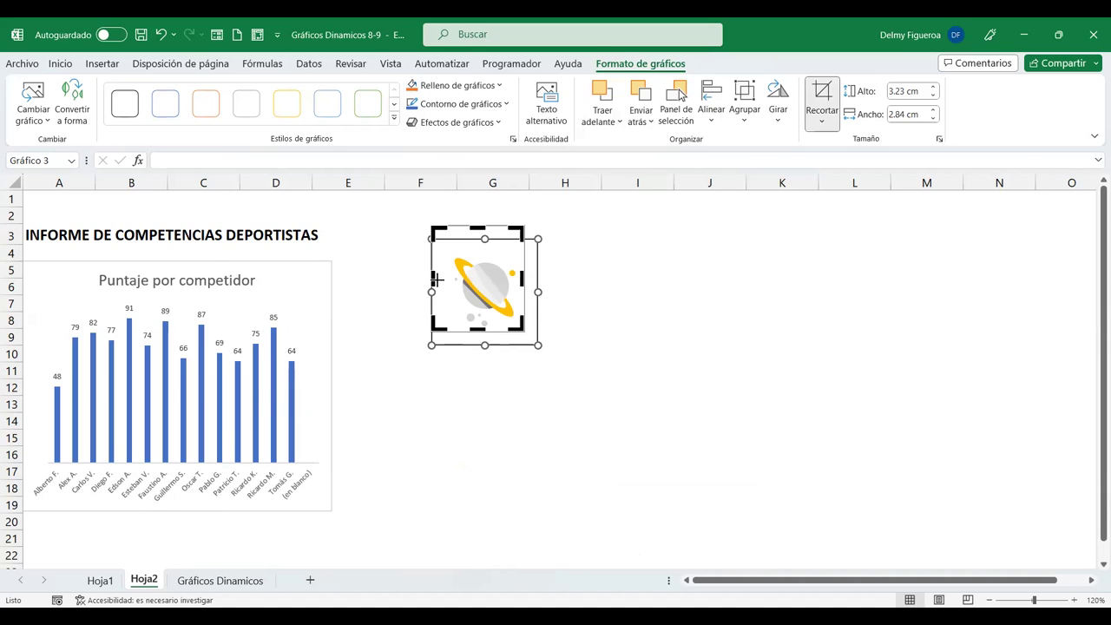
pyautogui.moveTo(436, 278); pyautogui.dragTo(444, 278)
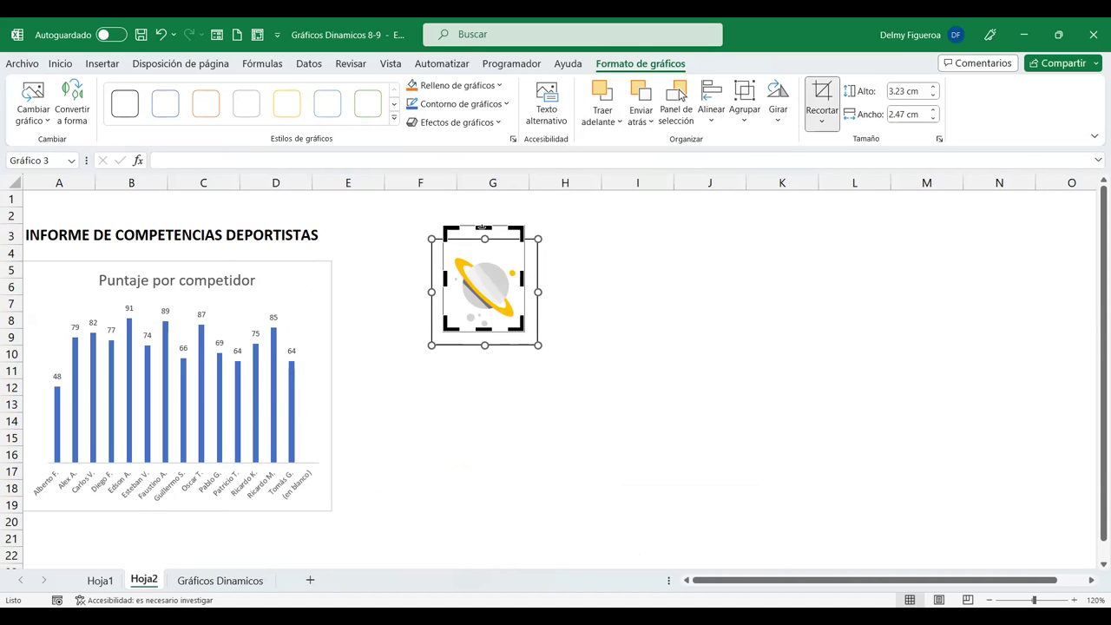
pyautogui.moveTo(483, 228); pyautogui.dragTo(483, 249)
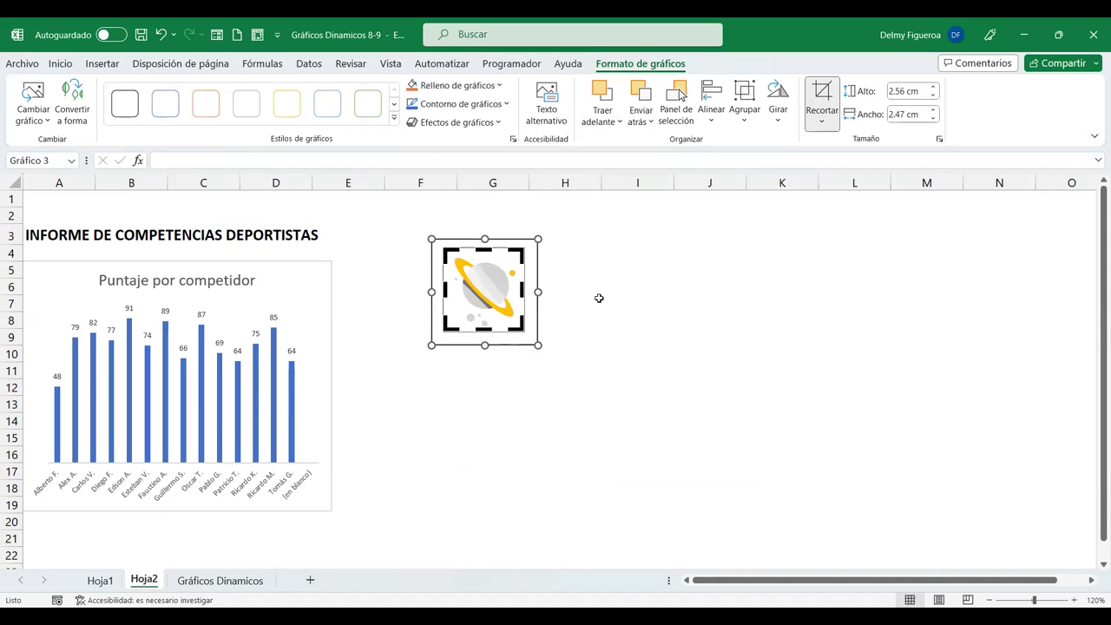
pyautogui.click(556, 300)
# Step: Shrink the planet logo to about 1.9 cm and place it at cell A1
pyautogui.click(478, 304)
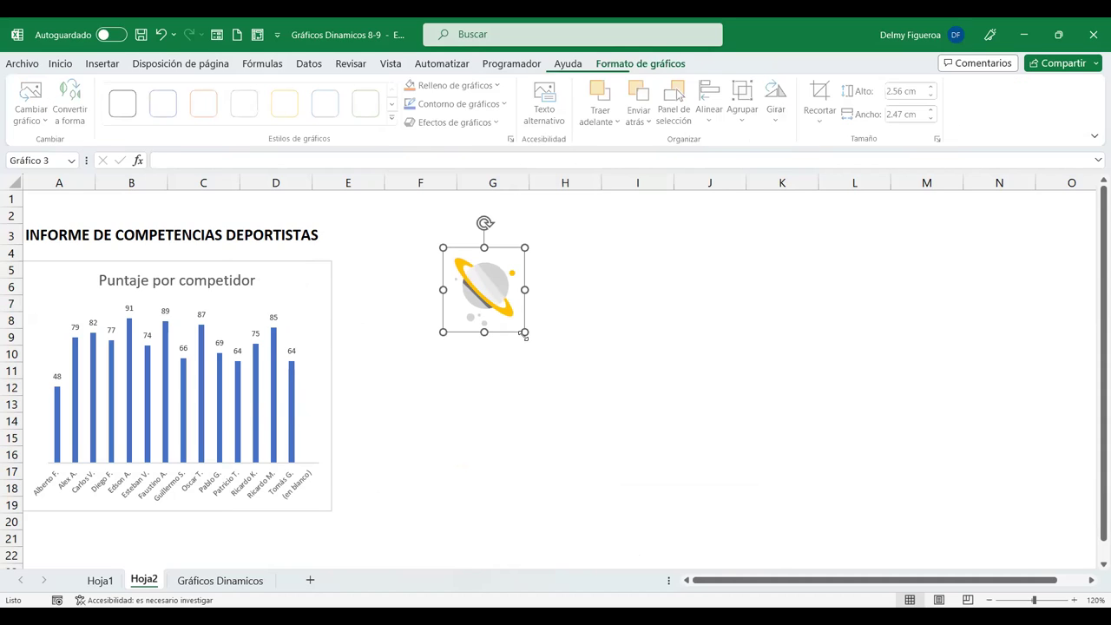
pyautogui.moveTo(524, 333); pyautogui.dragTo(504, 310)
pyautogui.moveTo(481, 269)
pyautogui.mouseDown()
pyautogui.moveTo(128, 210)
pyautogui.moveTo(61, 210)
pyautogui.mouseUp()
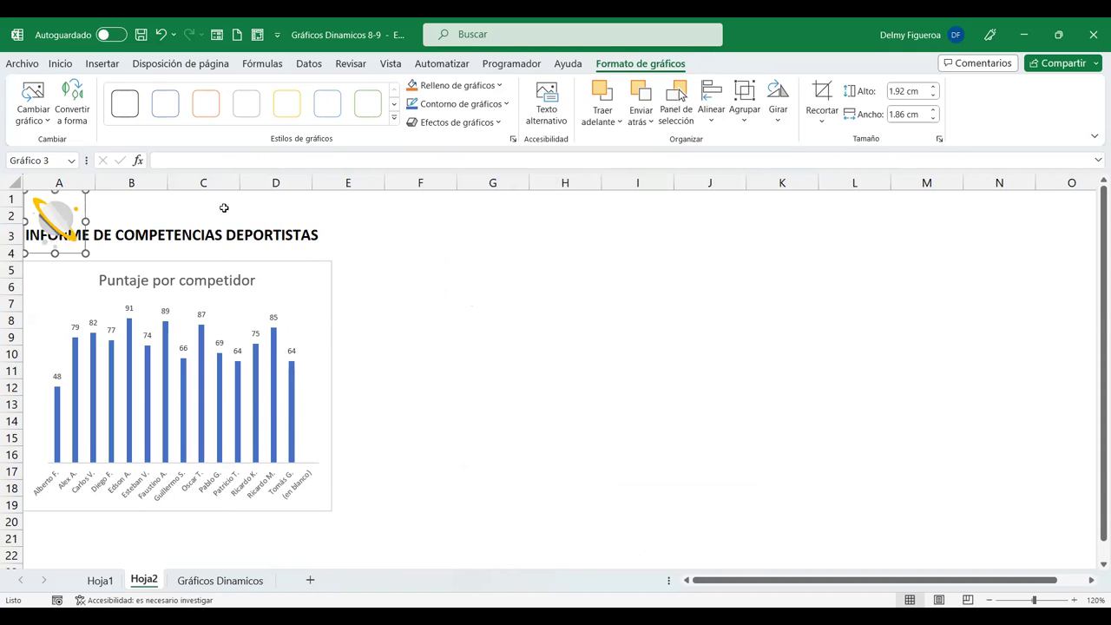
# Step: Add a new top row and fit the planet logo into row 1
pyautogui.click(224, 207)
pyautogui.click(10, 199)
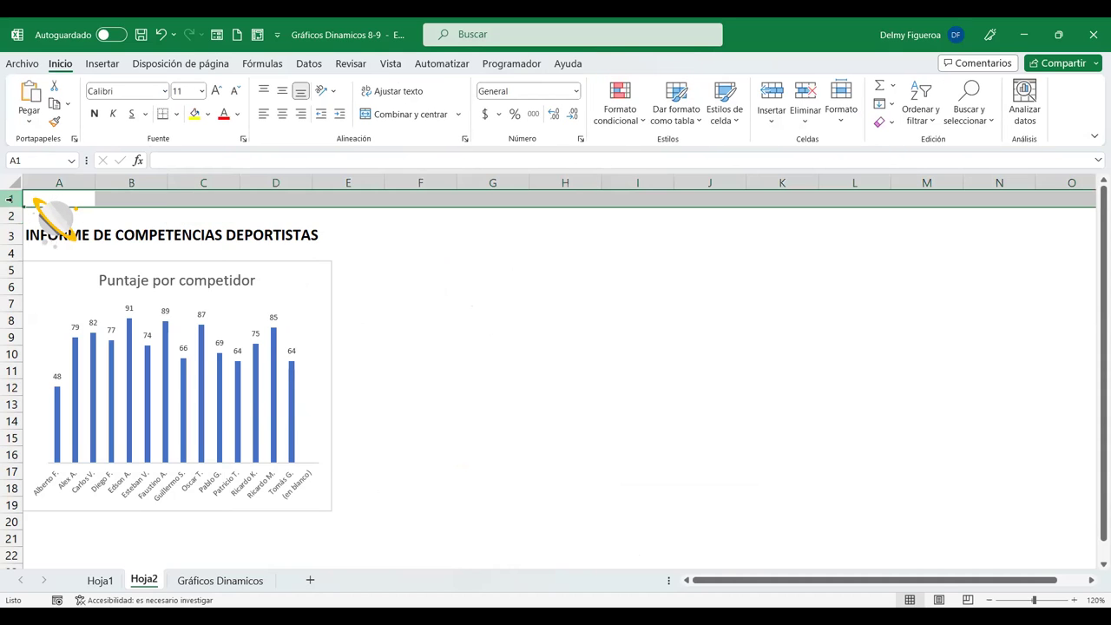
pyautogui.rightClick(16, 202)
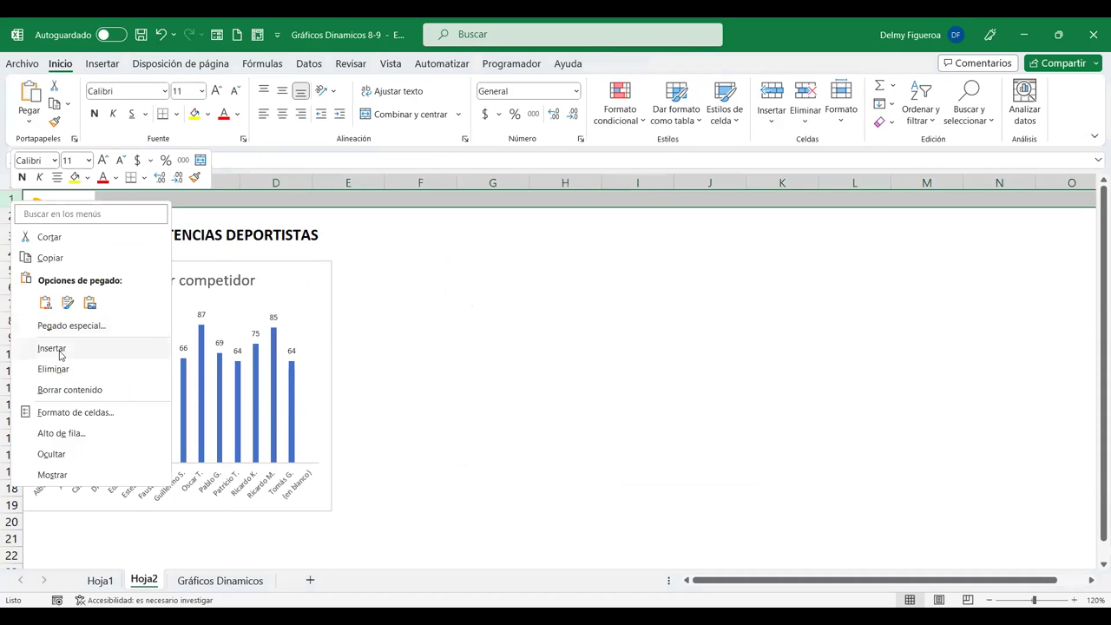
pyautogui.press('Escape')
pyautogui.click(59, 226)
pyautogui.moveTo(59, 224)
pyautogui.mouseDown()
pyautogui.moveTo(85, 254)
pyautogui.moveTo(56, 224)
pyautogui.mouseUp()
pyautogui.click(120, 202)
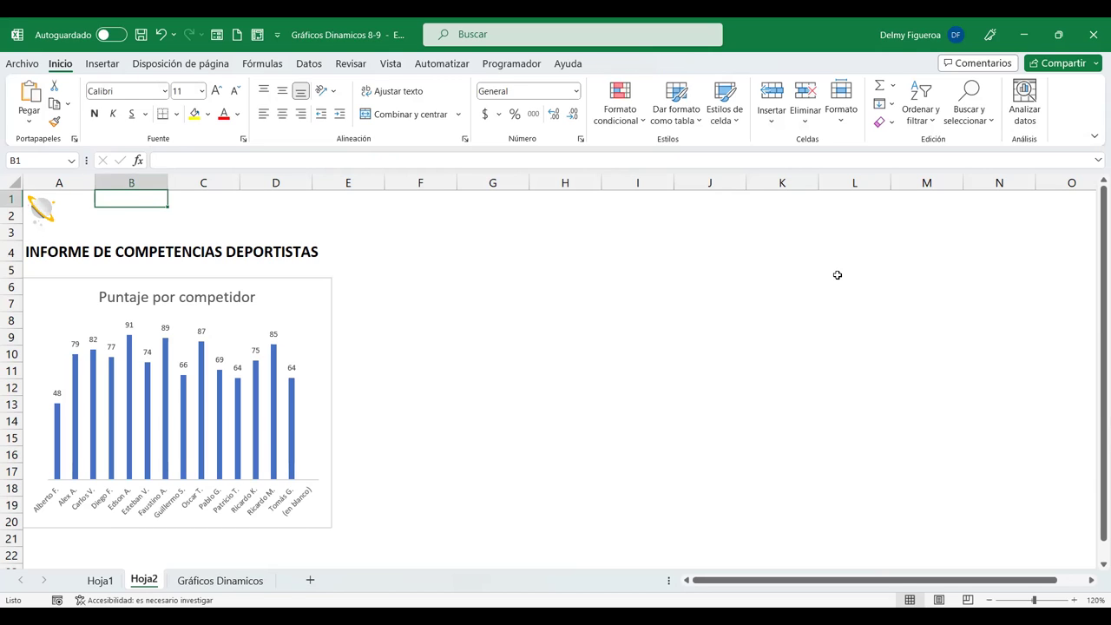
# Step: Enter 'INGLÉS CORPORATIVO' in B1, bold and enlarged by two font sizes
pyautogui.write('INGLÉS C')
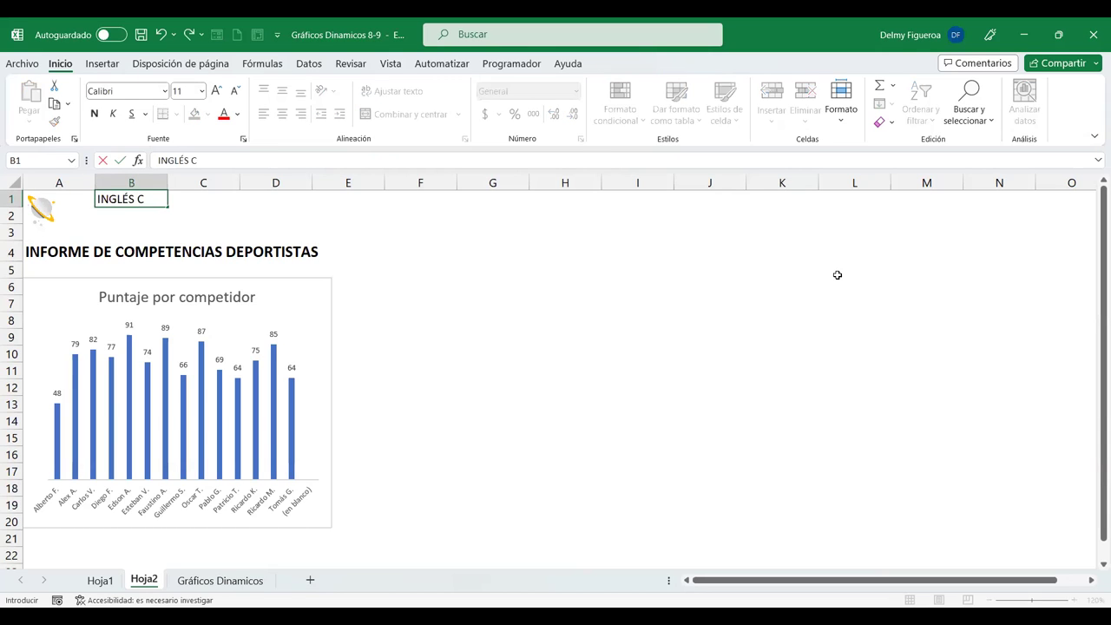
pyautogui.write('ORPORATIVO')
pyautogui.hotkey('ctrl', 'Return')
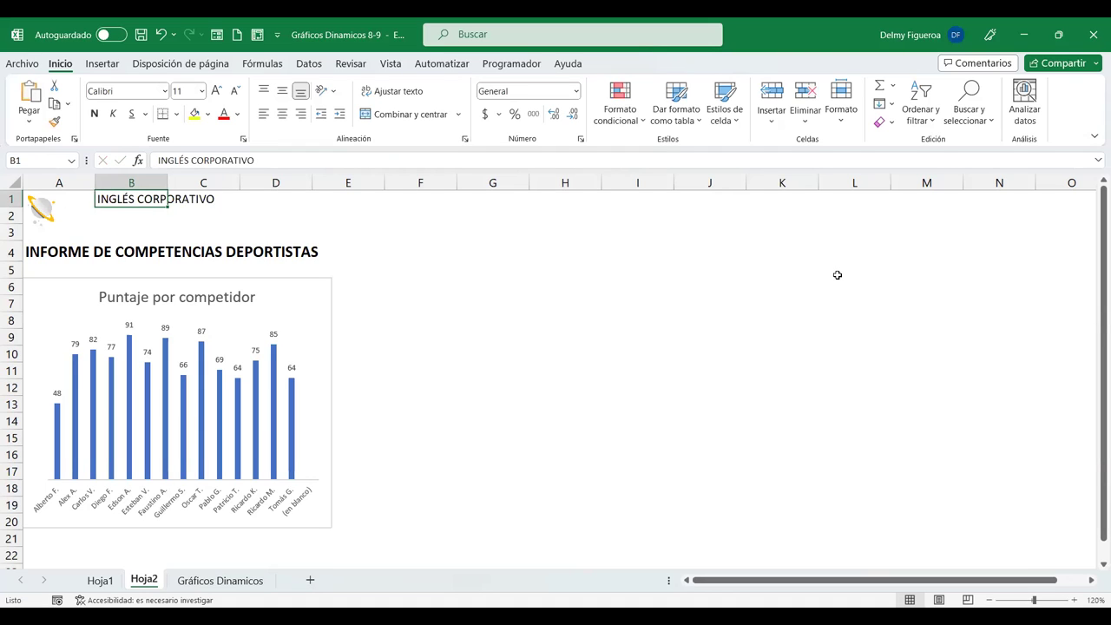
pyautogui.click(96, 116)
pyautogui.click(217, 90)
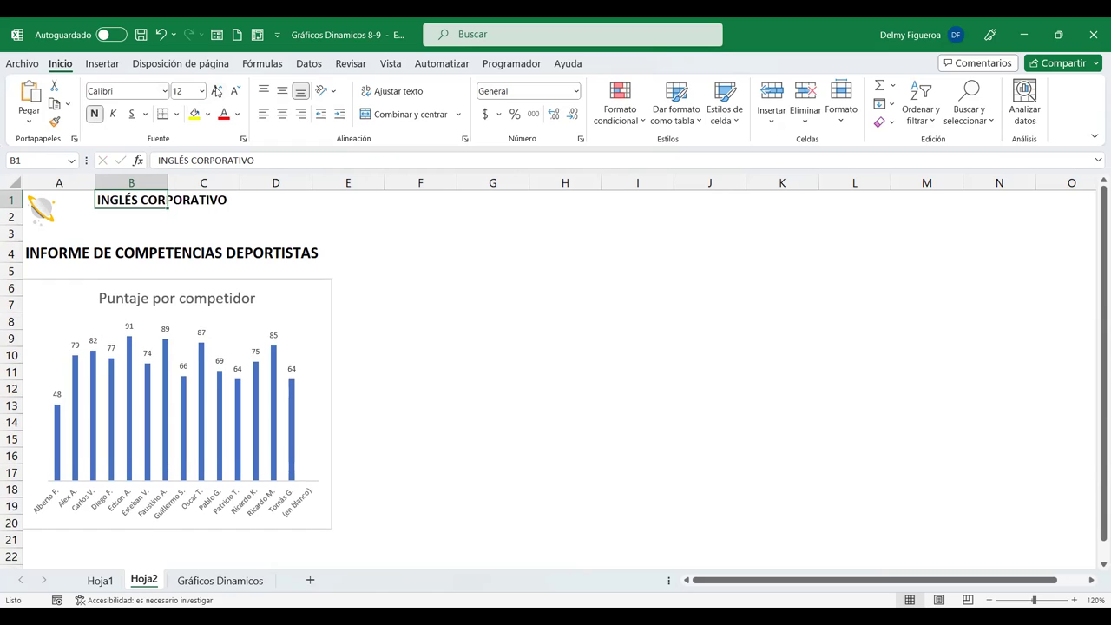
pyautogui.click(217, 90)
pyautogui.click(477, 373)
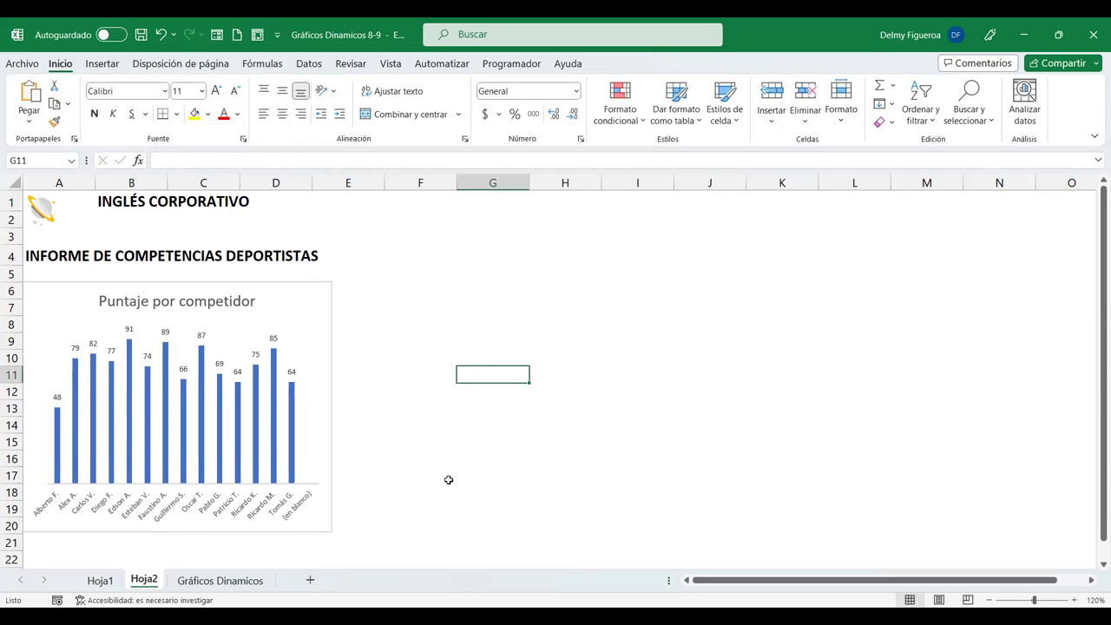
# Step: Copy the Puntaje por país pivot chart from Hoja1
pyautogui.click(297, 296)
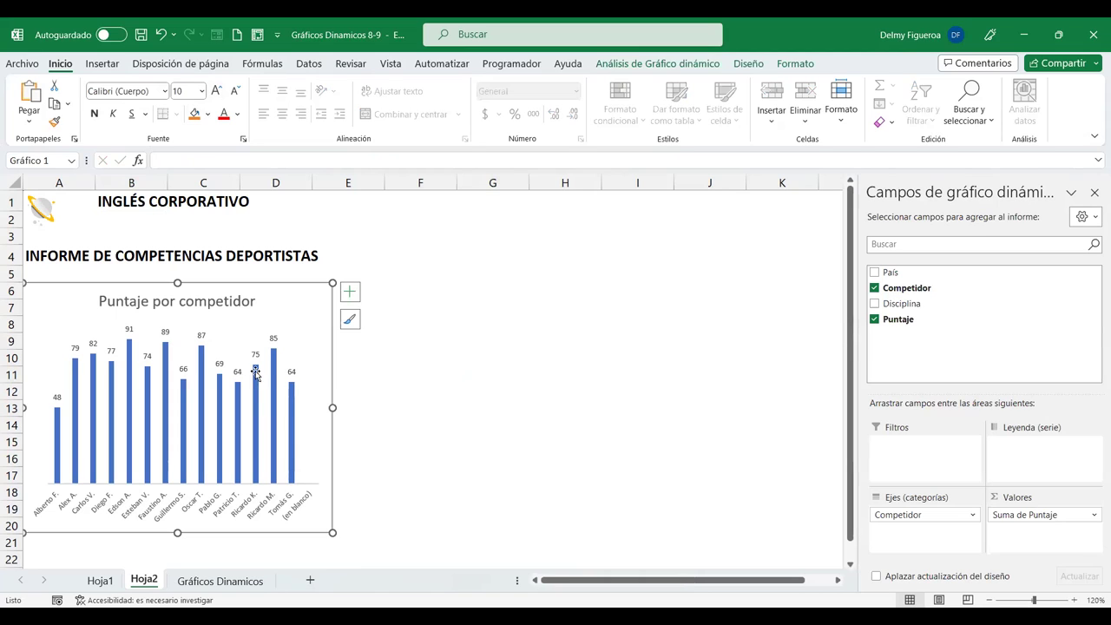
pyautogui.moveTo(274, 415)
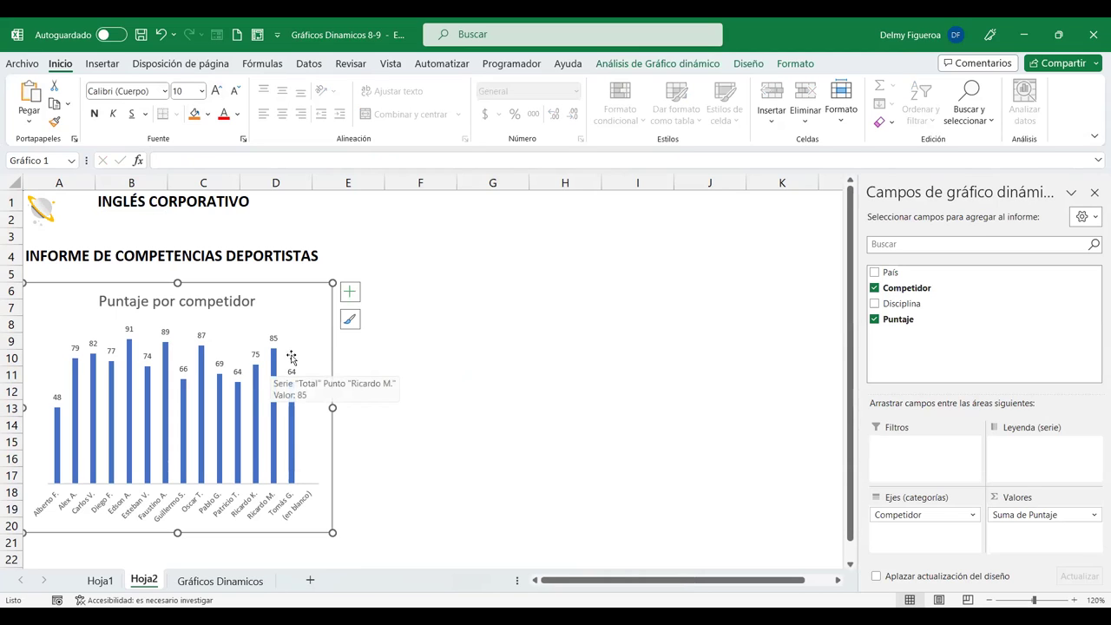
pyautogui.click(479, 355)
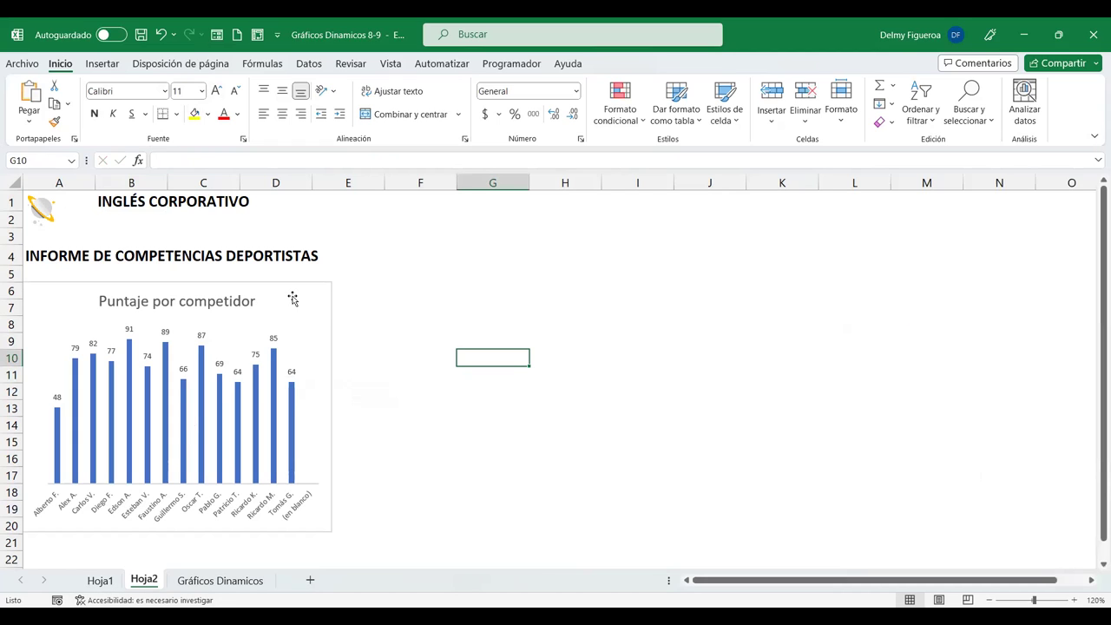
pyautogui.click(178, 300)
pyautogui.click(509, 306)
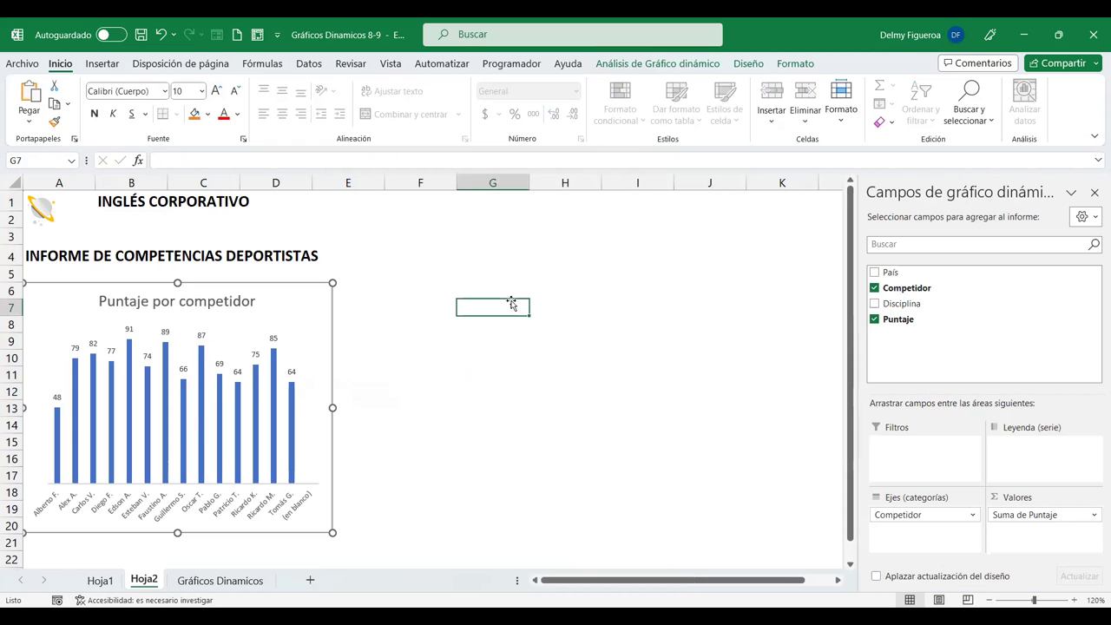
pyautogui.click(99, 581)
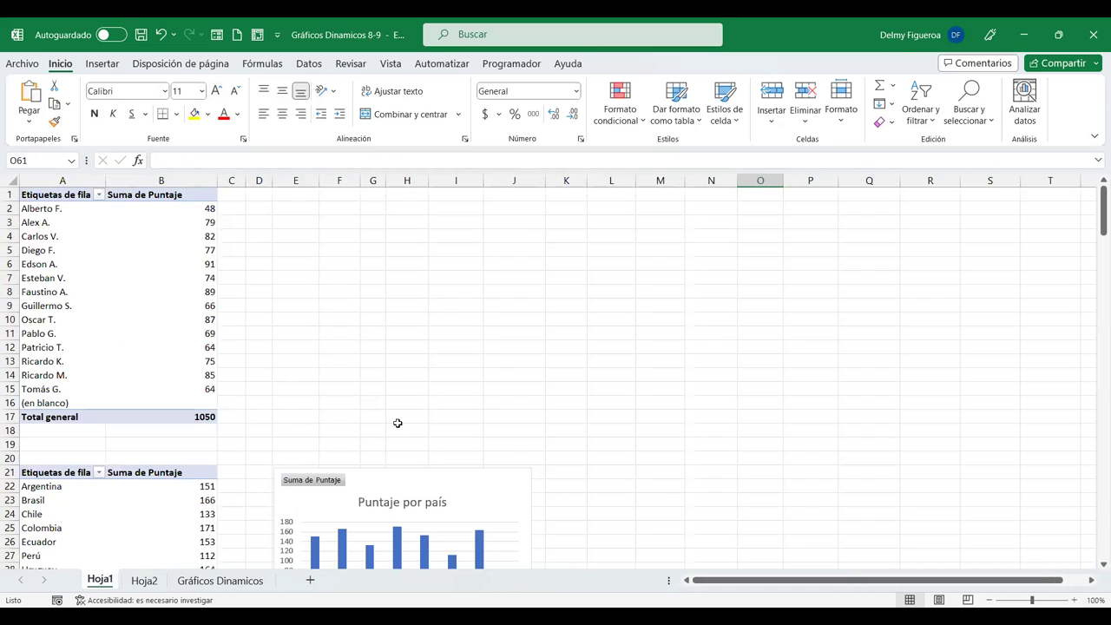
pyautogui.click(433, 481)
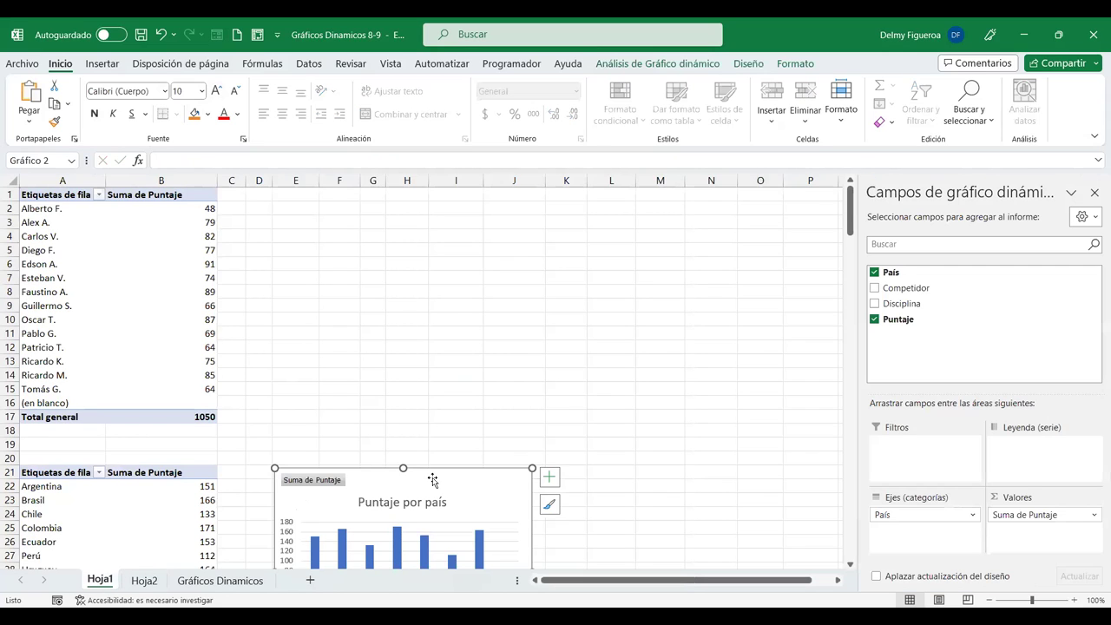
pyautogui.click(141, 581)
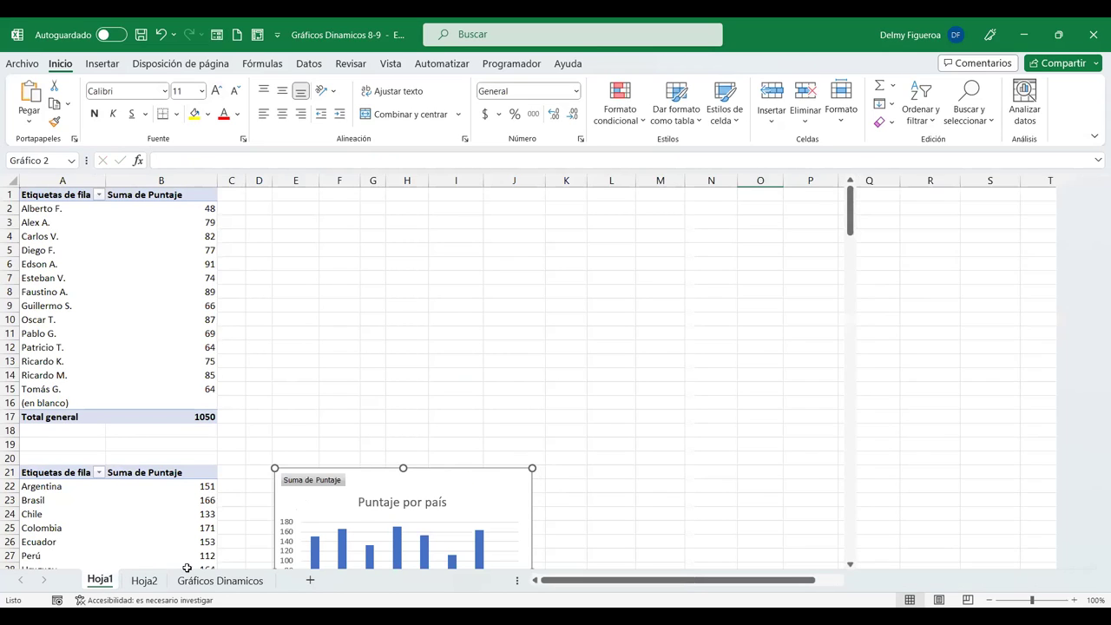
# Step: Paste the chart at cell F6 on Hoja2, beside the competitor chart
pyautogui.click(141, 588)
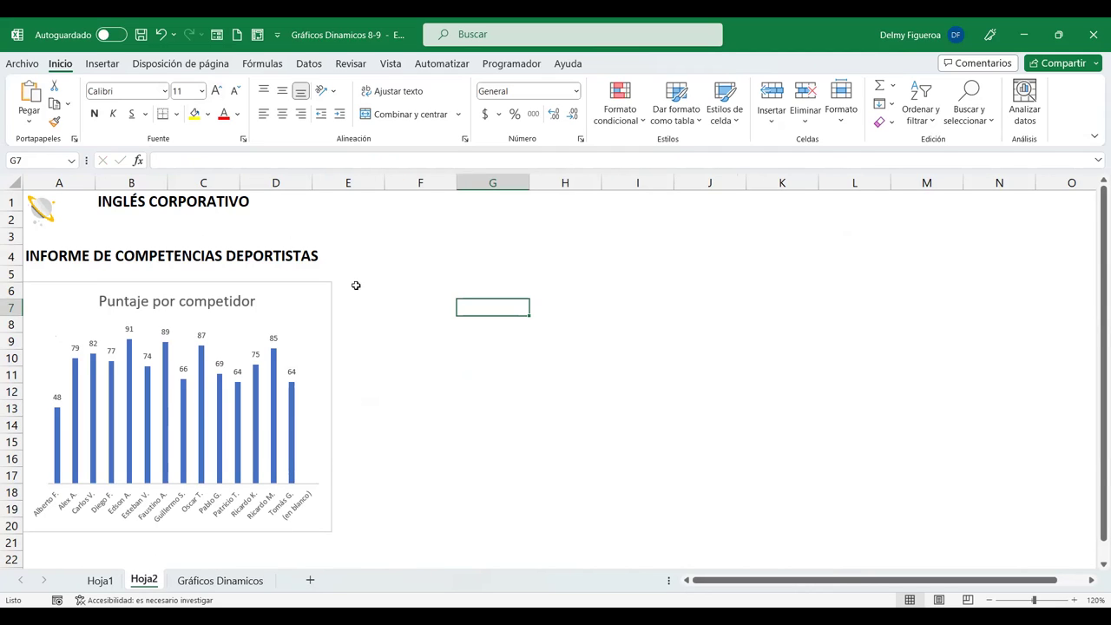
pyautogui.click(370, 289)
pyautogui.click(415, 287)
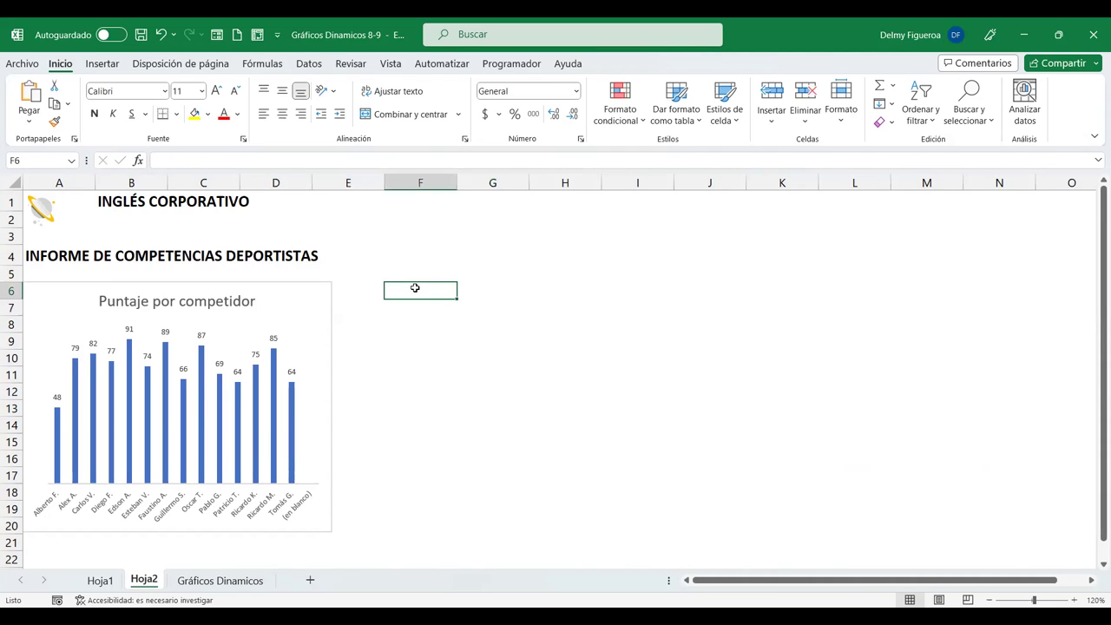
pyautogui.click(415, 288)
pyautogui.hotkey('ctrl', 'v')
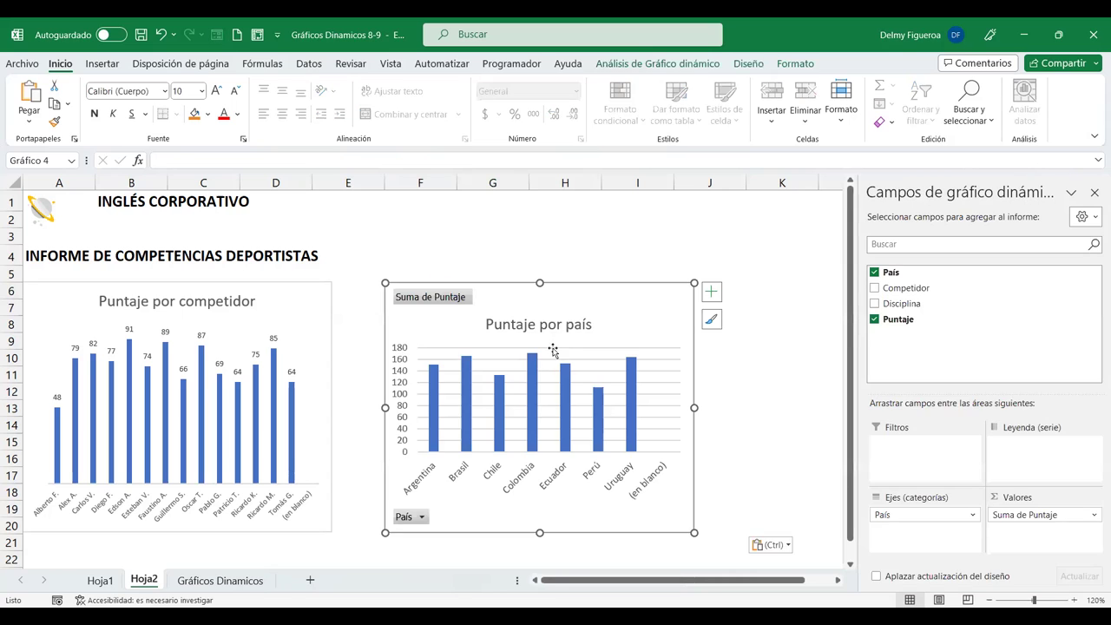
# Step: Hide all the chart's field buttons and add outside-end value labels to each bar
pyautogui.rightClick(456, 299)
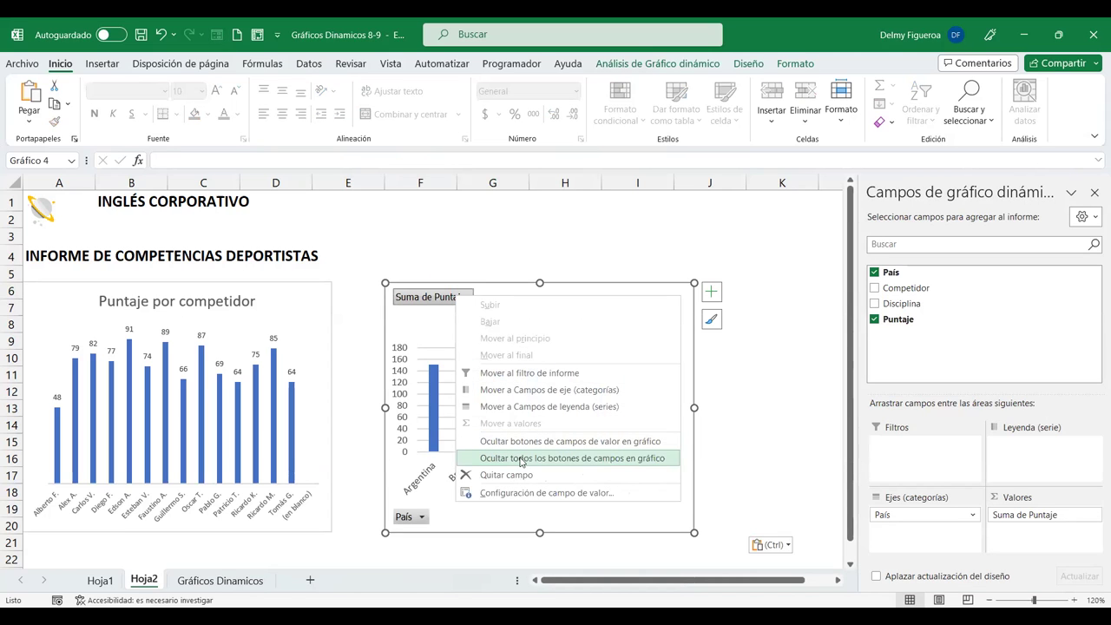
pyautogui.click(521, 458)
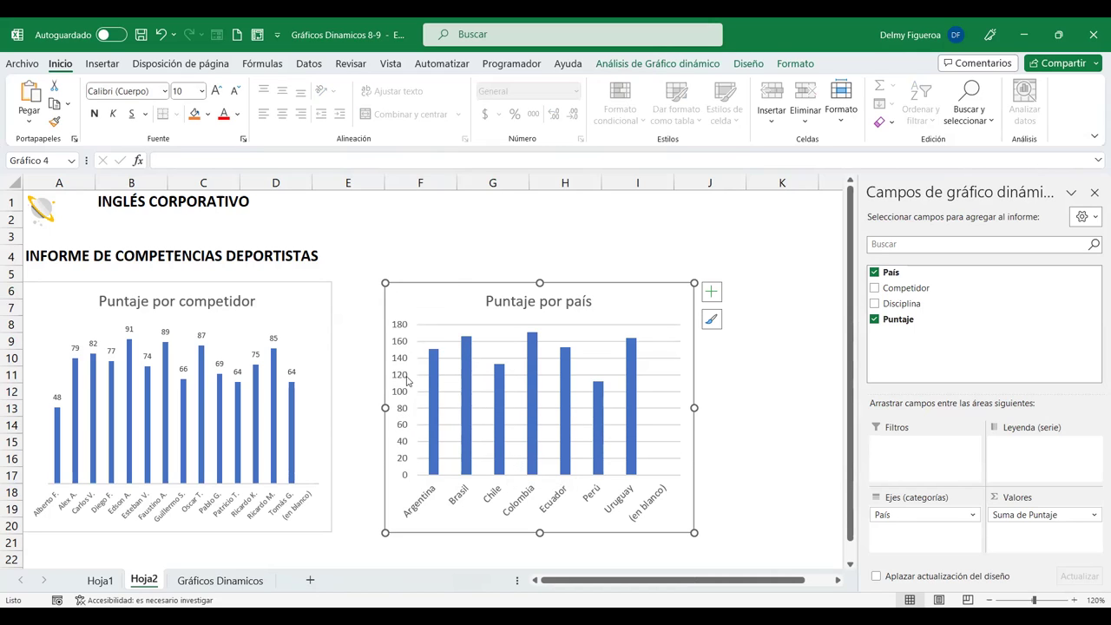
pyautogui.click(469, 371)
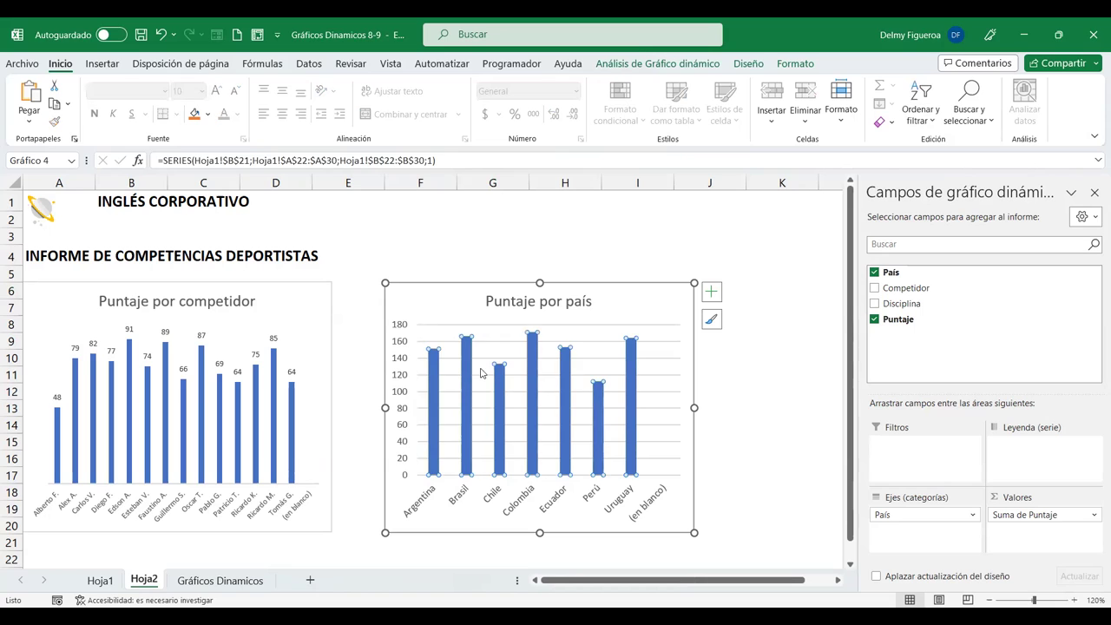
pyautogui.click(712, 295)
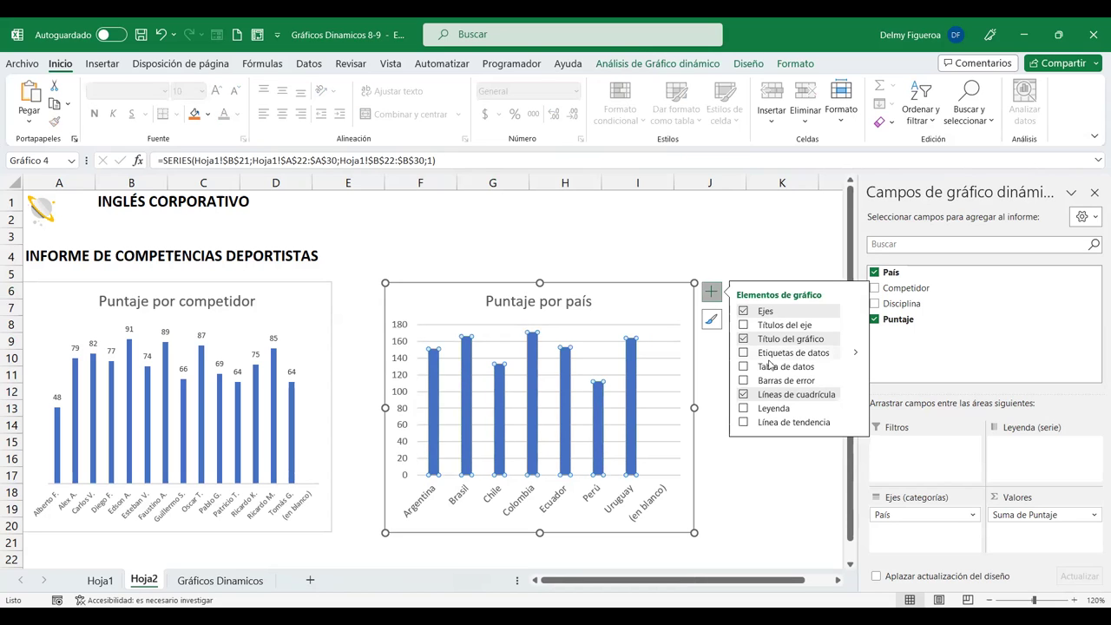
pyautogui.moveTo(856, 354)
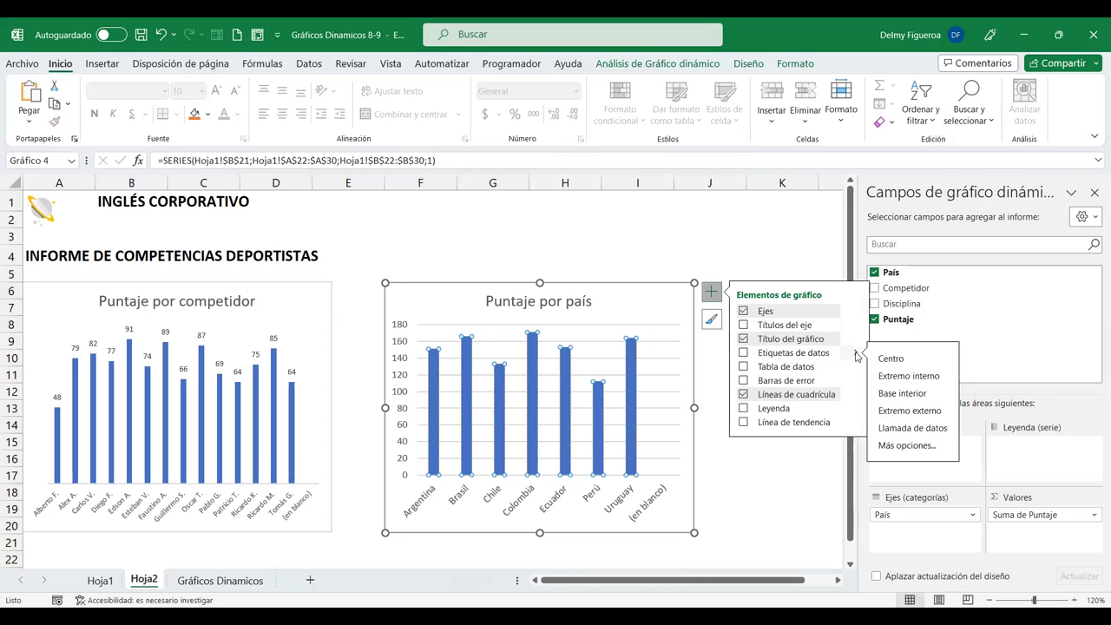
pyautogui.click(927, 412)
# Step: Delete the chart's vertical axis and remove its gridlines
pyautogui.click(406, 349)
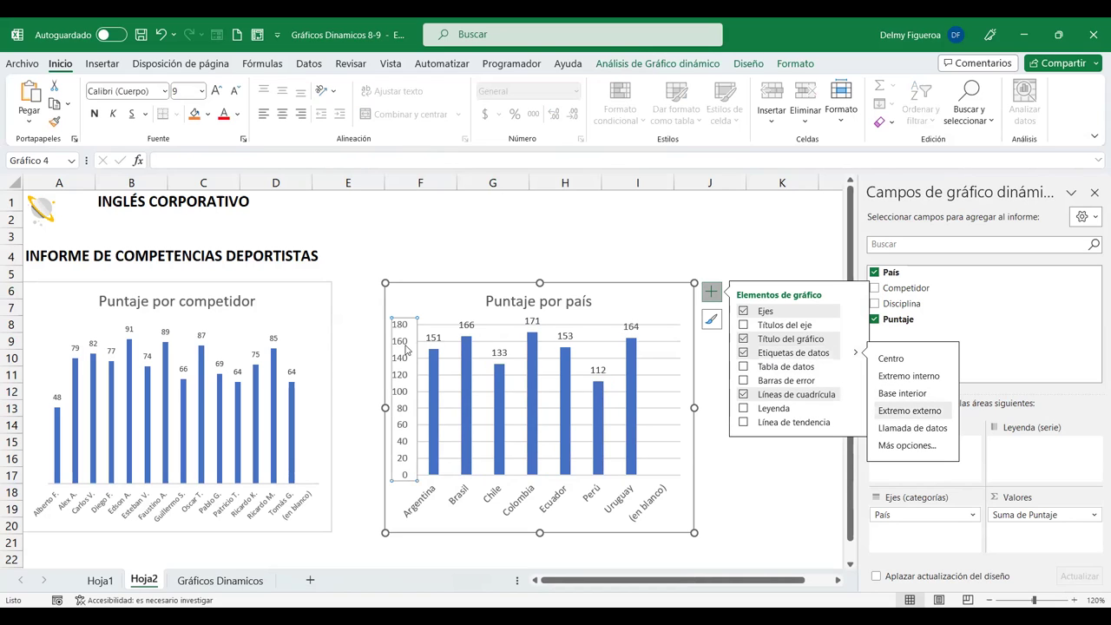
pyautogui.rightClick(406, 349)
pyautogui.click(449, 357)
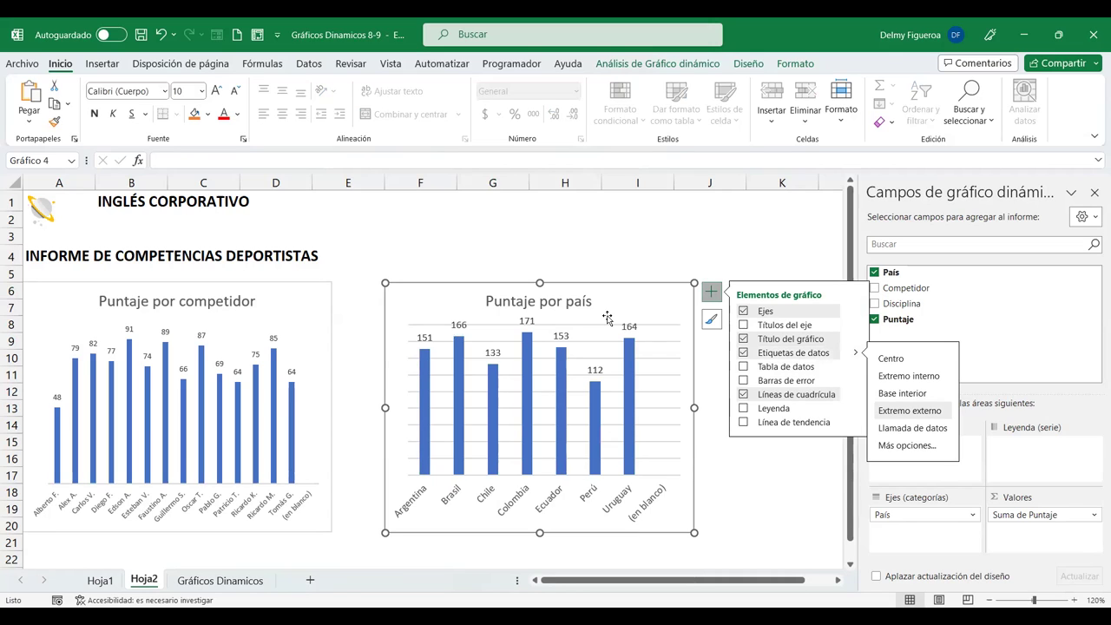
pyautogui.click(743, 395)
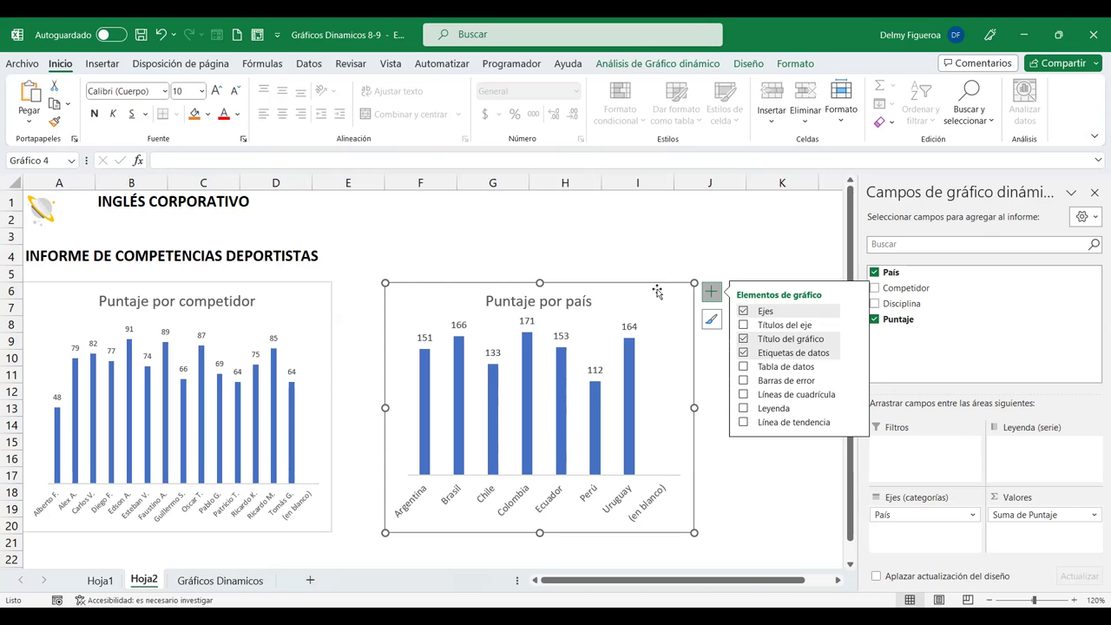
# Step: Open the PivotTable Options display page, then cancel with Esc leaving everything unchanged
pyautogui.rightClick(657, 291)
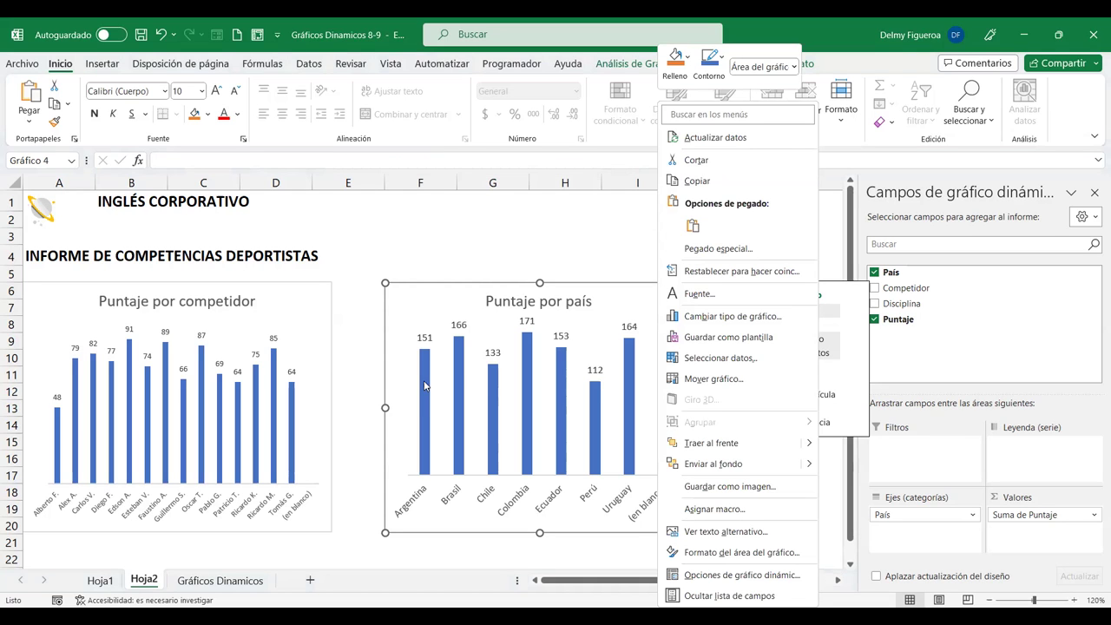
pyautogui.rightClick(402, 447)
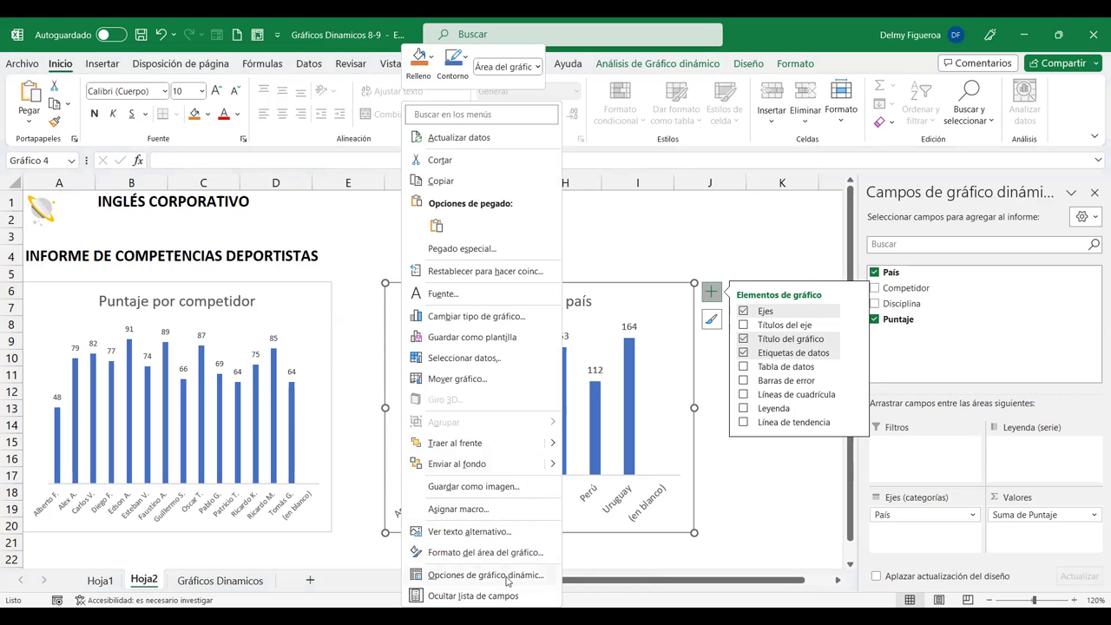
pyautogui.click(486, 575)
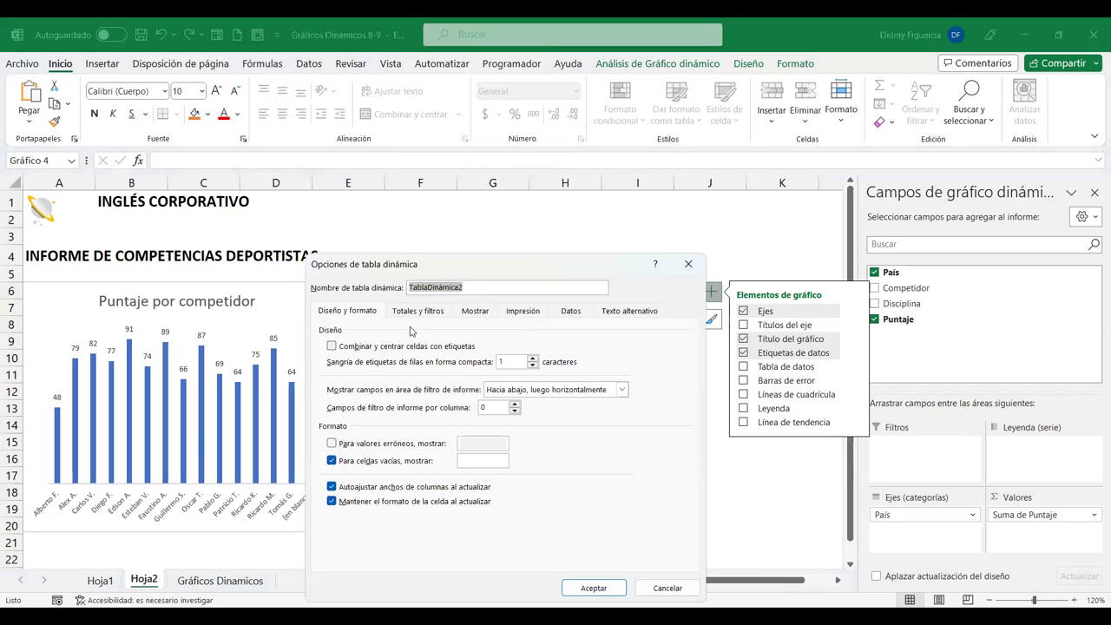
pyautogui.click(489, 316)
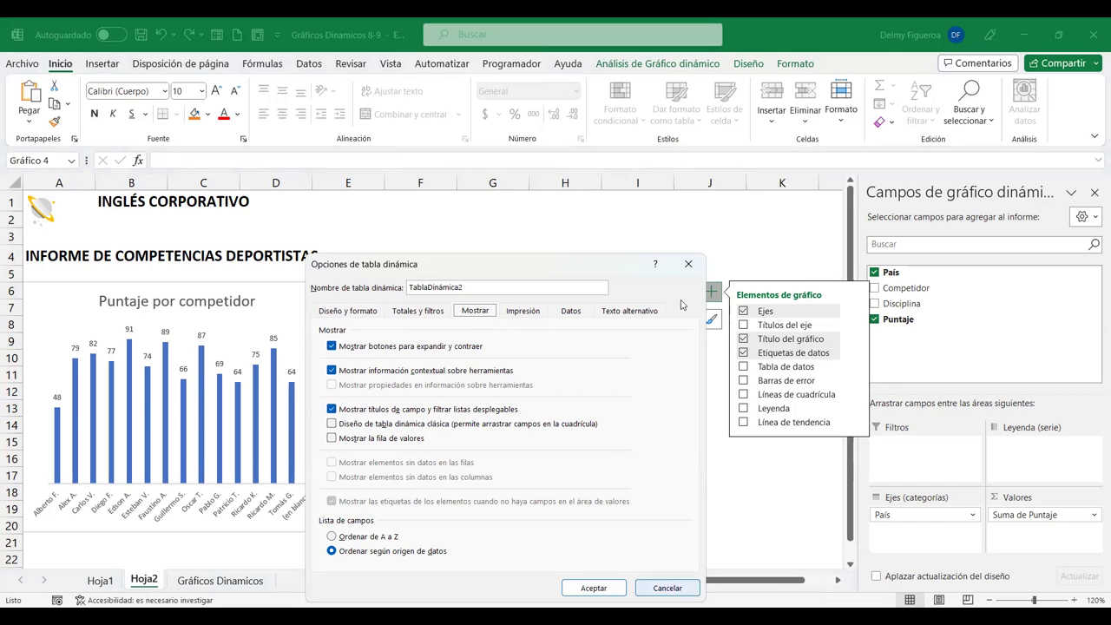
pyautogui.moveTo(669, 590); pyautogui.dragTo(704, 460)
pyautogui.press('Escape')
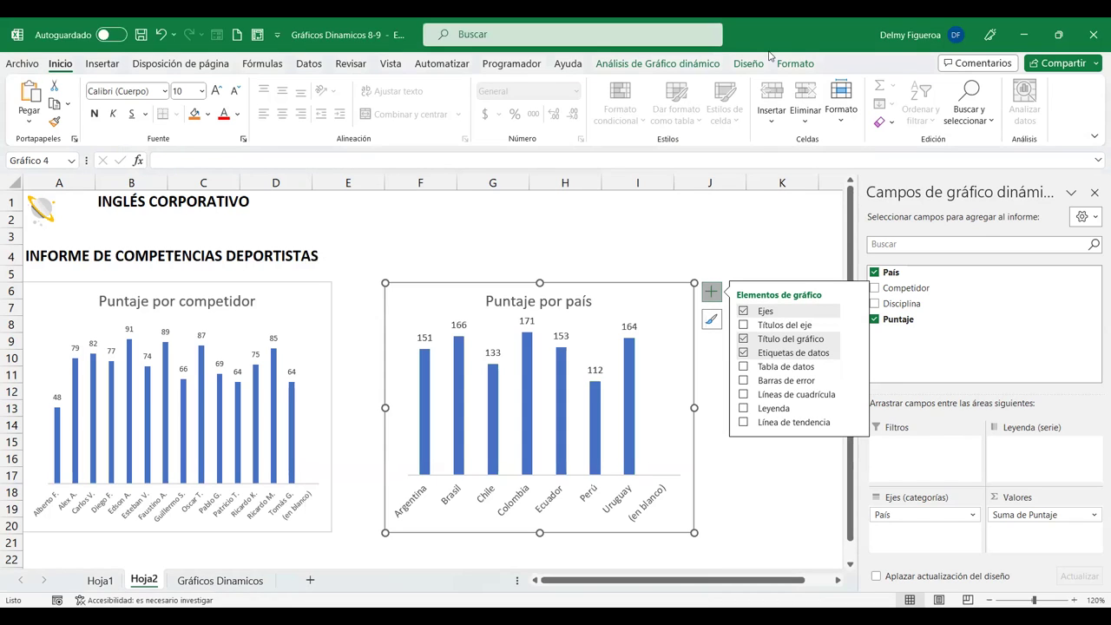
# Step: Inspect the Botones de campo settings and toggle the PivotChart field list off and back on
pyautogui.click(748, 64)
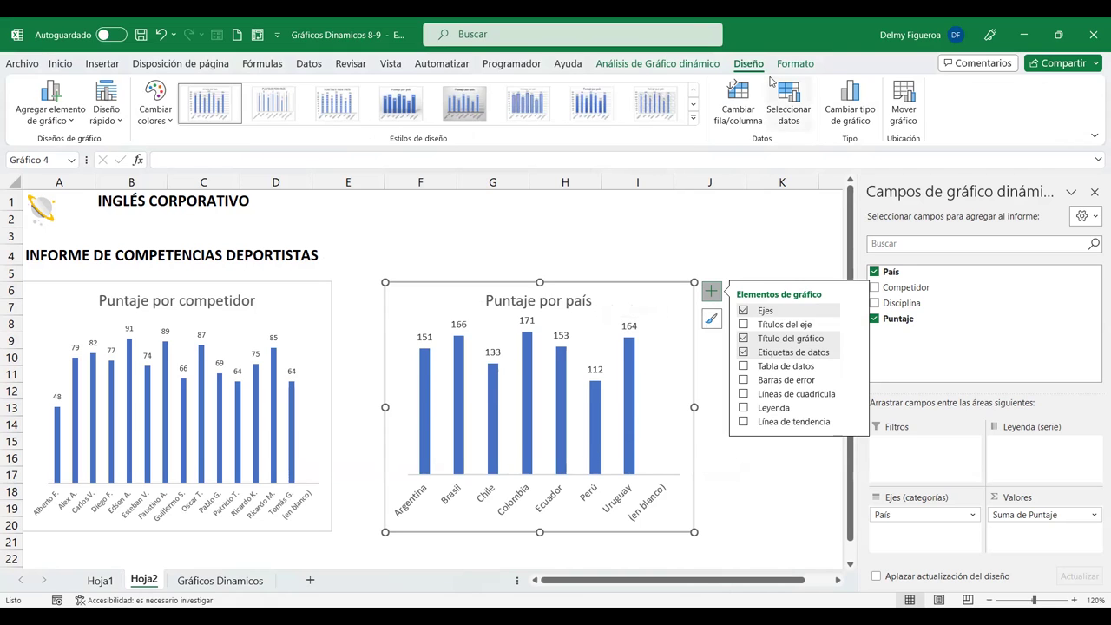
pyautogui.click(657, 63)
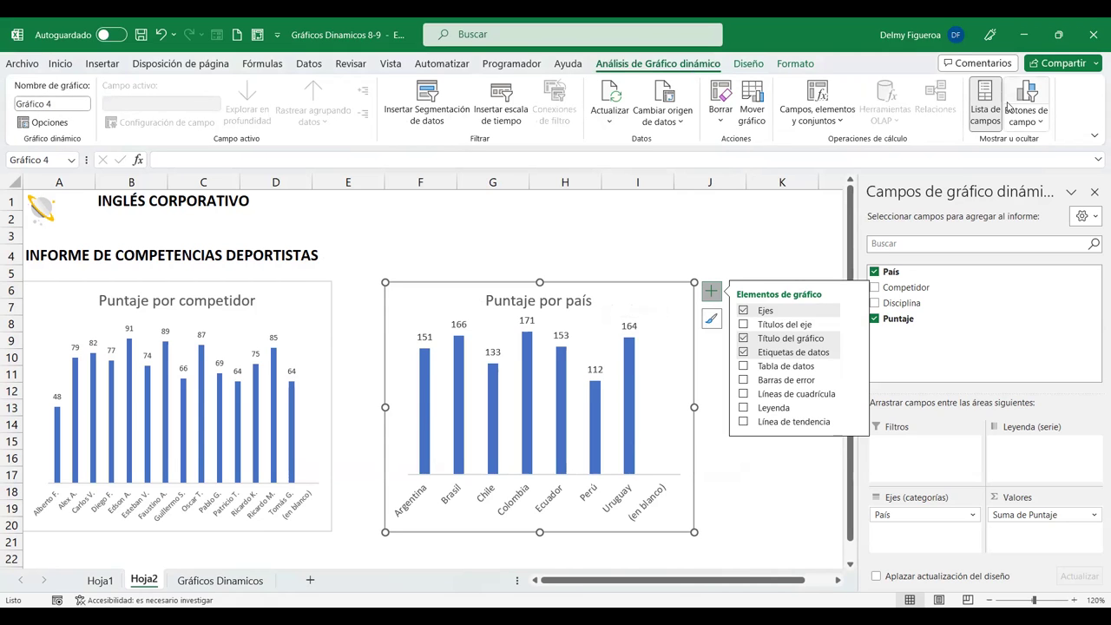
pyautogui.click(1036, 129)
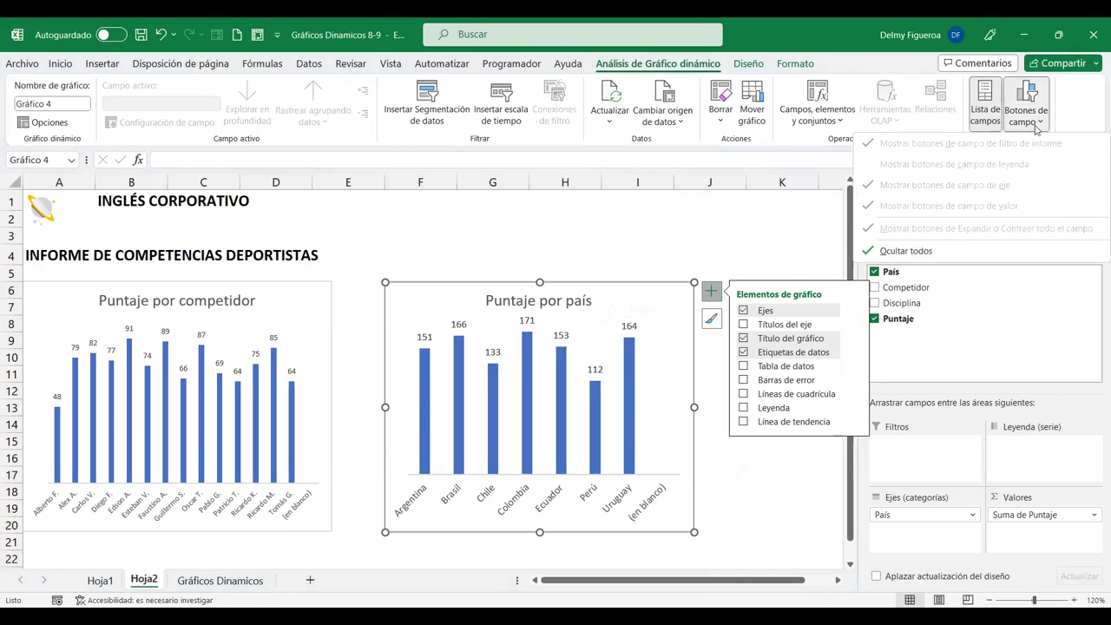
pyautogui.click(998, 121)
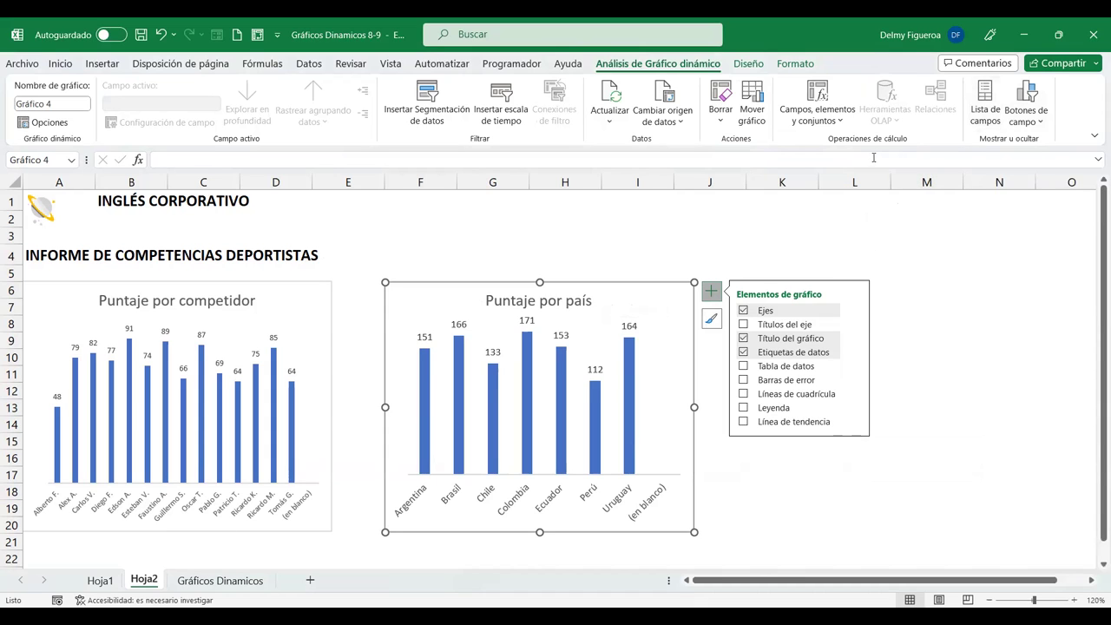
pyautogui.click(987, 106)
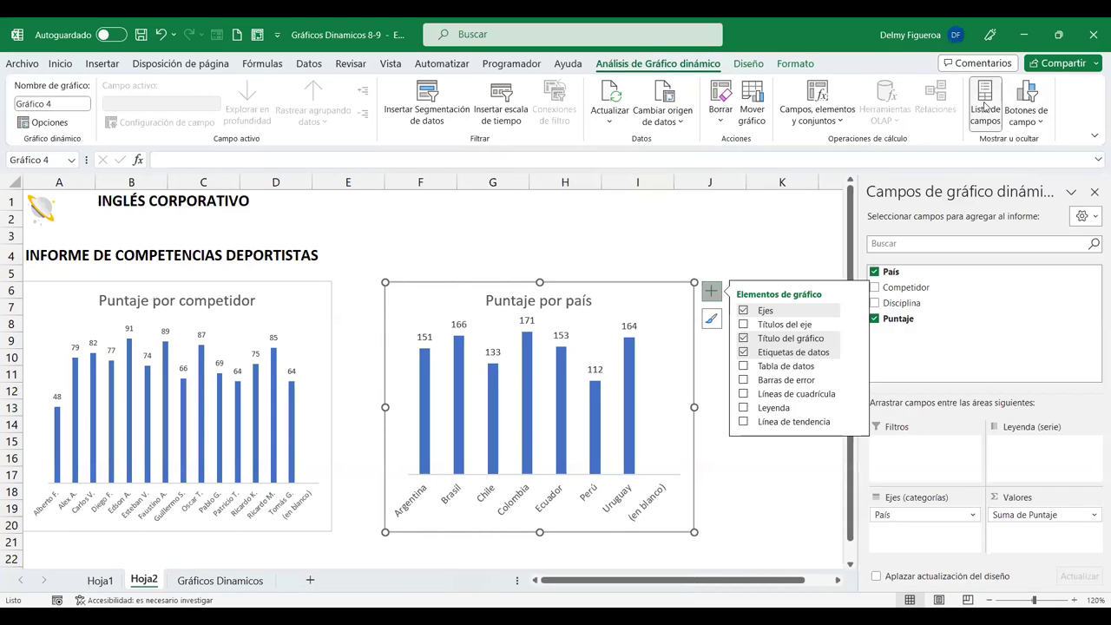
pyautogui.click(1045, 125)
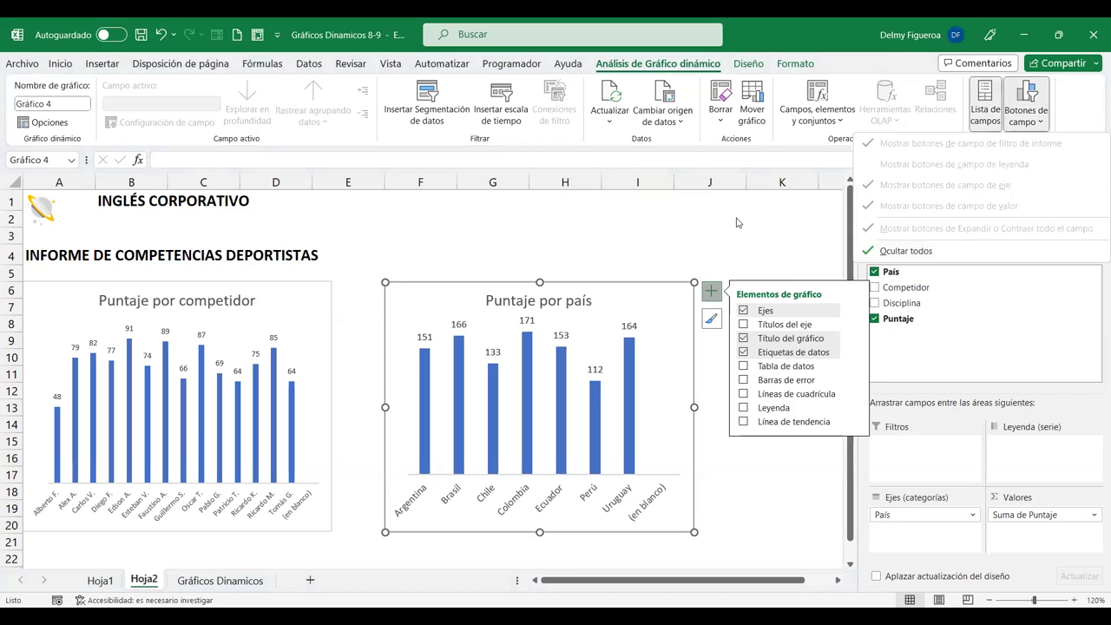
pyautogui.click(405, 331)
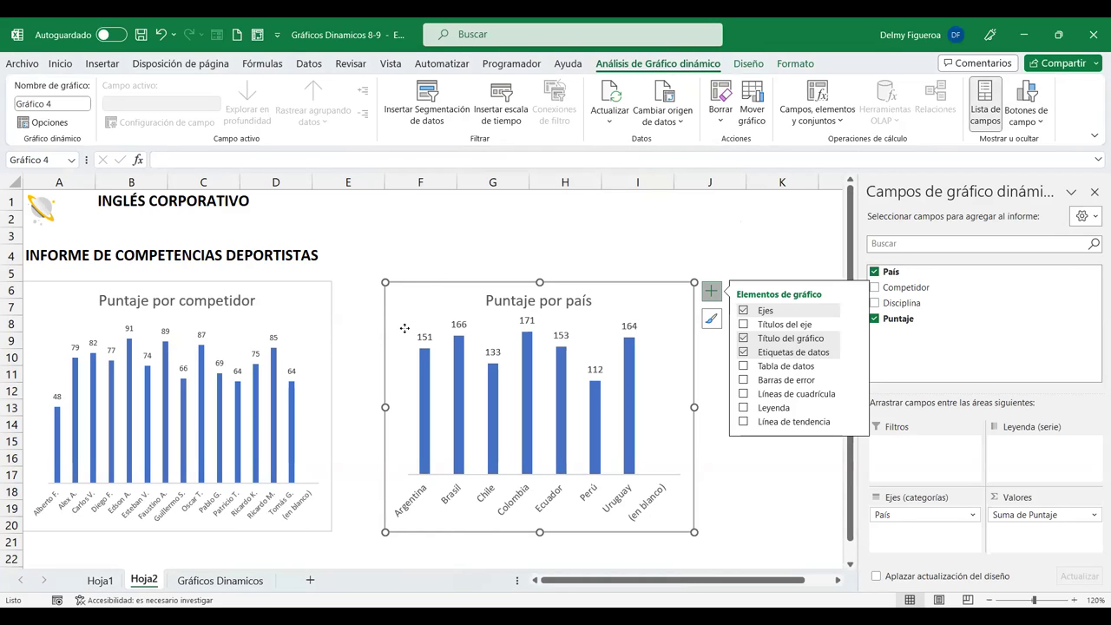
# Step: Deselect via cell G2, then right-click the Puntaje por país chart for its context menu
pyautogui.rightClick(404, 333)
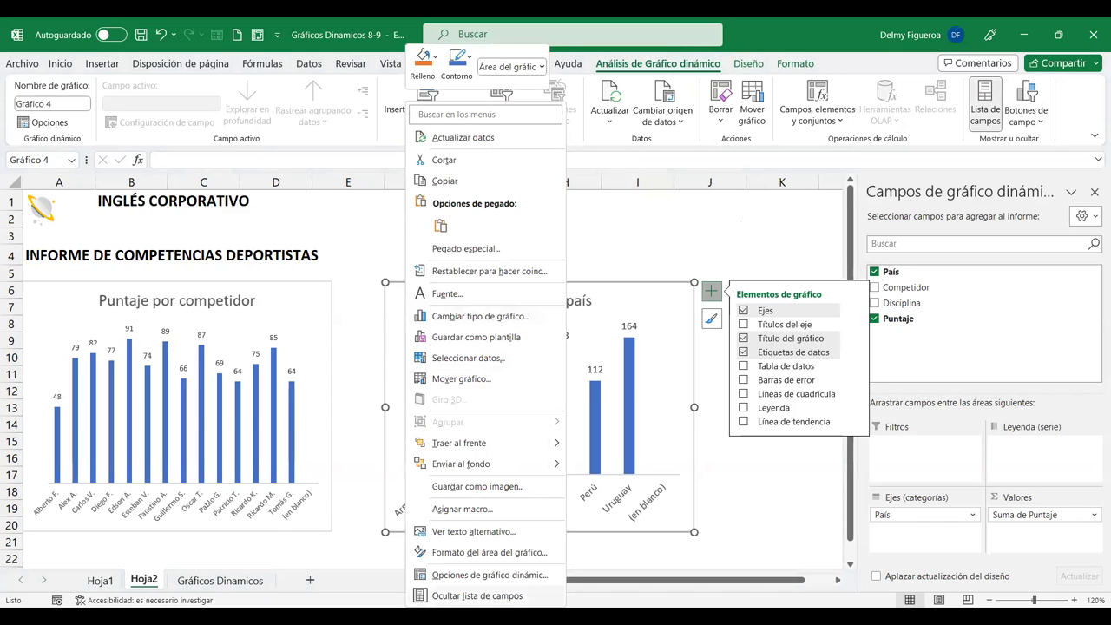
pyautogui.click(350, 369)
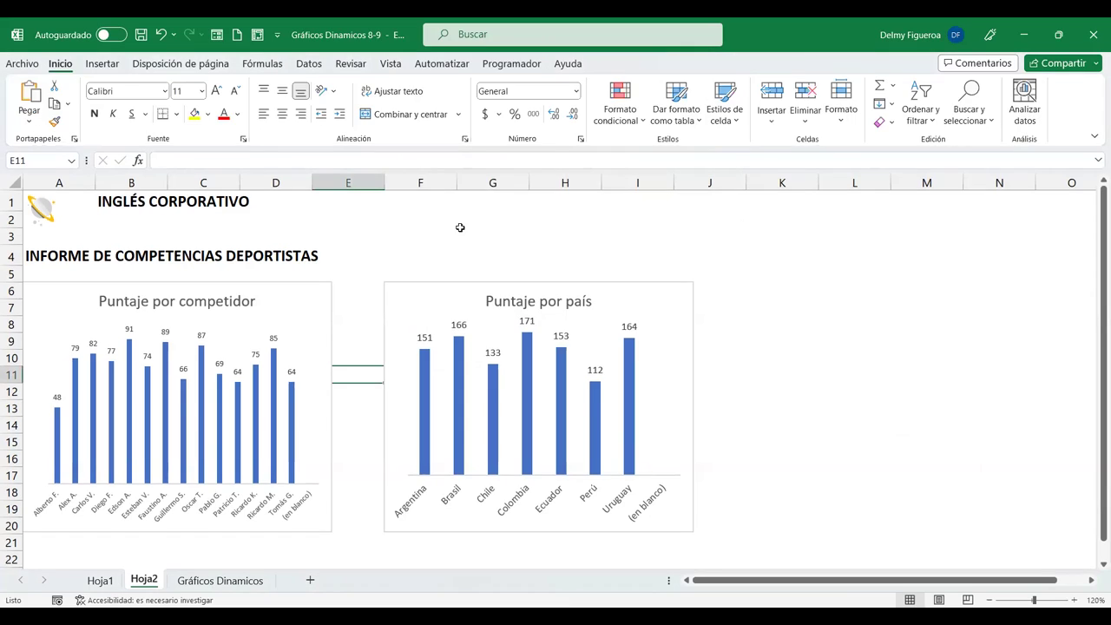
pyautogui.rightClick(460, 227)
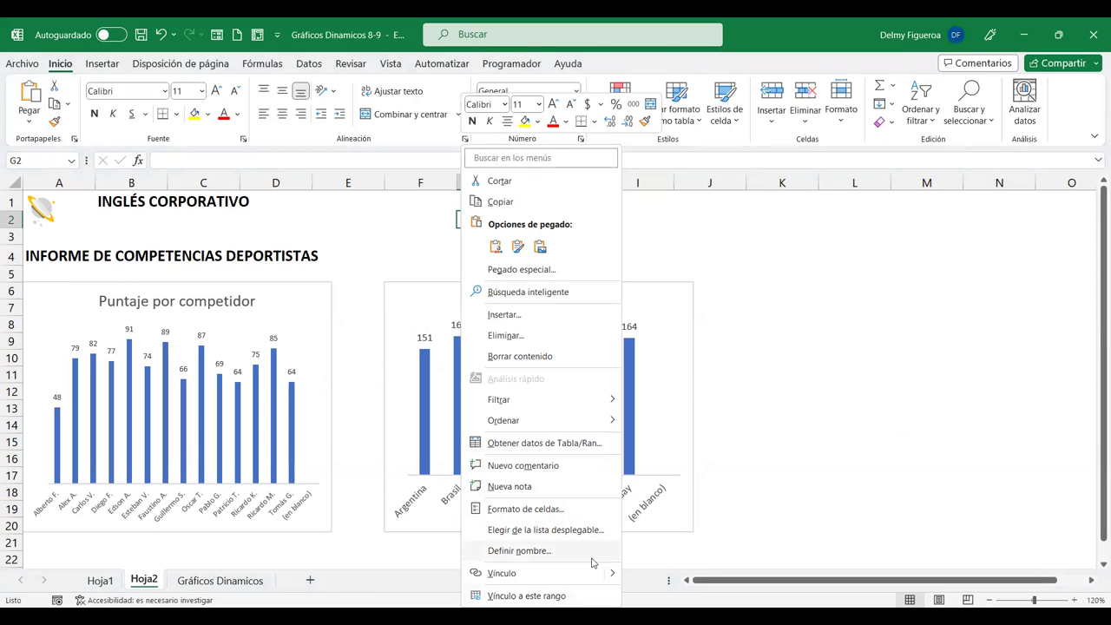
pyautogui.rightClick(414, 290)
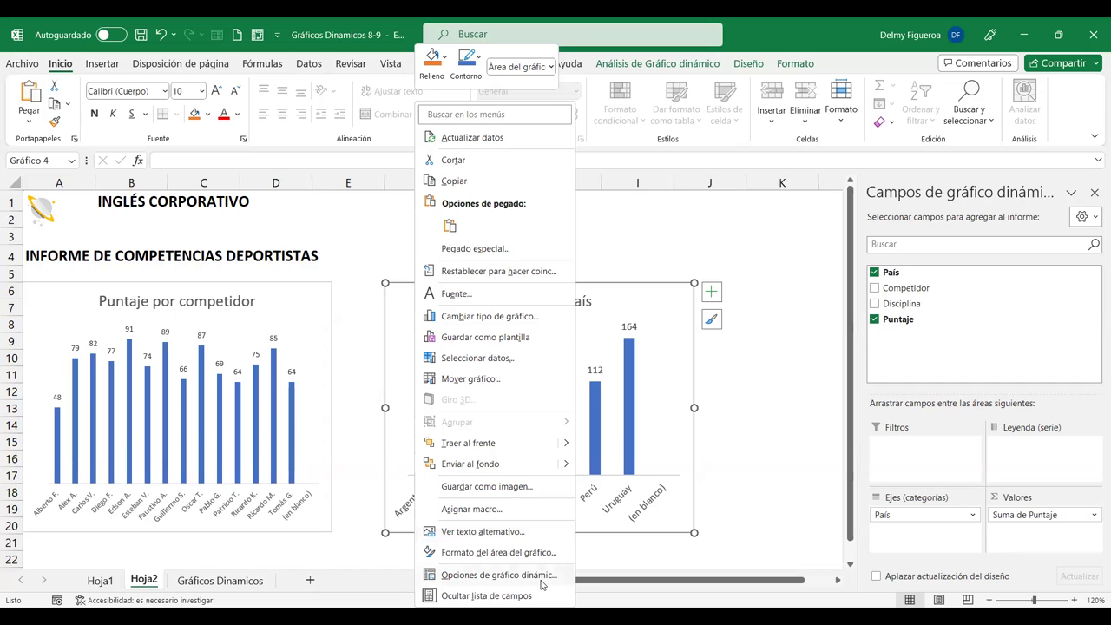
# Step: Browse the layout, totals, display, printing, data and alt-text PivotTable Options pages, then cancel
pyautogui.click(542, 576)
pyautogui.click(520, 315)
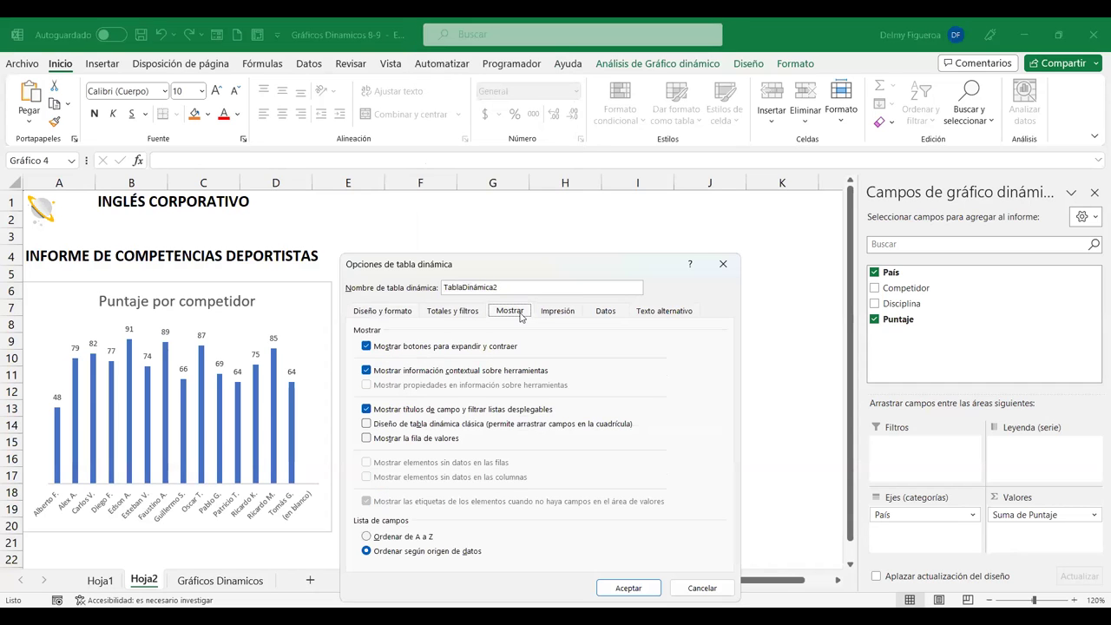
pyautogui.click(392, 314)
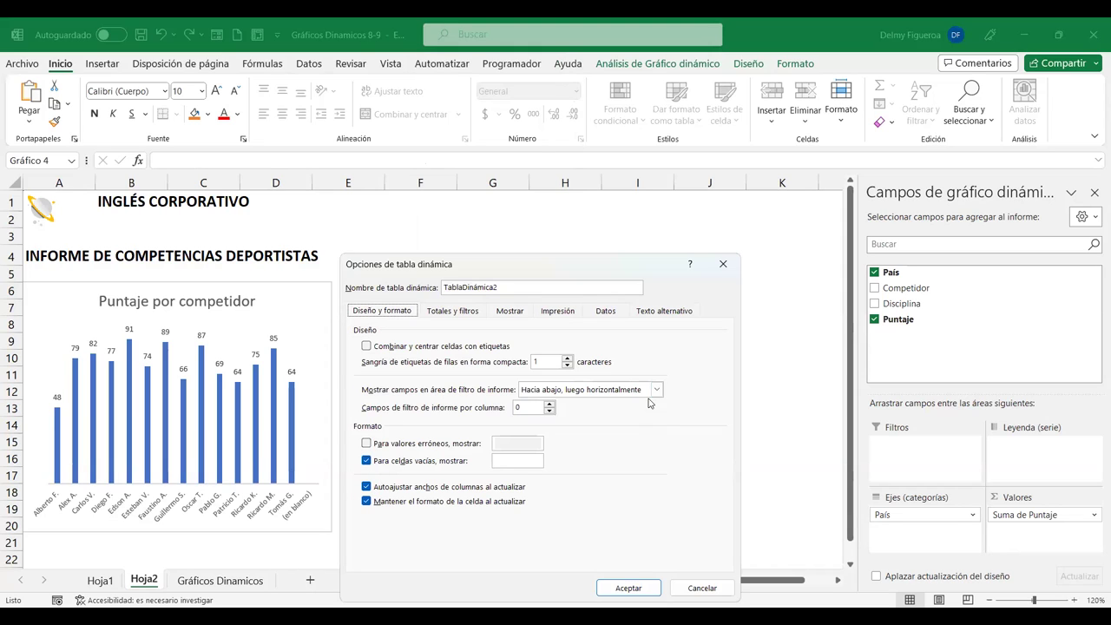
pyautogui.click(443, 312)
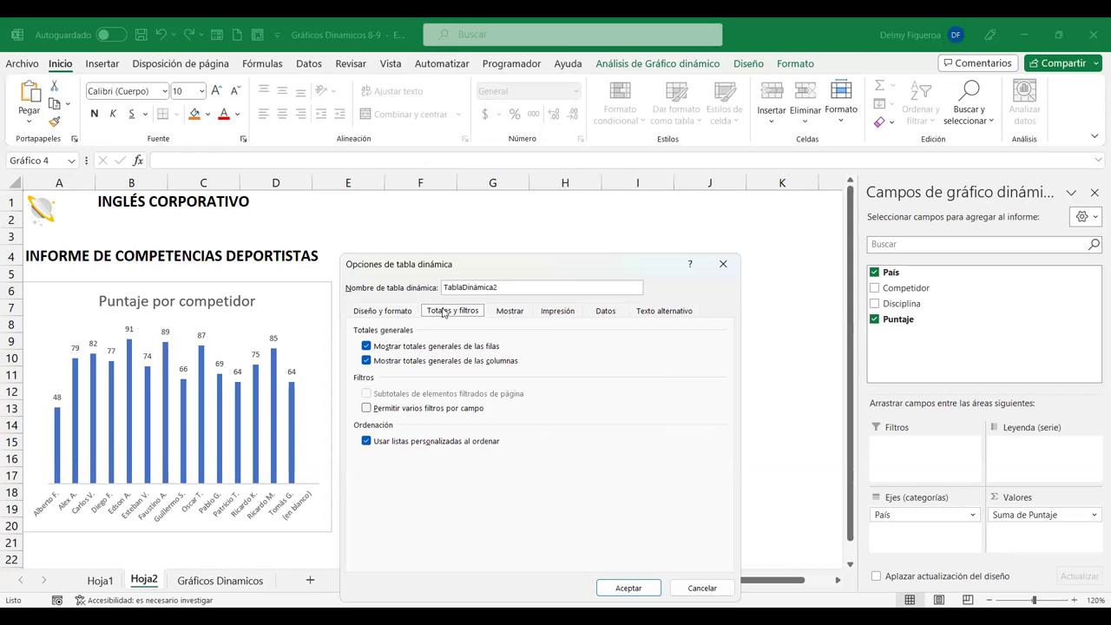
pyautogui.click(512, 313)
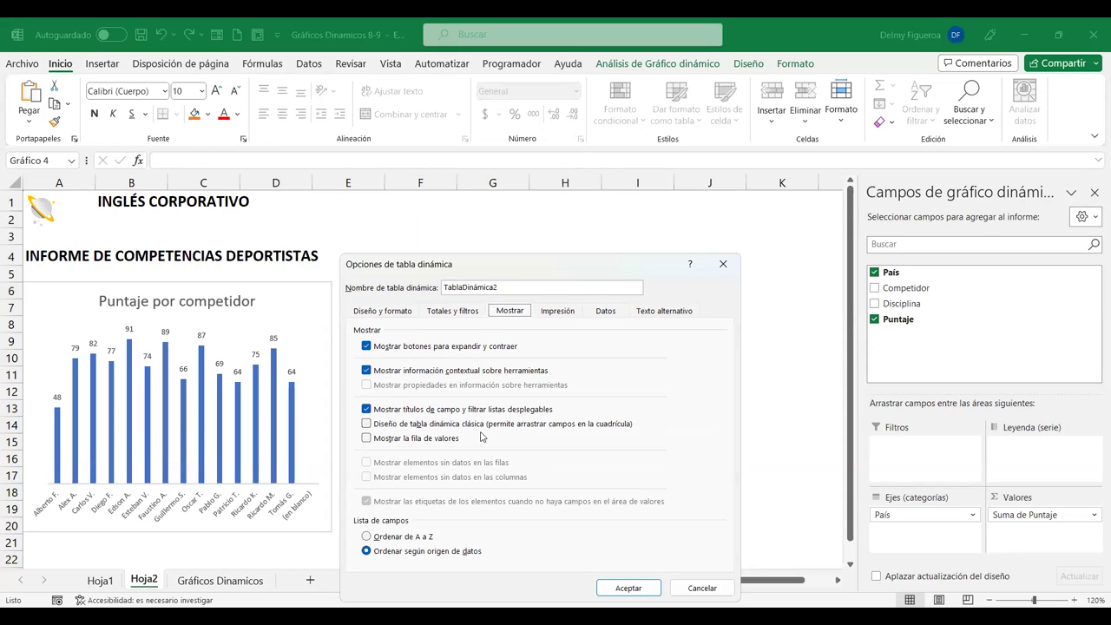
pyautogui.click(572, 311)
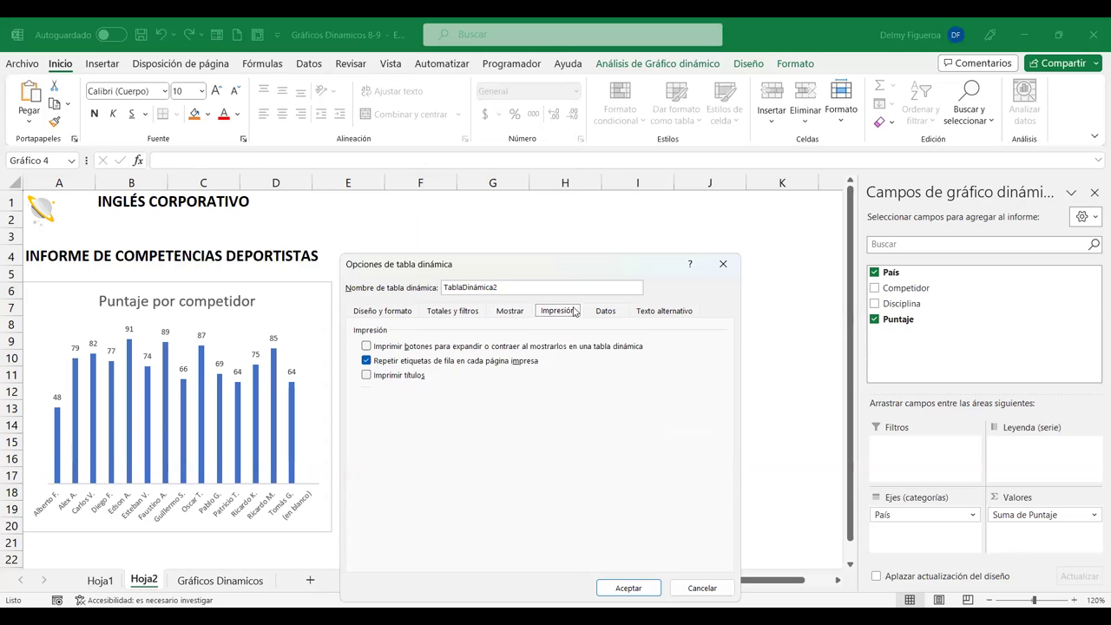
pyautogui.click(610, 315)
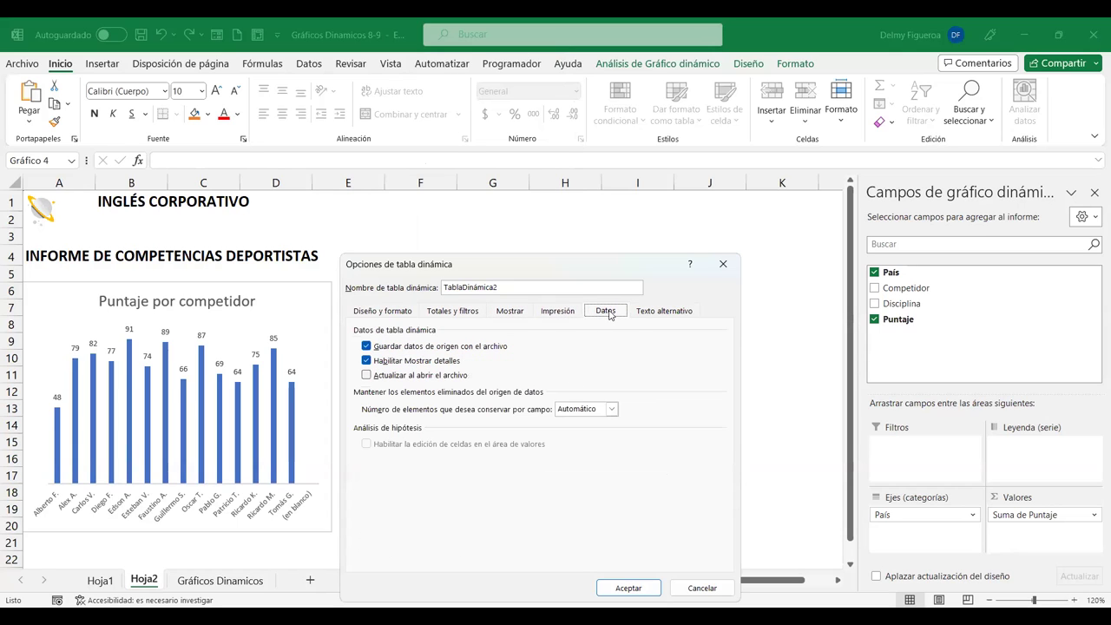
pyautogui.click(663, 317)
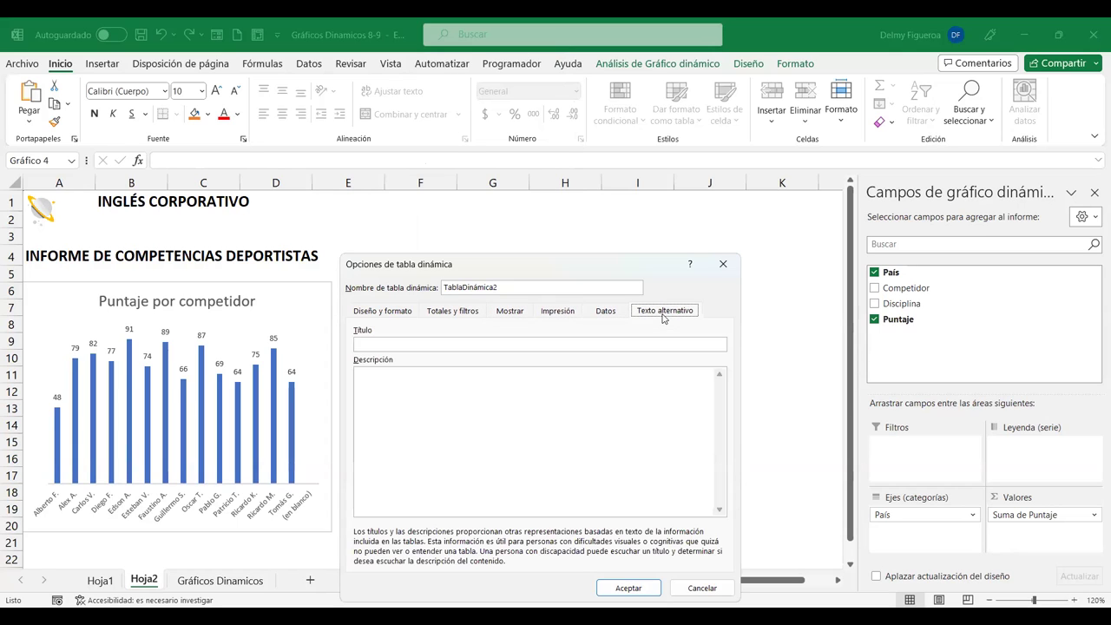
pyautogui.click(692, 592)
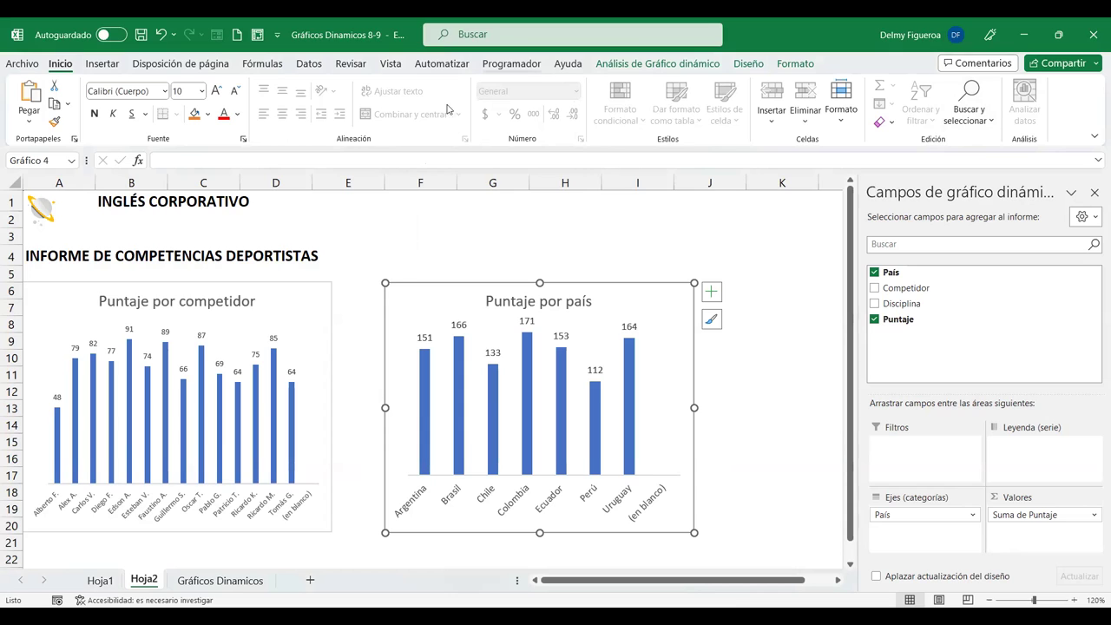
# Step: Drag the Puntaje por país chart left until it sits right against the competitor chart
pyautogui.moveTo(413, 281); pyautogui.dragTo(380, 283)
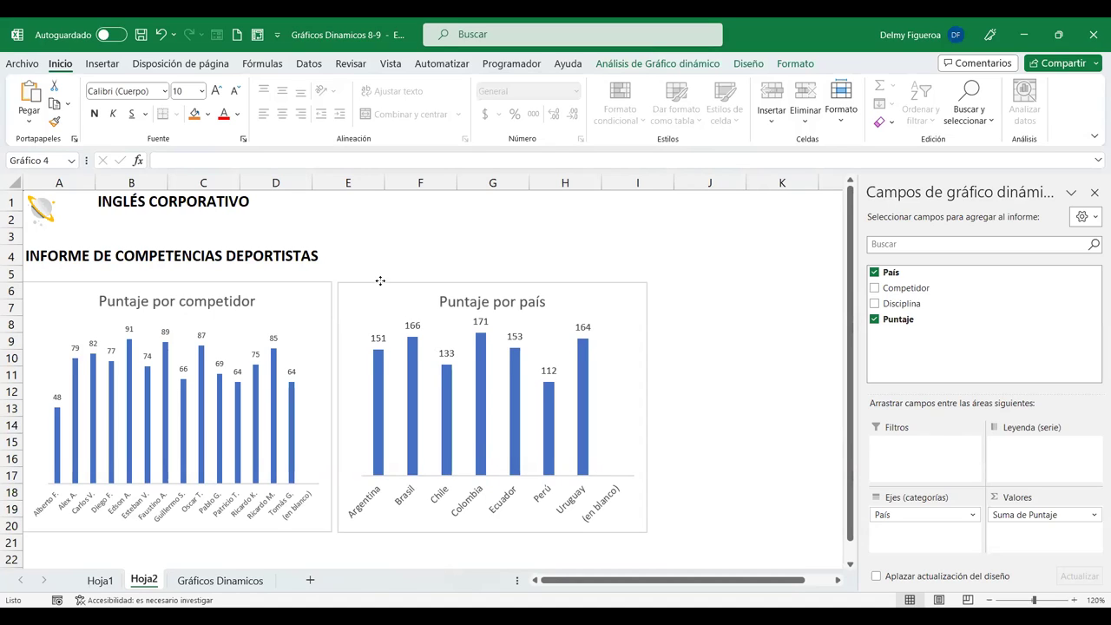
pyautogui.moveTo(380, 281); pyautogui.dragTo(382, 281)
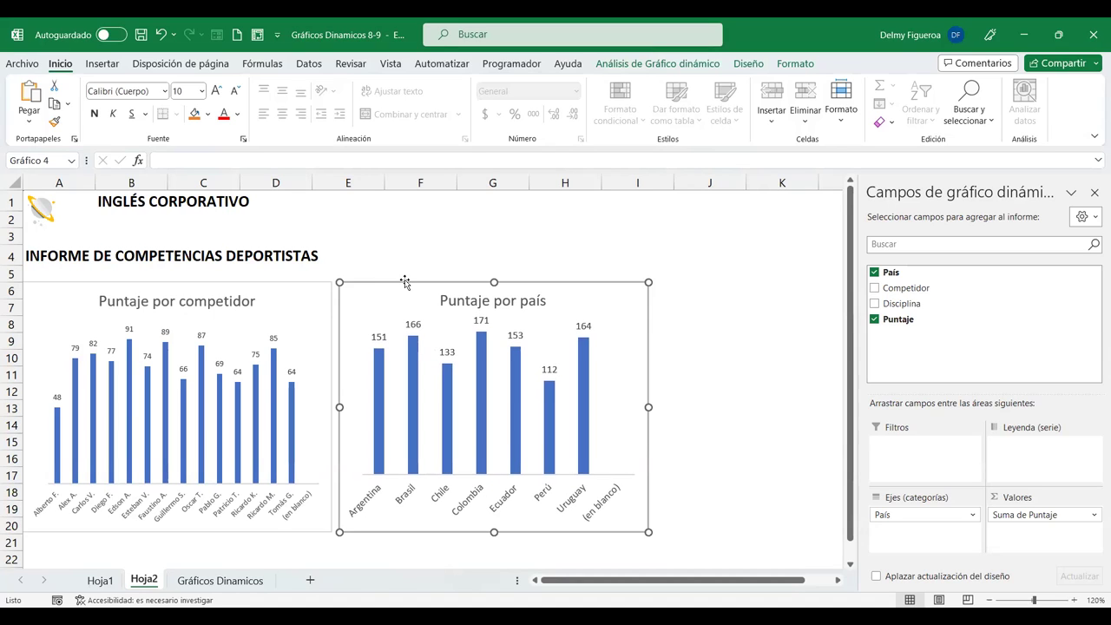
# Step: Change the Puntaje por país chart type to clustered horizontal bars
pyautogui.rightClick(592, 359)
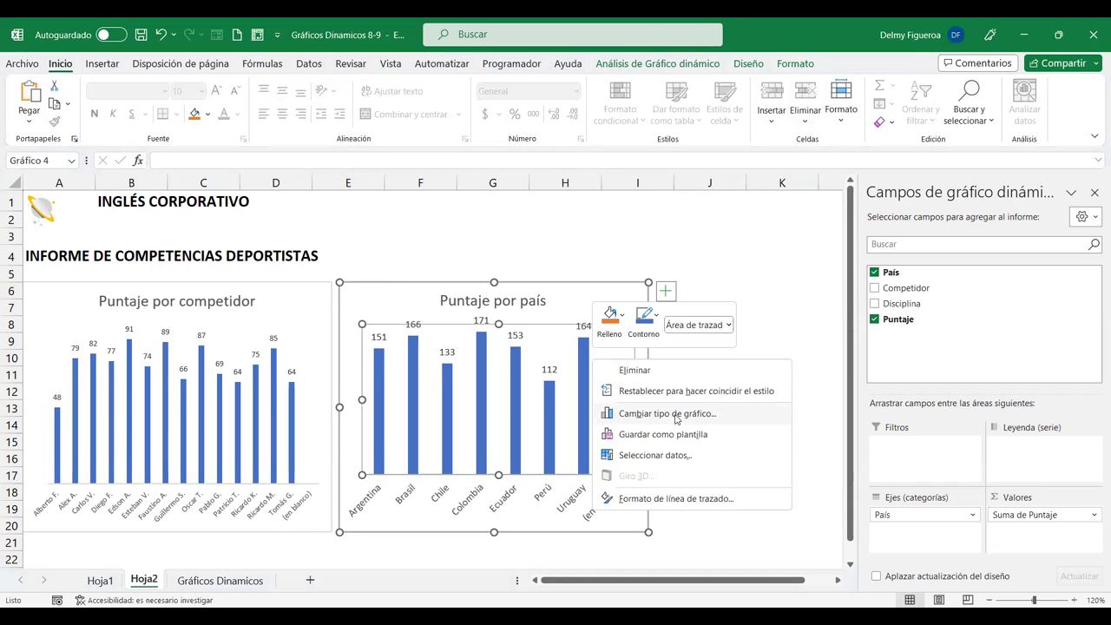
pyautogui.click(676, 420)
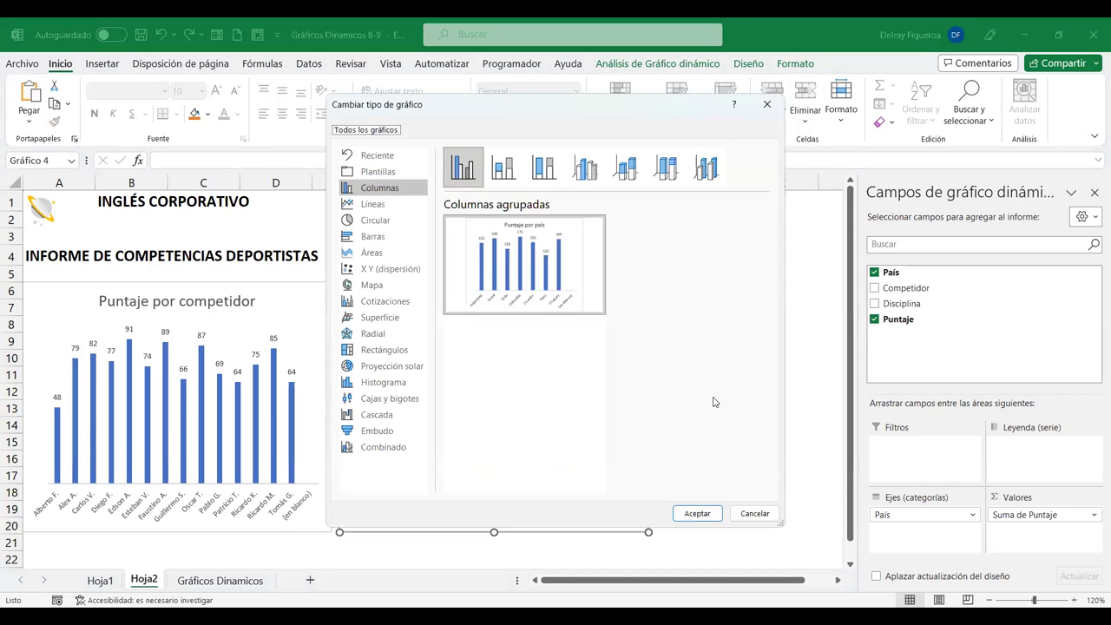
pyautogui.click(382, 221)
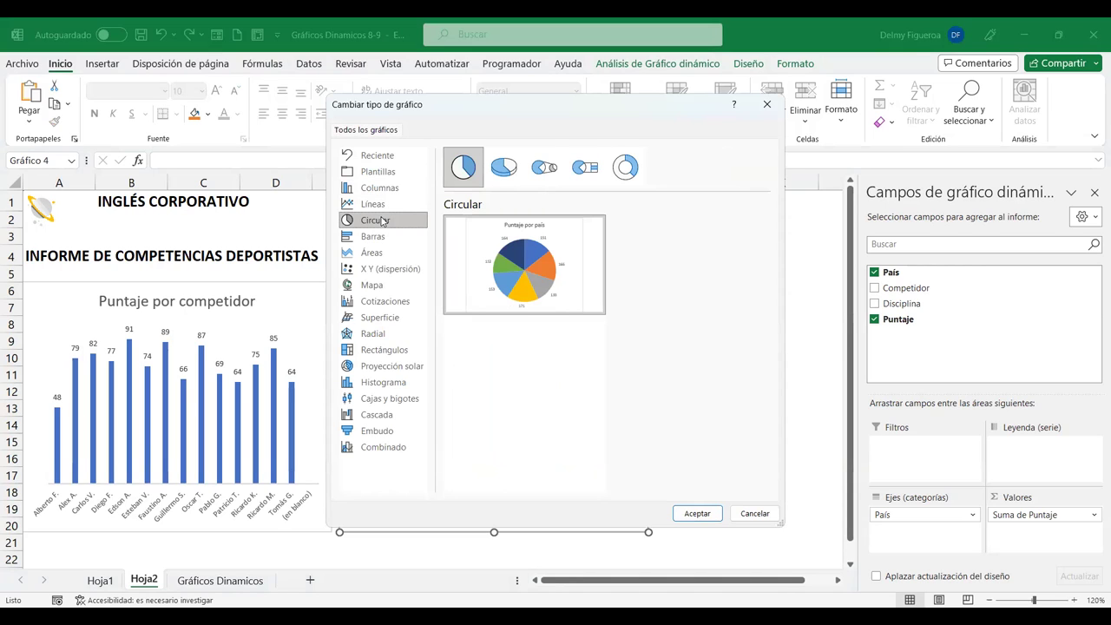
pyautogui.click(624, 170)
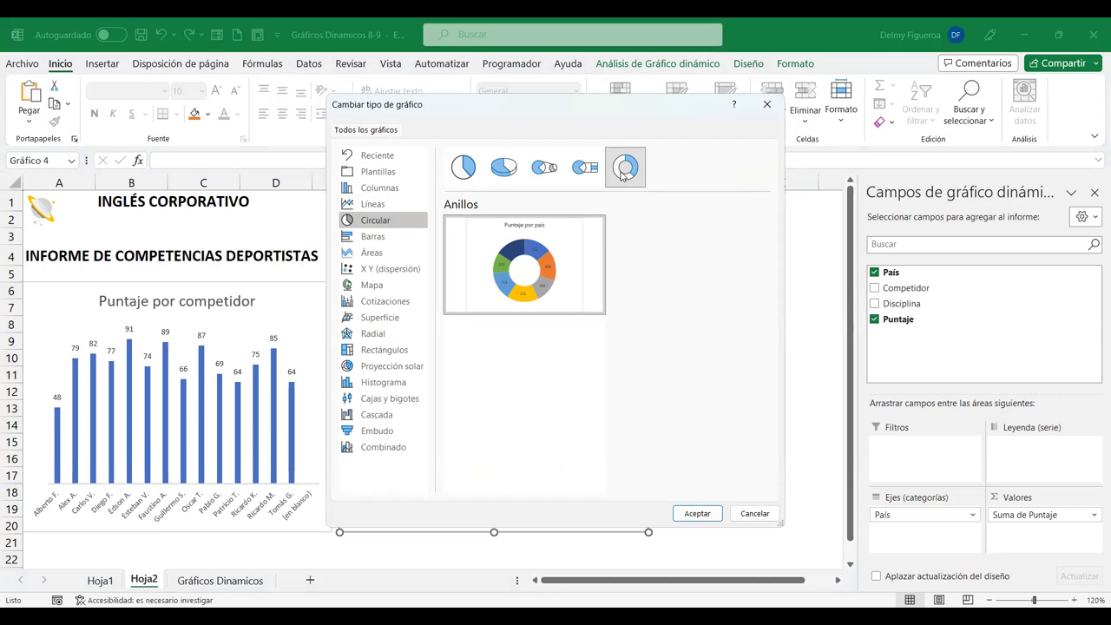
pyautogui.click(374, 237)
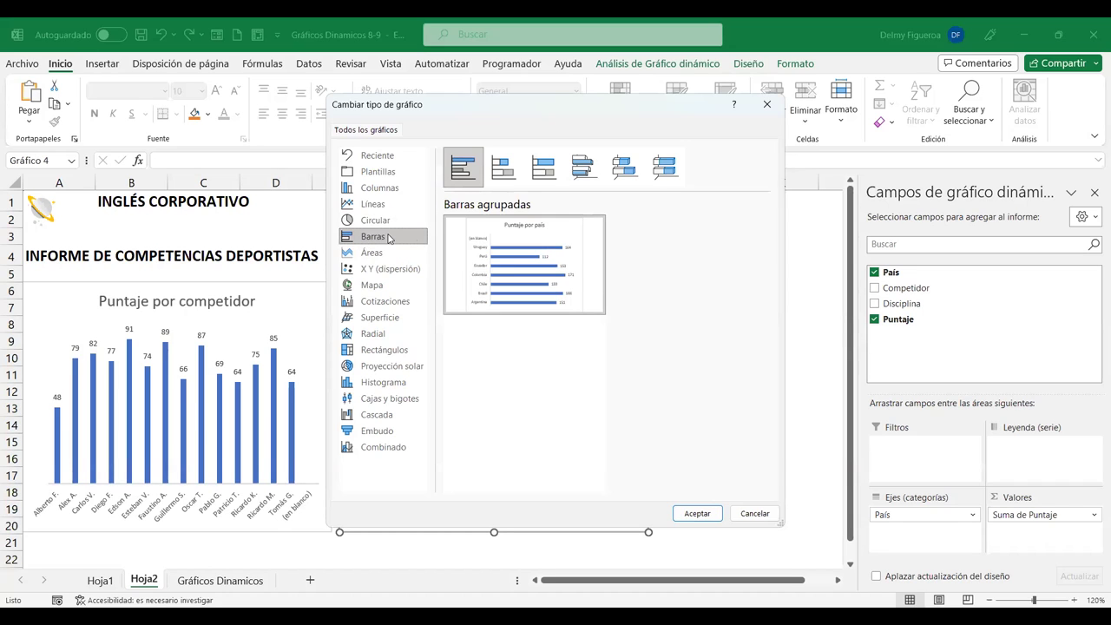
pyautogui.click(699, 517)
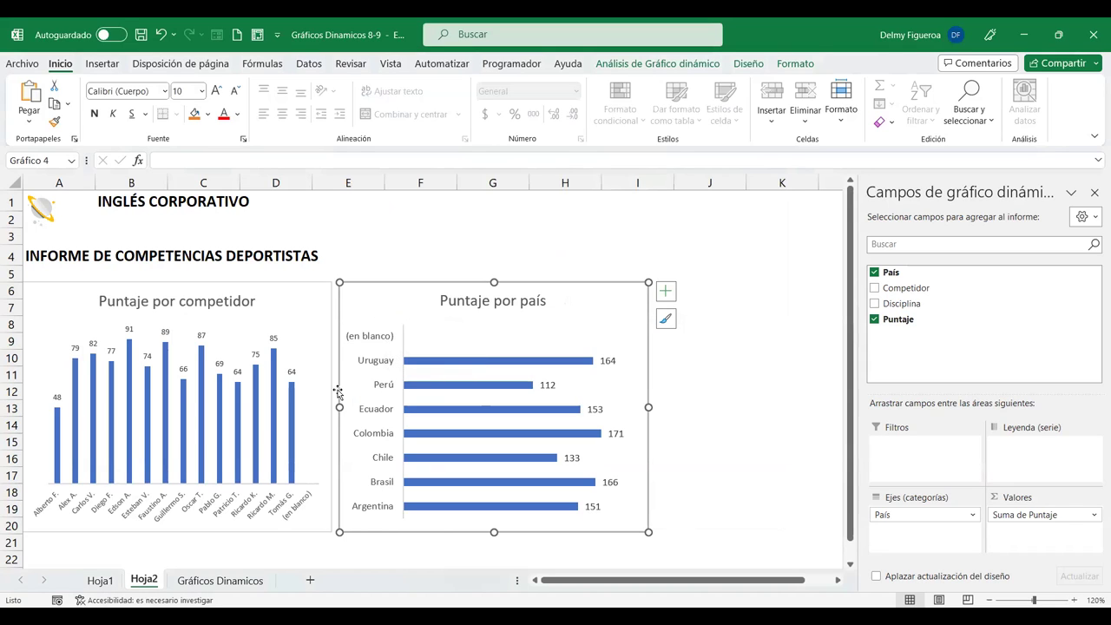
pyautogui.click(395, 338)
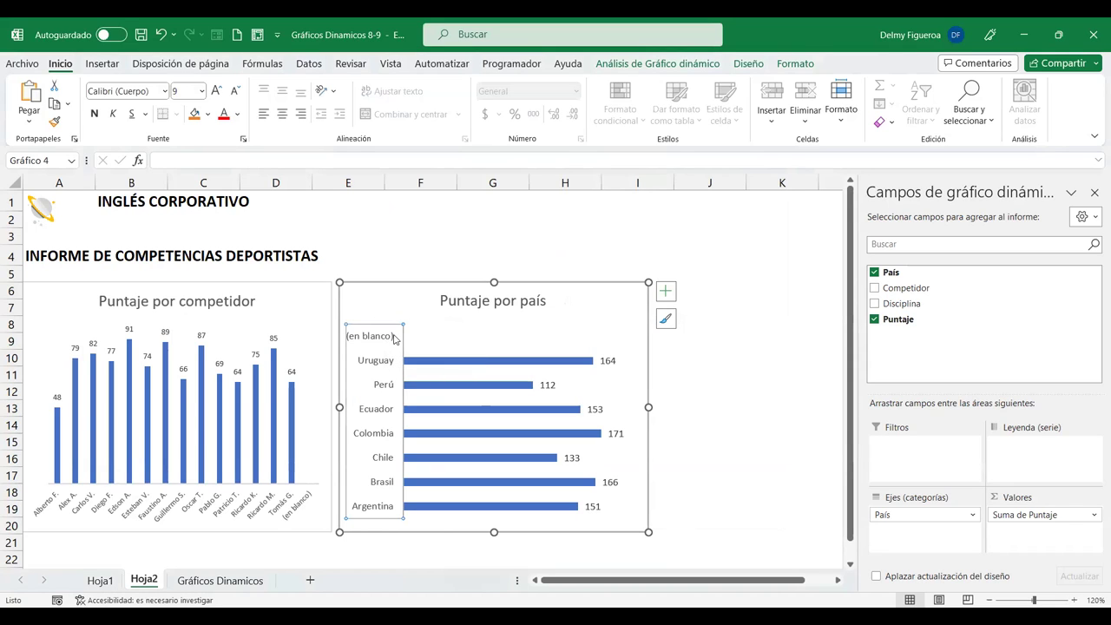
# Step: Move between the sheets and reselect the Puntaje por país chart on Hoja2
pyautogui.click(100, 581)
pyautogui.click(221, 580)
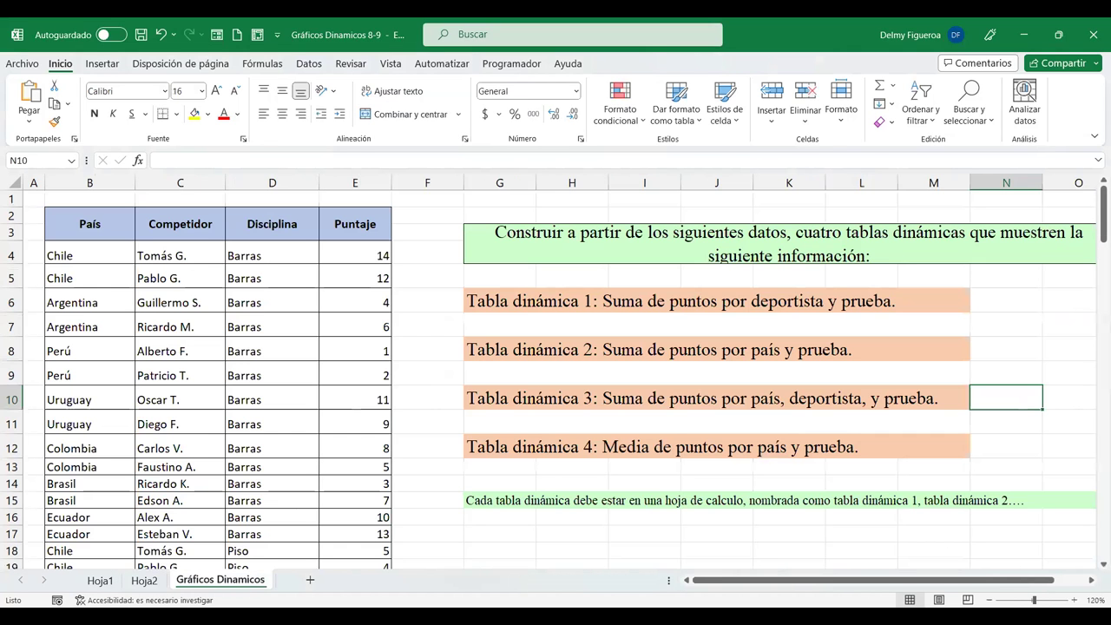
pyautogui.click(144, 581)
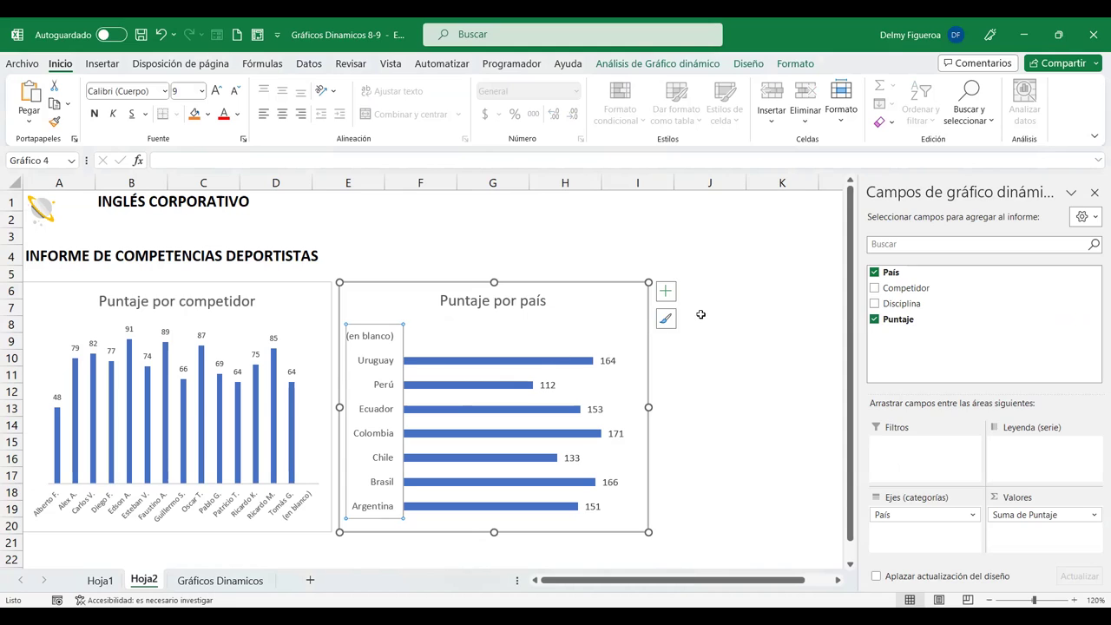
pyautogui.click(701, 315)
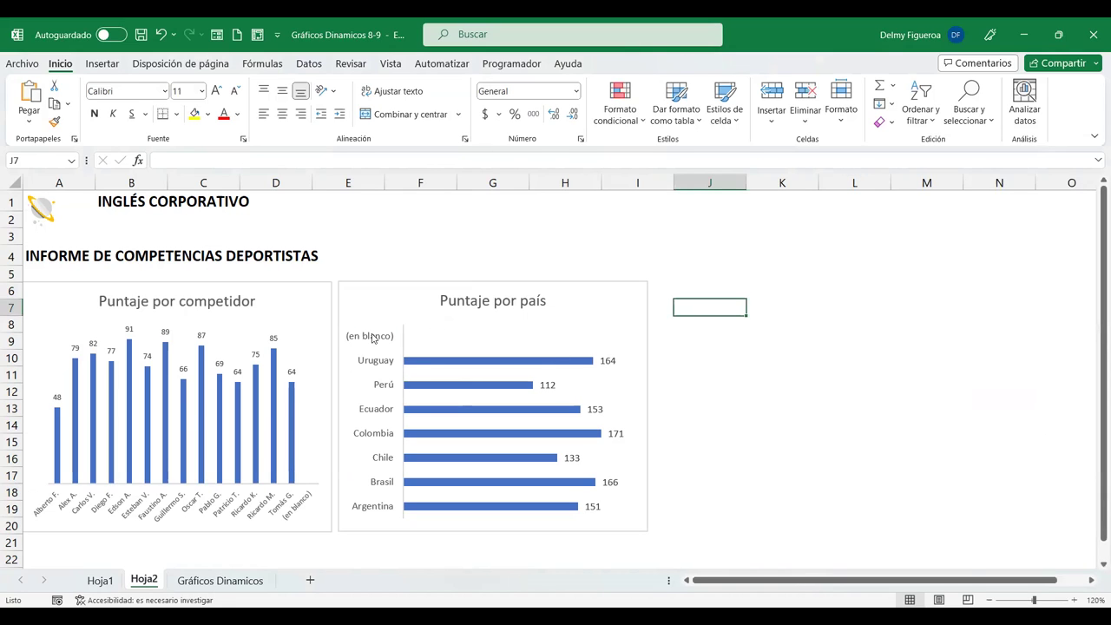
pyautogui.click(373, 339)
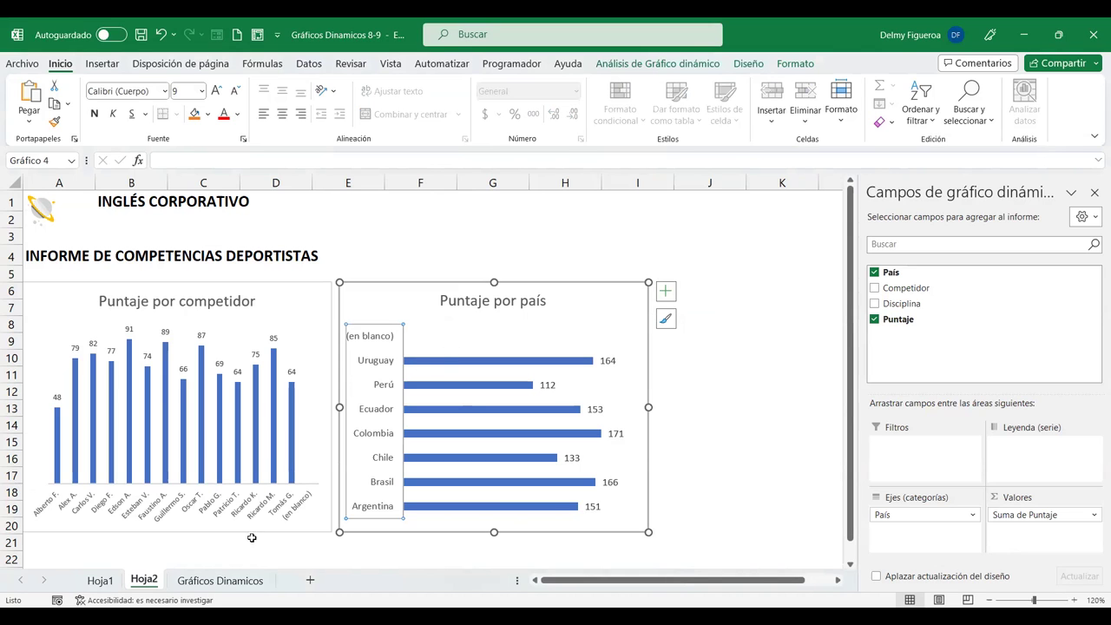
# Step: Delete row 3 on the Gráficos Dinamicos sheet, check the data, and return to Hoja2
pyautogui.click(235, 580)
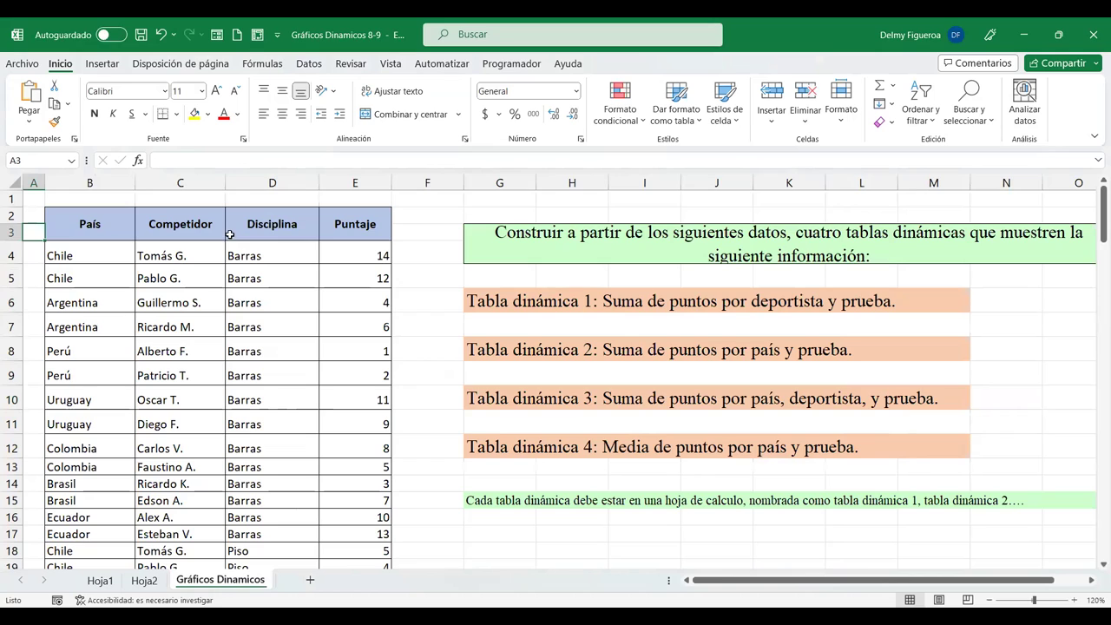
pyautogui.click(12, 233)
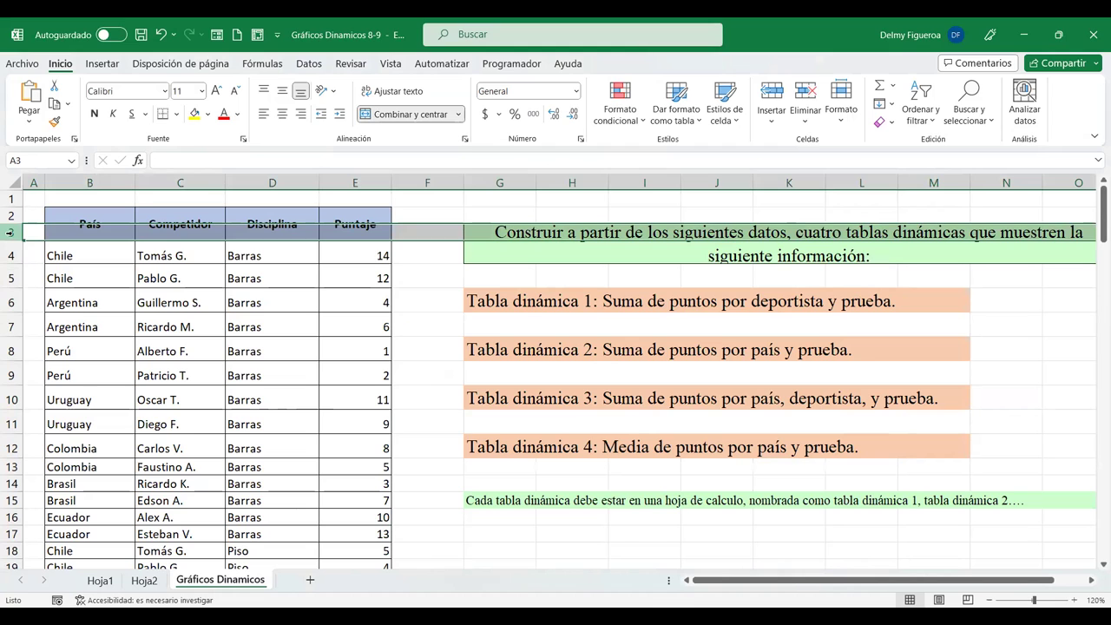
pyautogui.rightClick(11, 232)
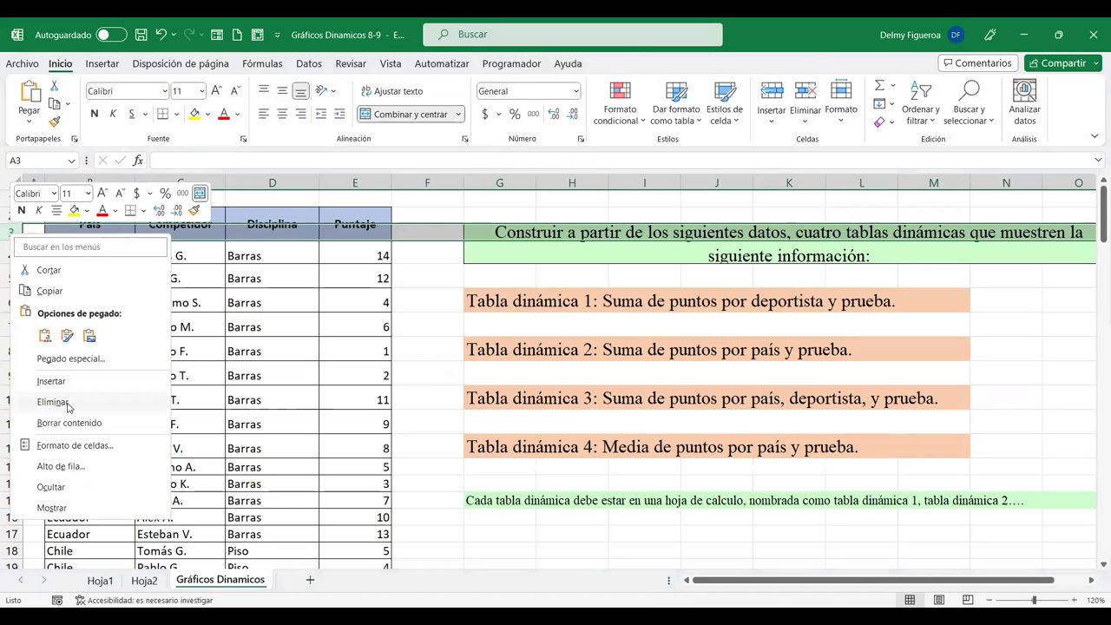
pyautogui.click(52, 402)
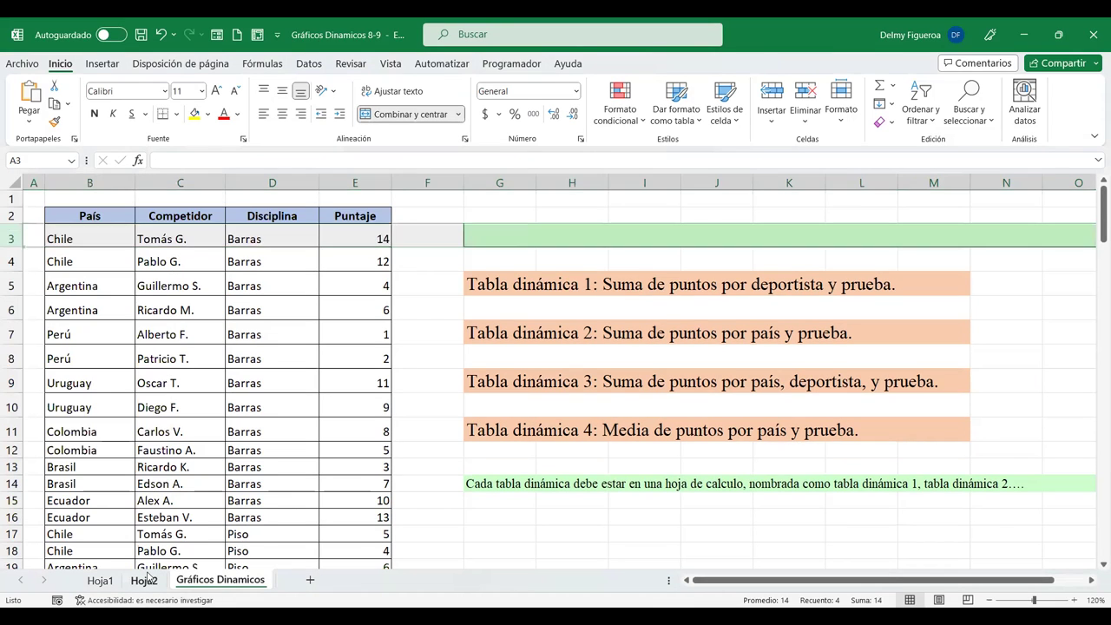
pyautogui.click(144, 580)
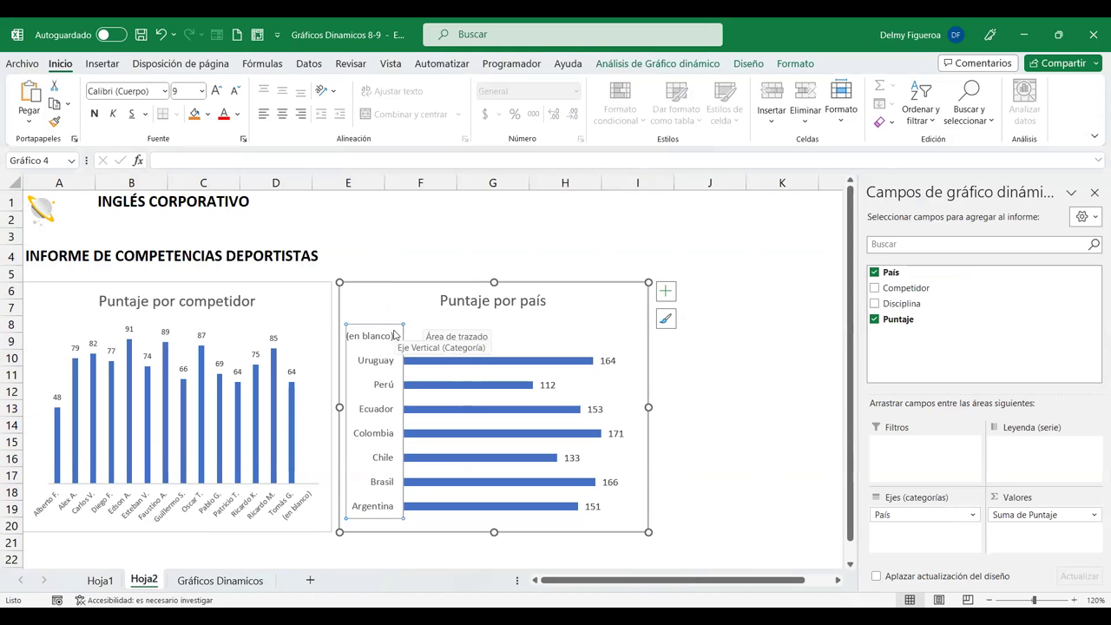
pyautogui.click(220, 580)
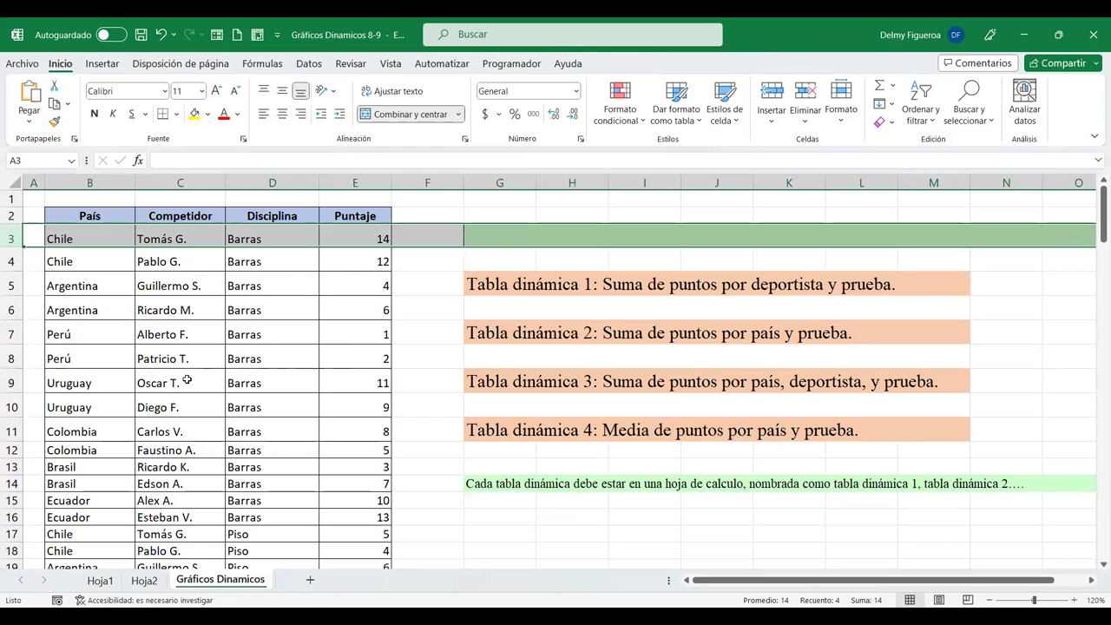
pyautogui.click(286, 265)
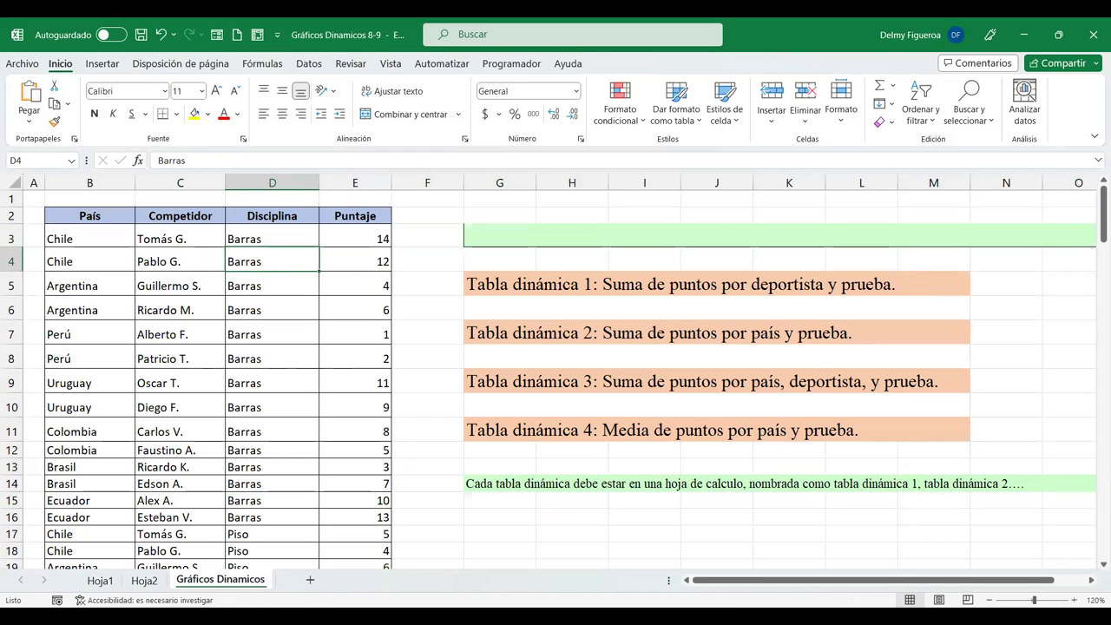
pyautogui.click(144, 581)
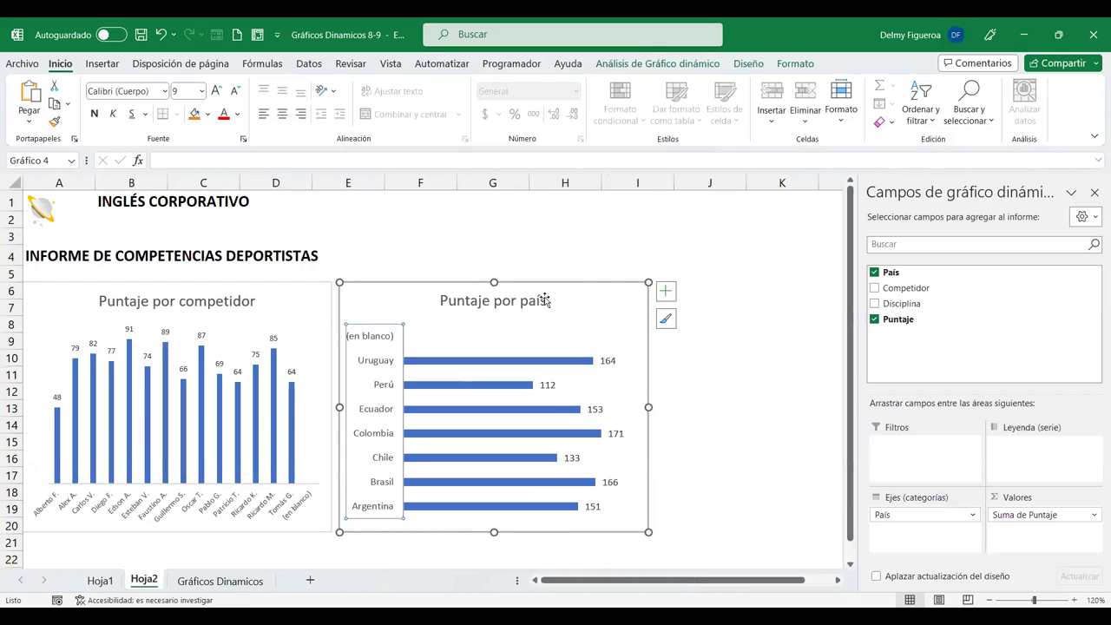
# Step: Refresh the Puntaje por país pivot chart with Actualizar datos
pyautogui.rightClick(605, 296)
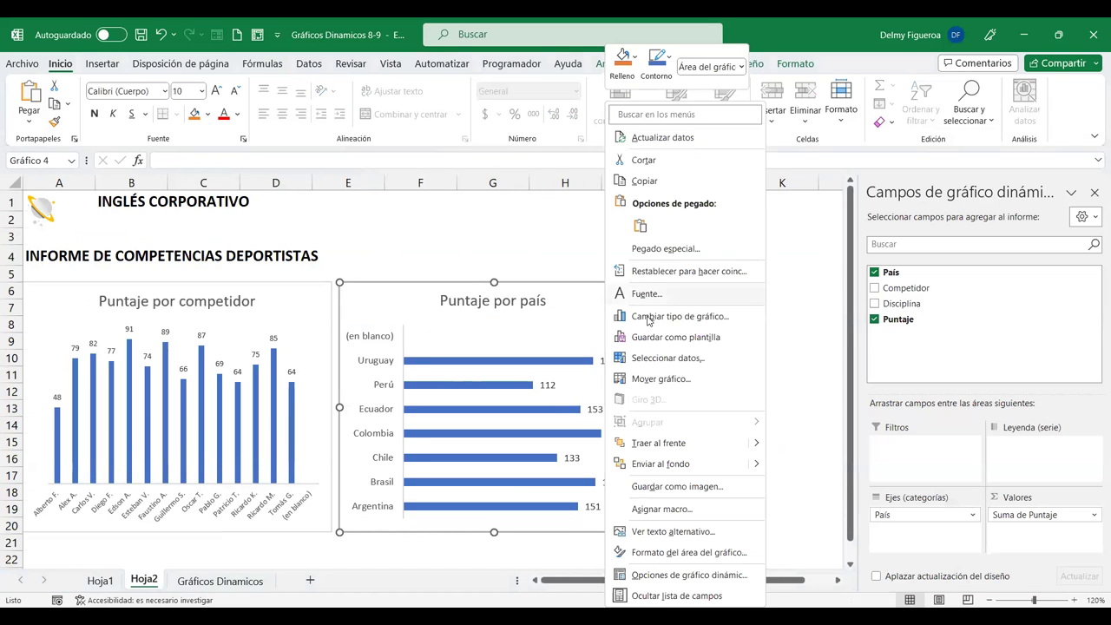
pyautogui.click(674, 137)
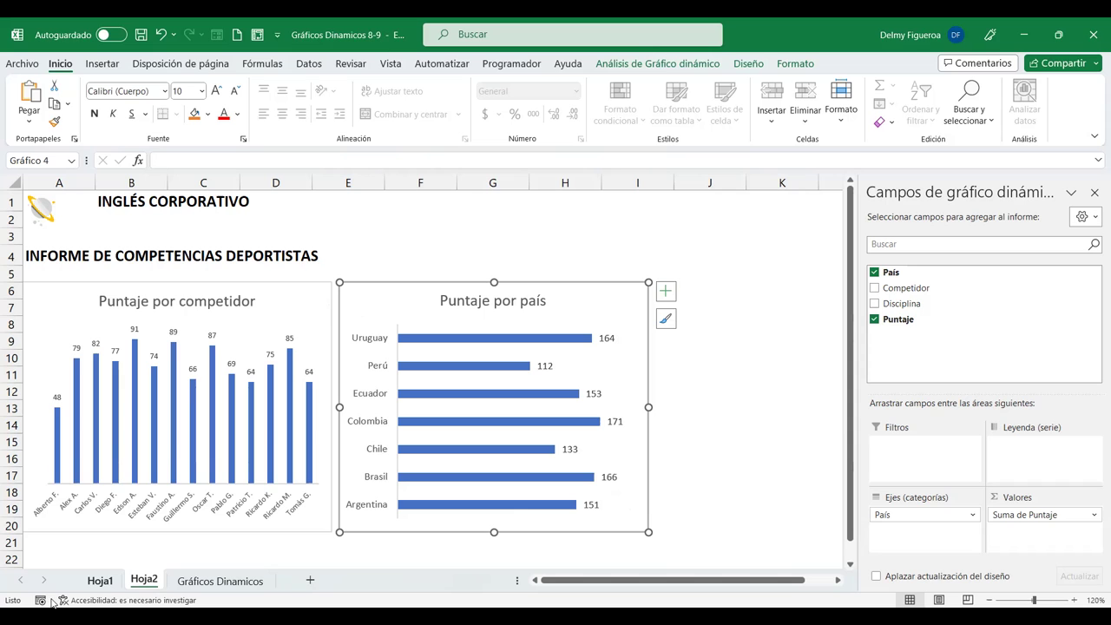
# Step: Remove the 'Puntaje por país, disciplina y competidor' chart from below Hoja1's pivot table
pyautogui.click(100, 581)
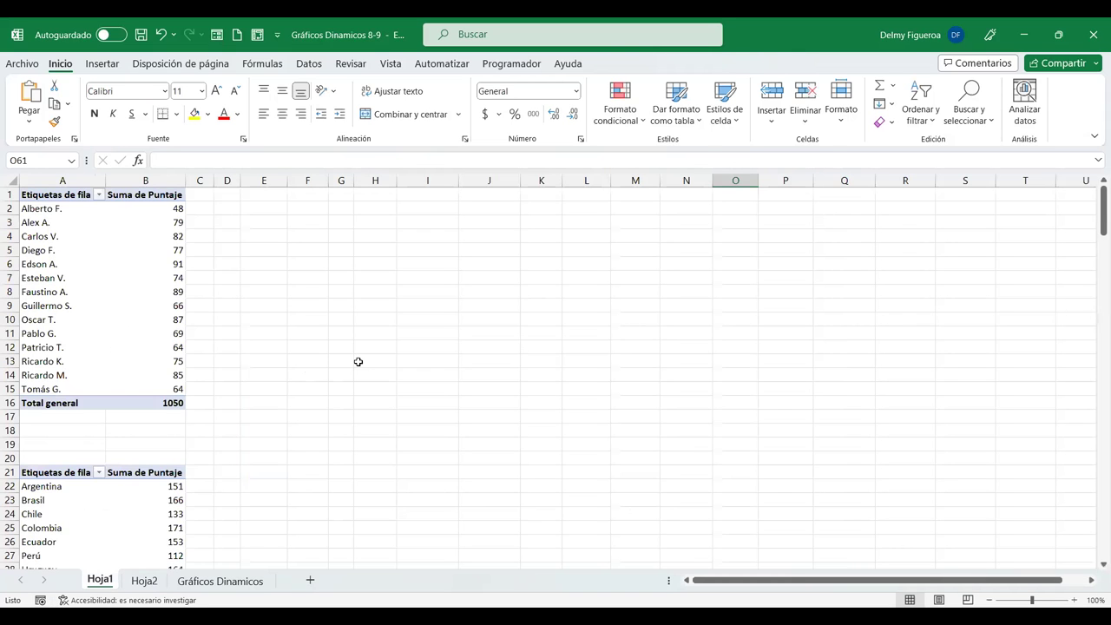
pyautogui.scroll(-8, 359, 362)
pyautogui.scroll(-2, 358, 361)
pyautogui.scroll(-5, 358, 361)
pyautogui.scroll(-4, 359, 361)
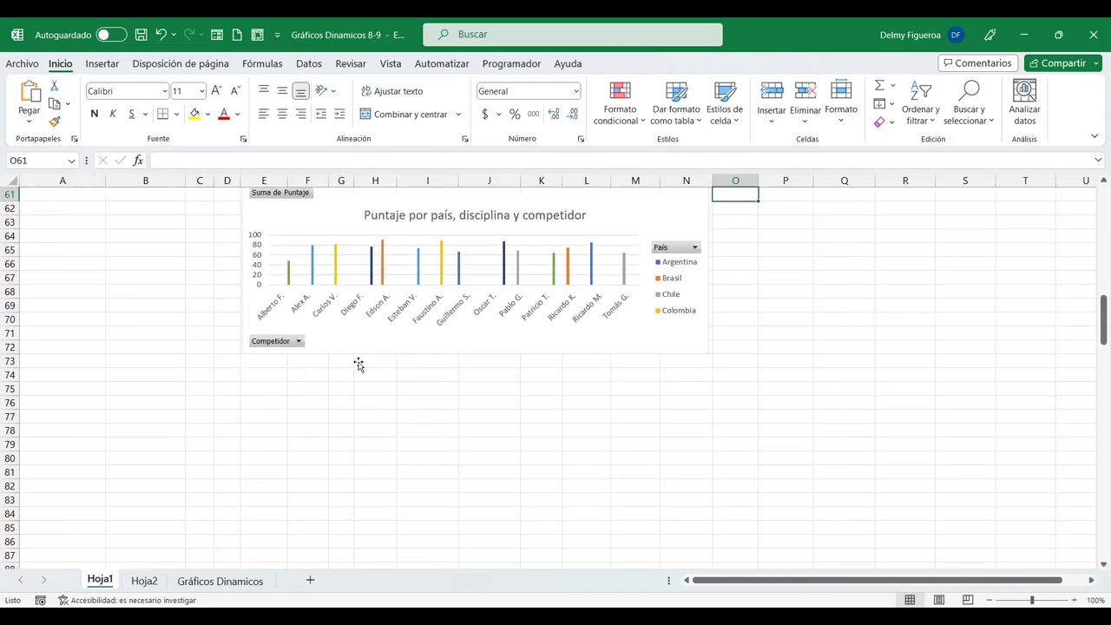
pyautogui.scroll(2, 360, 361)
pyautogui.click(365, 305)
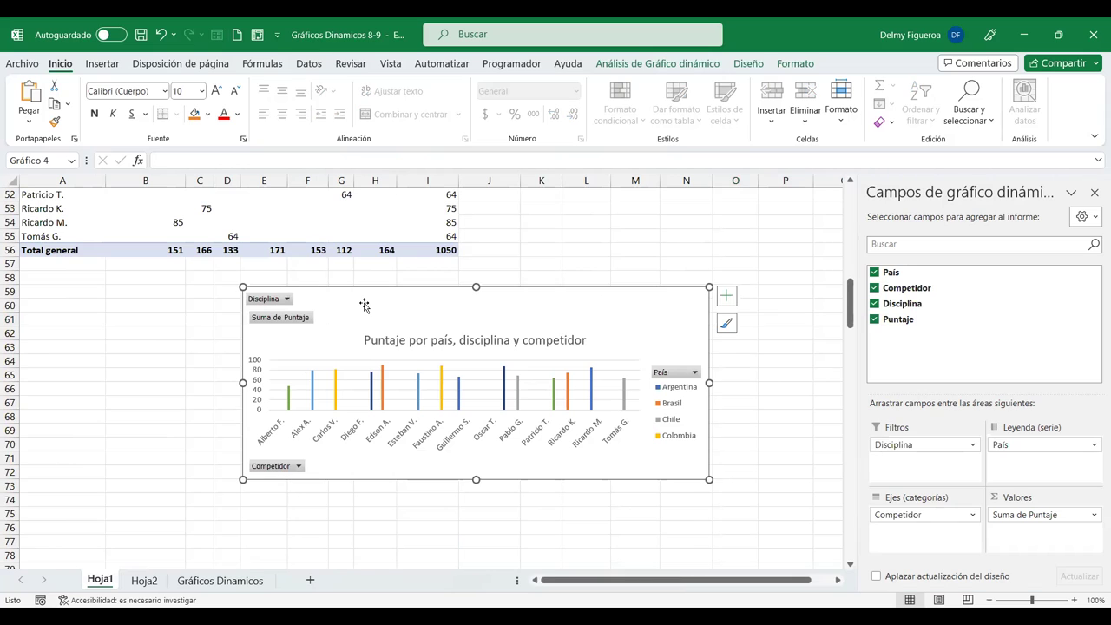
pyautogui.press('Delete')
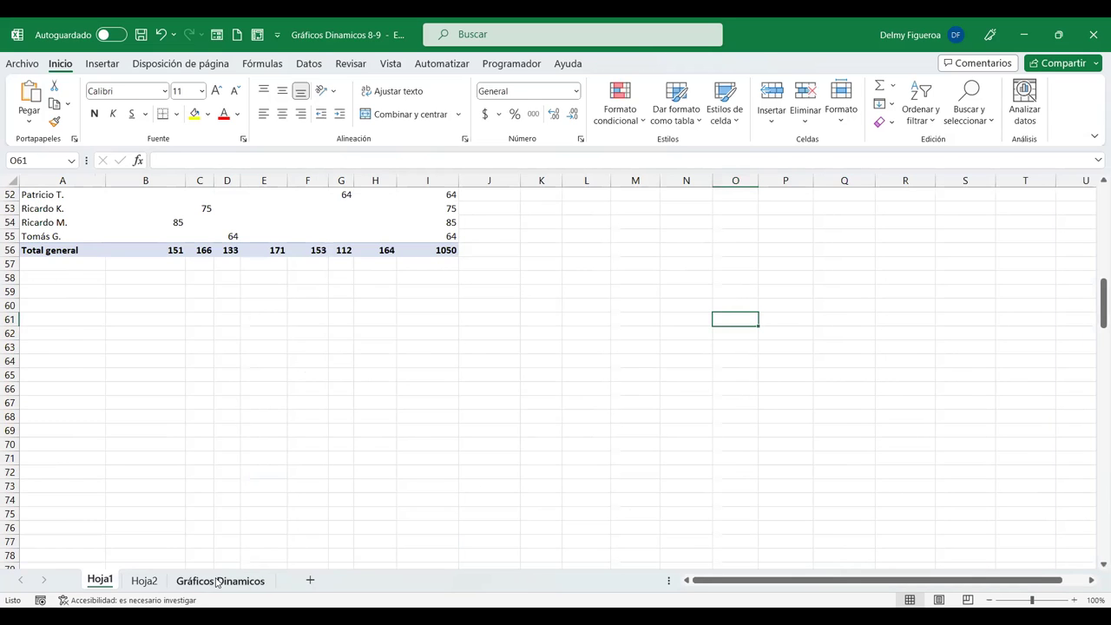
pyautogui.click(218, 580)
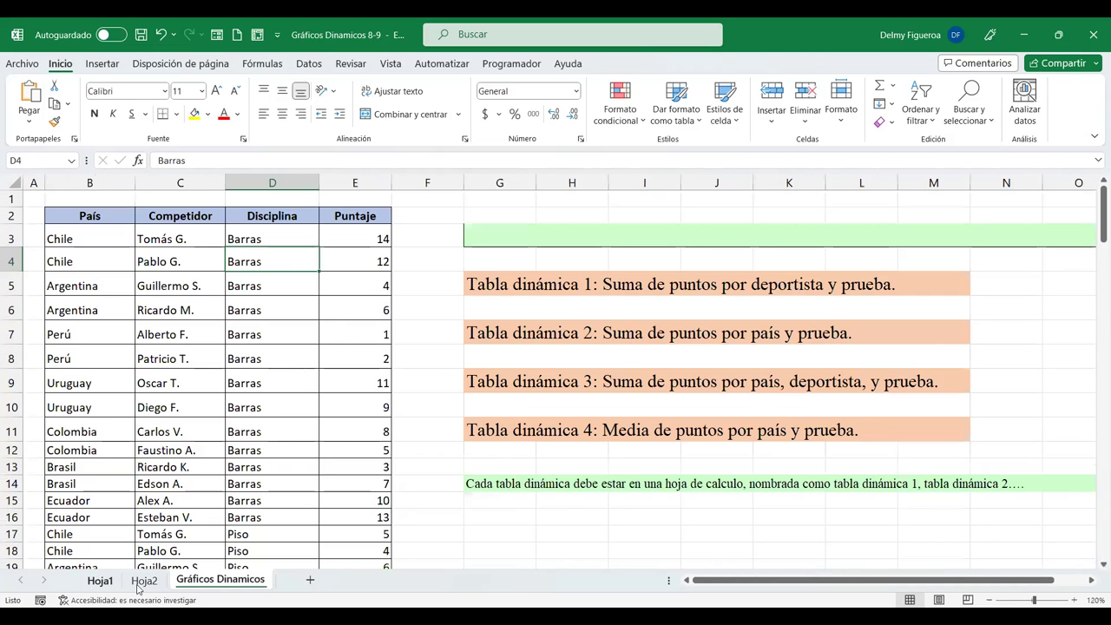
# Step: Paste the chart at J6 on Hoja2 and resize it beside the country chart to span rows 6–20
pyautogui.click(143, 582)
pyautogui.click(729, 286)
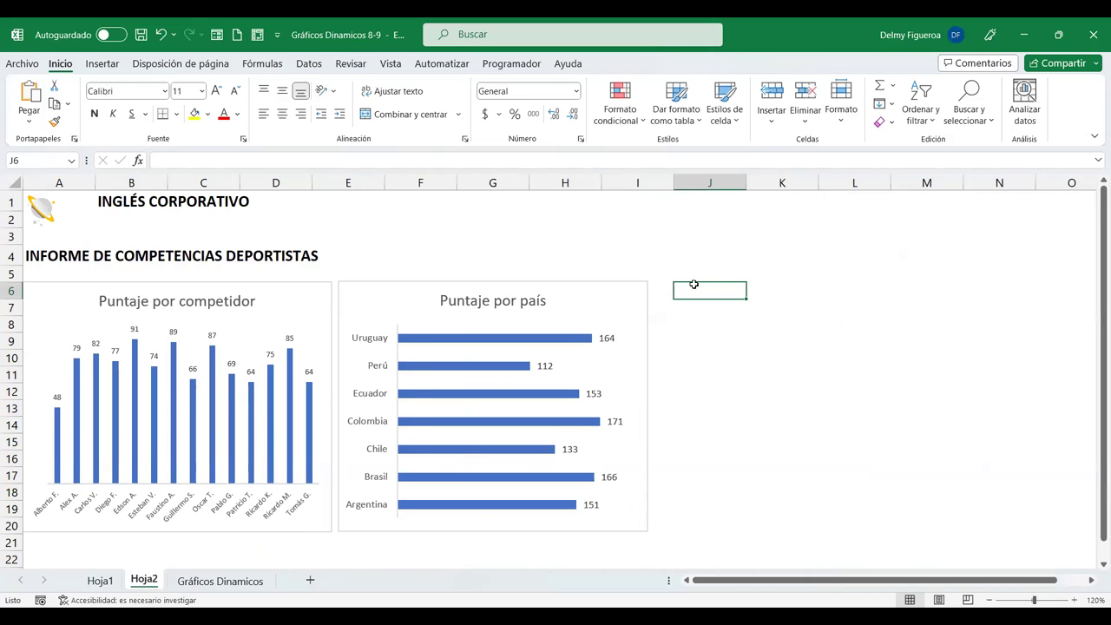
pyautogui.hotkey('ctrl', 'v')
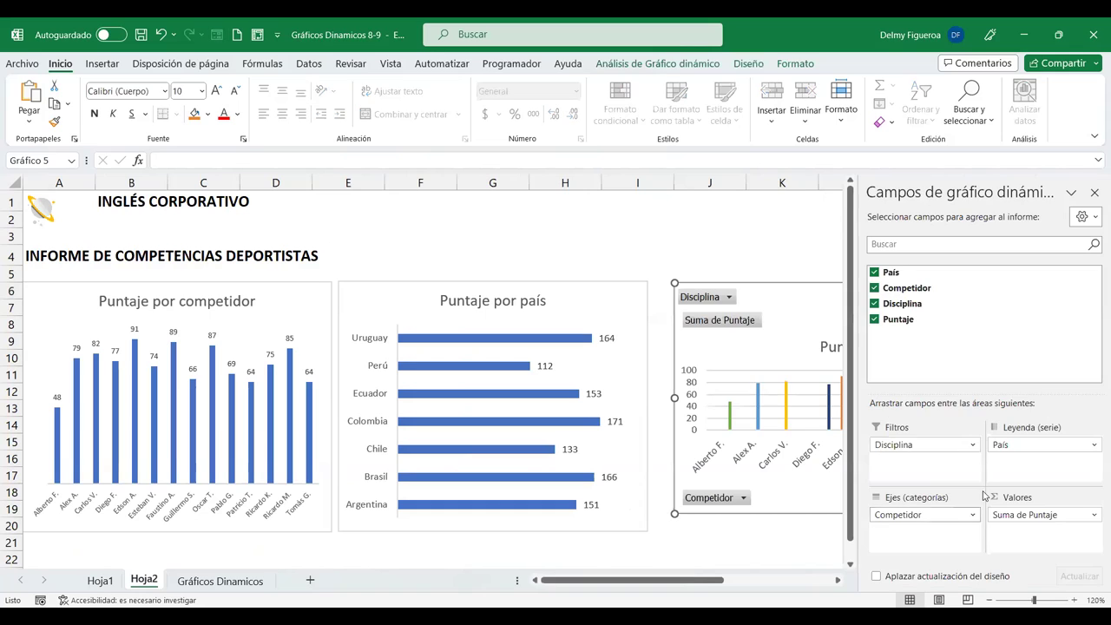
pyautogui.click(1095, 192)
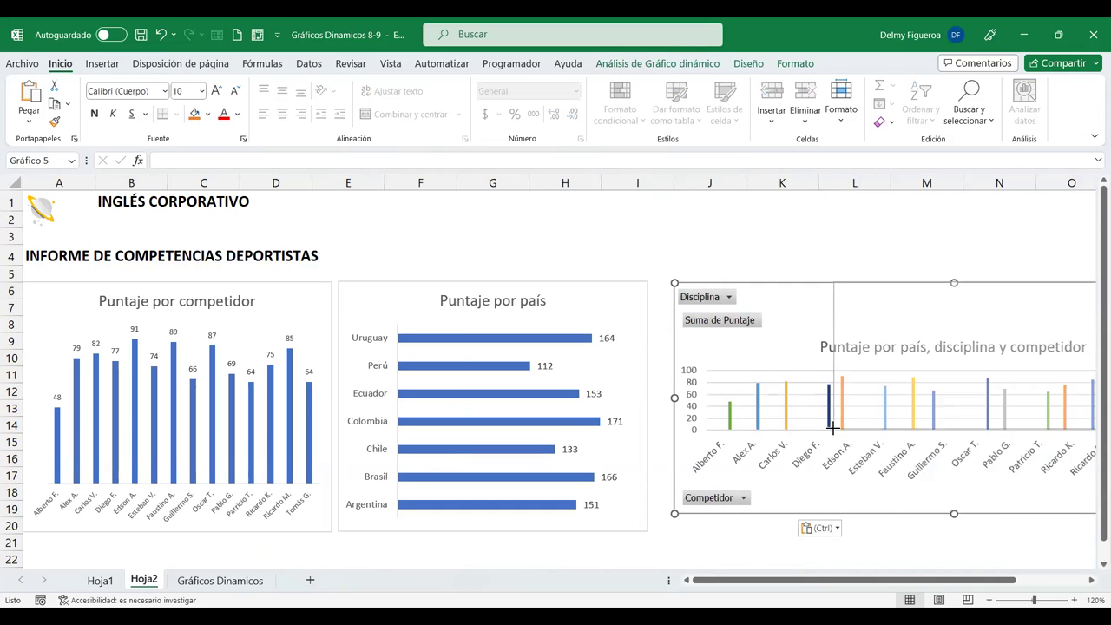
pyautogui.moveTo(955, 298)
pyautogui.mouseDown()
pyautogui.moveTo(985, 293)
pyautogui.moveTo(826, 332)
pyautogui.moveTo(805, 292)
pyautogui.mouseUp()
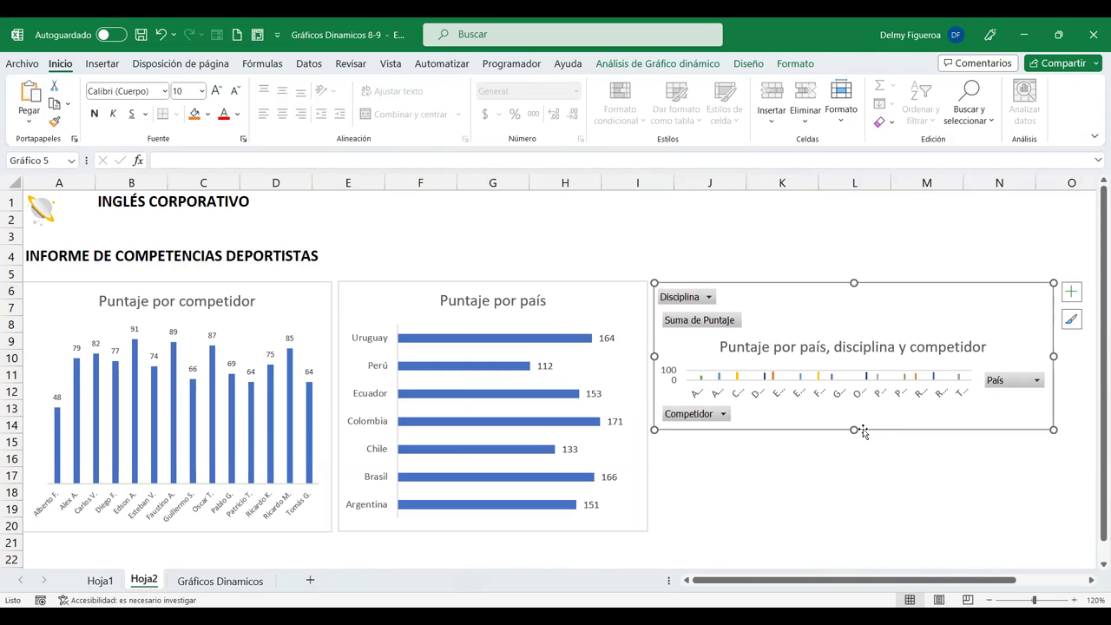
pyautogui.moveTo(854, 429); pyautogui.dragTo(839, 531)
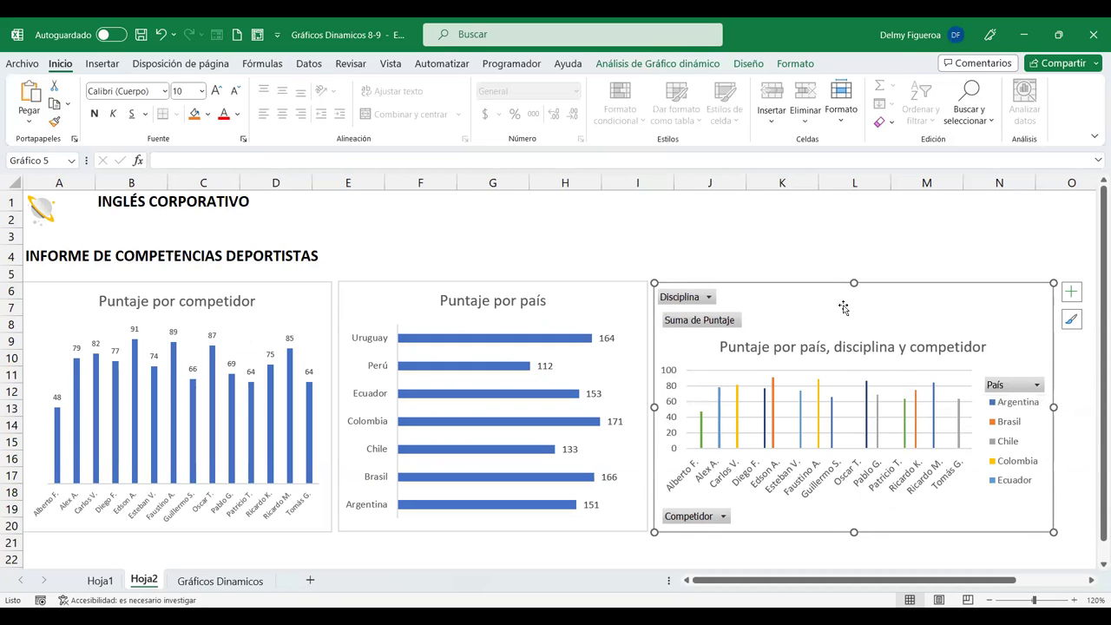
# Step: Hide the Disciplina report filter button and all other field buttons on the third chart
pyautogui.rightClick(704, 298)
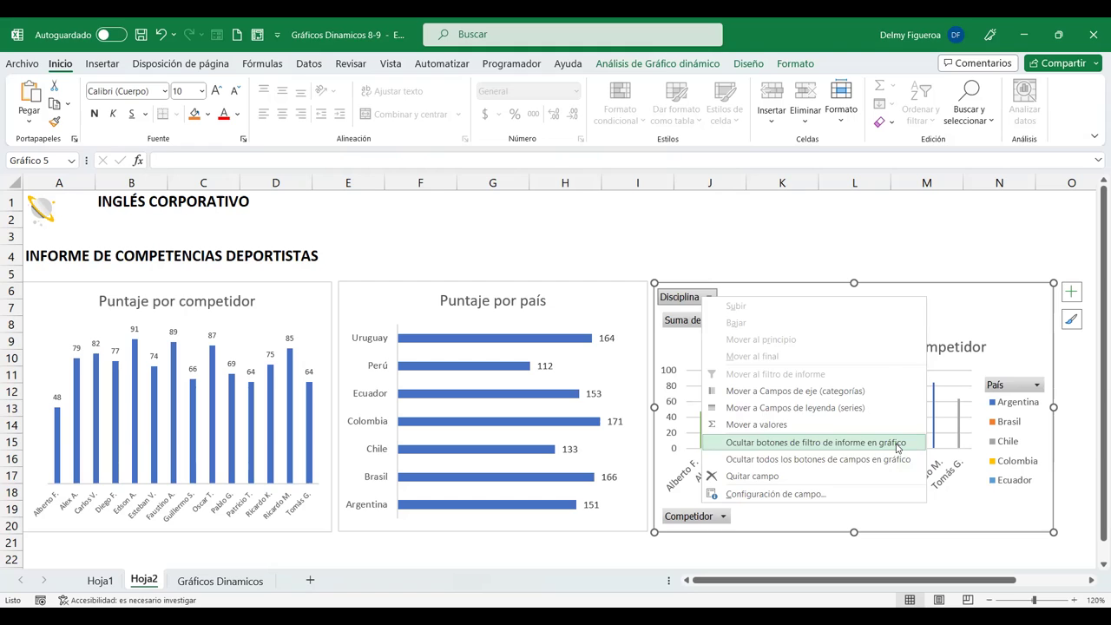
pyautogui.click(899, 447)
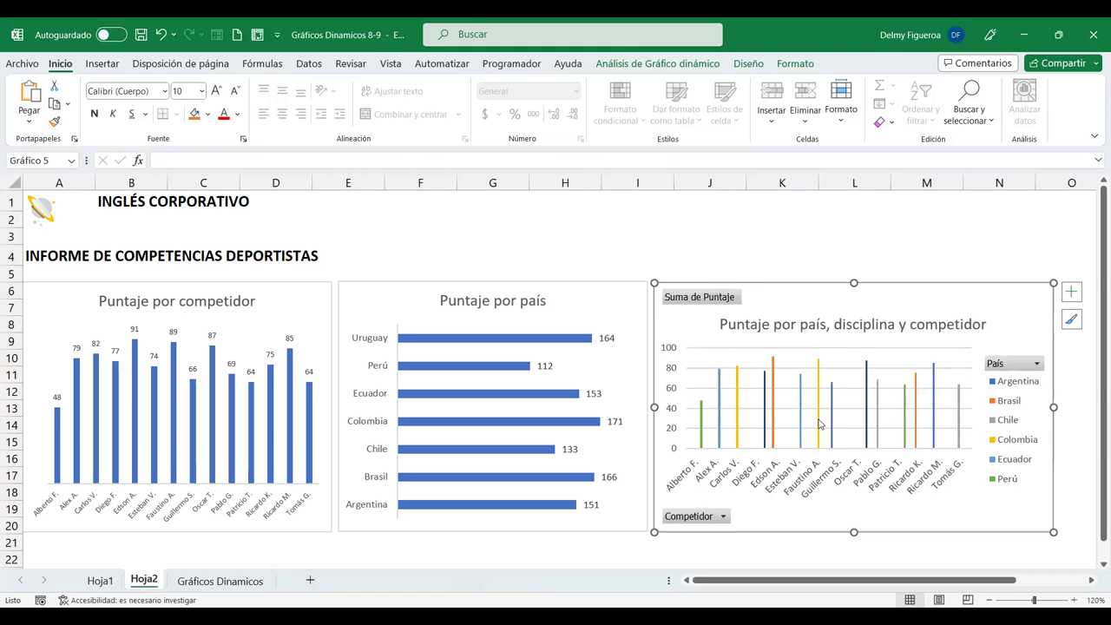
pyautogui.rightClick(721, 297)
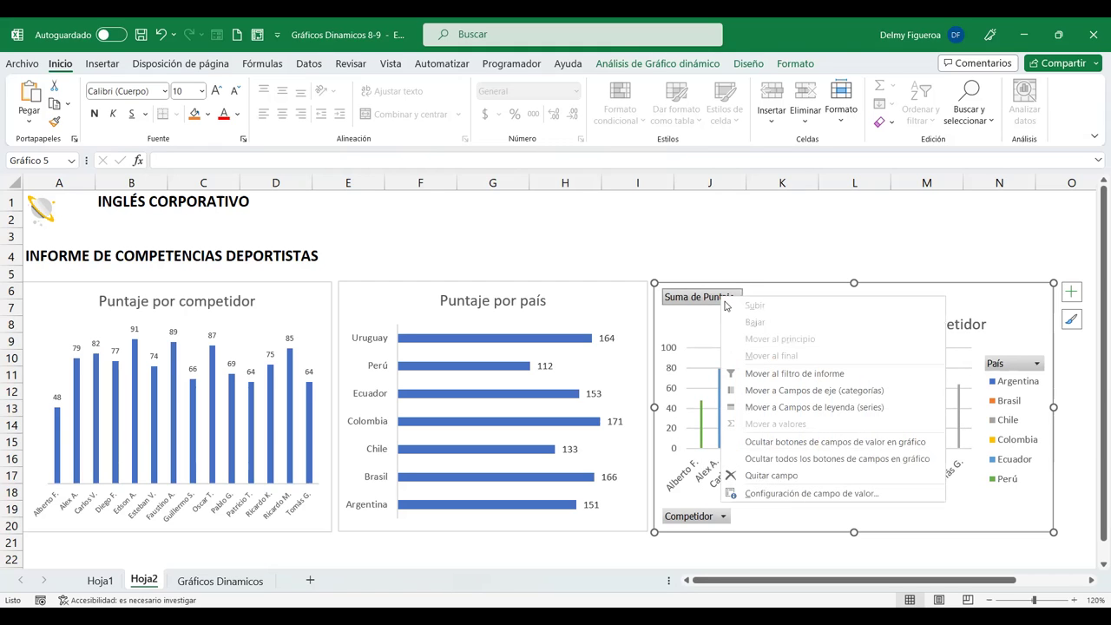
pyautogui.click(812, 460)
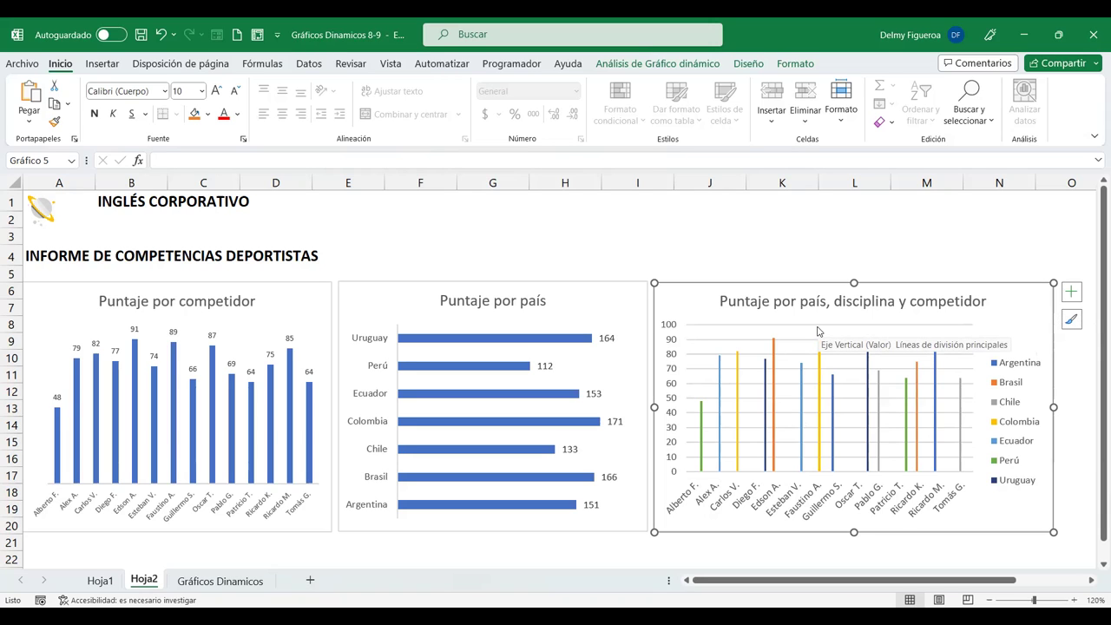
# Step: Show the third pivot chart's field list from the Análisis de Gráfico dinámico tab
pyautogui.rightClick(1025, 313)
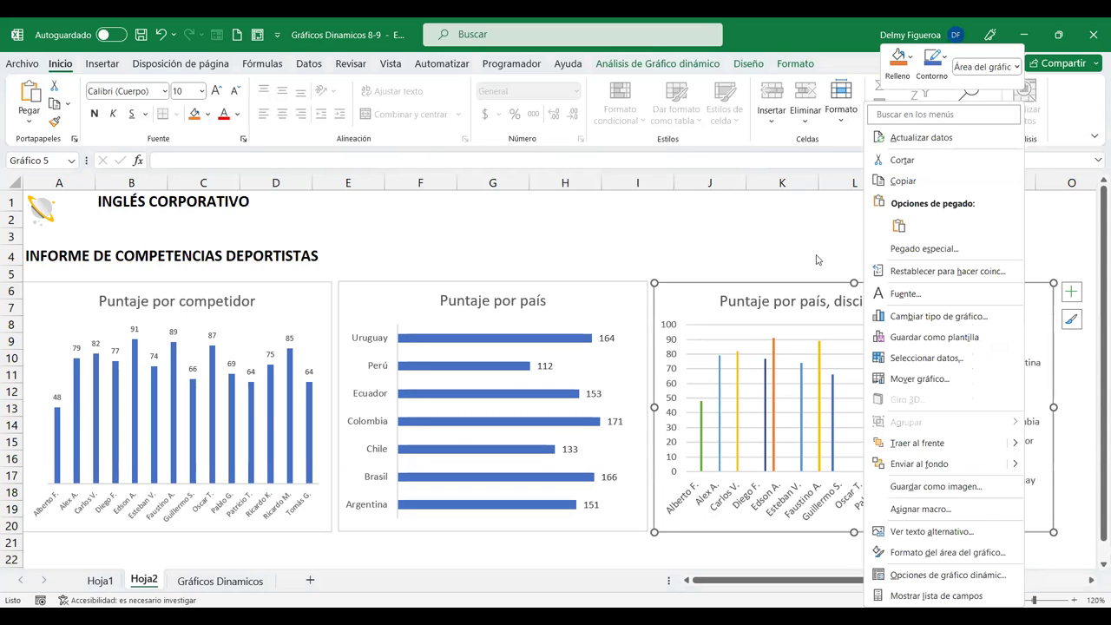
pyautogui.click(795, 63)
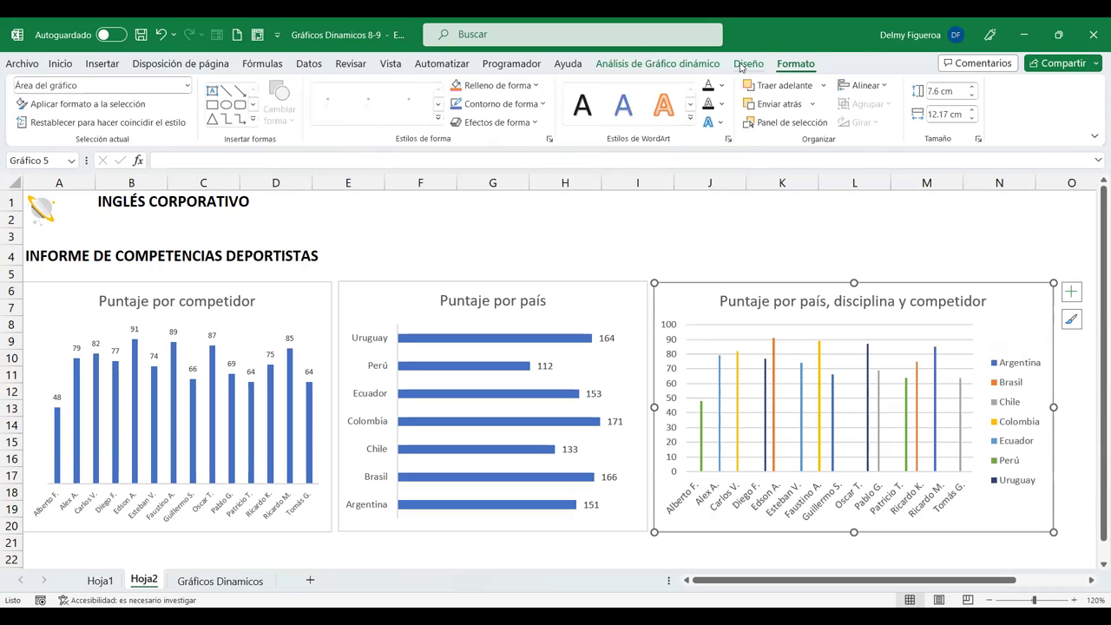
pyautogui.scroll(1, 1014, 107)
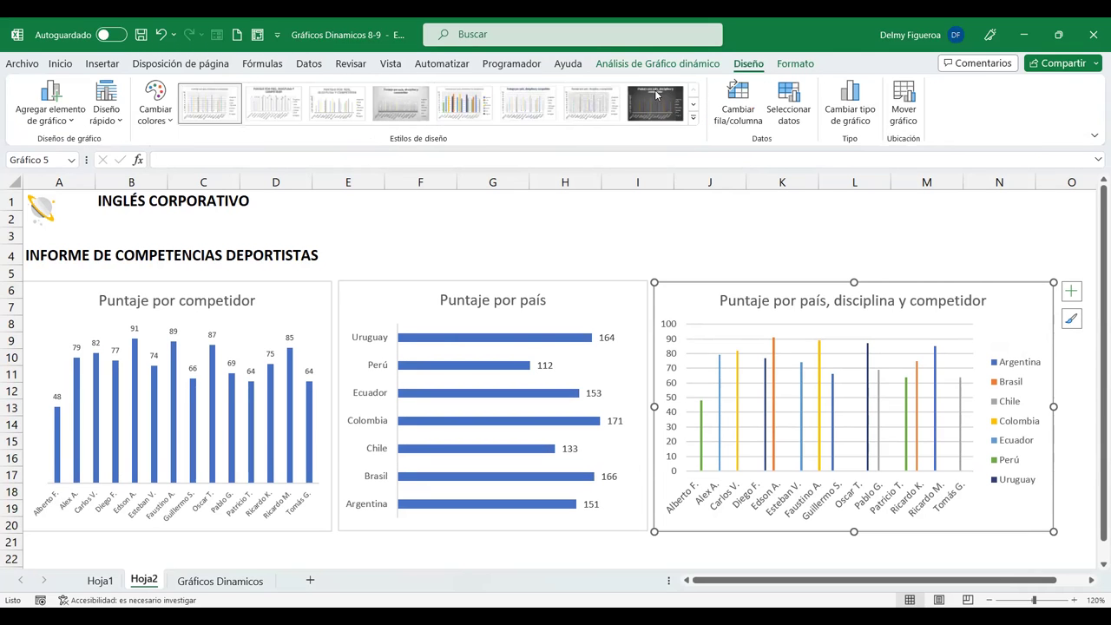
pyautogui.scroll(1, 1016, 117)
pyautogui.click(986, 108)
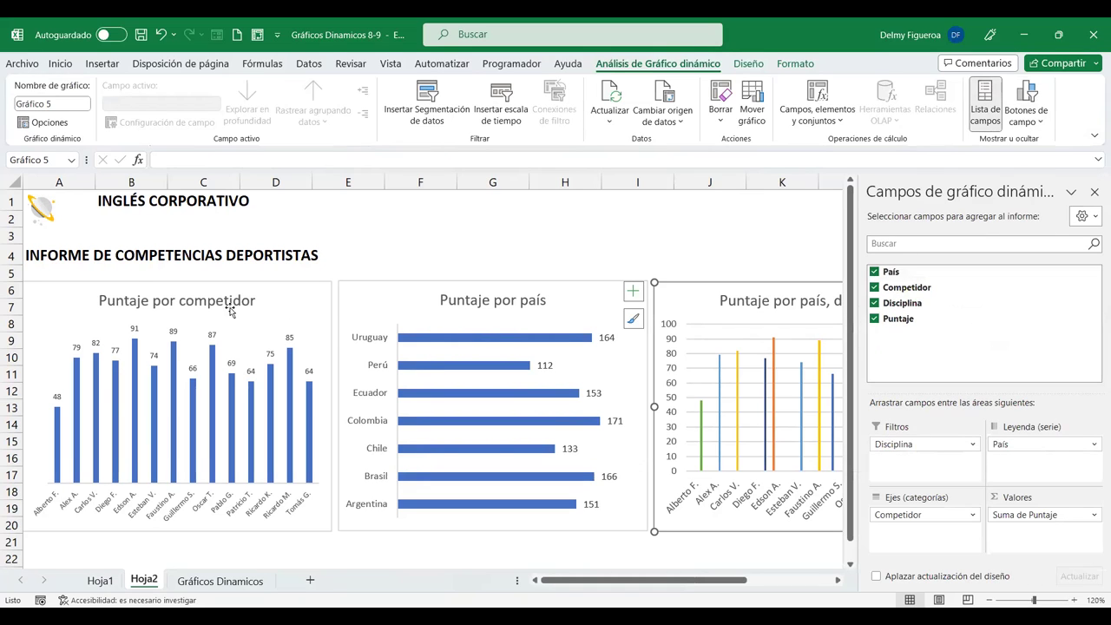
# Step: Remove País and Competidor from the third chart and delete its Total legend
pyautogui.click(874, 272)
pyautogui.click(874, 288)
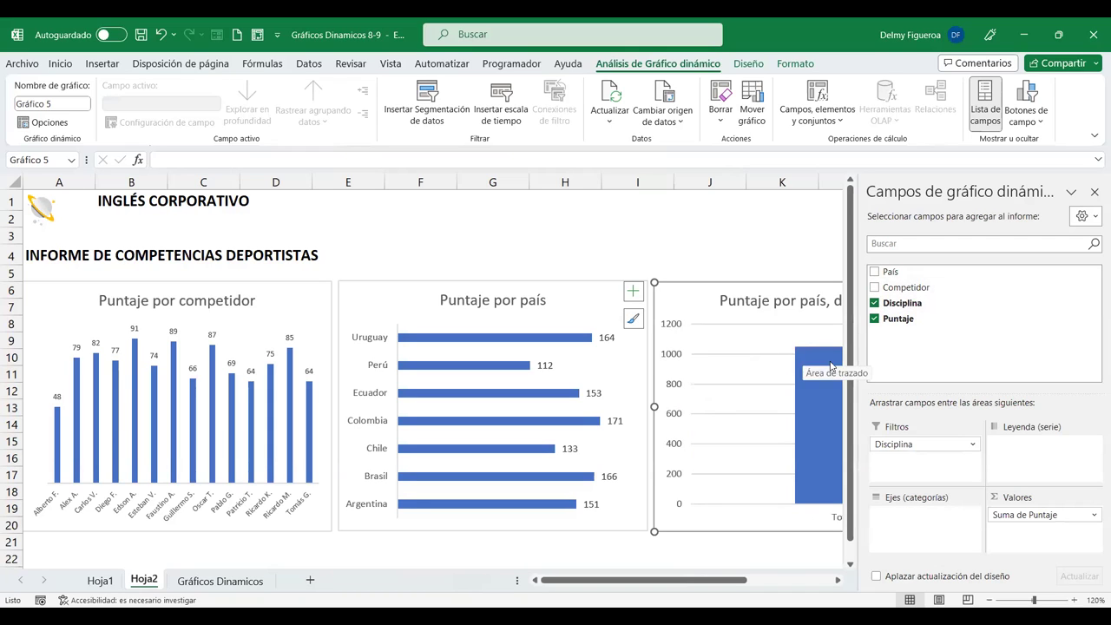
pyautogui.click(1094, 193)
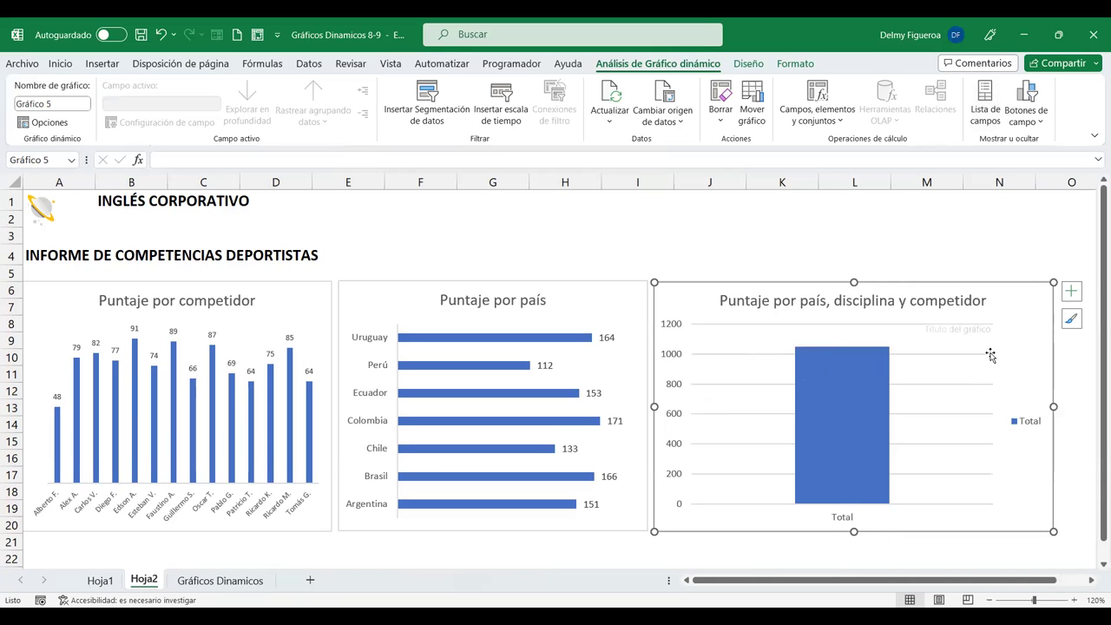
pyautogui.click(1034, 424)
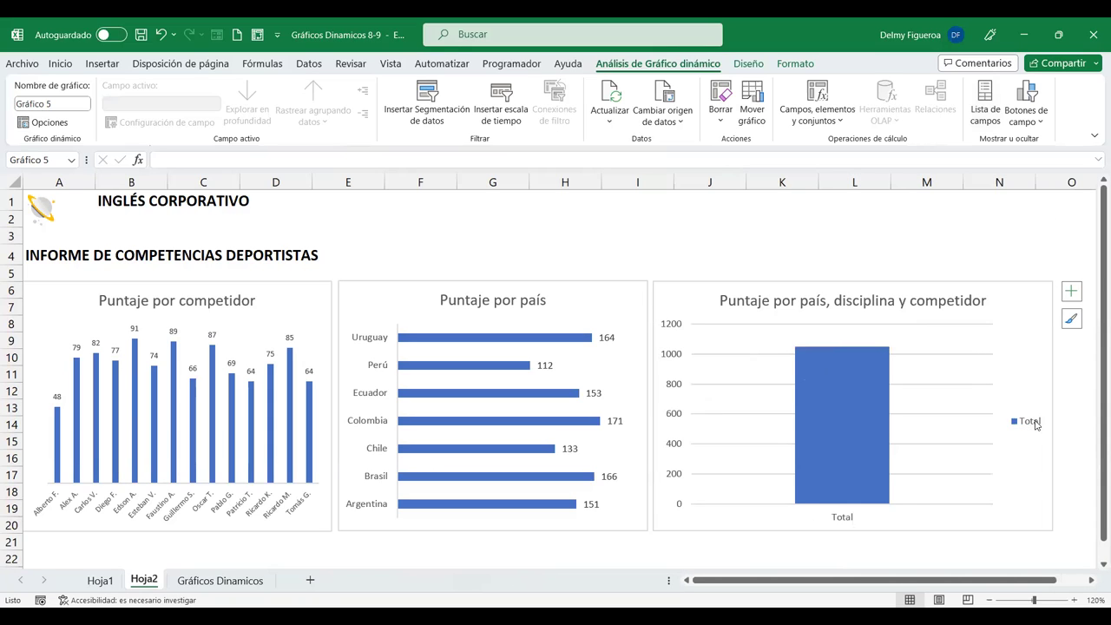
pyautogui.press('Delete')
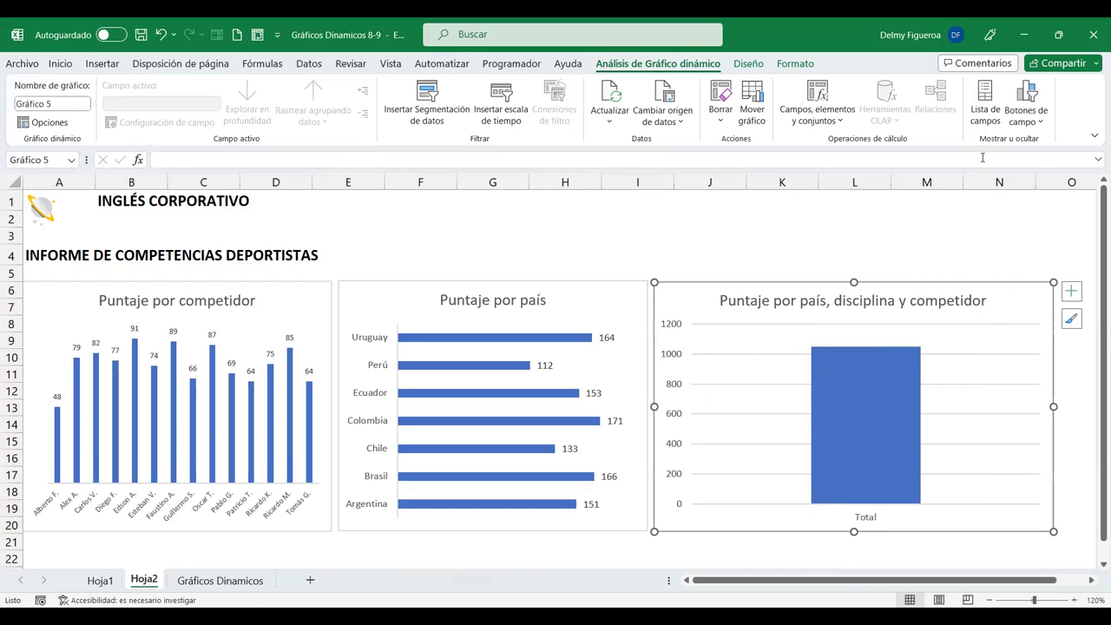
# Step: Move Disciplina from Filtros to the chart's axis categories
pyautogui.click(987, 120)
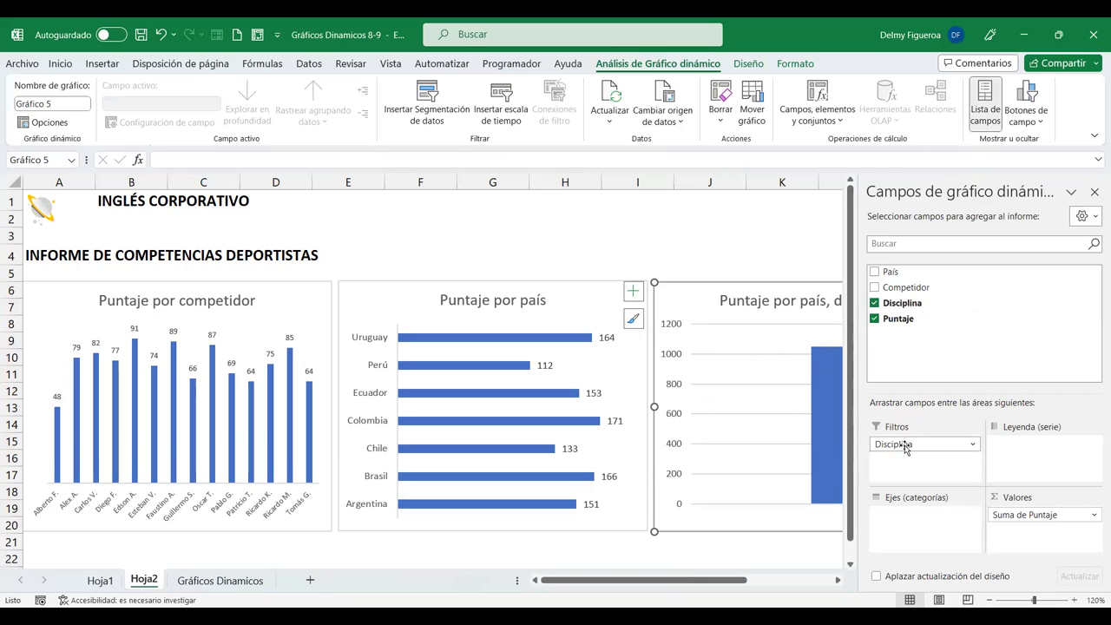
pyautogui.moveTo(915, 443); pyautogui.dragTo(917, 514)
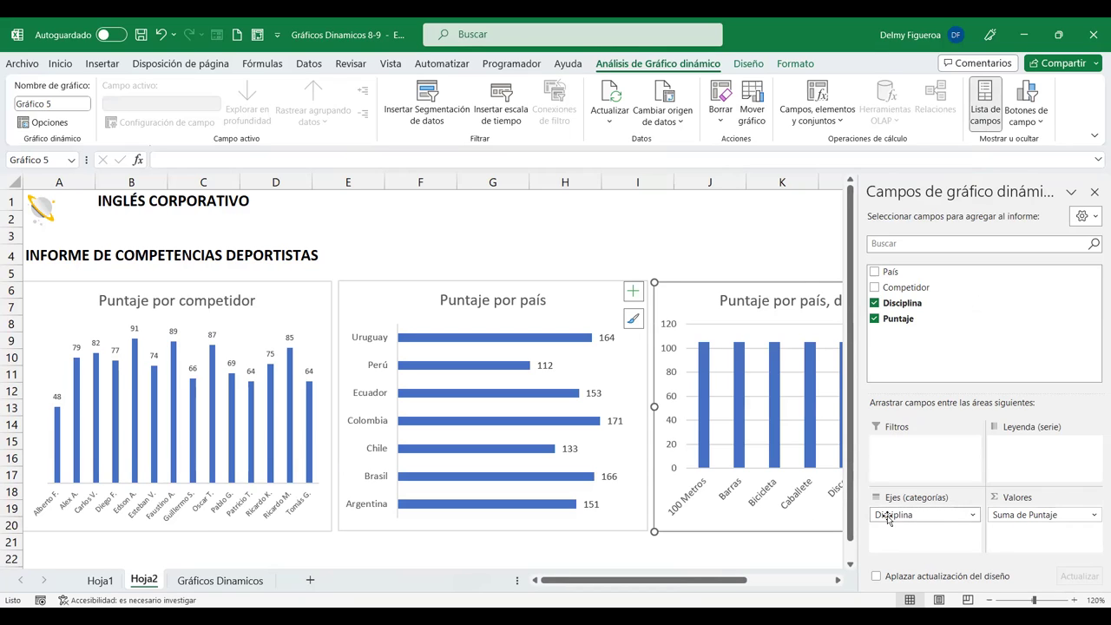
pyautogui.click(1095, 192)
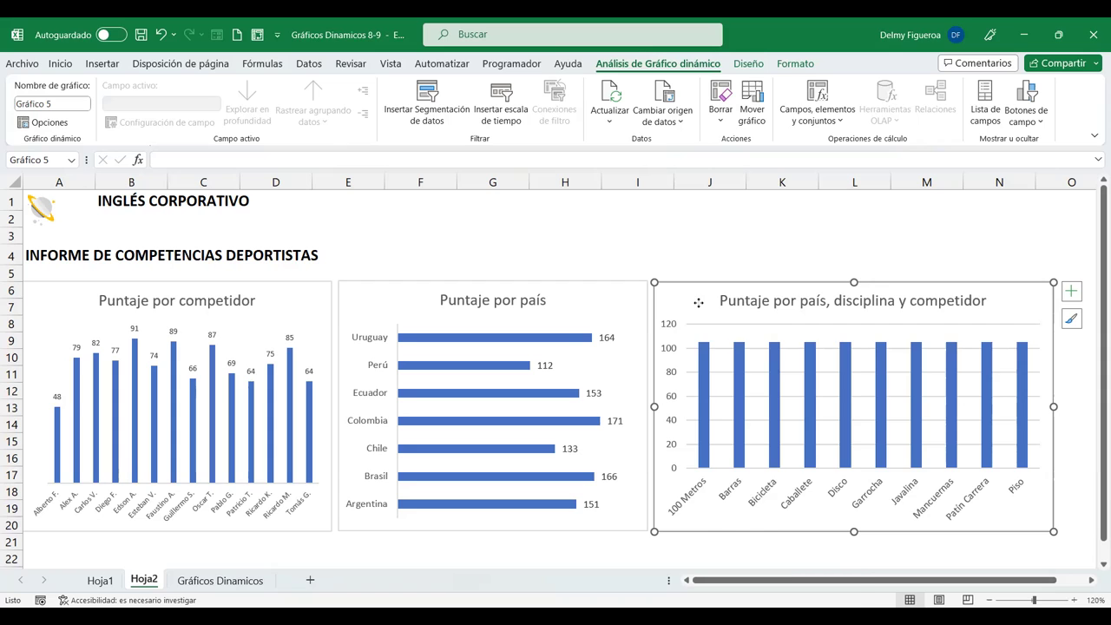
# Step: Preview the third chart as Líneas, cancel the change, and go to the Gráficos Dinamicos sheet
pyautogui.rightClick(698, 302)
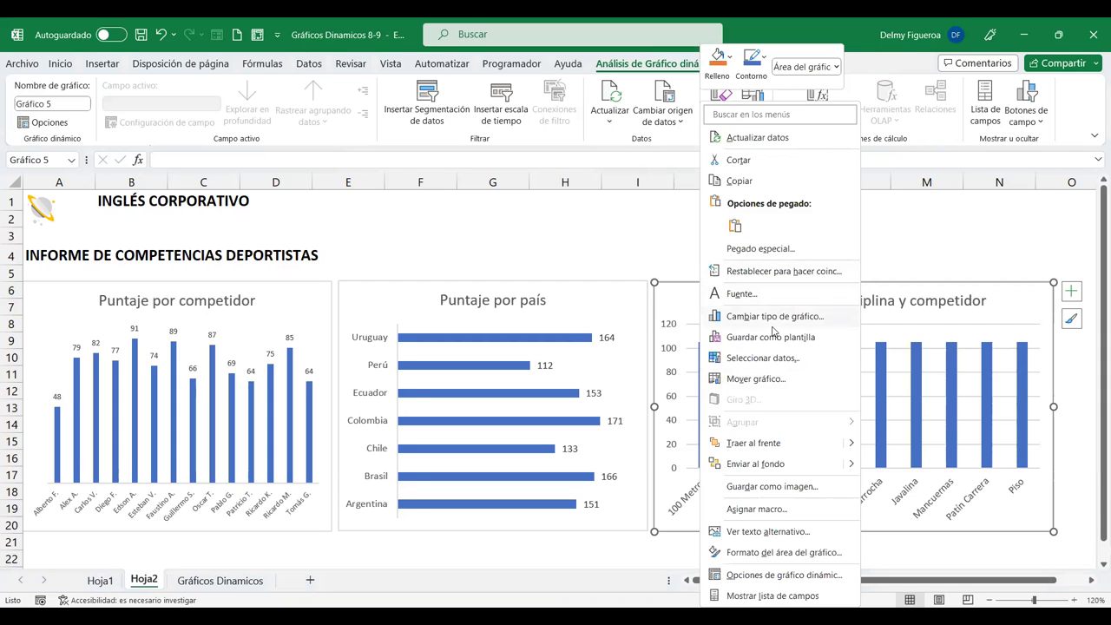
pyautogui.press('Return')
pyautogui.click(373, 204)
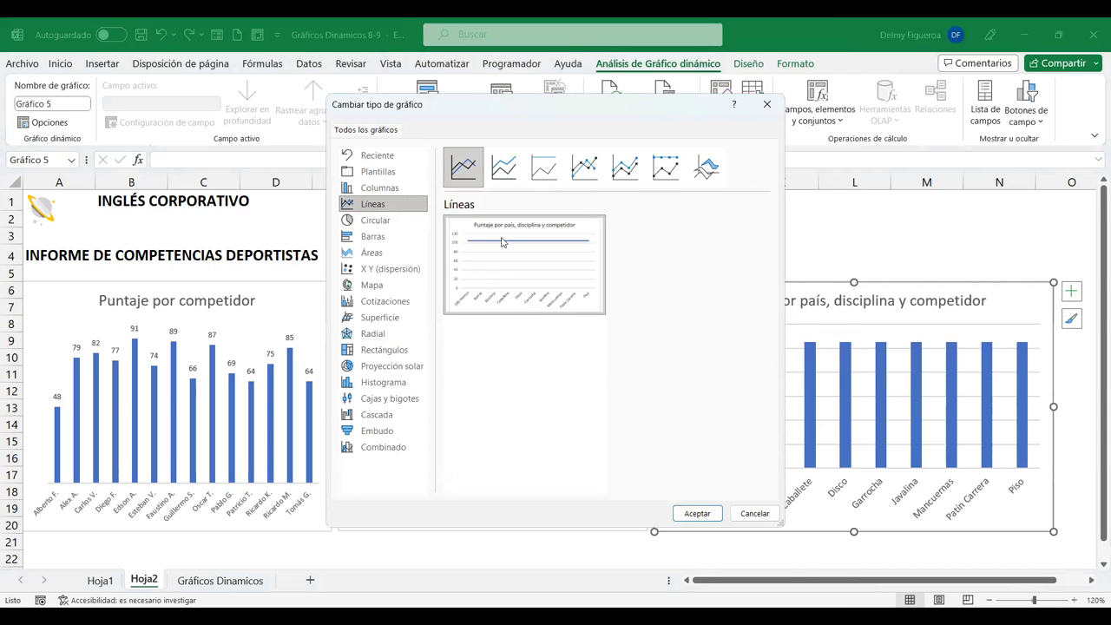
pyautogui.click(754, 513)
pyautogui.click(219, 580)
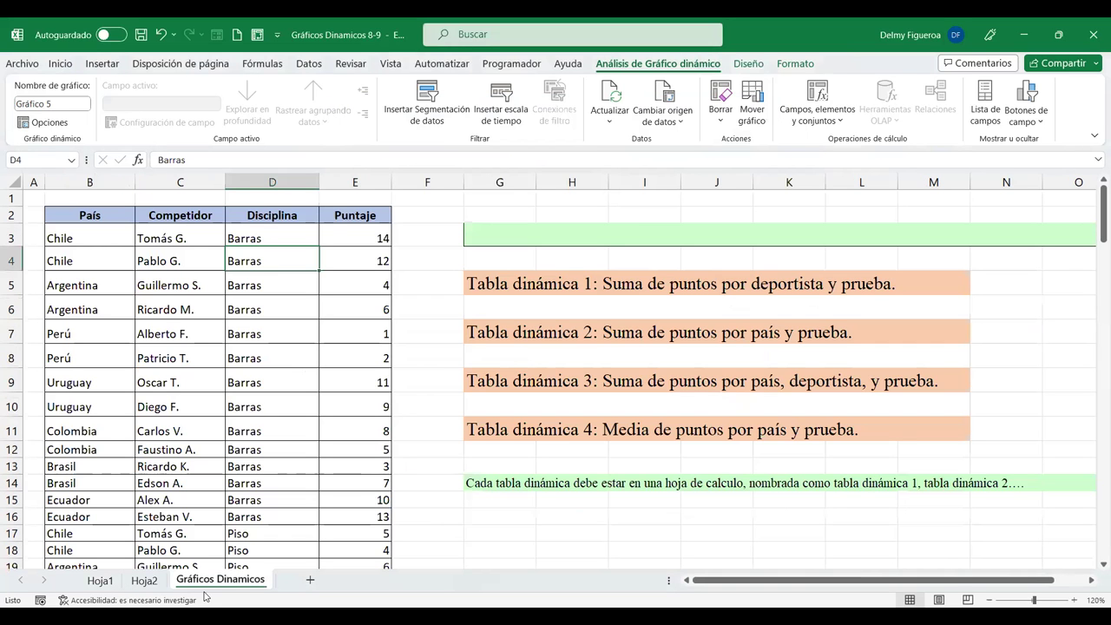
# Step: Review Puntaje scores down column E, checking cells such as E7, E26, E27, E77 and E78
pyautogui.click(367, 331)
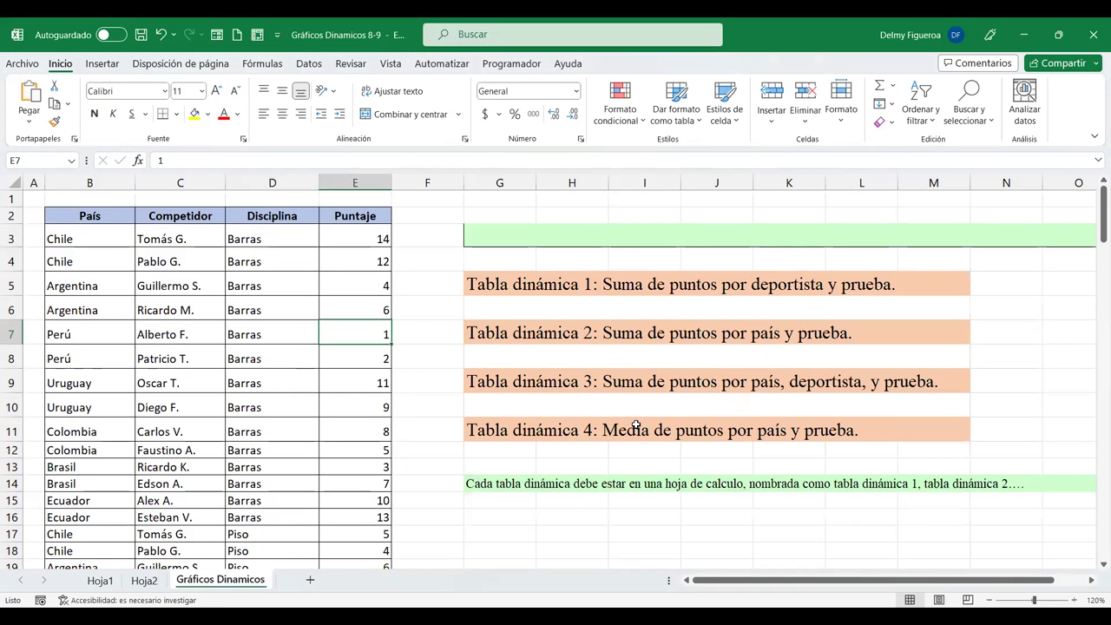
pyautogui.press('Down')
pyautogui.scroll(-5, 342, 349)
pyautogui.click(370, 387)
pyautogui.click(329, 398)
pyautogui.scroll(-6, 327, 424)
pyautogui.scroll(-6, 392, 420)
pyautogui.scroll(-5, 393, 420)
pyautogui.click(369, 382)
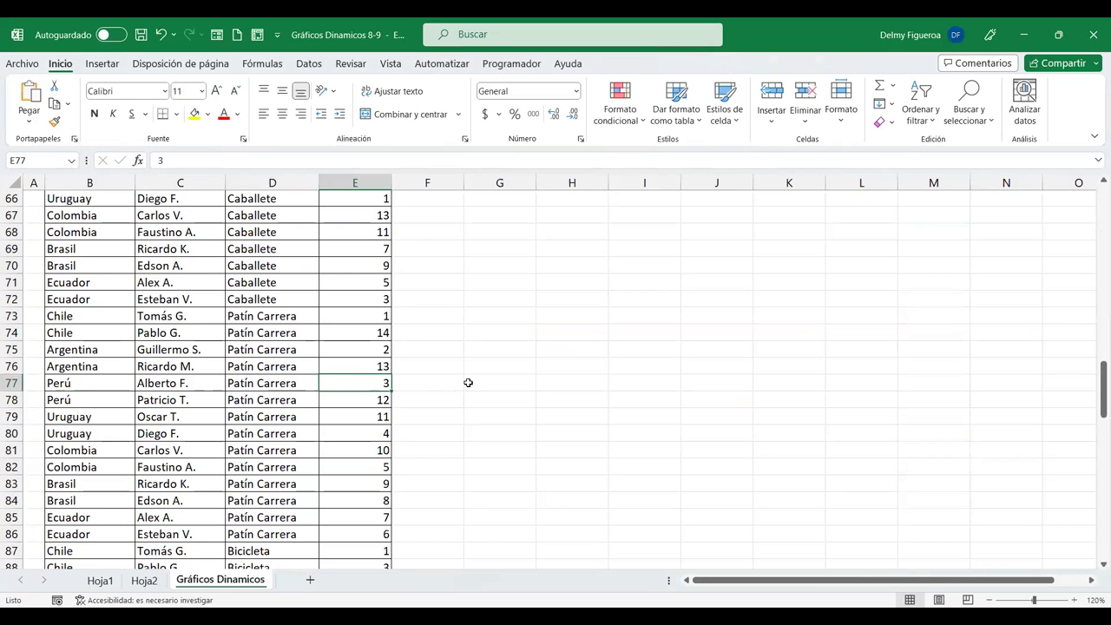
pyautogui.click(374, 417)
pyautogui.scroll(-8, 375, 417)
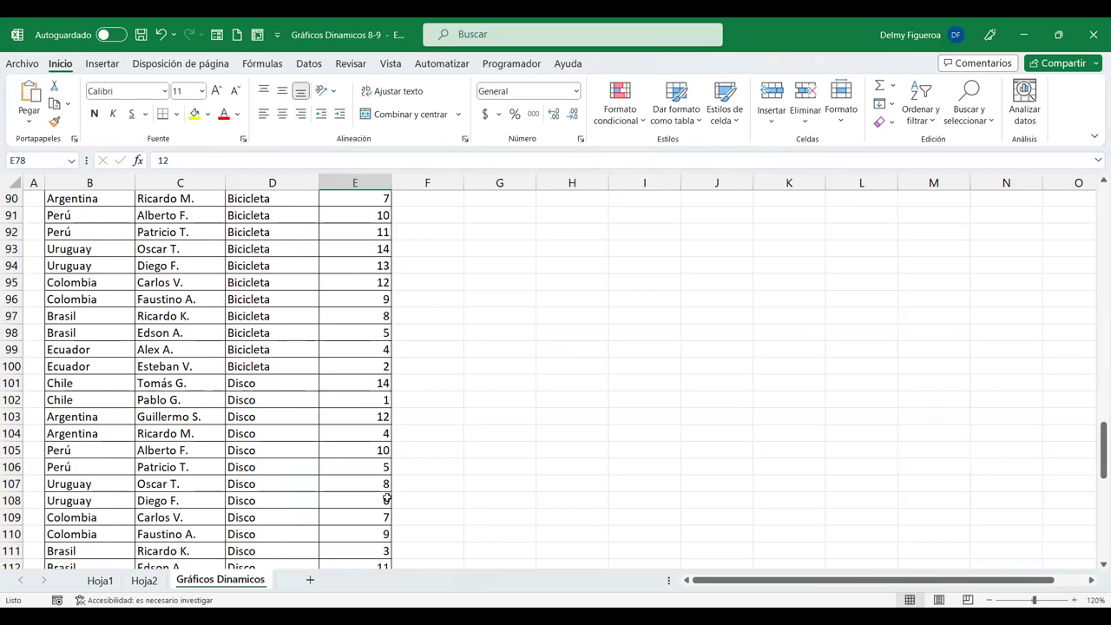
pyautogui.scroll(-4, 320, 513)
# Step: Change the E118 score to 9 and the E136 score to 7, then return to Hoja2
pyautogui.click(355, 466)
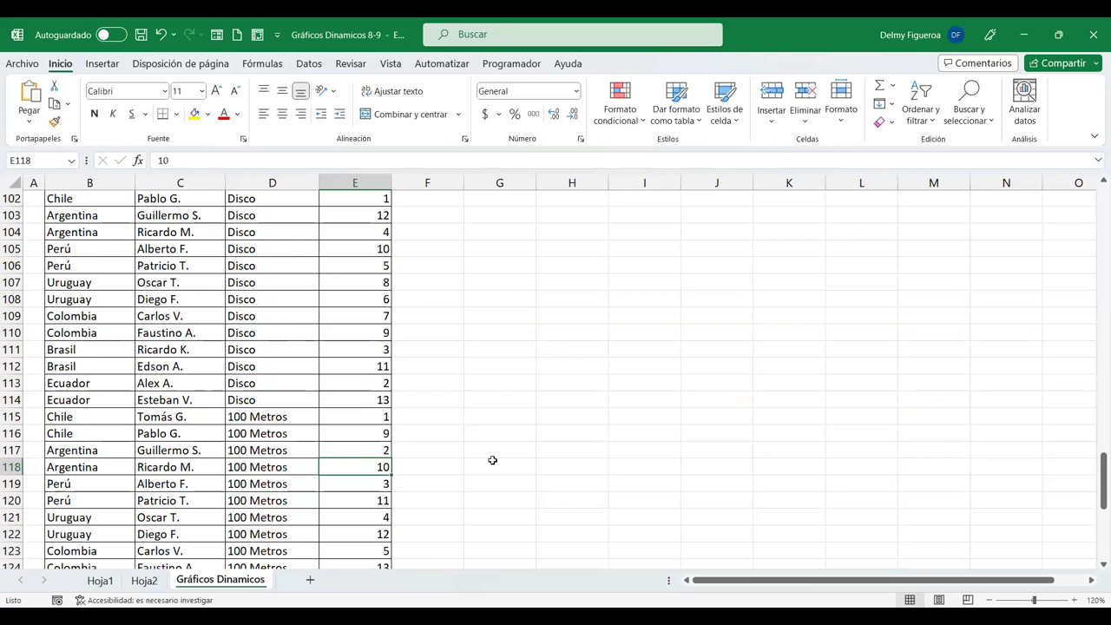
pyautogui.click(369, 482)
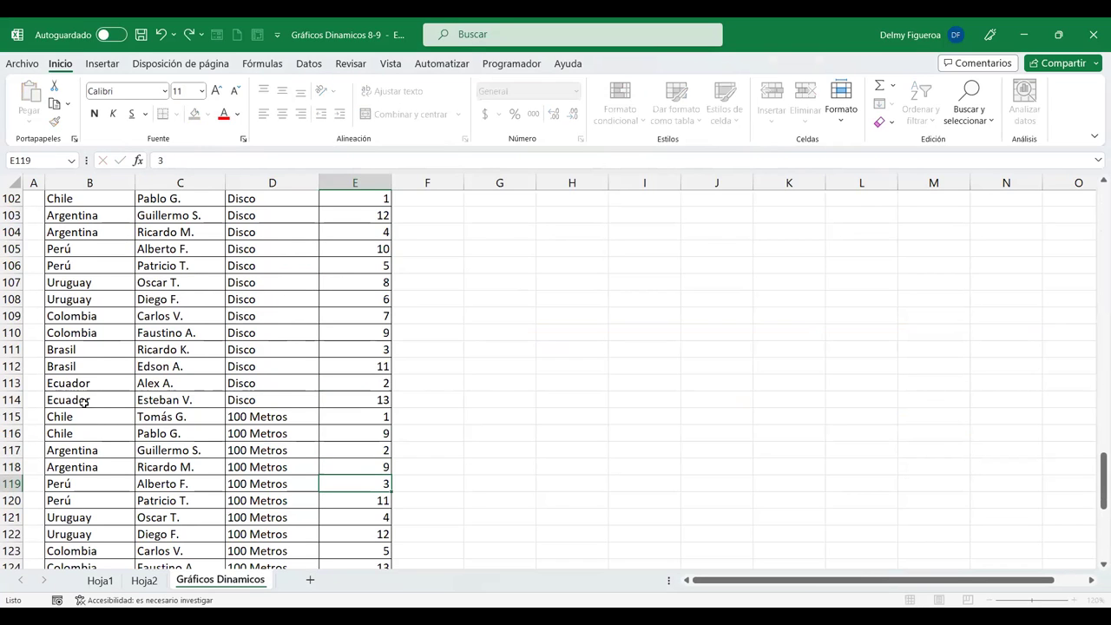
pyautogui.scroll(-8, 319, 516)
pyautogui.scroll(-6, 375, 290)
pyautogui.scroll(3, 374, 287)
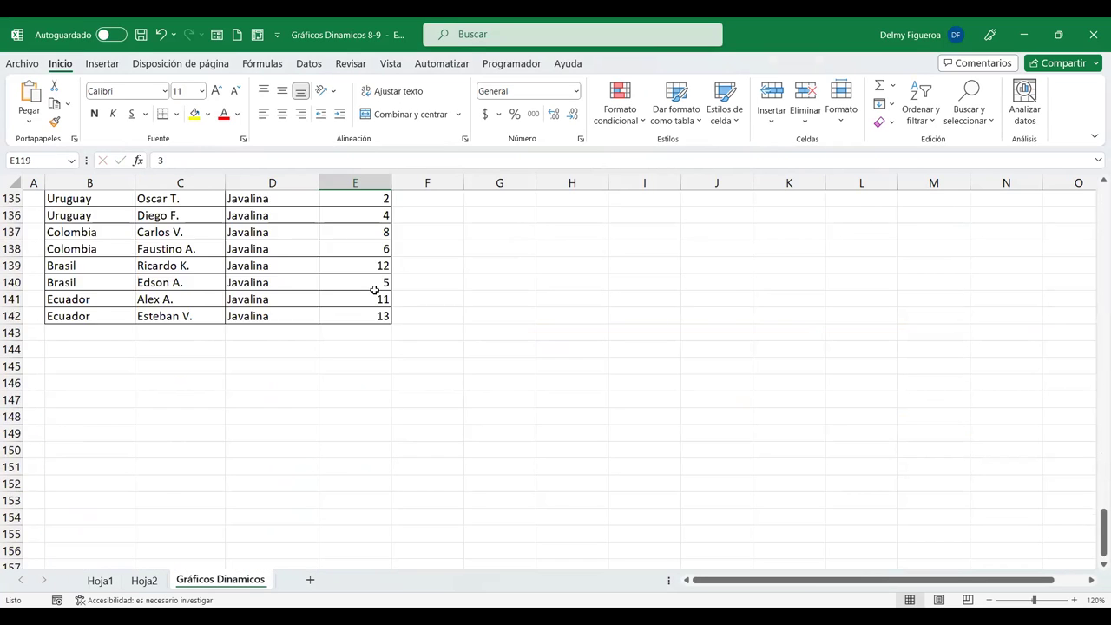
pyautogui.scroll(5, 352, 342)
pyautogui.scroll(-1, 364, 434)
pyautogui.click(378, 418)
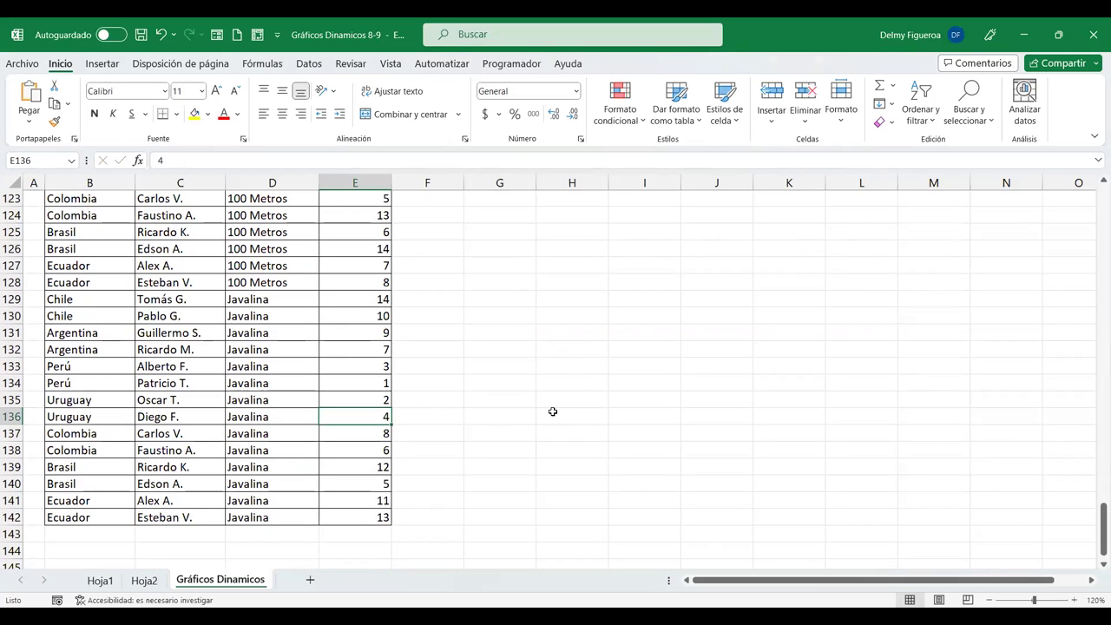
pyautogui.write('7')
pyautogui.press('Return')
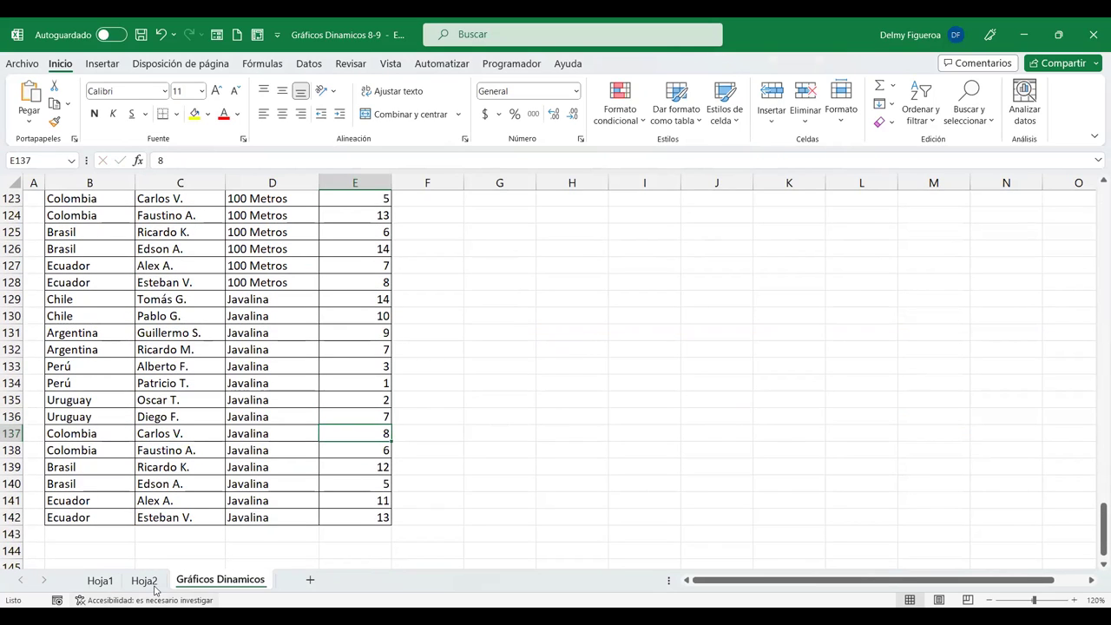
pyautogui.click(143, 580)
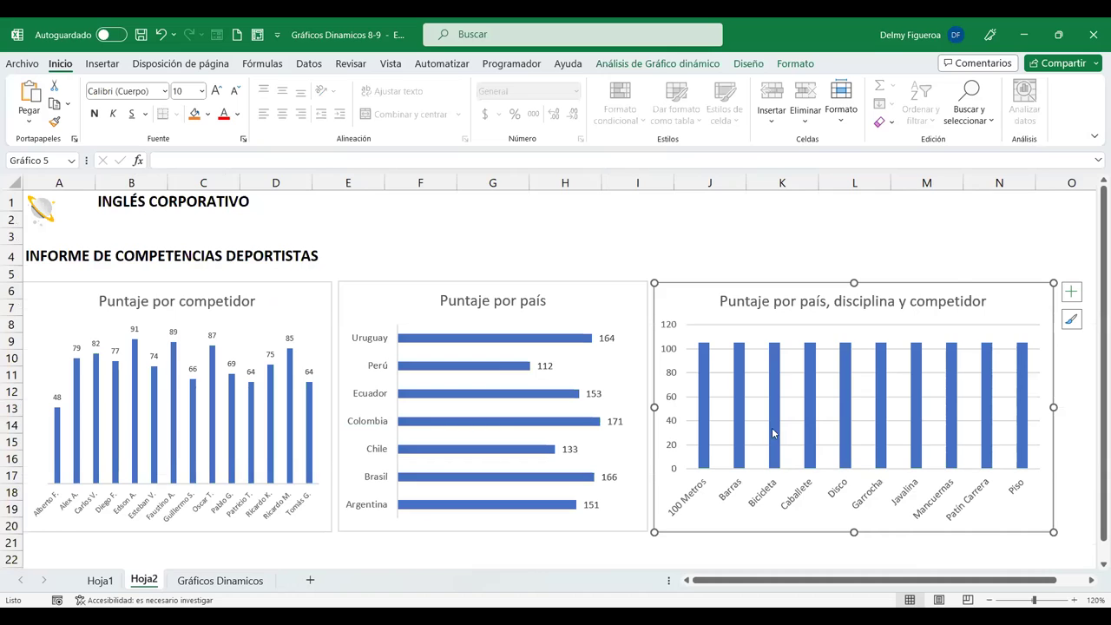
# Step: Refresh the third and left pivot charts so Uruguay shows 167 and Perú 115
pyautogui.rightClick(964, 294)
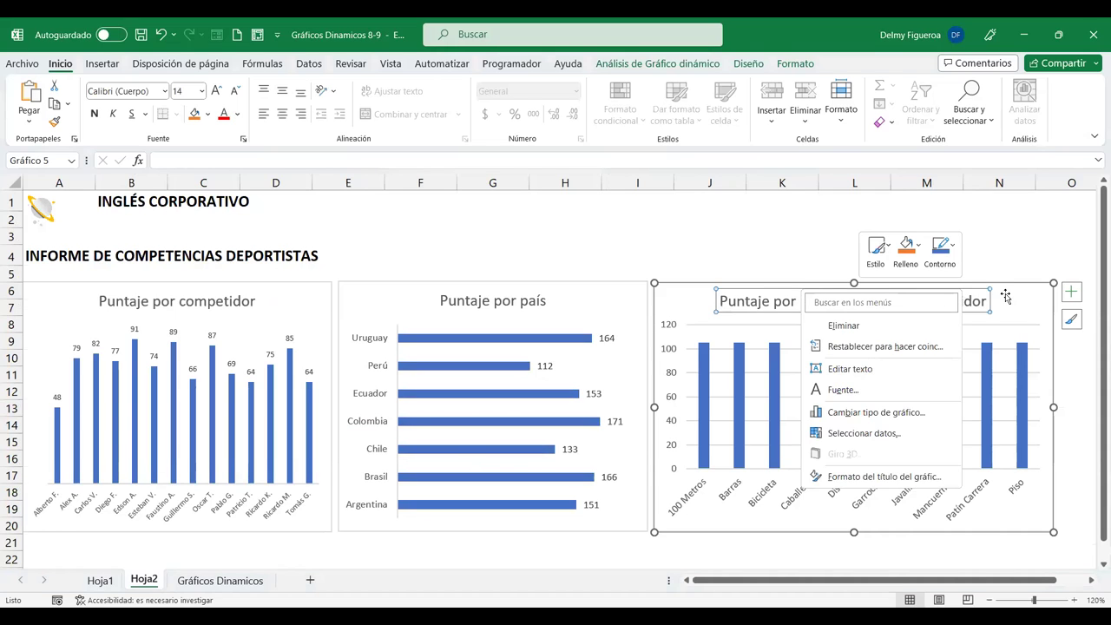
pyautogui.rightClick(1007, 298)
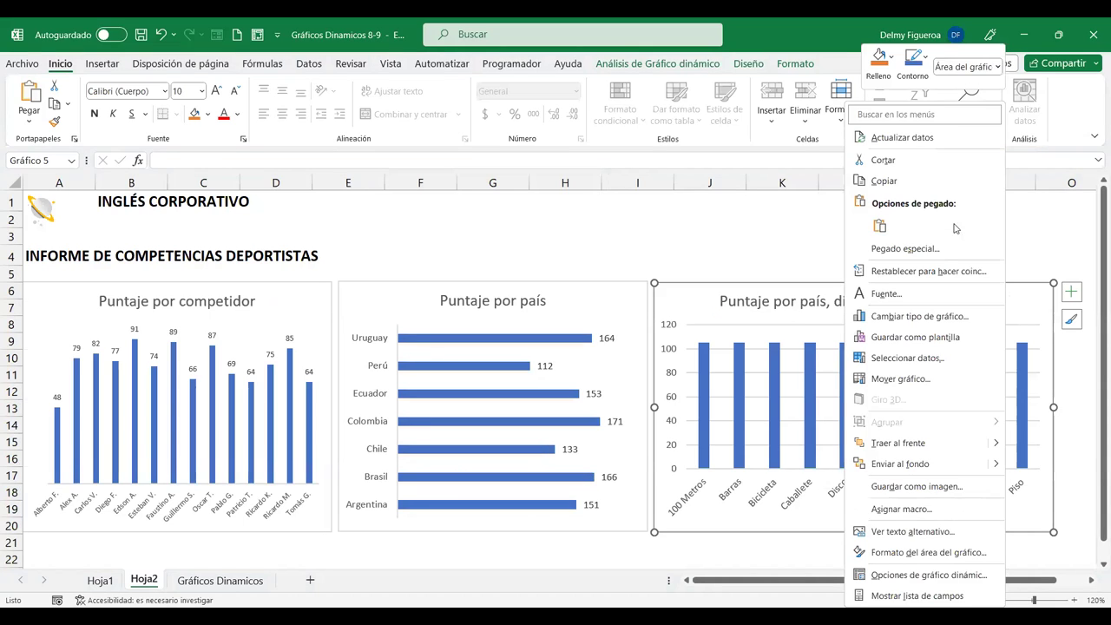
pyautogui.click(901, 138)
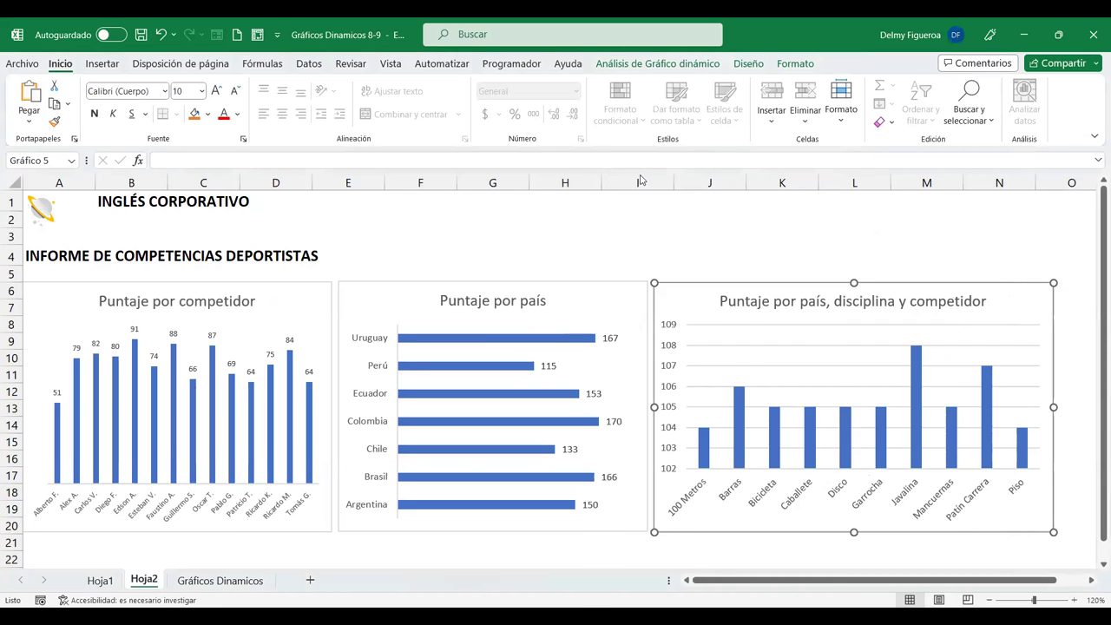
pyautogui.rightClick(583, 347)
pyautogui.press('Escape')
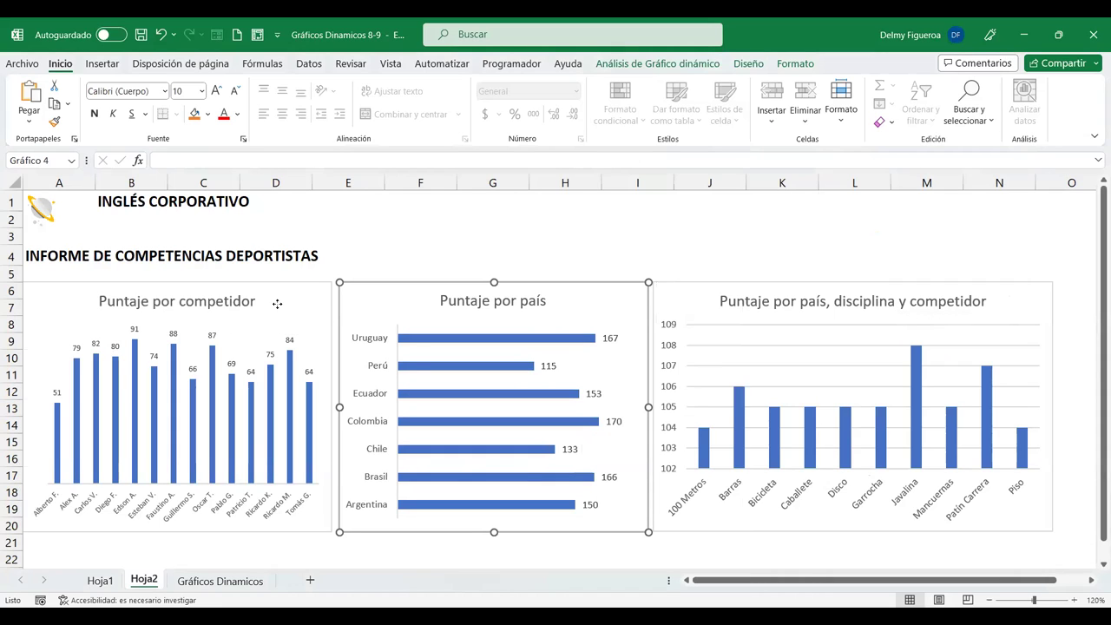
pyautogui.rightClick(279, 309)
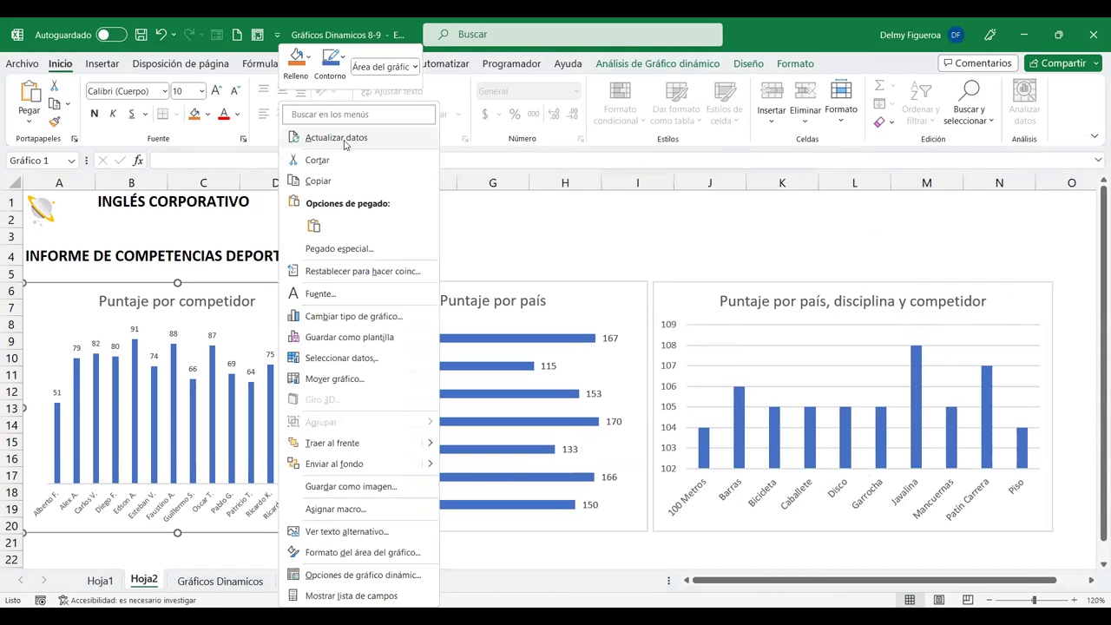
pyautogui.click(345, 139)
# Step: Edit the third chart's title to read 'Puntaje por disciplina'
pyautogui.click(857, 300)
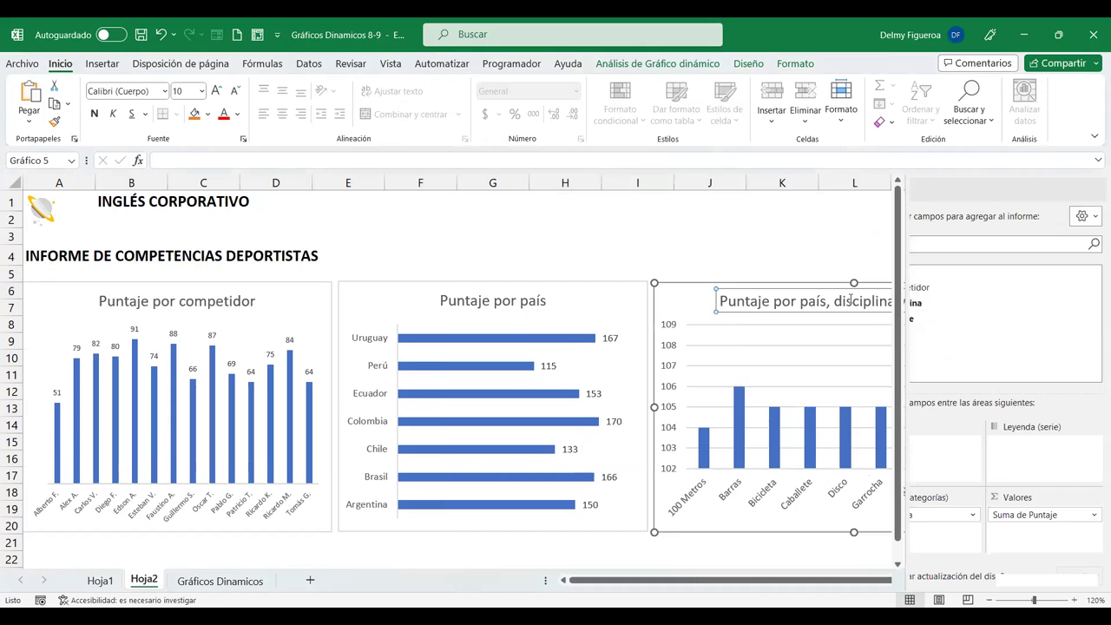
pyautogui.click(1095, 196)
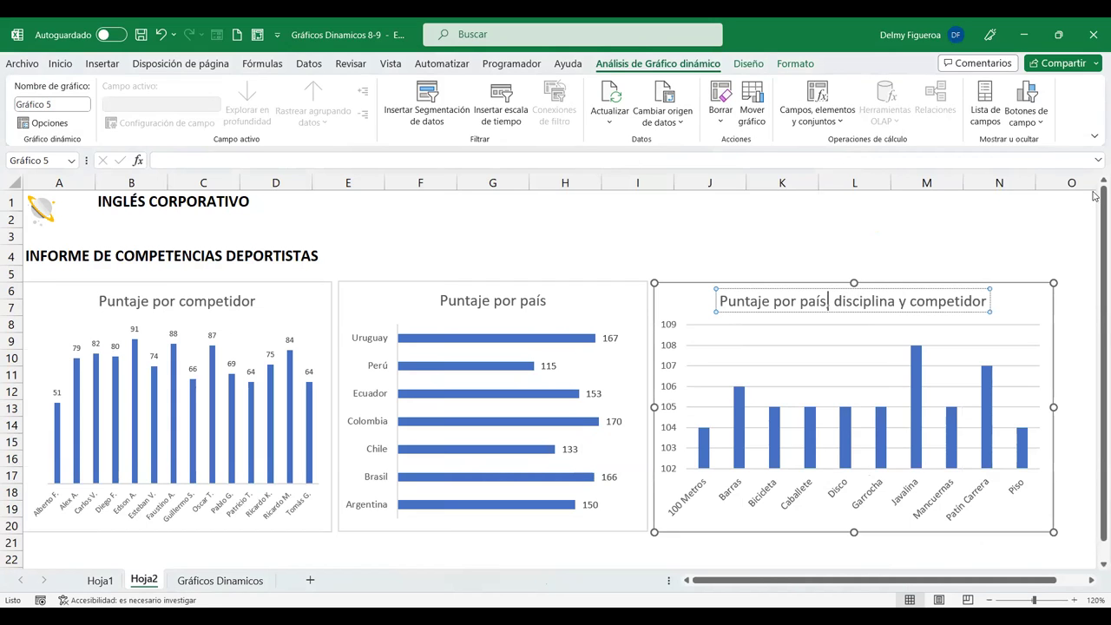
pyautogui.hotkey('shift', 'Right')
pyautogui.hotkey('shift', 'Right')
pyautogui.hotkey('shift', 'Right')
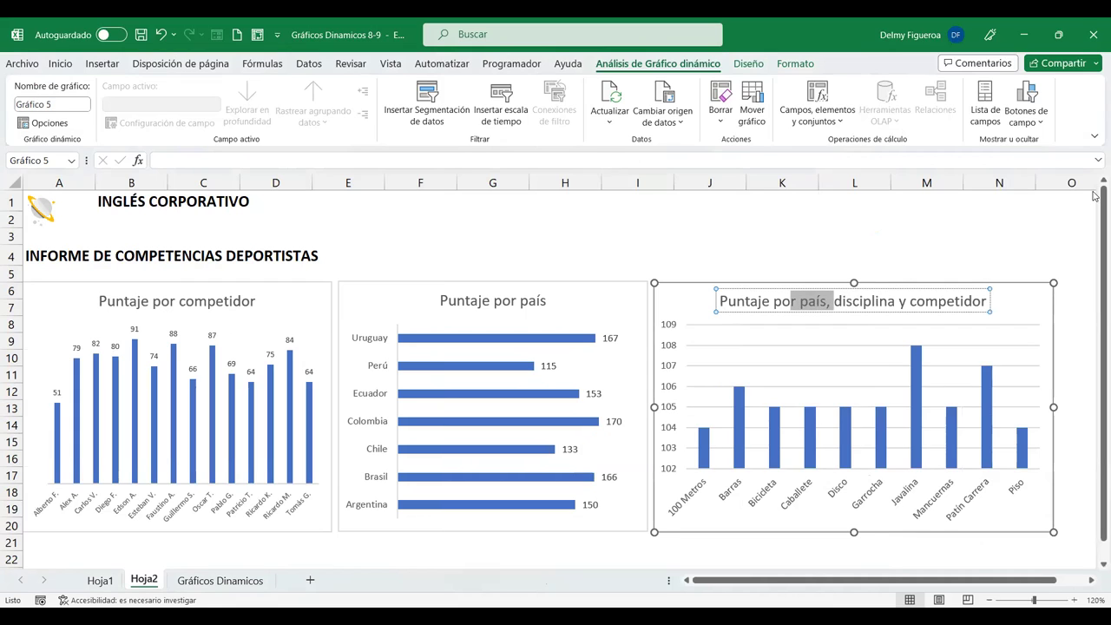
pyautogui.press('Delete')
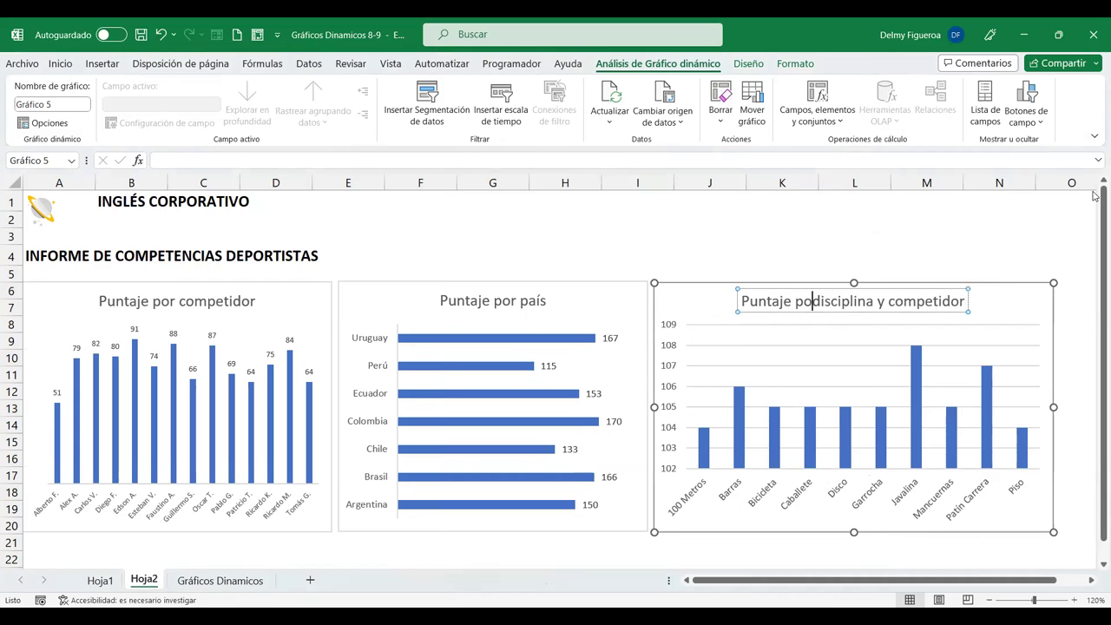
pyautogui.write('R')
pyautogui.press('BackSpace')
pyautogui.press('BackSpace')
pyautogui.write('r')
pyautogui.press('Right')
pyautogui.press('Right')
pyautogui.press('Right')
pyautogui.press('Right')
pyautogui.press('Right')
pyautogui.press('Right')
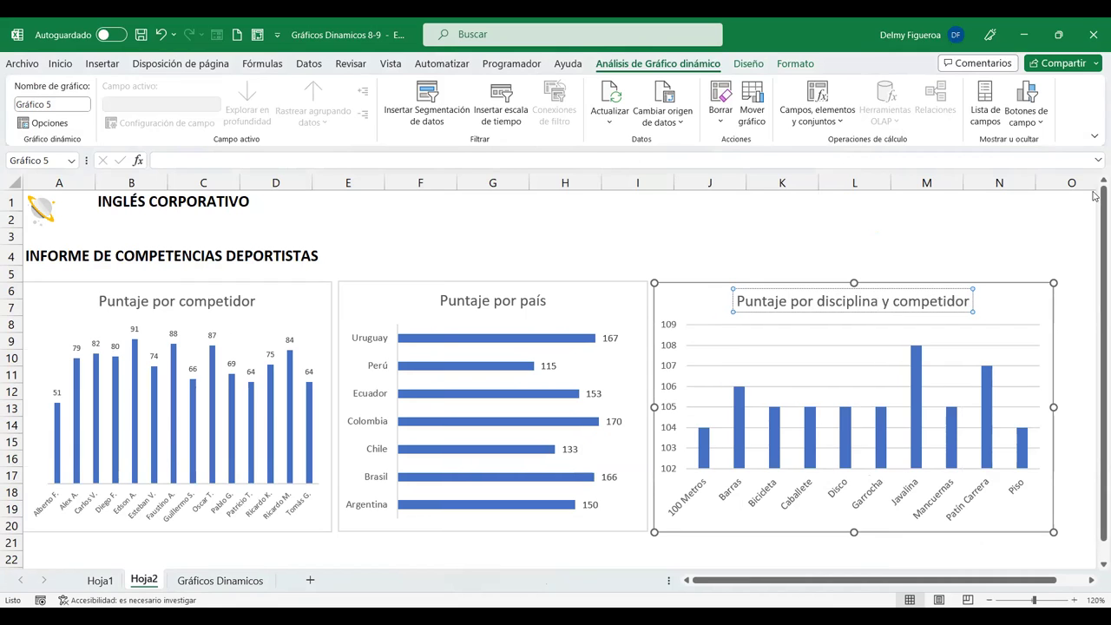
pyautogui.hotkey('shift', 'End')
pyautogui.press('Delete')
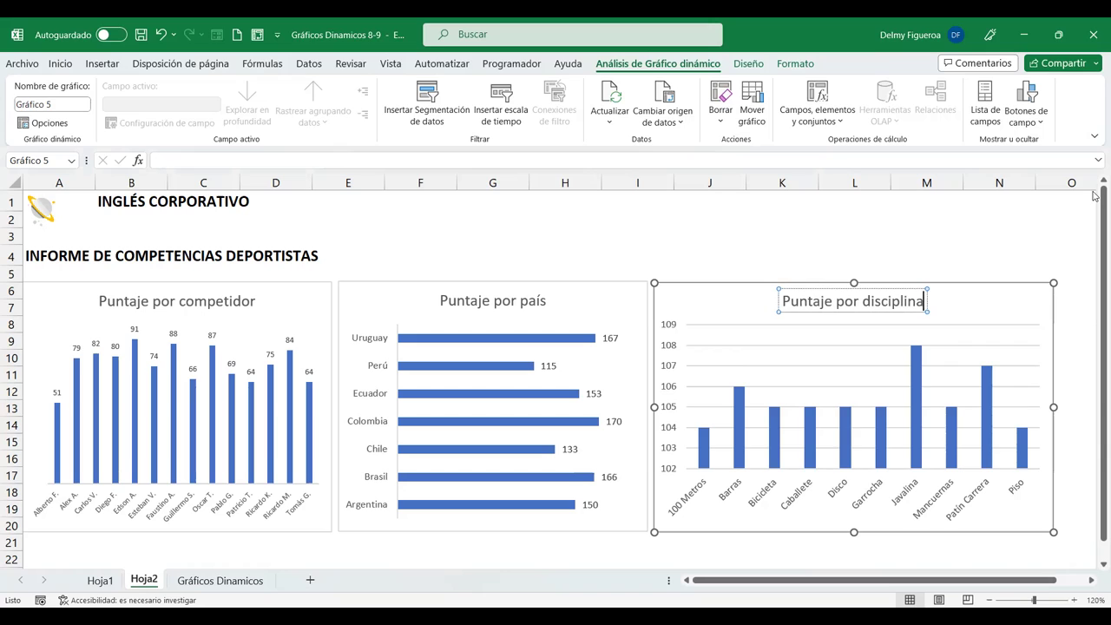
pyautogui.click(908, 339)
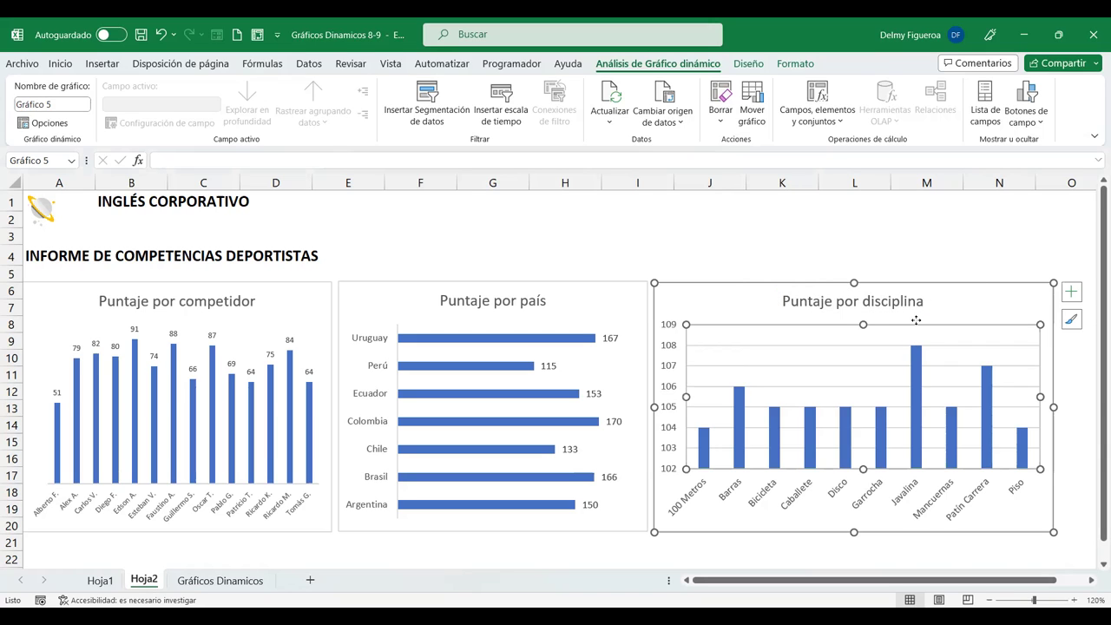
# Step: Open Cambiar tipo de gráfico for the chart with the Líneas category selected
pyautogui.rightClick(833, 318)
pyautogui.click(910, 318)
pyautogui.click(373, 204)
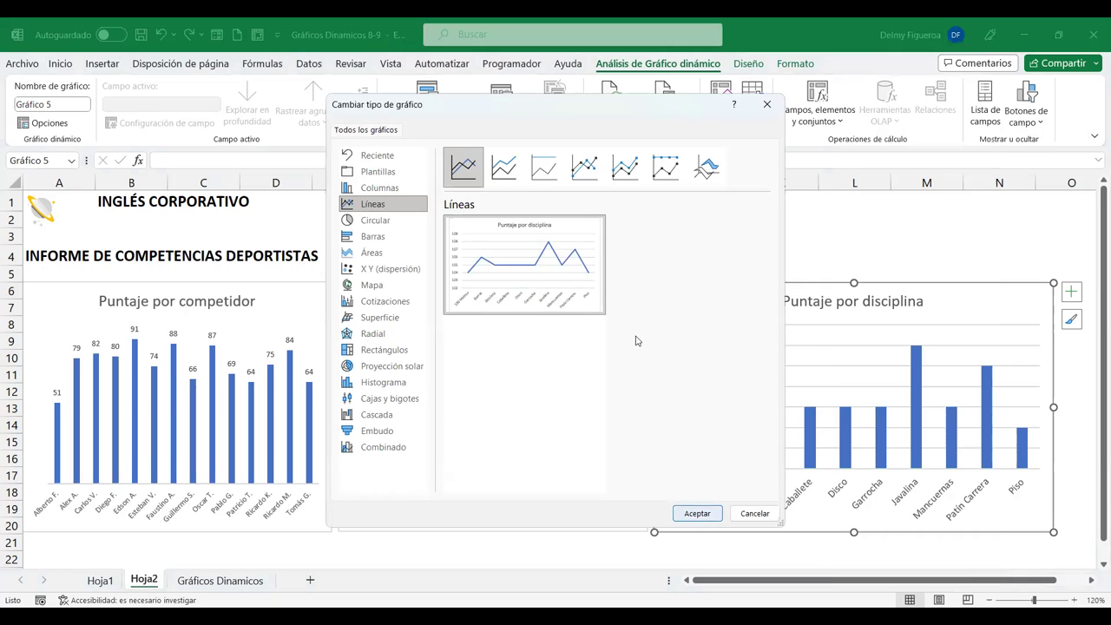
# Step: Make the chart a Línea apilada con marcadores and delete its vertical value axis
pyautogui.click(625, 167)
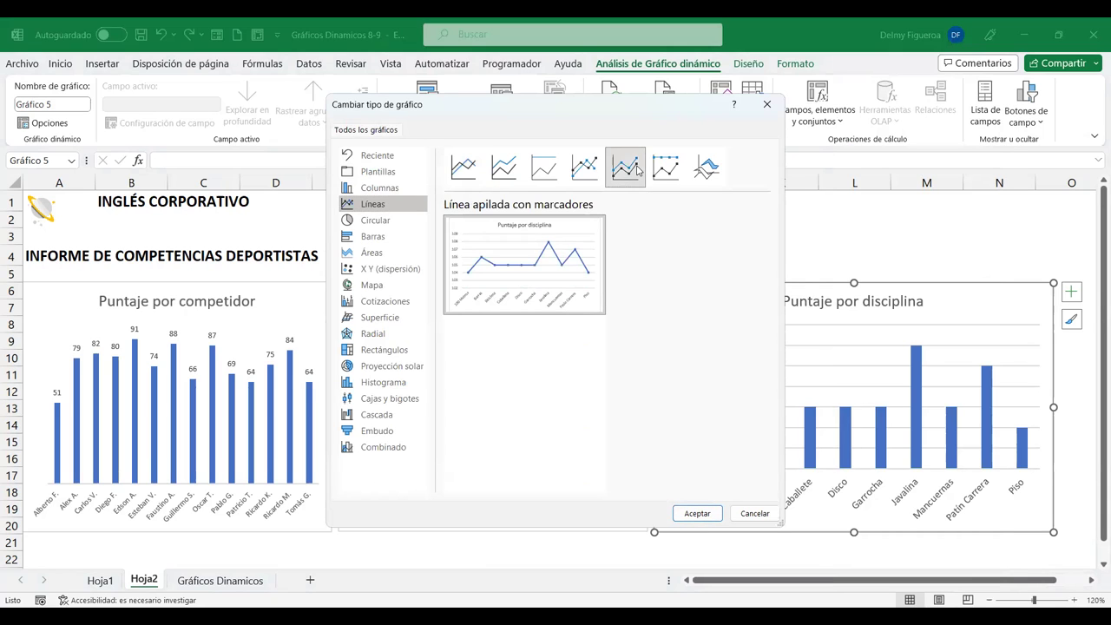
pyautogui.click(697, 514)
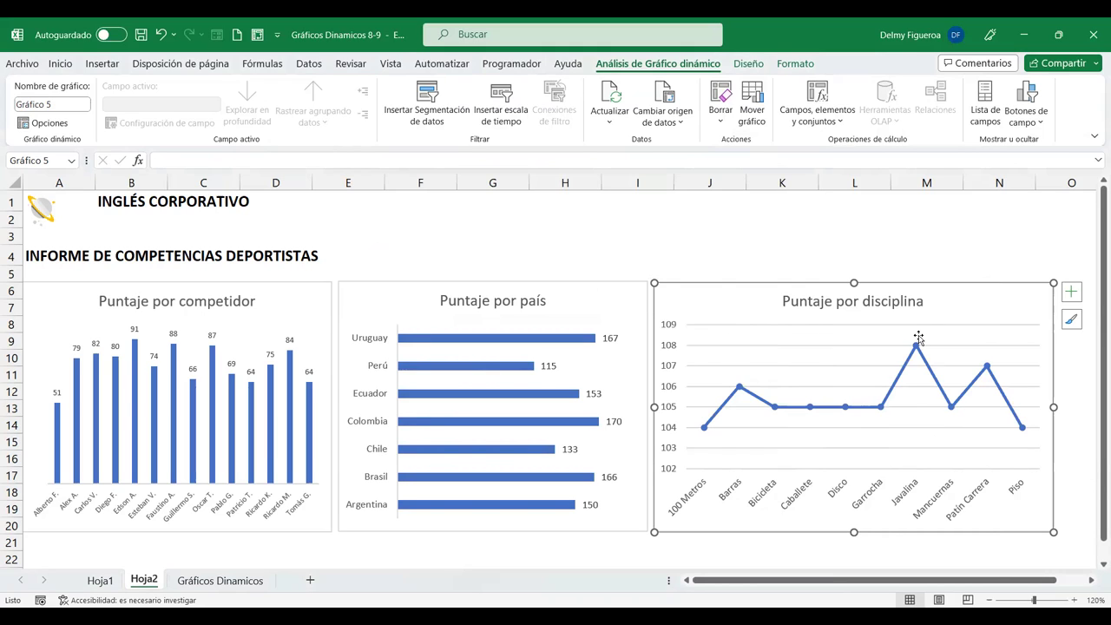
pyautogui.click(672, 344)
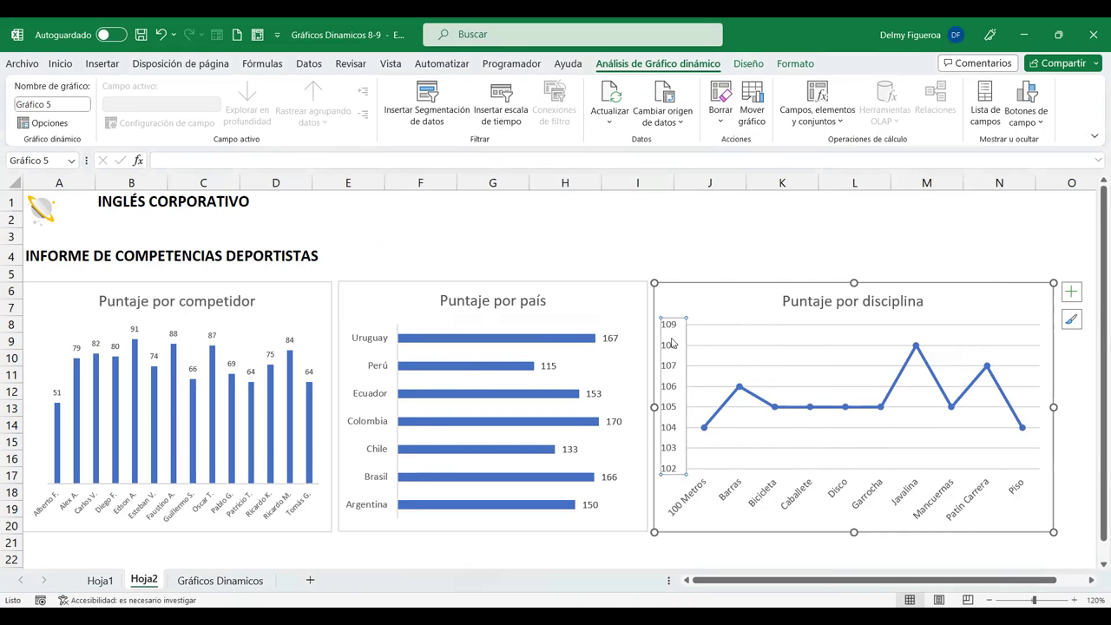
pyautogui.press('Delete')
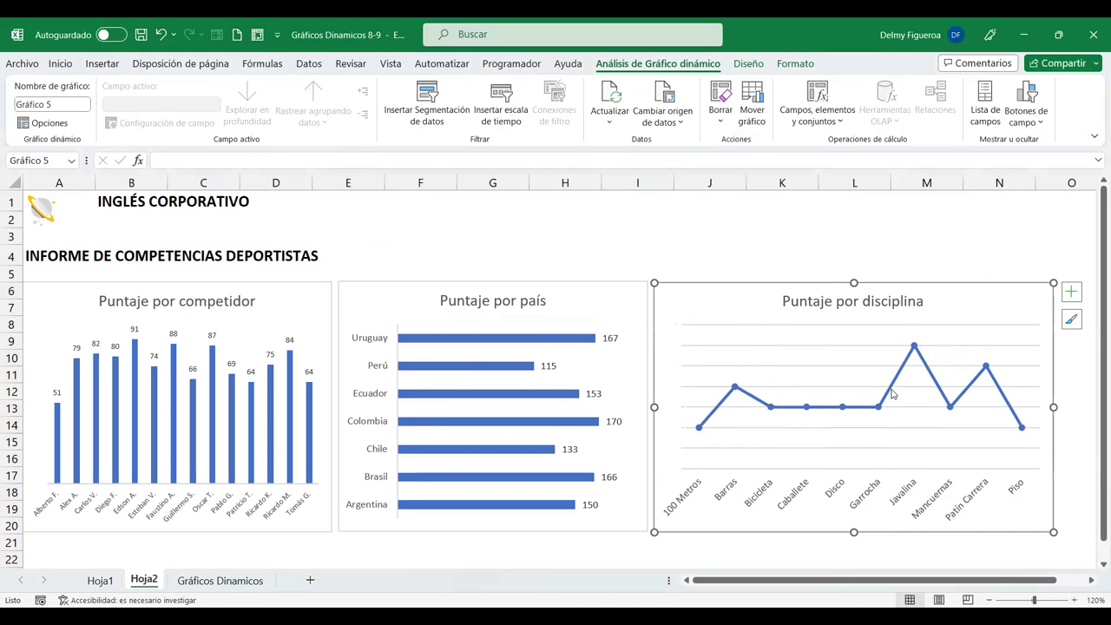
pyautogui.click(893, 392)
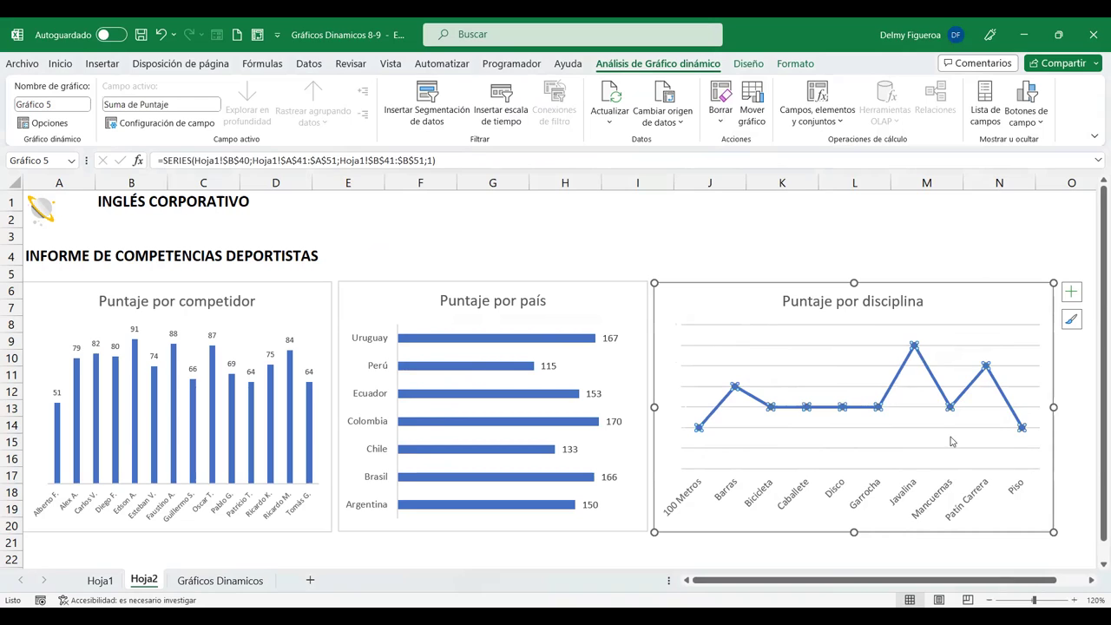
# Step: Add data labels to the Total line and position them above each point (Encima)
pyautogui.rightClick(893, 393)
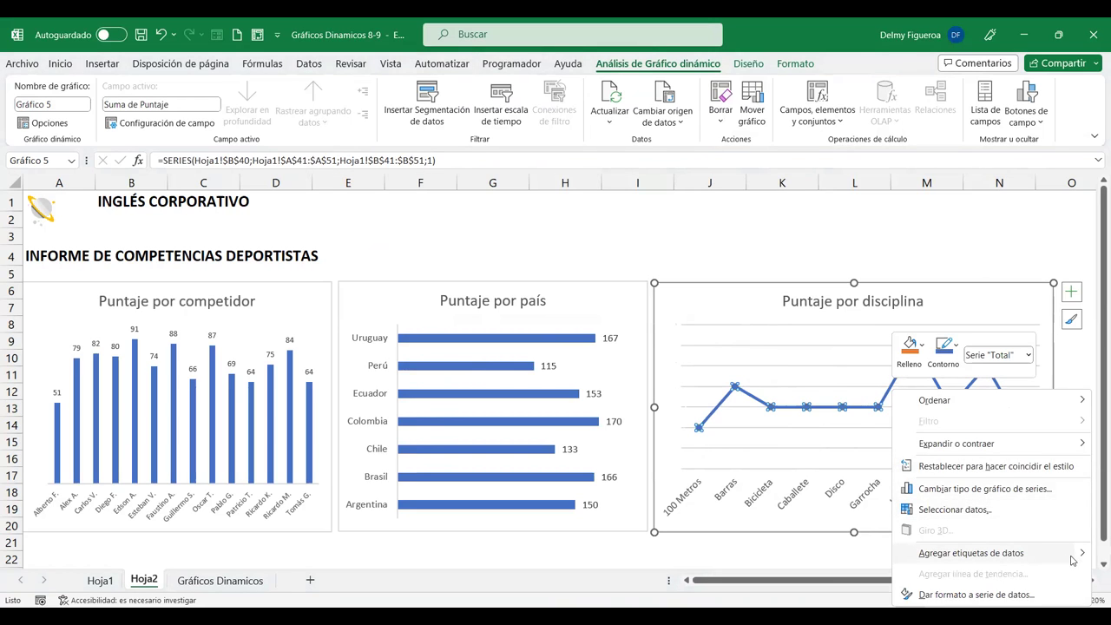
pyautogui.moveTo(971, 553)
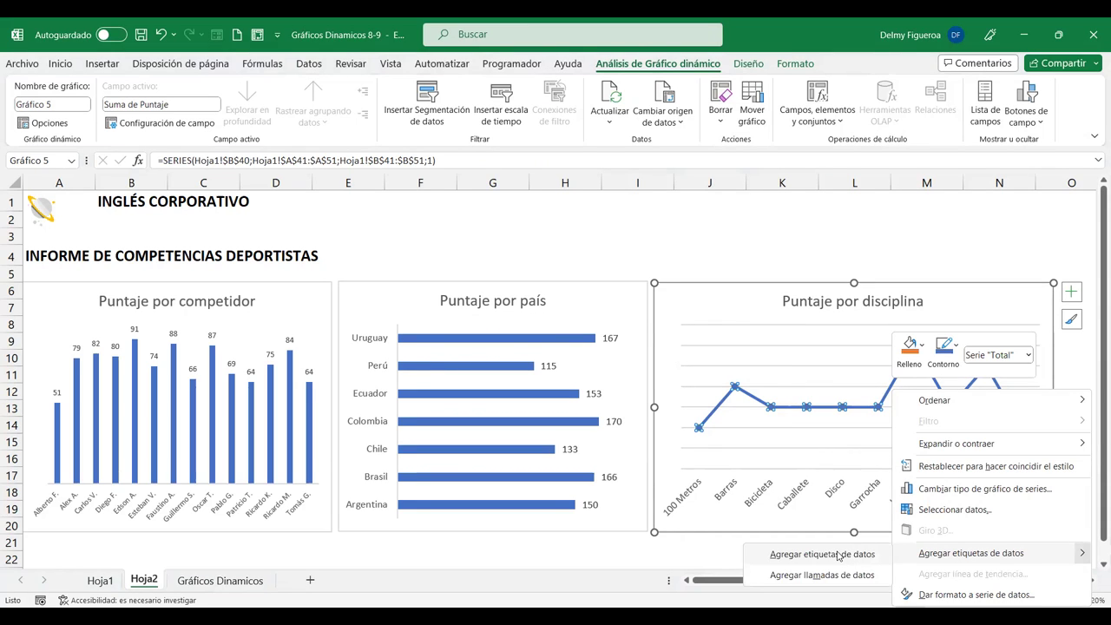
pyautogui.click(837, 553)
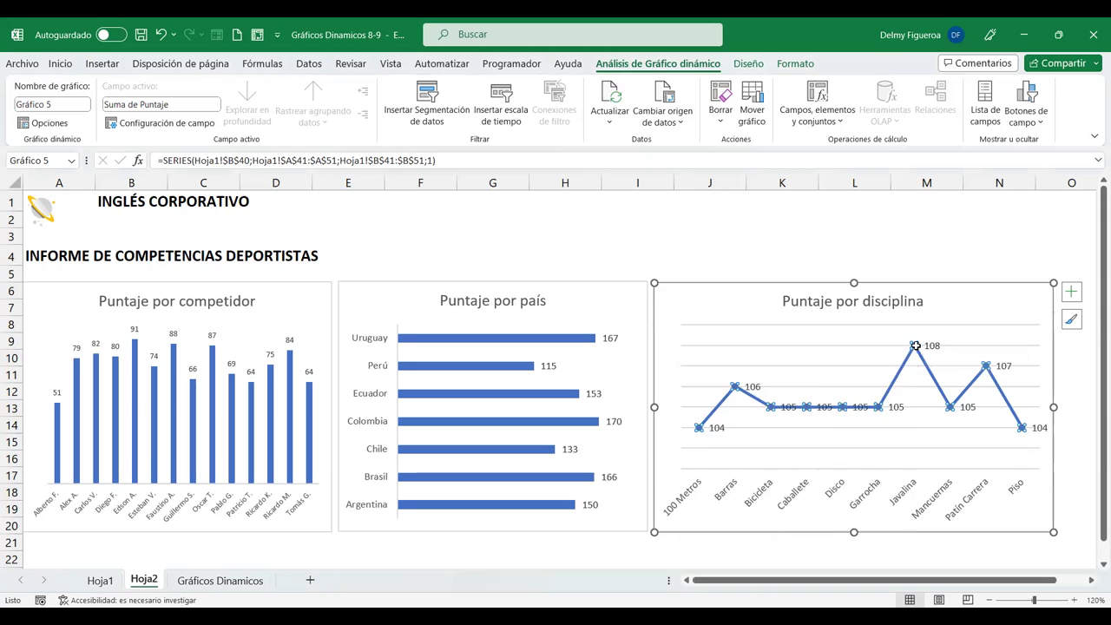
pyautogui.rightClick(916, 345)
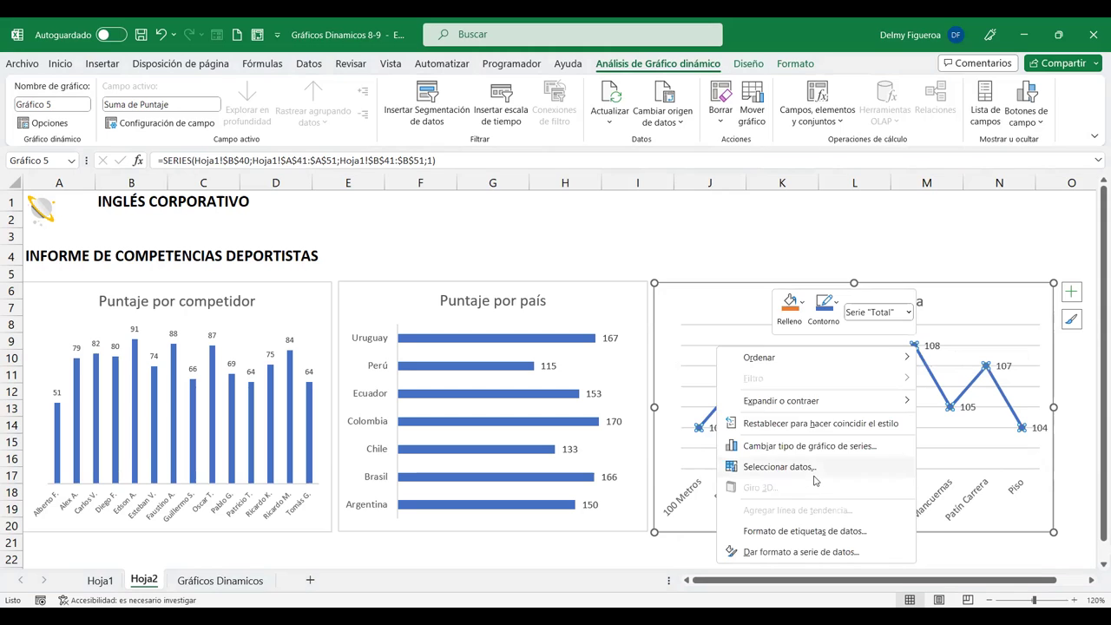
pyautogui.click(1069, 294)
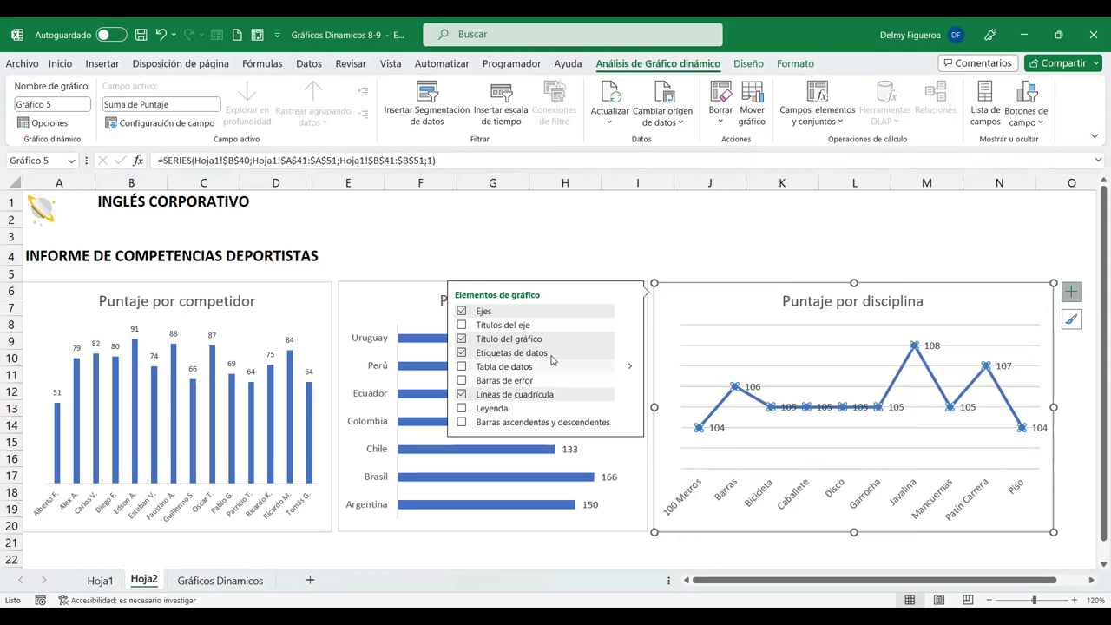
pyautogui.click(630, 352)
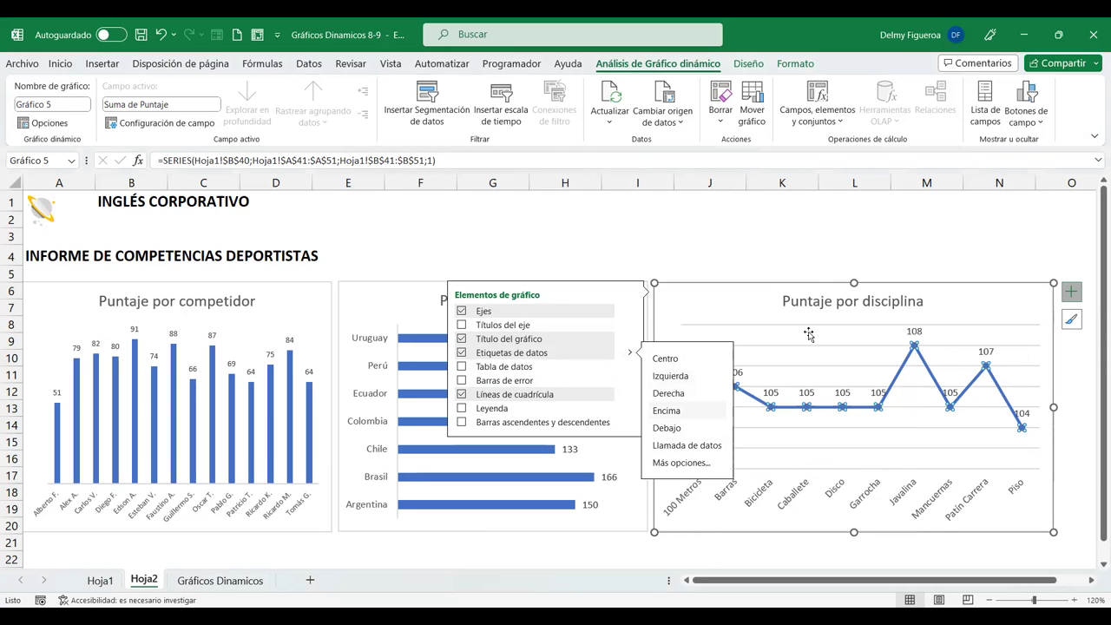
pyautogui.click(816, 275)
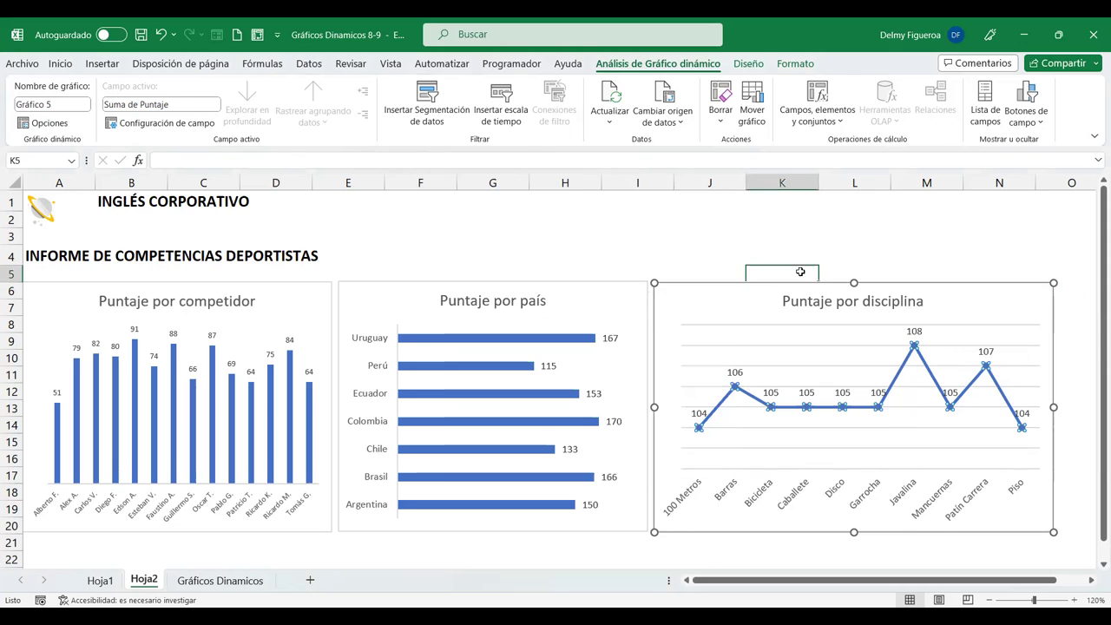
pyautogui.click(737, 373)
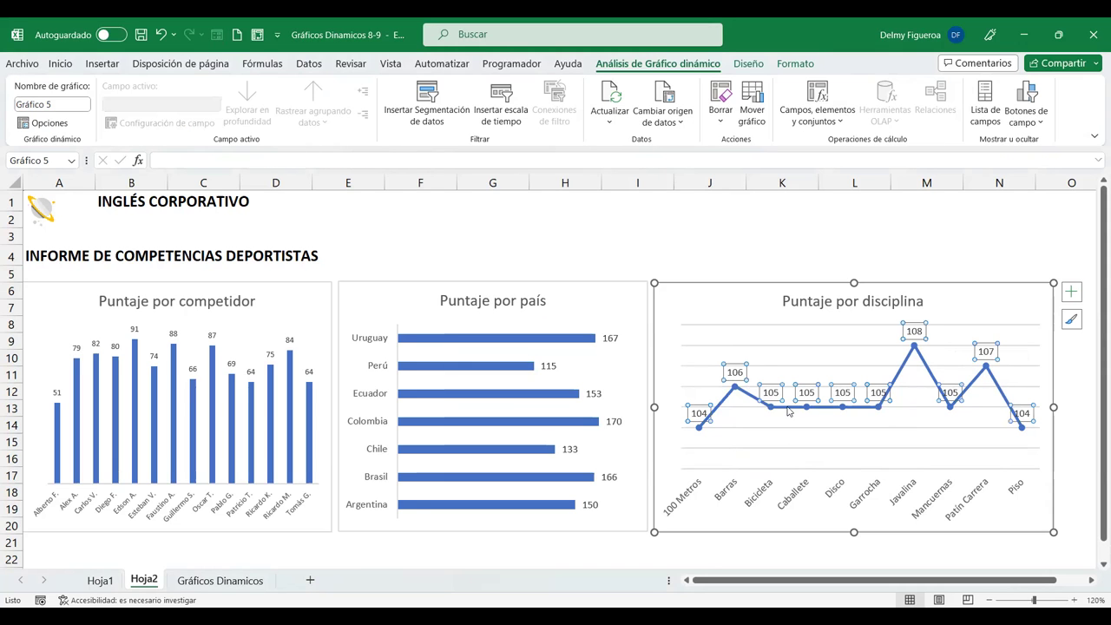
pyautogui.click(60, 64)
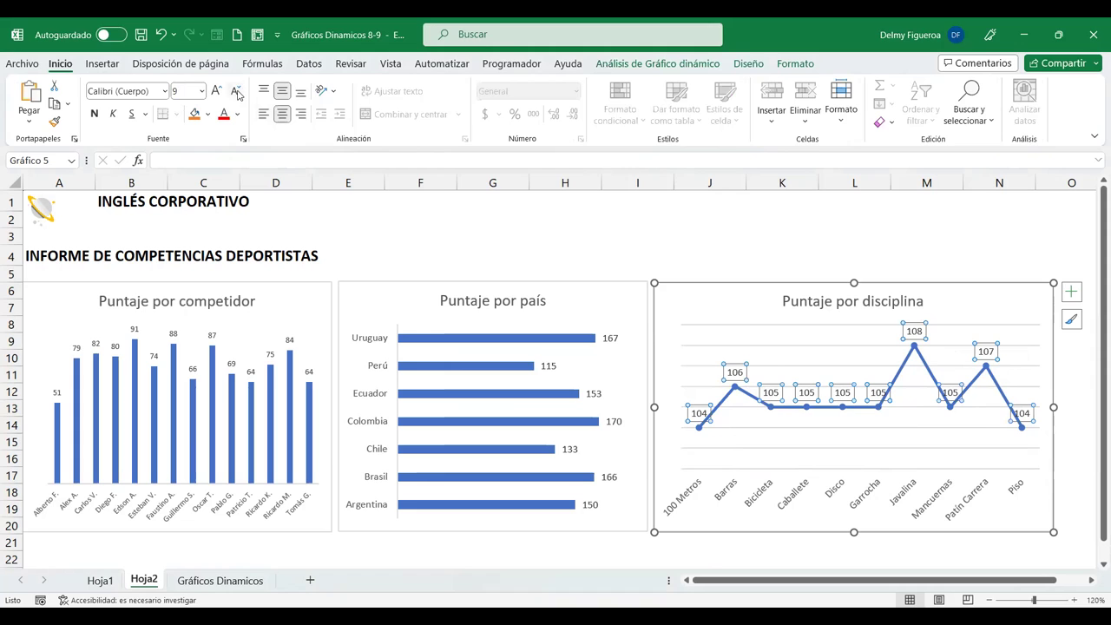
pyautogui.click(403, 207)
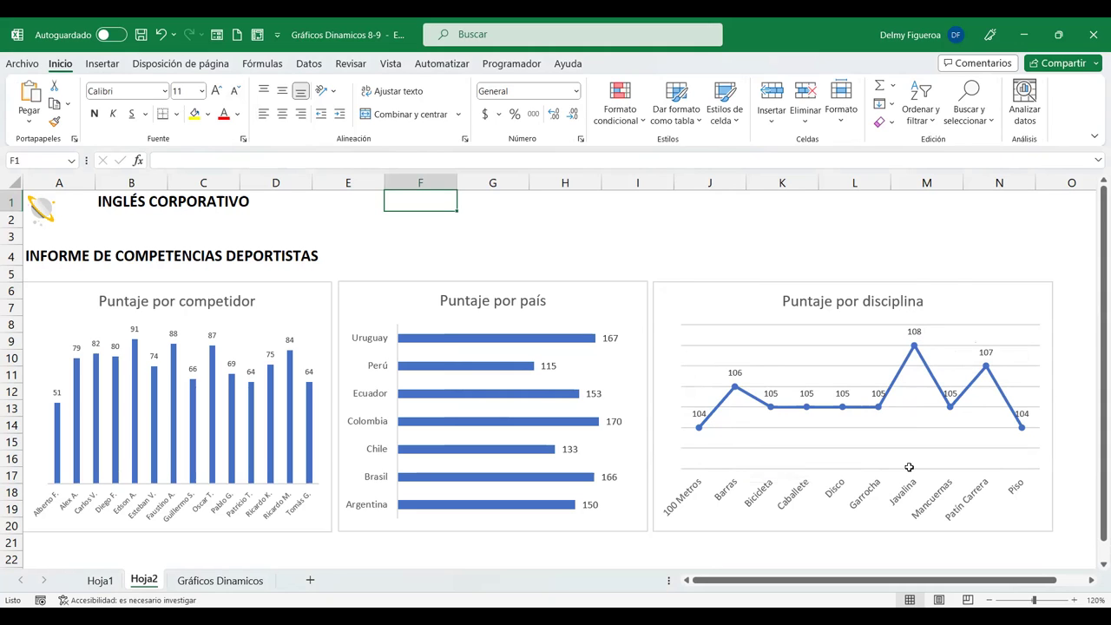
# Step: Delete empty row 3 on Hoja2, then select the Puntaje por disciplina chart
pyautogui.scroll(-4, 909, 467)
pyautogui.scroll(-3, 909, 467)
pyautogui.scroll(7, 909, 468)
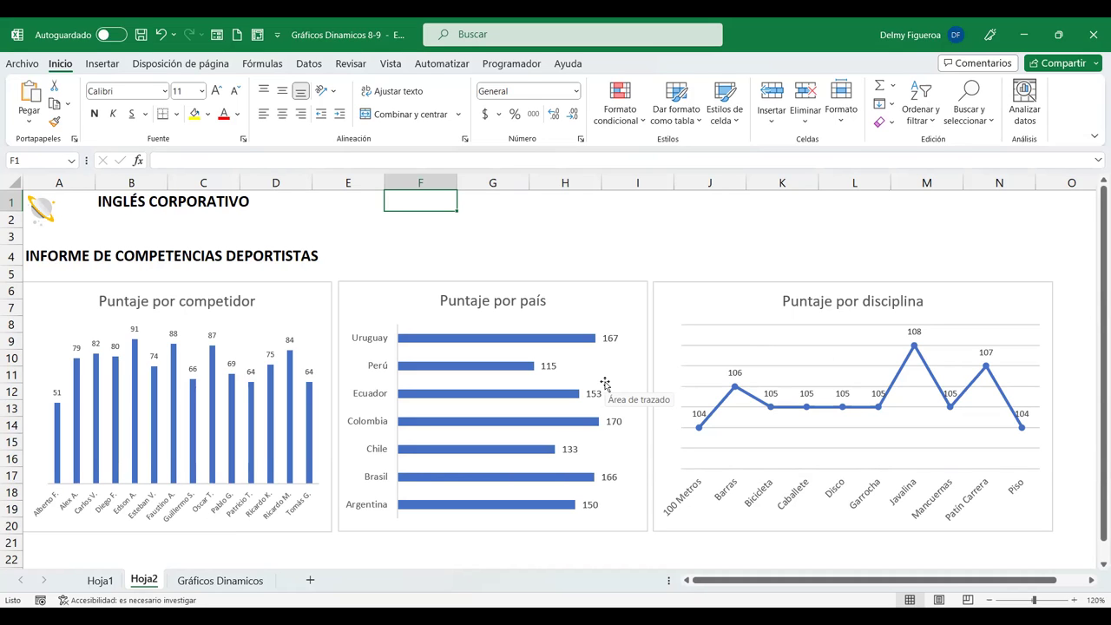
pyautogui.click(11, 235)
pyautogui.rightClick(13, 237)
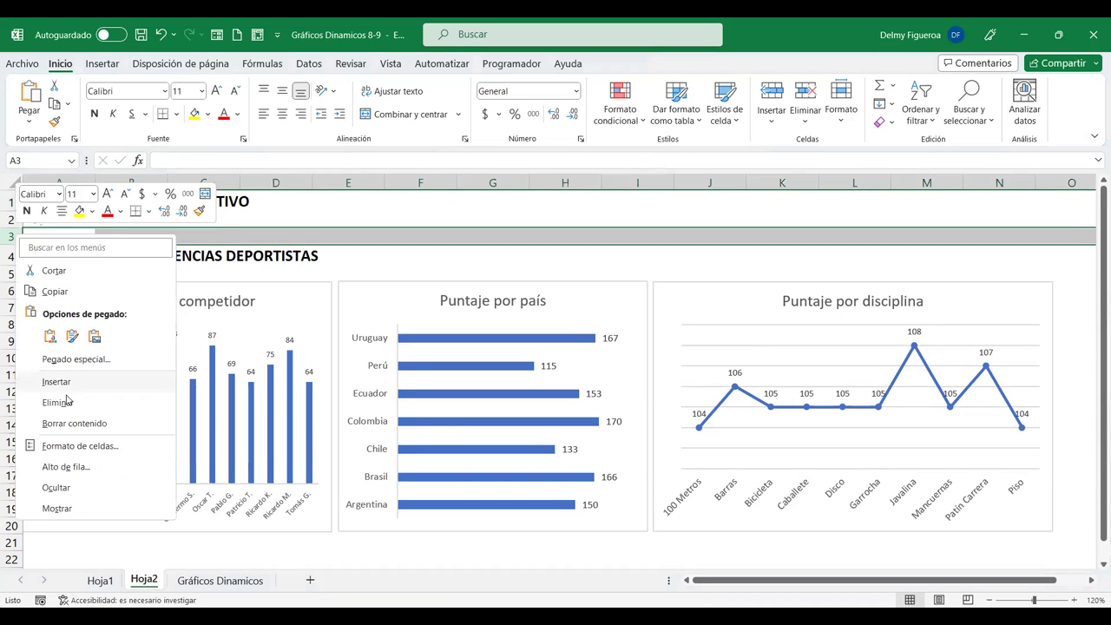
pyautogui.click(73, 402)
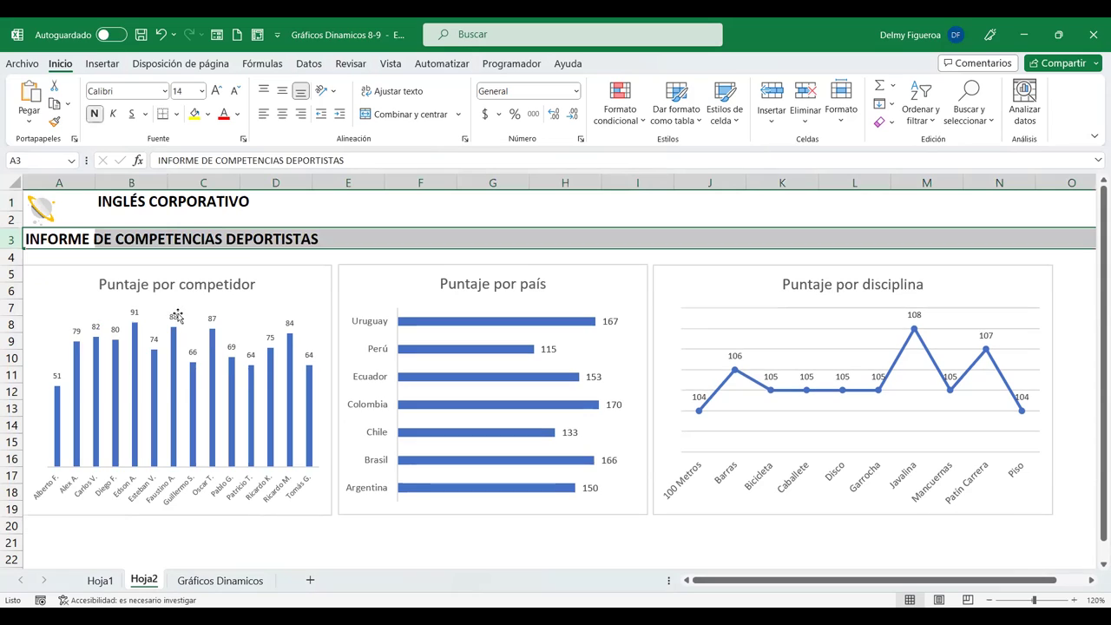
pyautogui.click(281, 217)
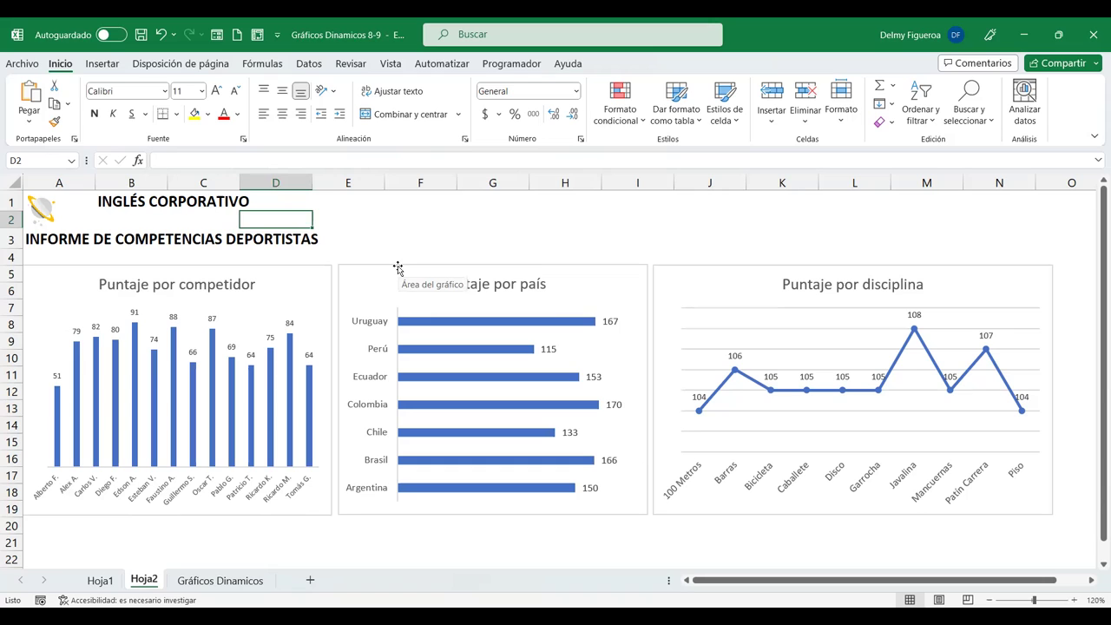
pyautogui.click(399, 222)
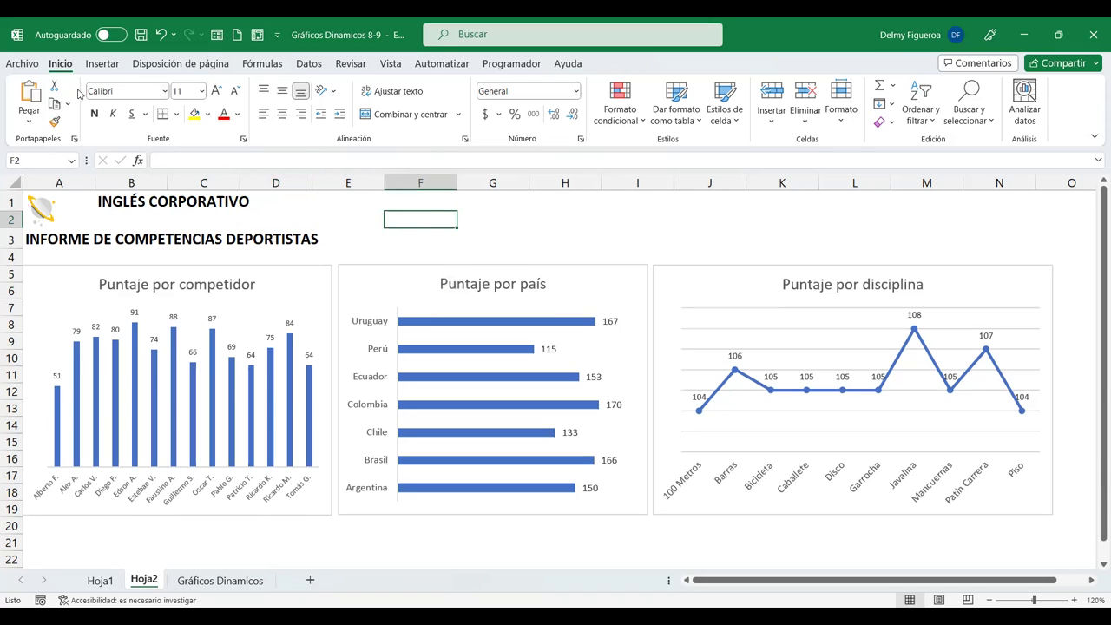
pyautogui.click(723, 280)
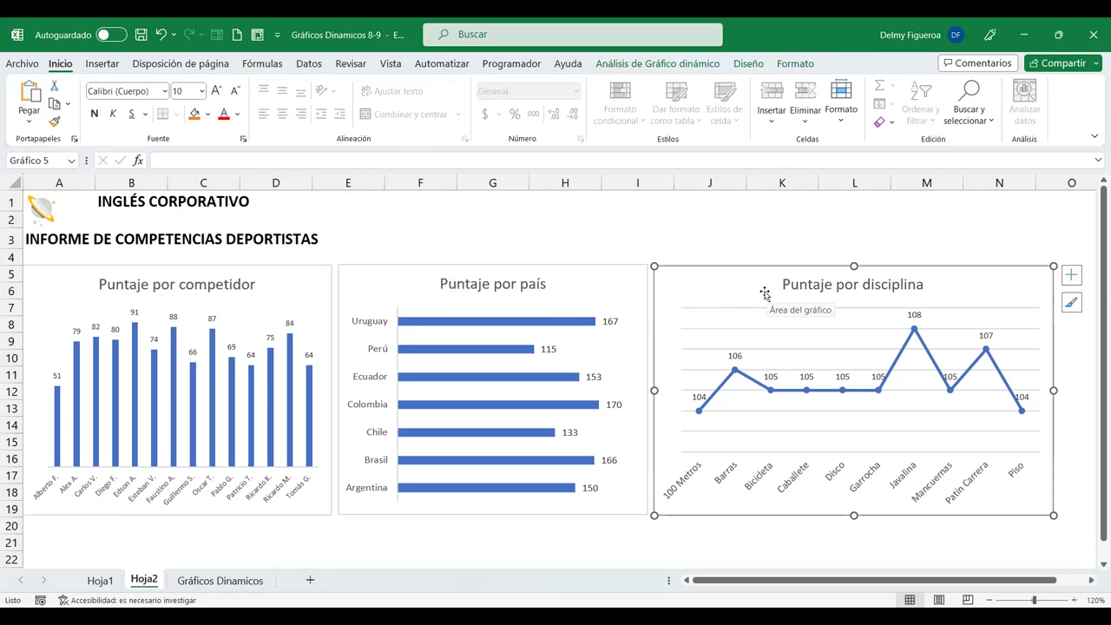
# Step: Insert slicers for País, Competidor and Disciplina from PivotChart Analyze
pyautogui.click(111, 65)
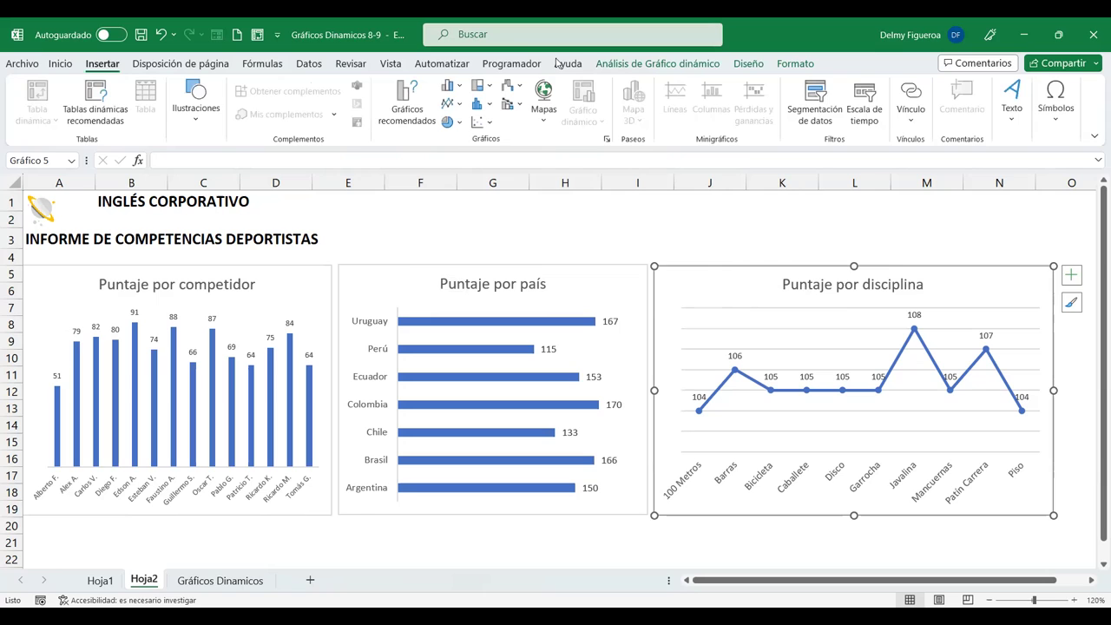
pyautogui.click(674, 66)
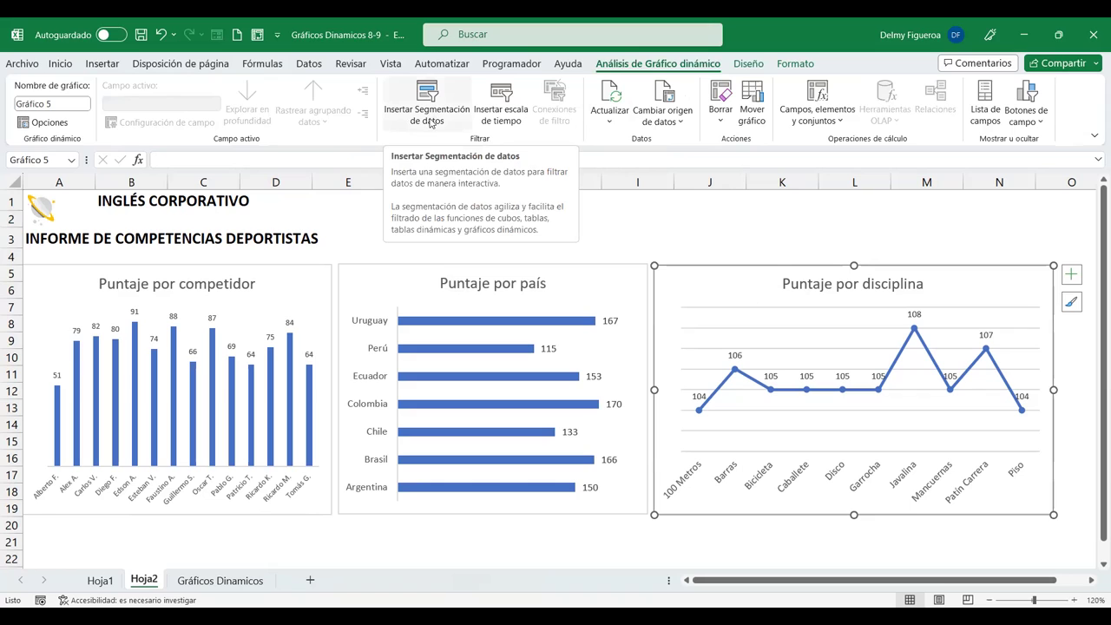
pyautogui.click(430, 122)
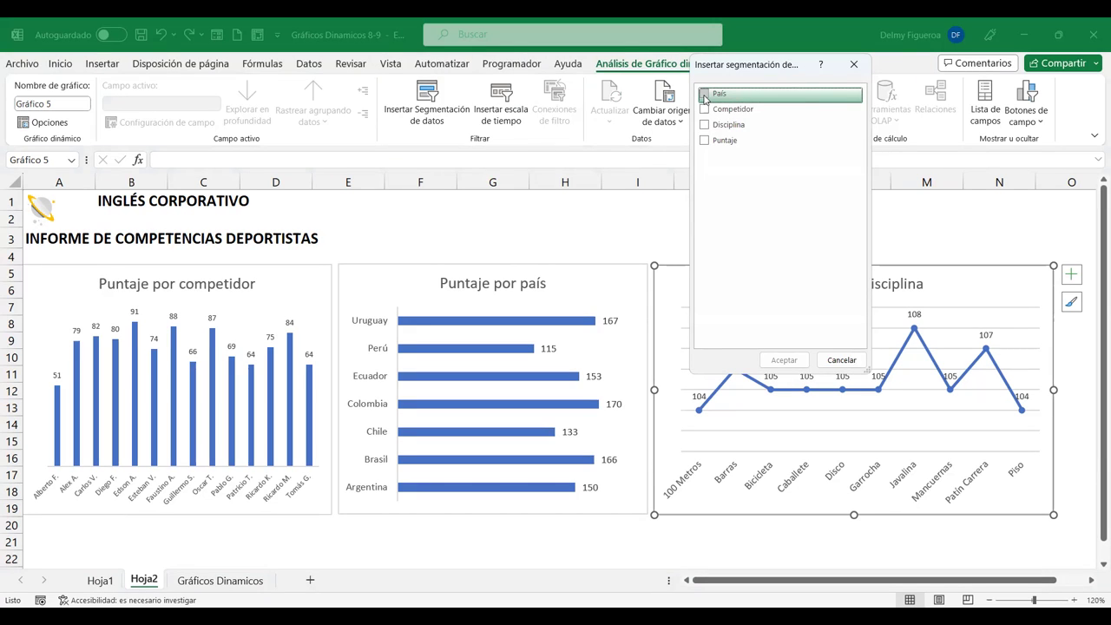
pyautogui.click(704, 94)
pyautogui.click(704, 110)
pyautogui.click(704, 126)
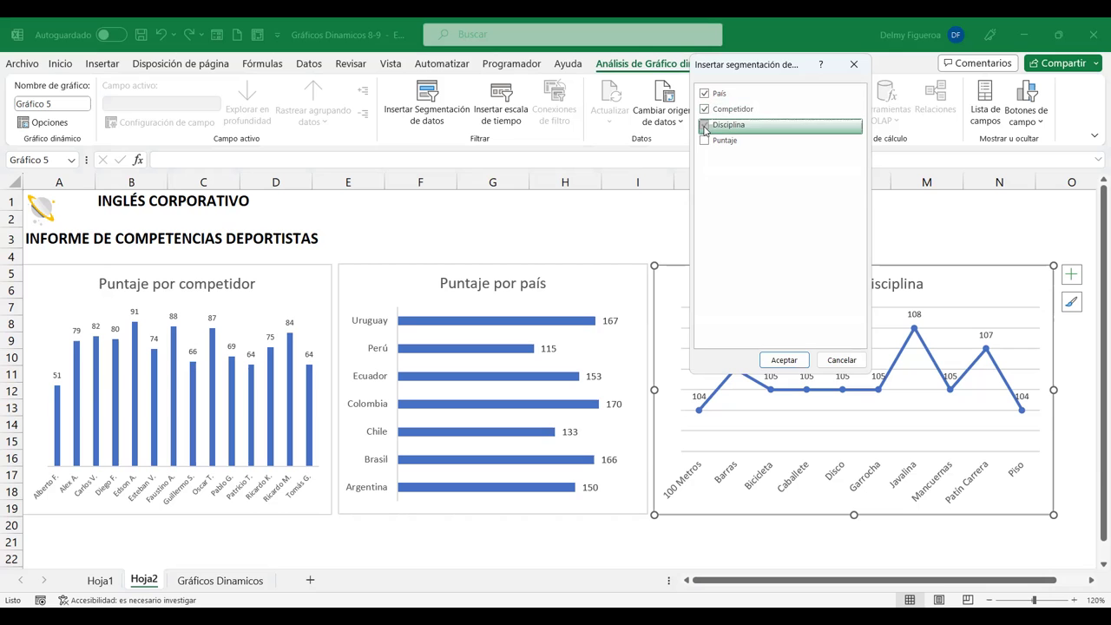
pyautogui.click(784, 361)
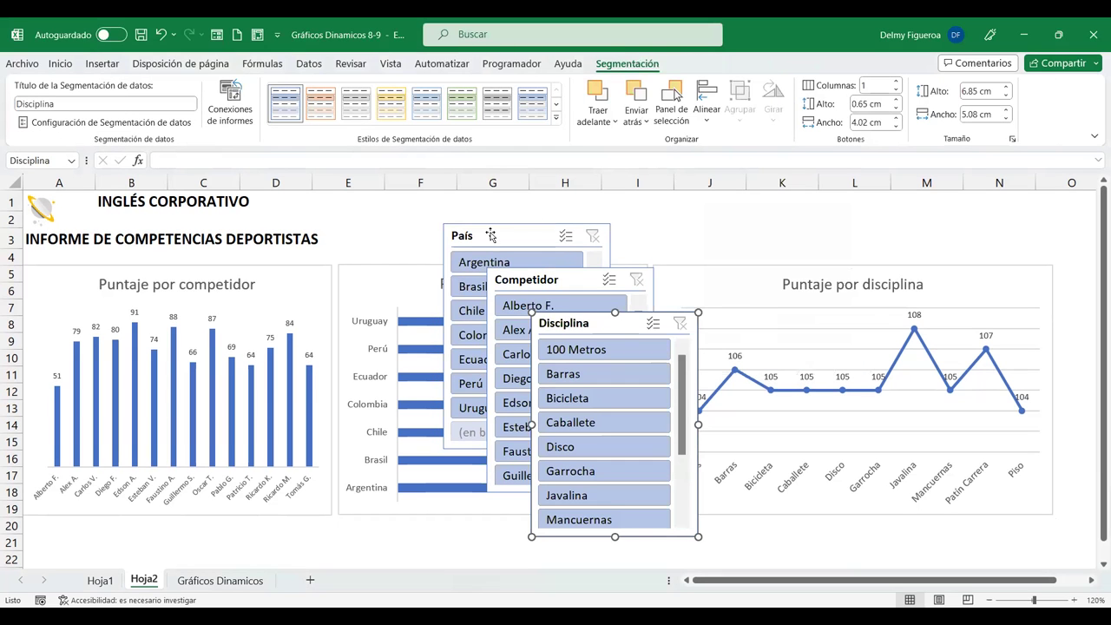
# Step: Spread the slicers apart: País up-left, Competidor up-right, Disciplina over the line chart
pyautogui.moveTo(491, 236); pyautogui.dragTo(408, 207)
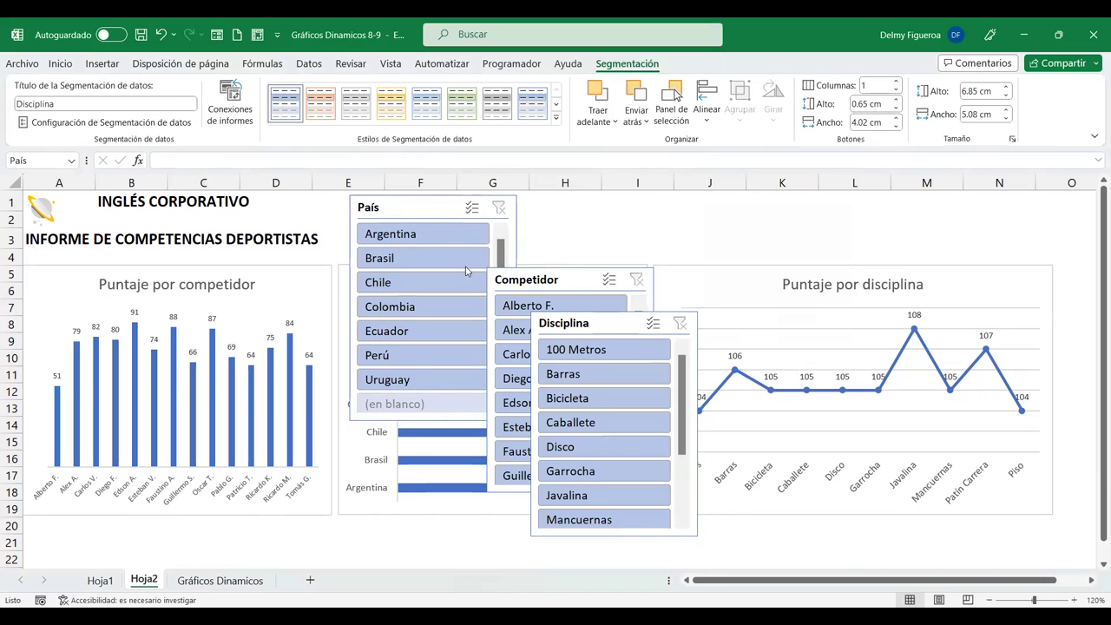
pyautogui.moveTo(560, 287); pyautogui.dragTo(627, 246)
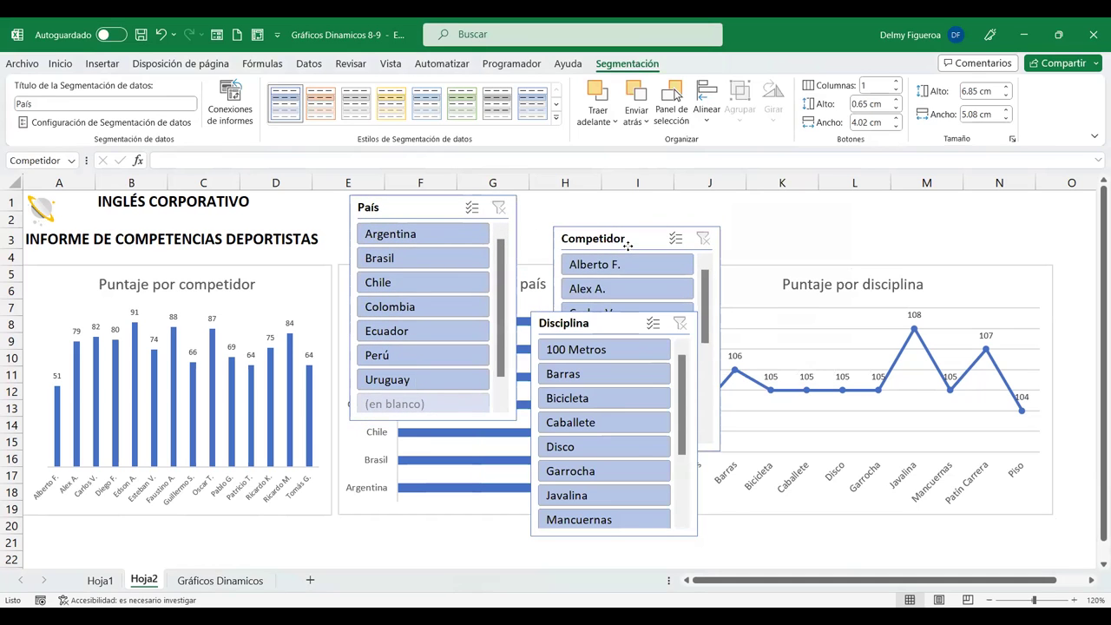
pyautogui.moveTo(594, 324); pyautogui.dragTo(866, 253)
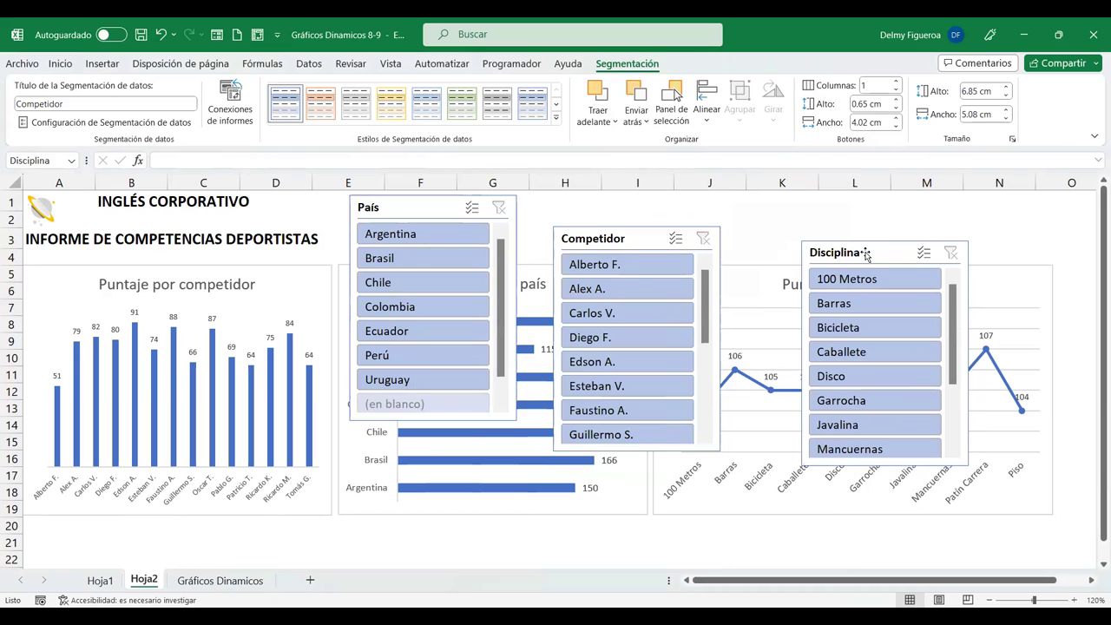
# Step: Reshape the País slicer to three columns, about 2.33 cm tall and 13 cm wide
pyautogui.click(391, 208)
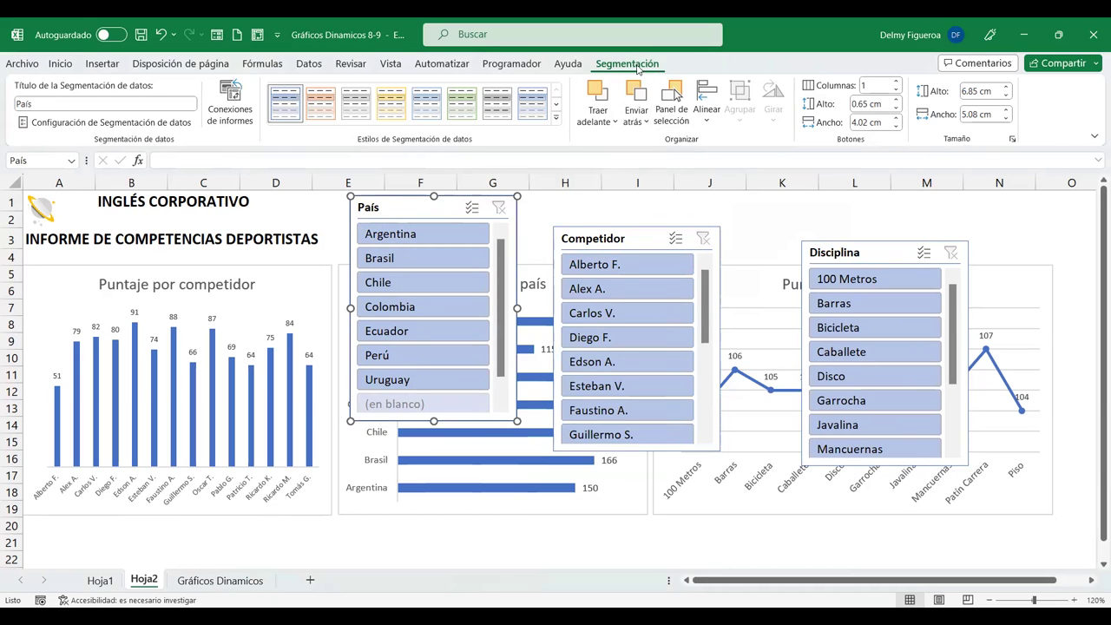
pyautogui.click(897, 83)
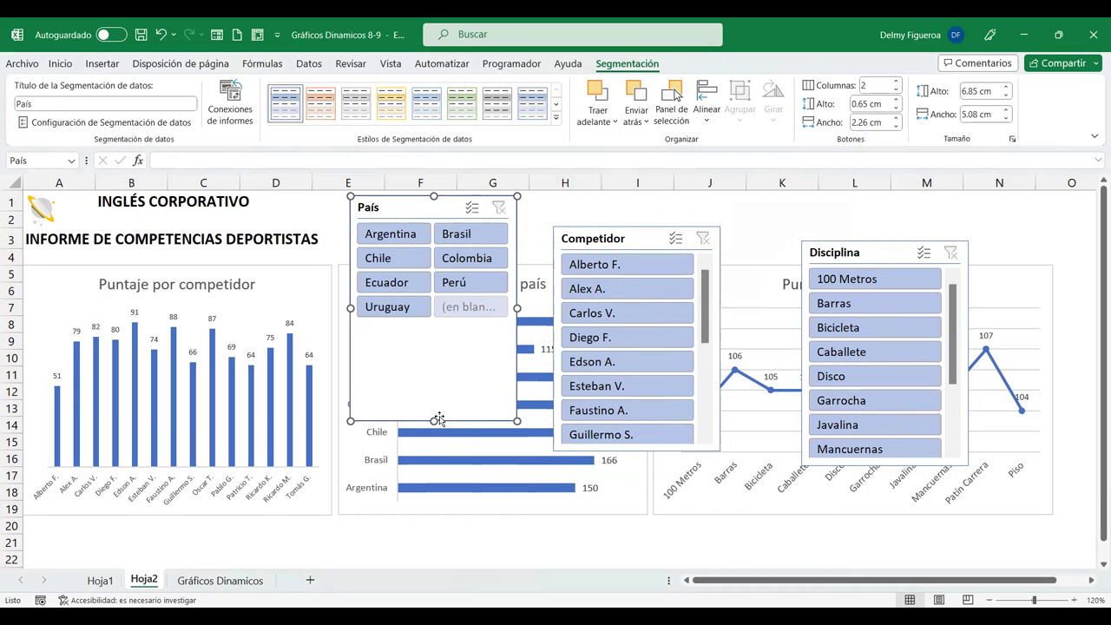
pyautogui.moveTo(438, 421); pyautogui.dragTo(440, 334)
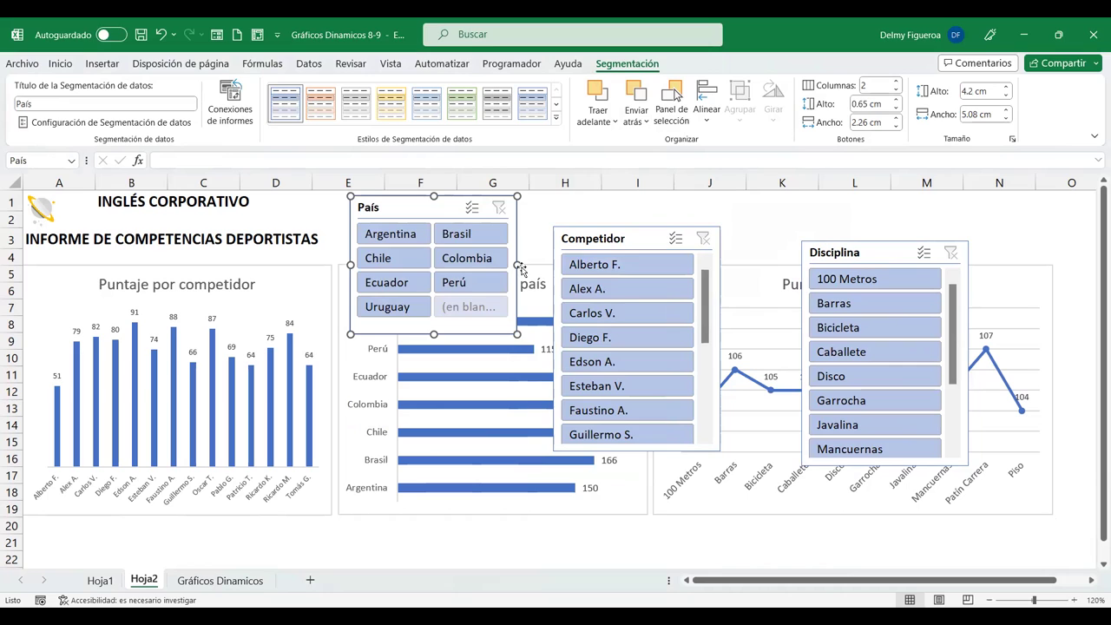
pyautogui.moveTo(518, 266); pyautogui.dragTo(637, 265)
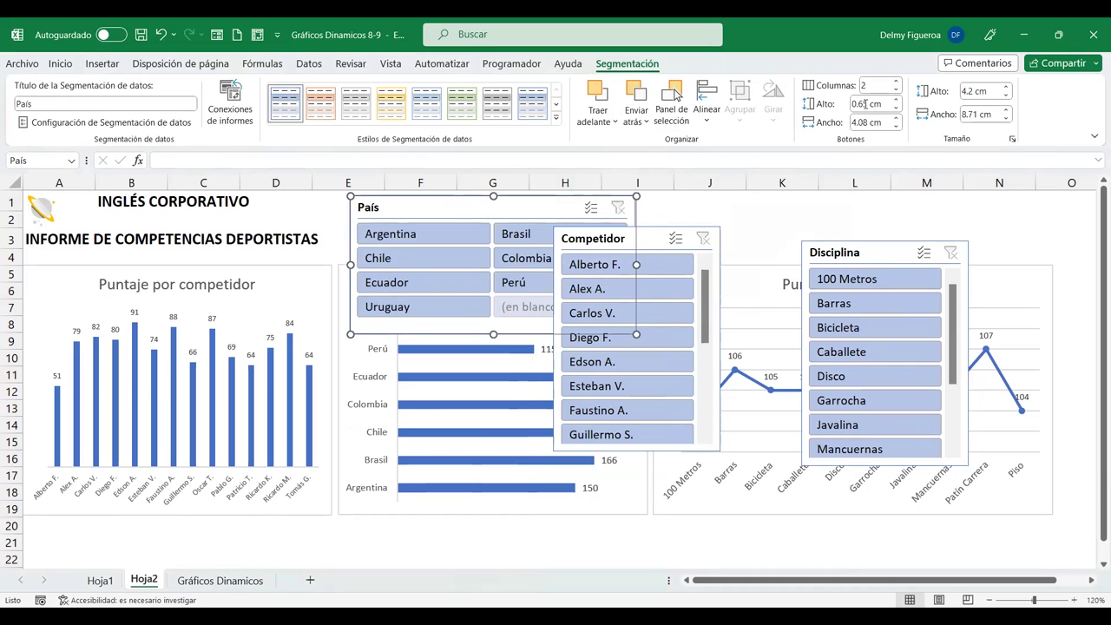
pyautogui.click(898, 83)
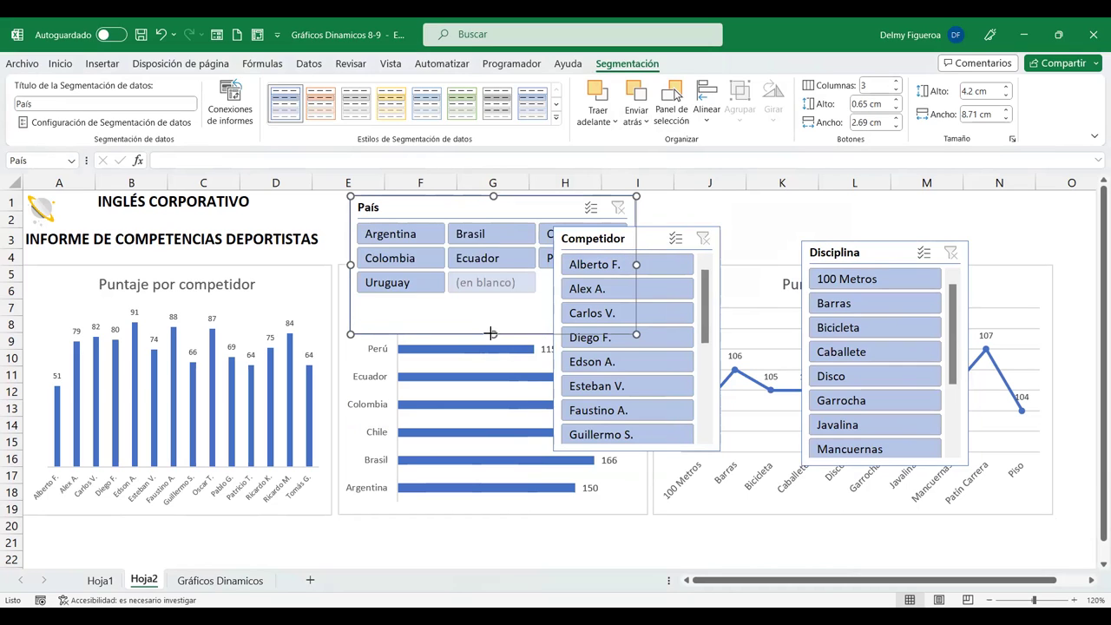
pyautogui.moveTo(499, 272); pyautogui.dragTo(498, 272)
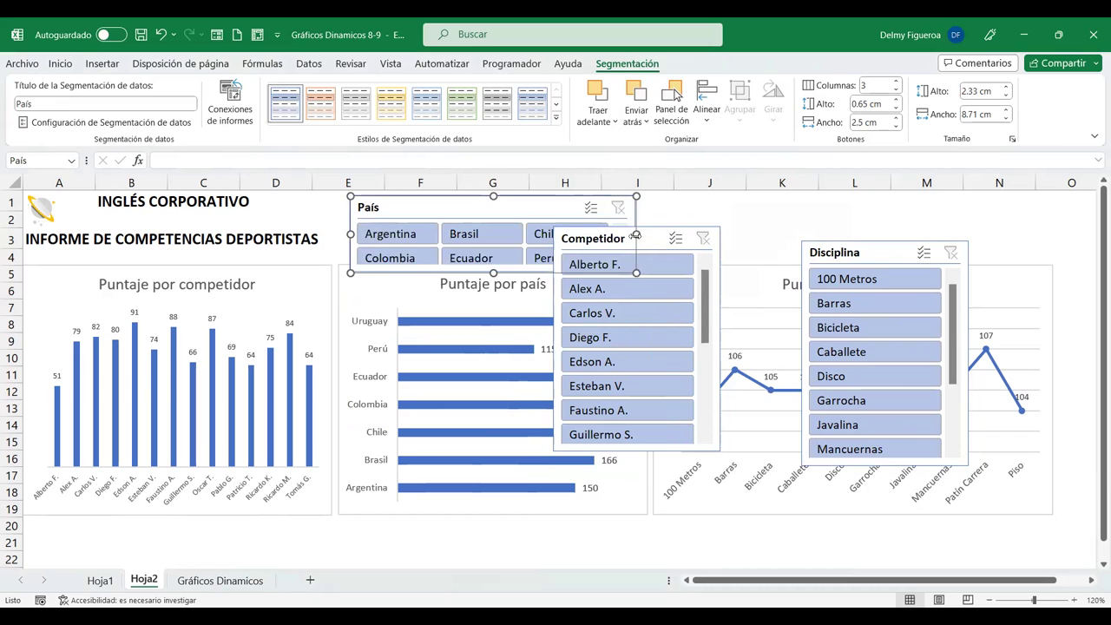
pyautogui.moveTo(637, 234); pyautogui.dragTo(777, 234)
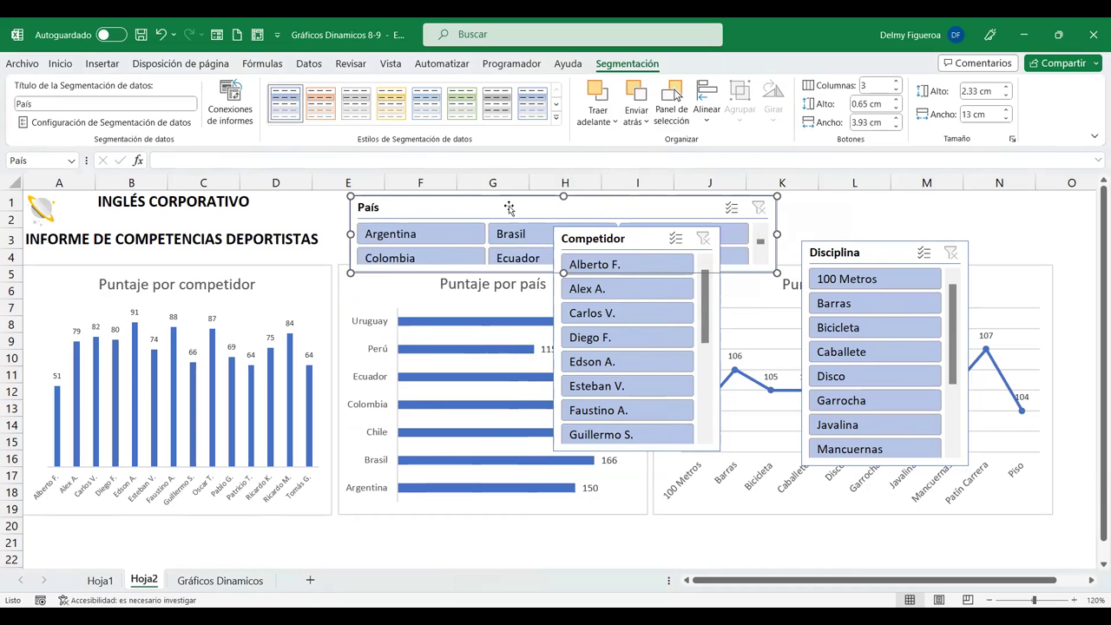
# Step: Widen the País slicer to 21.45 cm, set 7 columns, and shorten it to one row
pyautogui.click(897, 83)
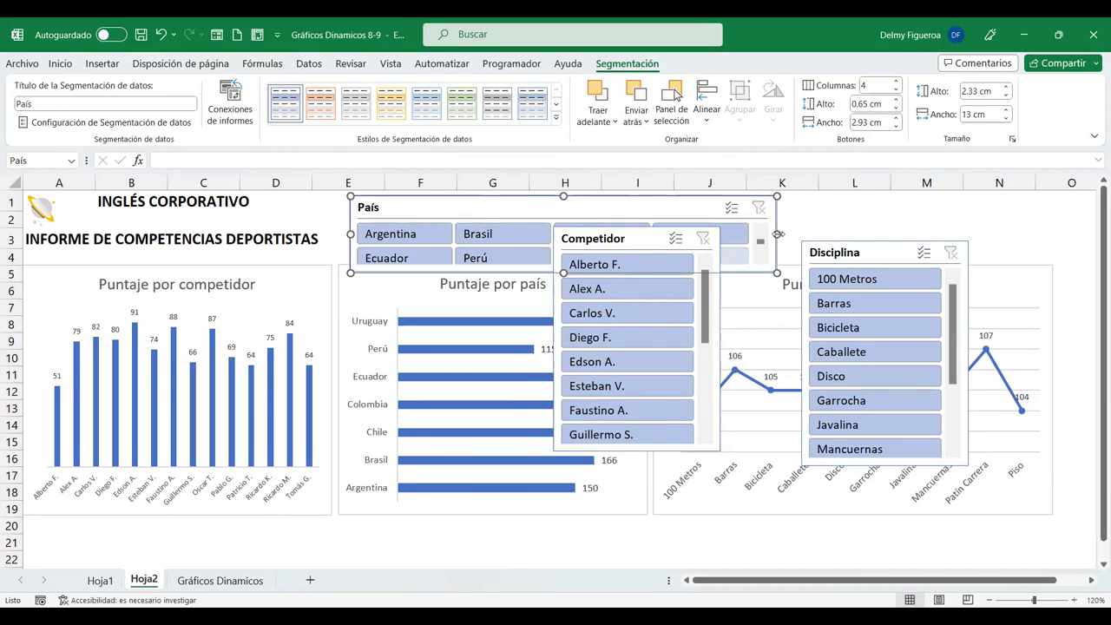
pyautogui.moveTo(779, 234); pyautogui.dragTo(1047, 239)
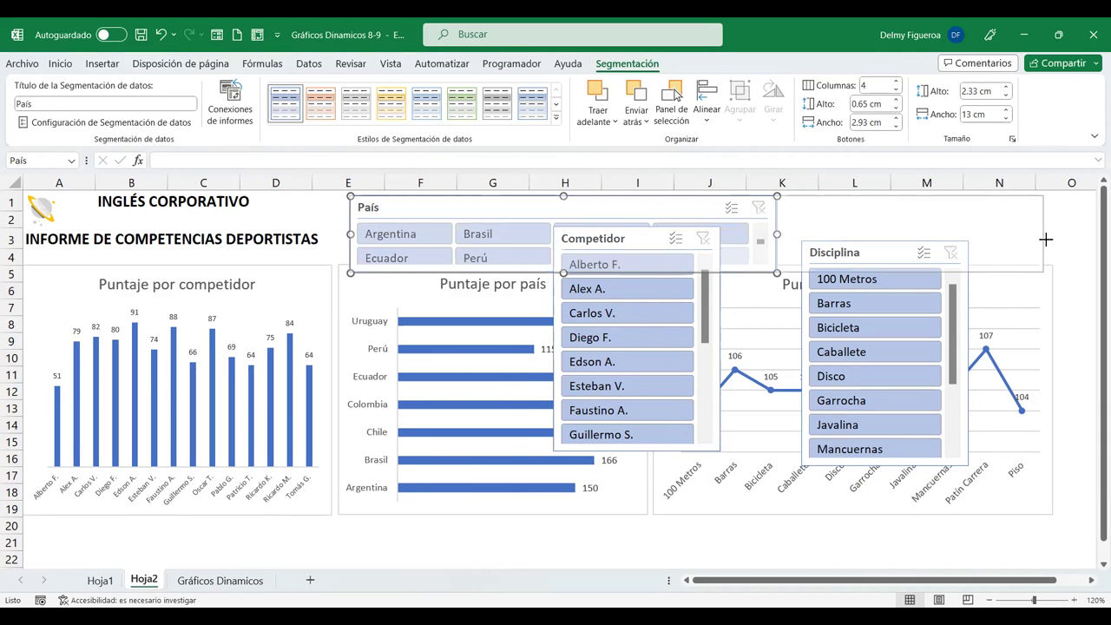
pyautogui.moveTo(1046, 239); pyautogui.dragTo(1056, 235)
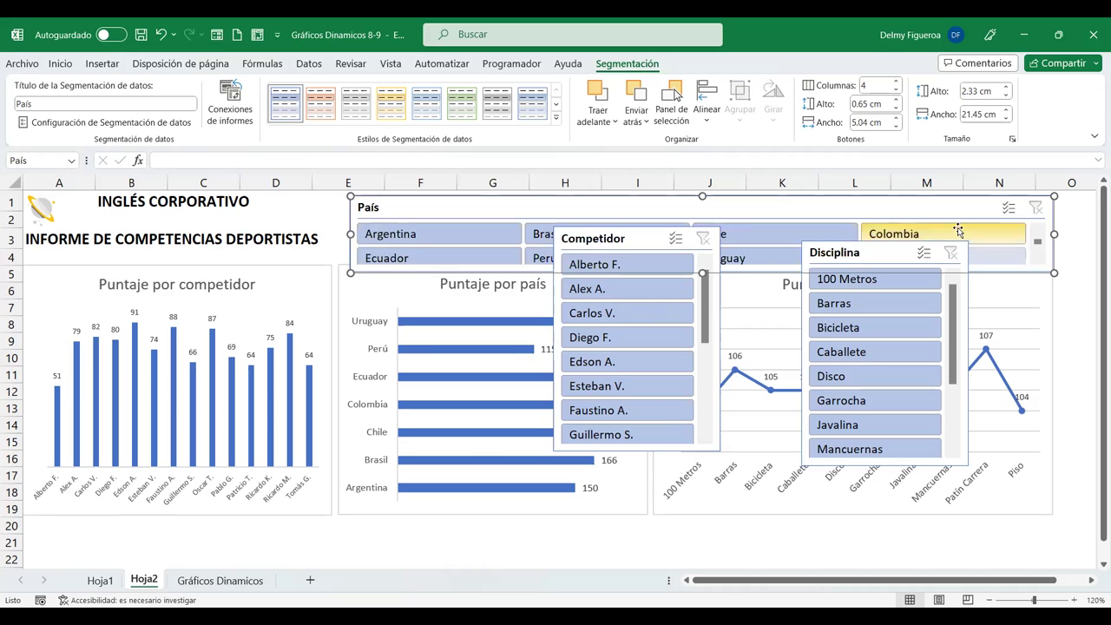
pyautogui.click(897, 82)
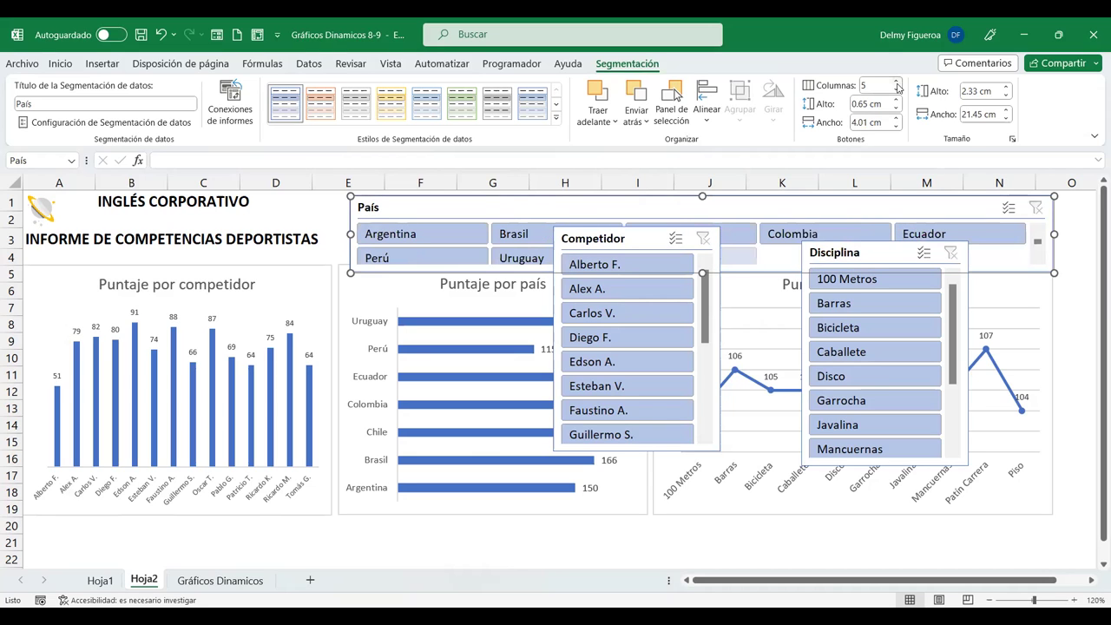
pyautogui.click(897, 83)
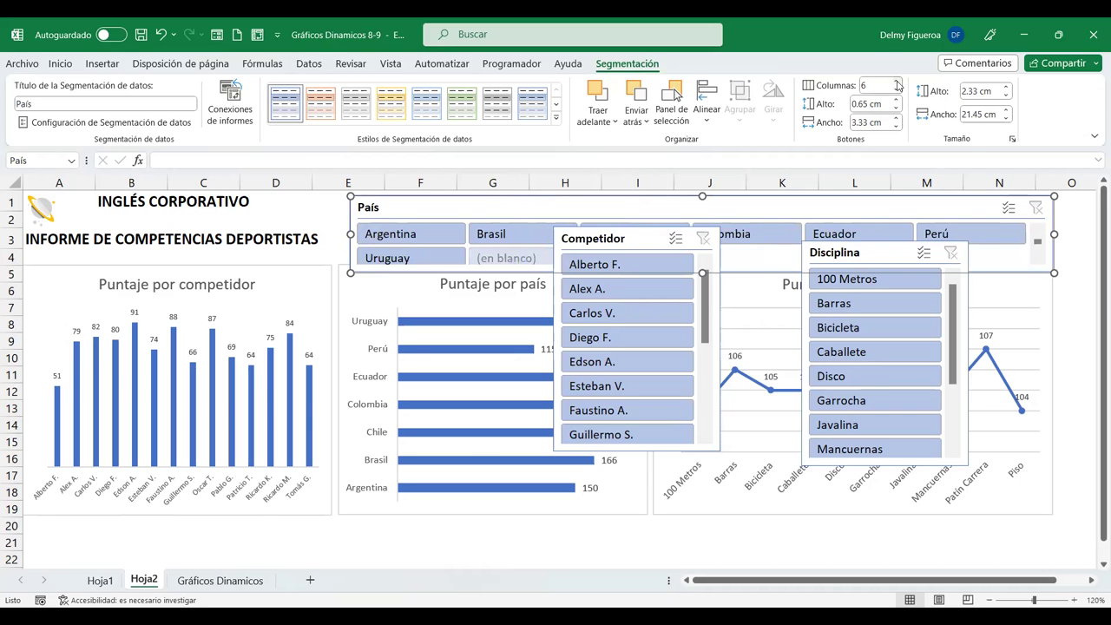
pyautogui.click(896, 82)
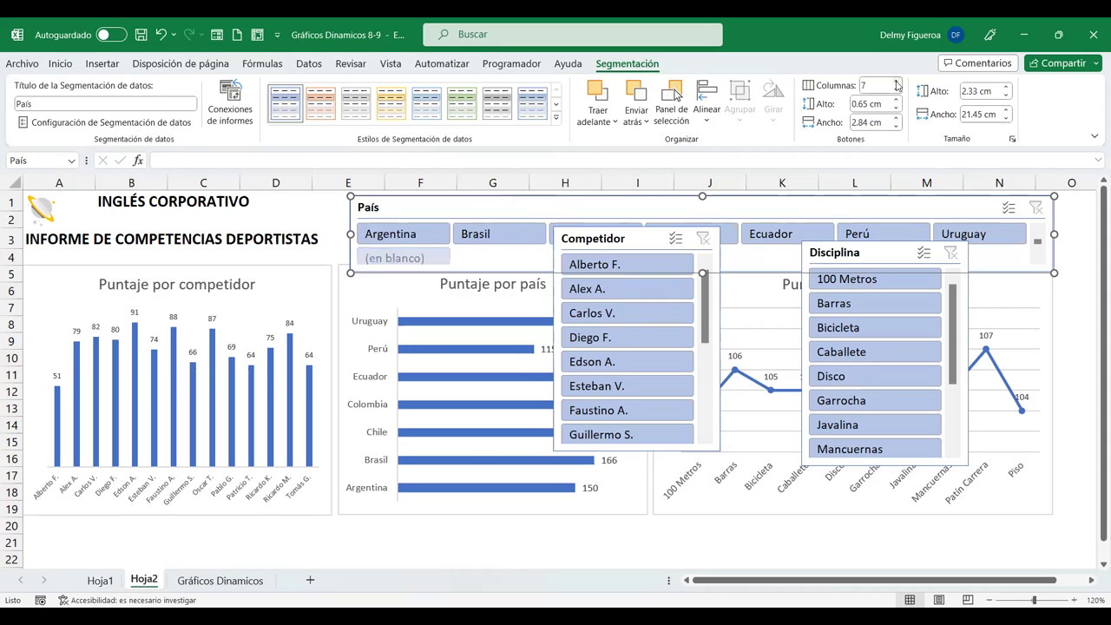
pyautogui.click(896, 83)
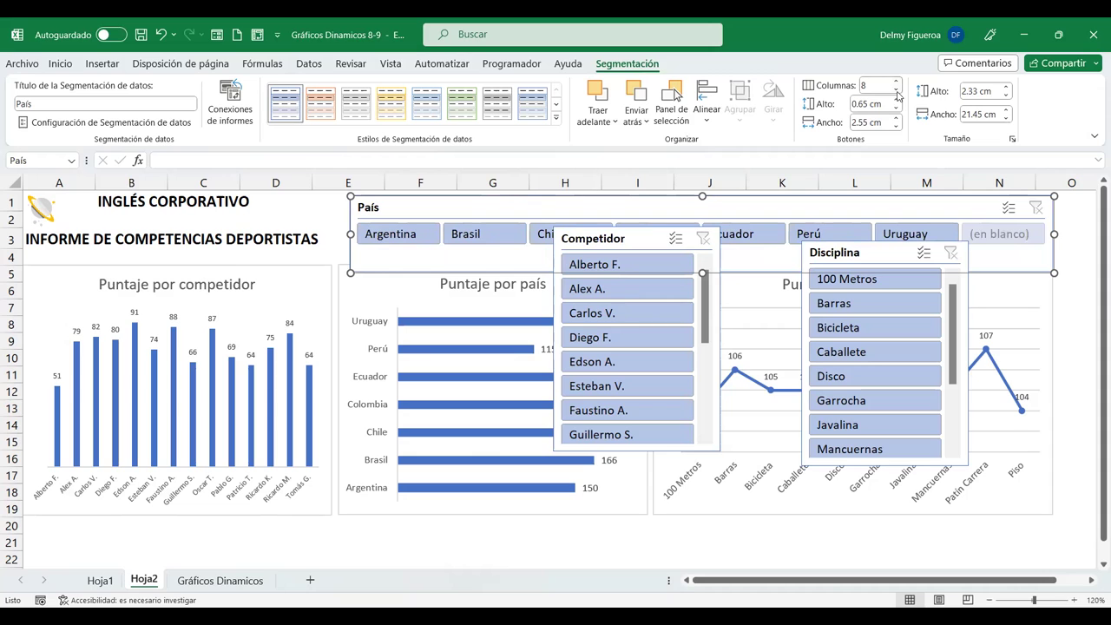
pyautogui.click(897, 90)
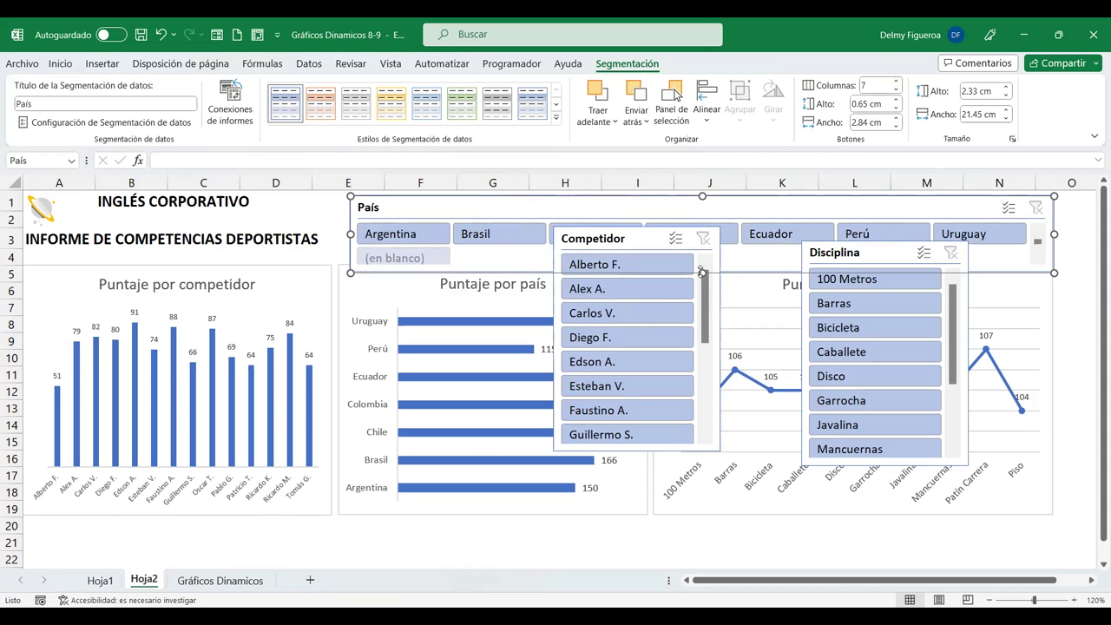
pyautogui.moveTo(702, 272); pyautogui.dragTo(703, 252)
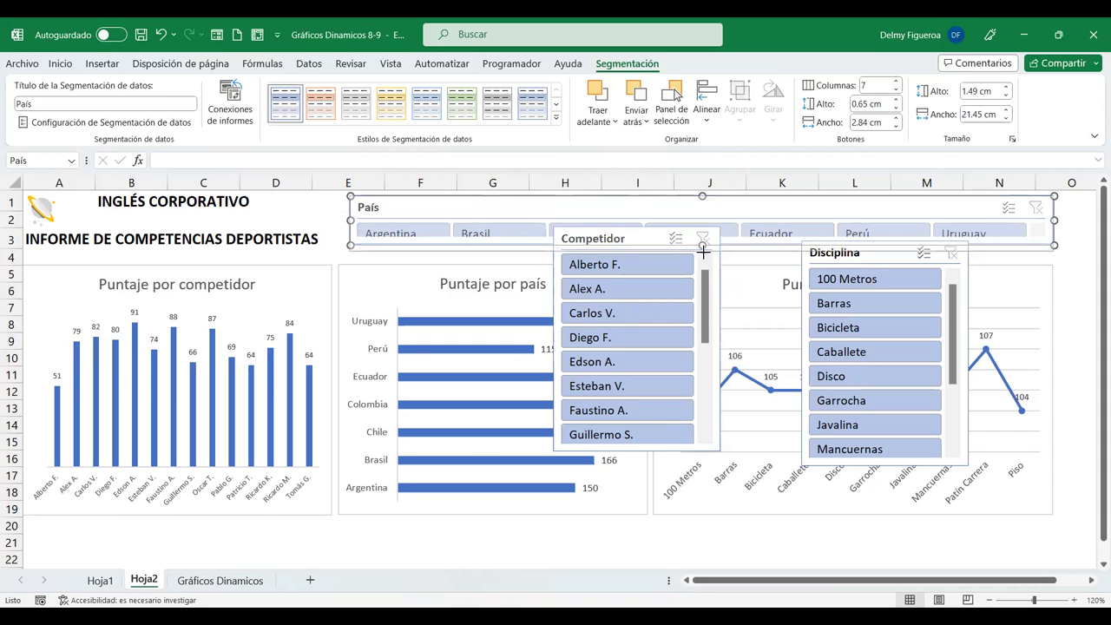
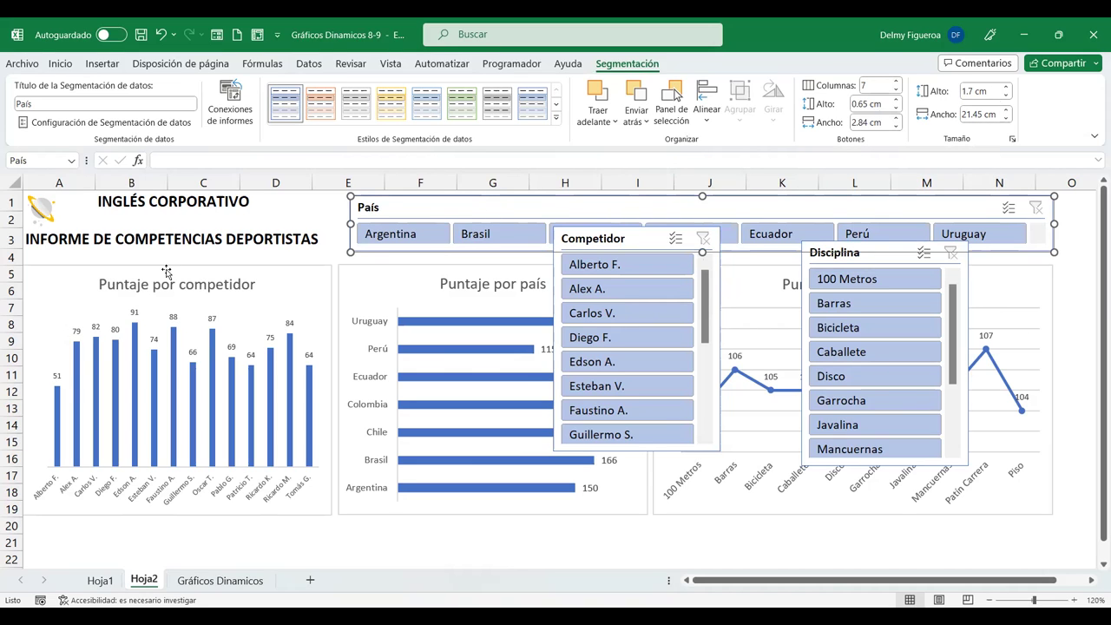
# Step: Shrink the Puntaje por competidor and Puntaje por país charts and shift them slightly down
pyautogui.click(312, 499)
pyautogui.moveTo(334, 517); pyautogui.dragTo(308, 476)
pyautogui.moveTo(260, 274); pyautogui.dragTo(266, 288)
pyautogui.moveTo(370, 273); pyautogui.dragTo(349, 291)
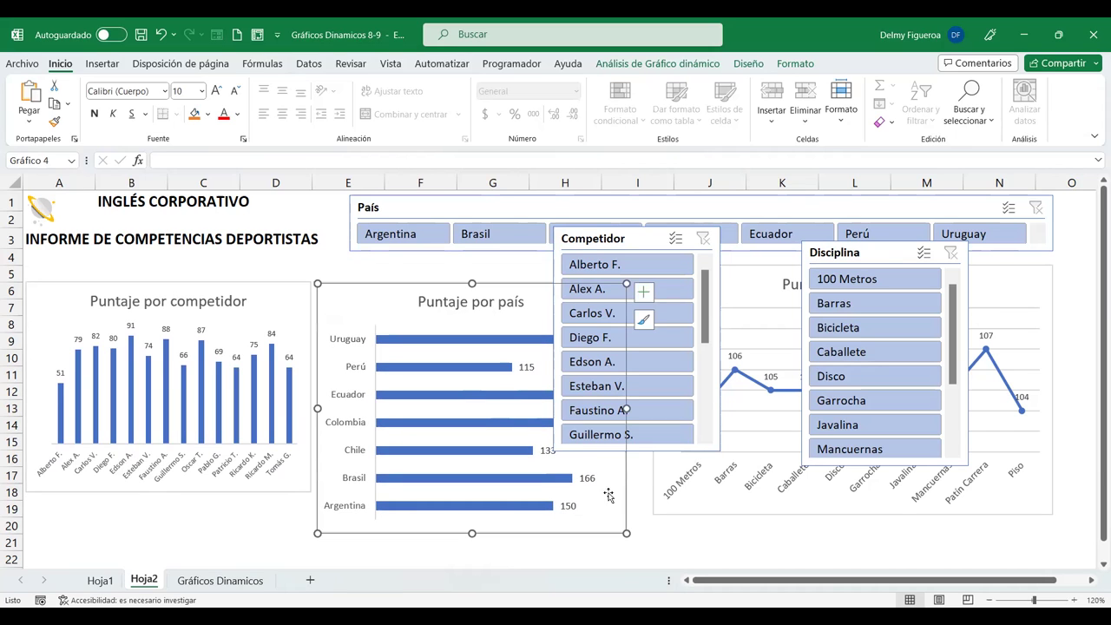
pyautogui.moveTo(625, 532); pyautogui.dragTo(604, 493)
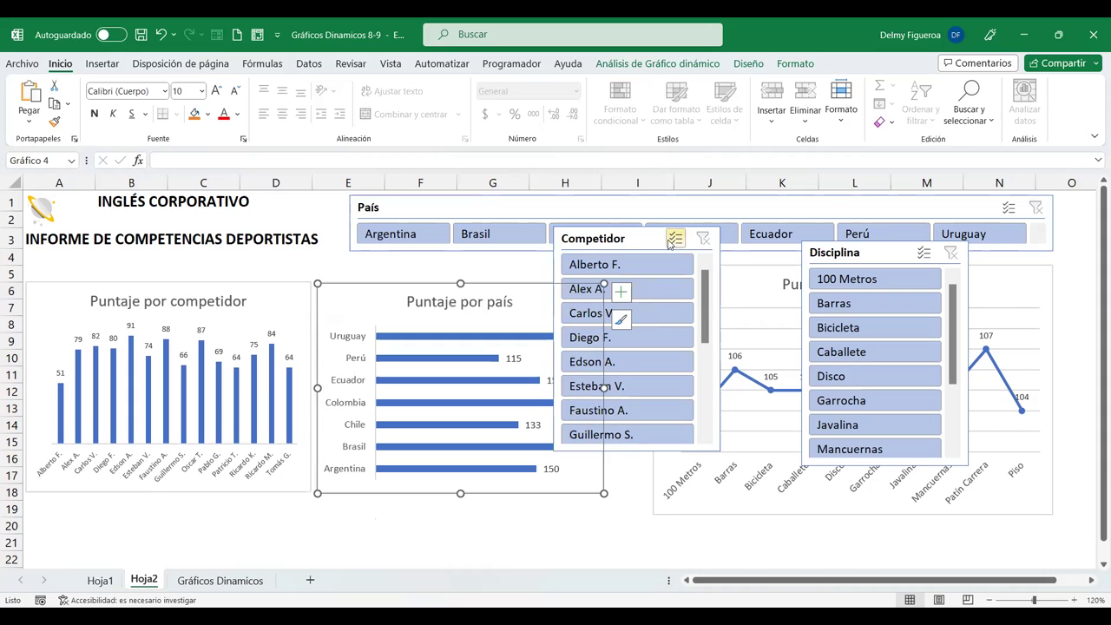
# Step: Move the Disciplina and Competidor slicers below the charts and shift the line chart left
pyautogui.moveTo(515, 206); pyautogui.dragTo(516, 199)
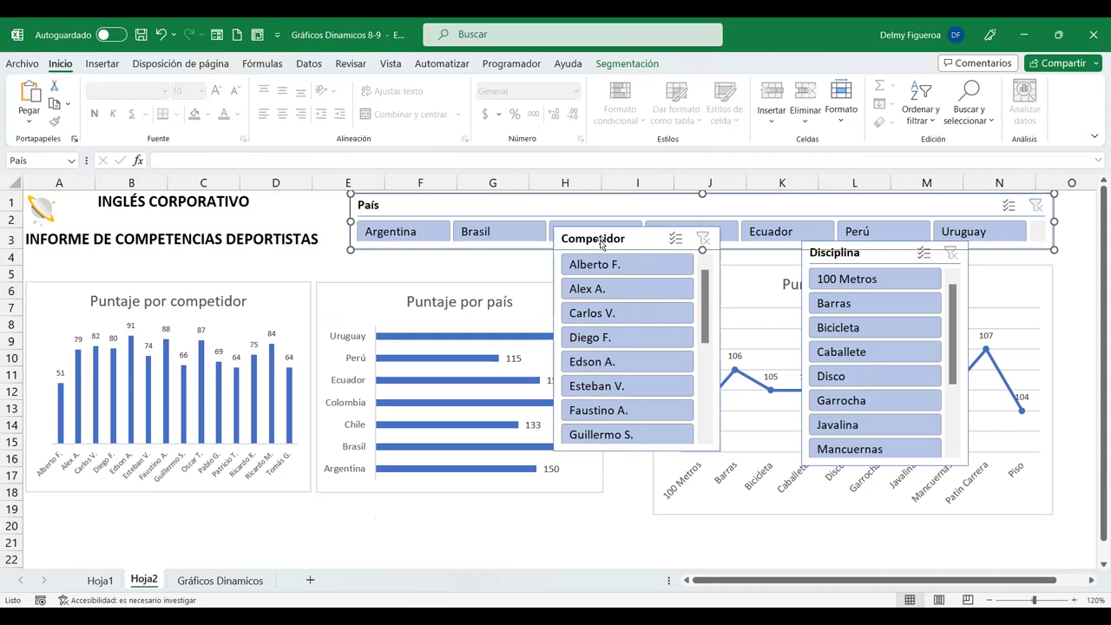
pyautogui.click(1036, 289)
pyautogui.moveTo(1018, 466); pyautogui.dragTo(1016, 461)
pyautogui.moveTo(908, 250)
pyautogui.mouseDown()
pyautogui.moveTo(823, 504)
pyautogui.moveTo(901, 489)
pyautogui.mouseUp()
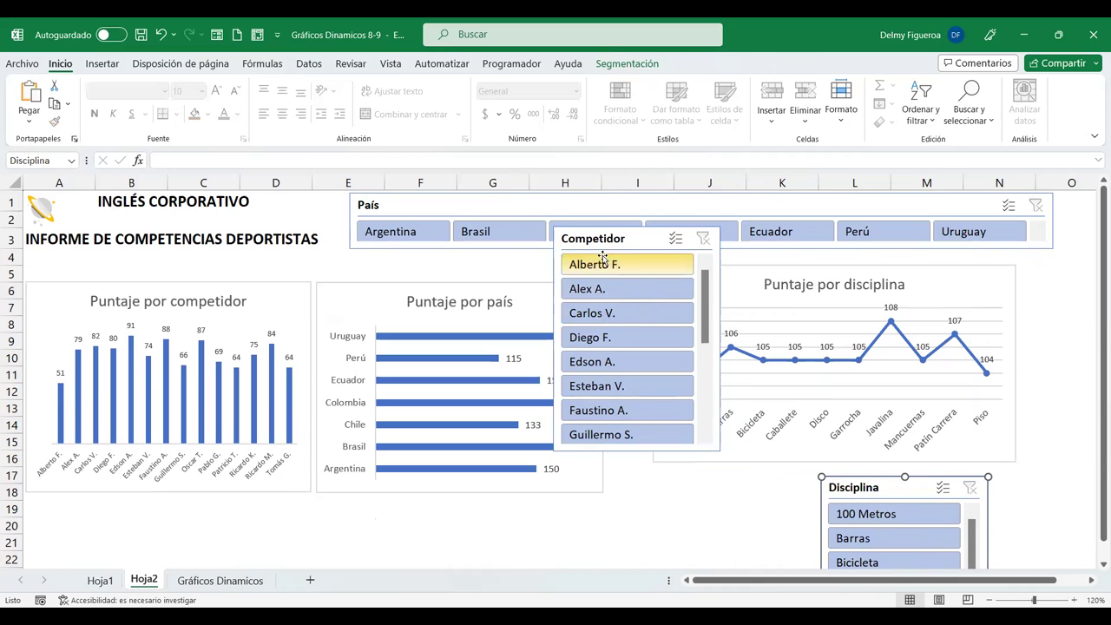
pyautogui.moveTo(621, 238); pyautogui.dragTo(692, 492)
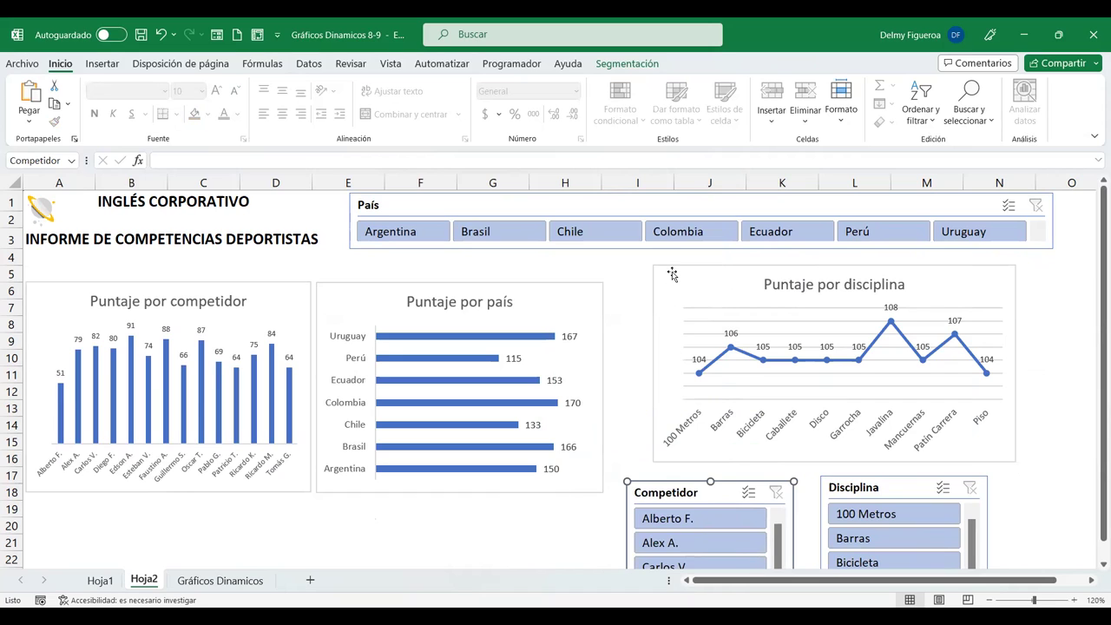
pyautogui.moveTo(672, 274); pyautogui.dragTo(625, 292)
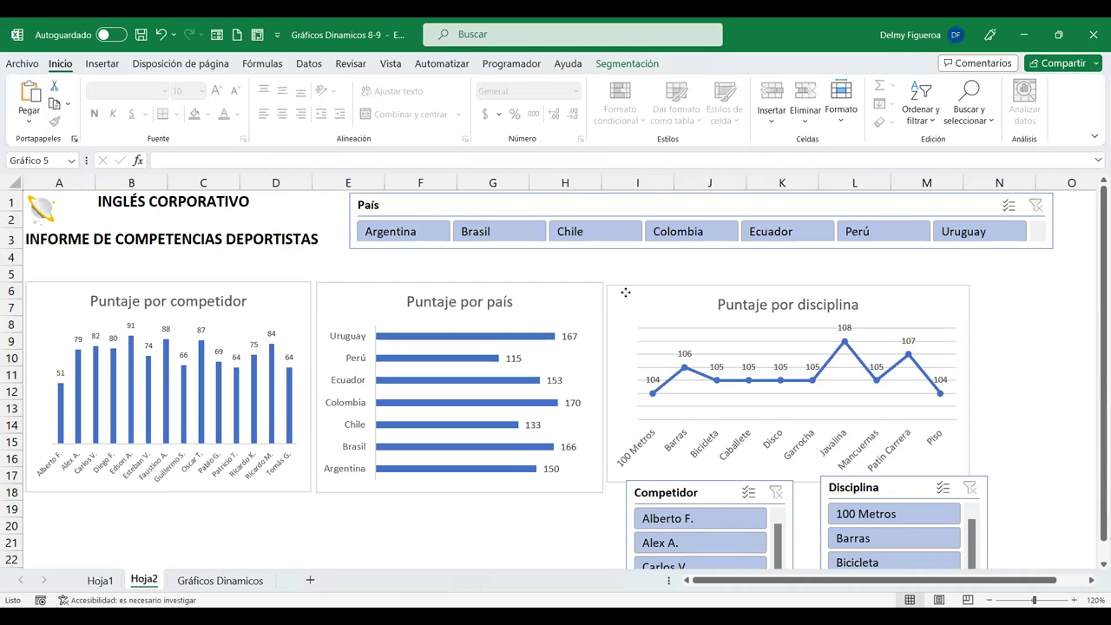
# Step: Set the discipline line chart beside the country chart, enlarge it, and move Competidor beneath País
pyautogui.moveTo(626, 293); pyautogui.dragTo(625, 290)
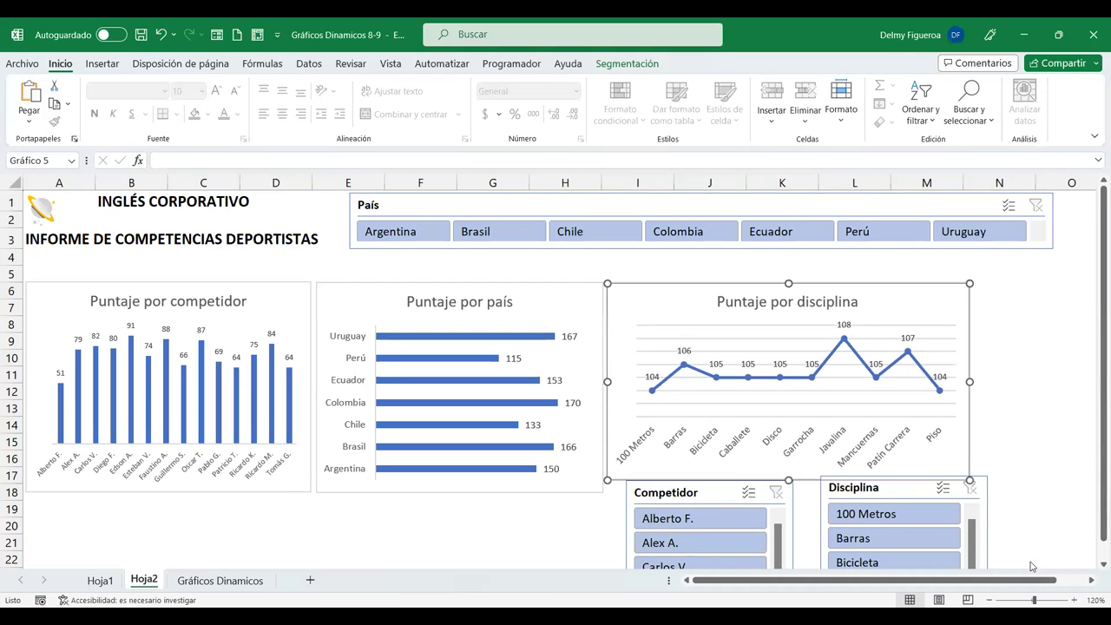
pyautogui.moveTo(969, 480); pyautogui.dragTo(974, 492)
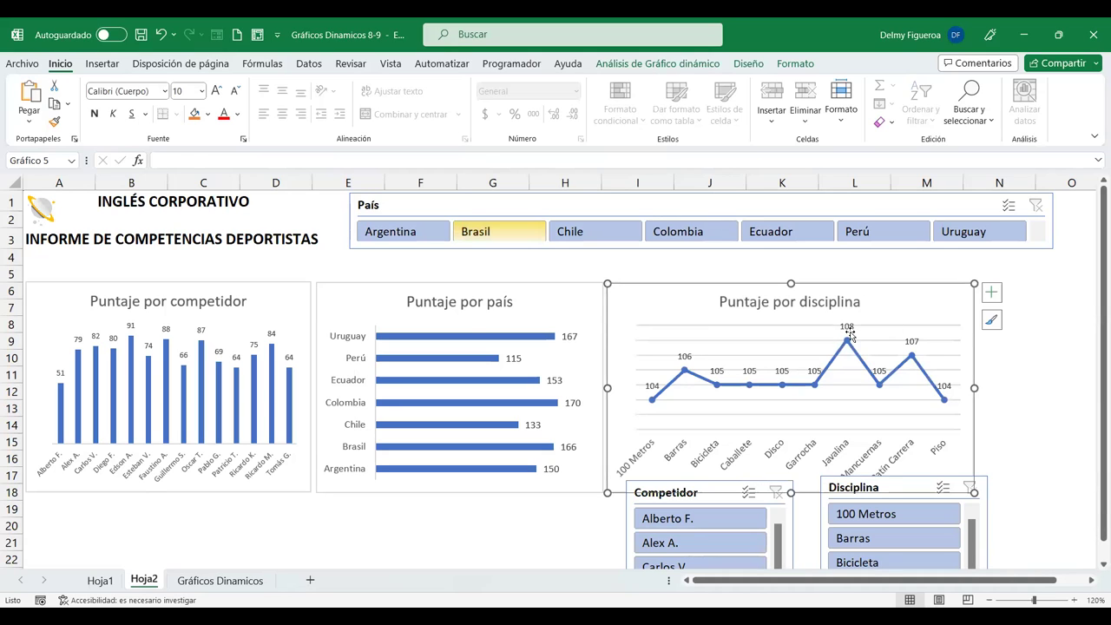
pyautogui.click(1025, 348)
pyautogui.moveTo(705, 494)
pyautogui.mouseDown()
pyautogui.moveTo(419, 277)
pyautogui.moveTo(431, 271)
pyautogui.mouseUp()
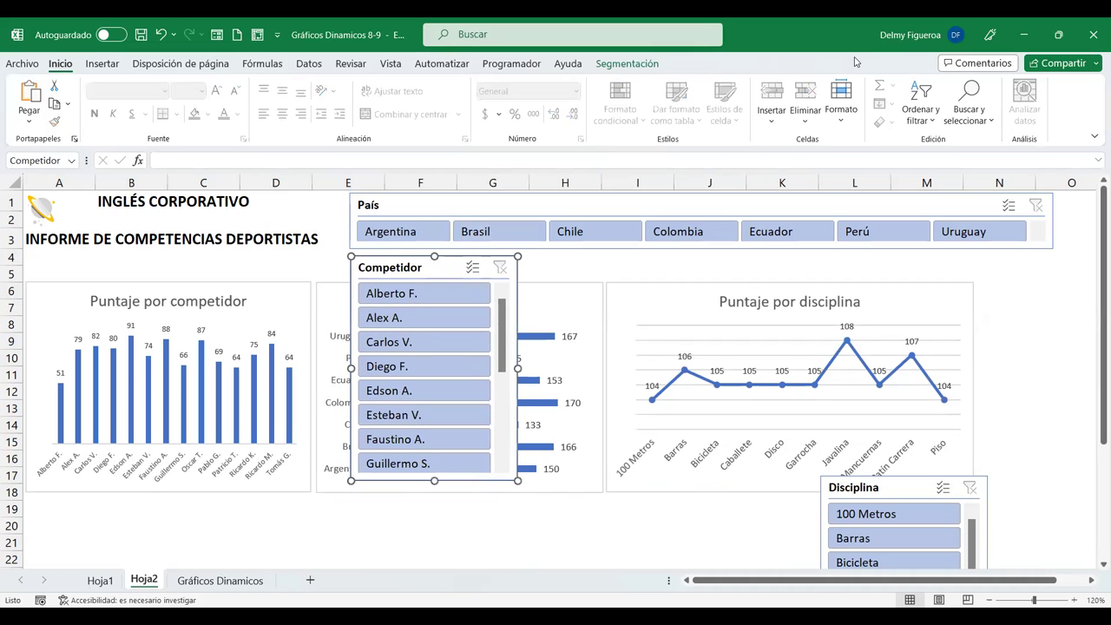
# Step: Give the Competidor slicer 5 columns, 21.42 cm wide and 3.04 cm tall, matching País
pyautogui.click(623, 66)
pyautogui.click(897, 83)
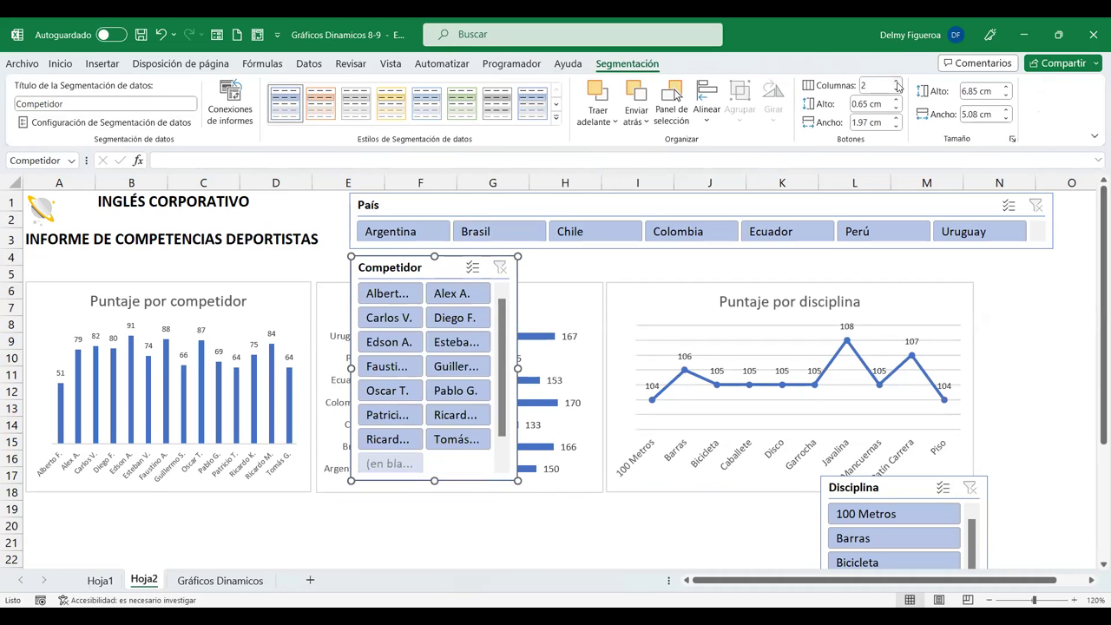
pyautogui.moveTo(517, 368); pyautogui.dragTo(808, 369)
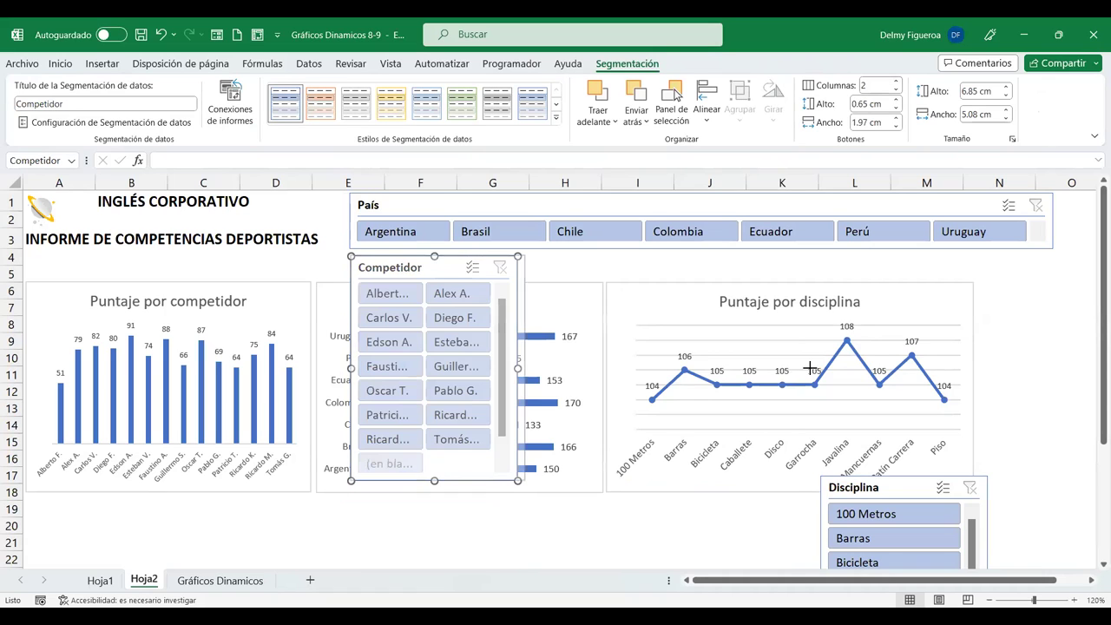
pyautogui.click(897, 82)
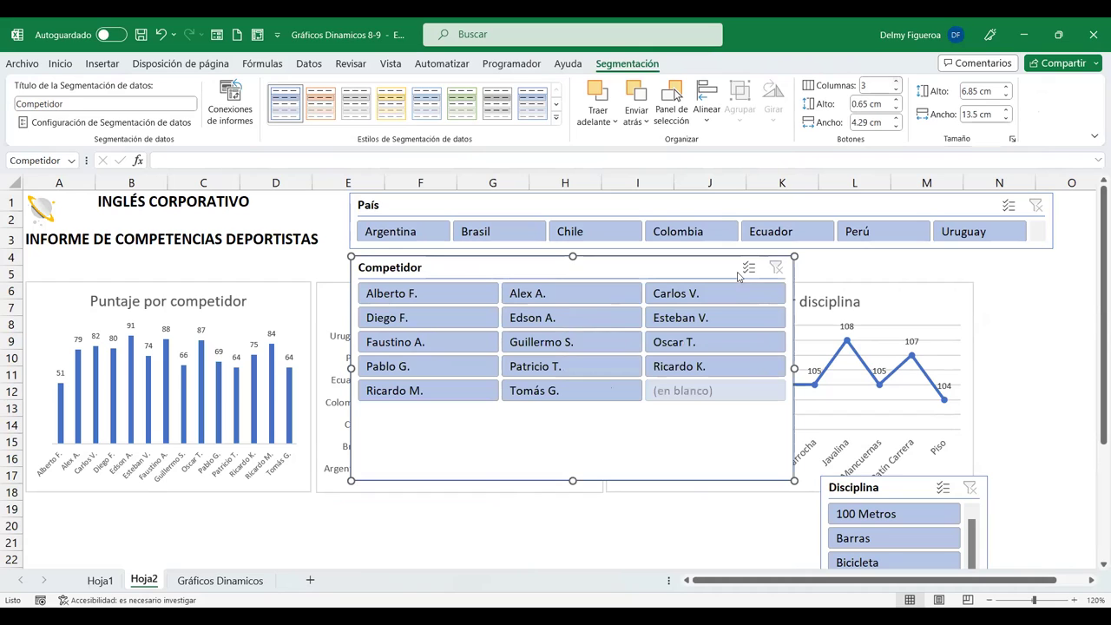
pyautogui.moveTo(573, 480); pyautogui.dragTo(578, 408)
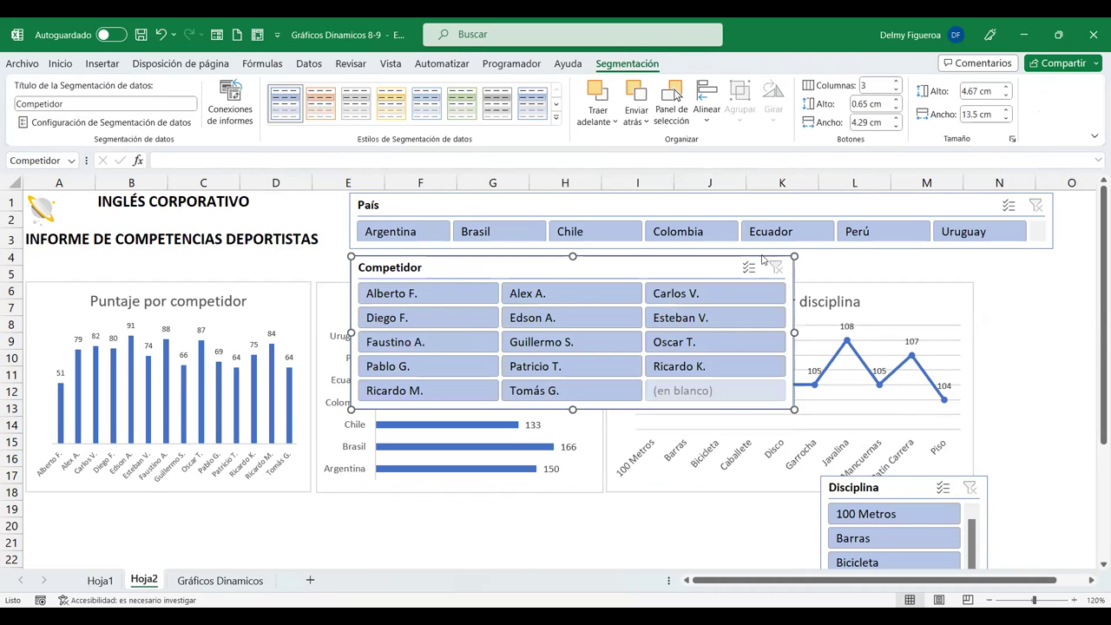
pyautogui.click(897, 82)
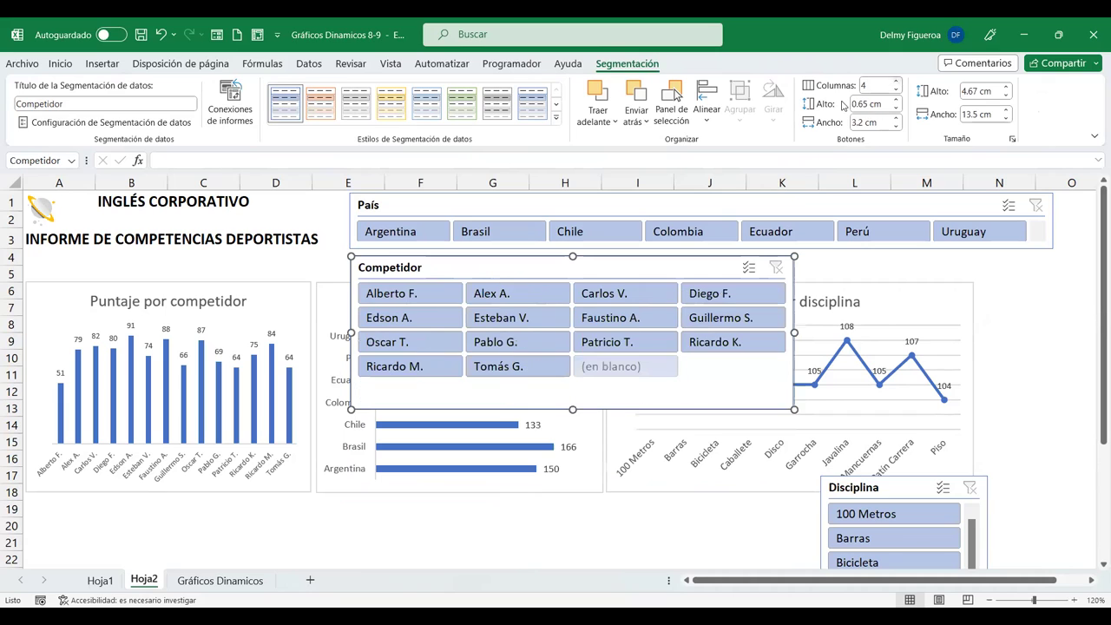
pyautogui.click(897, 82)
pyautogui.moveTo(909, 319); pyautogui.dragTo(1046, 304)
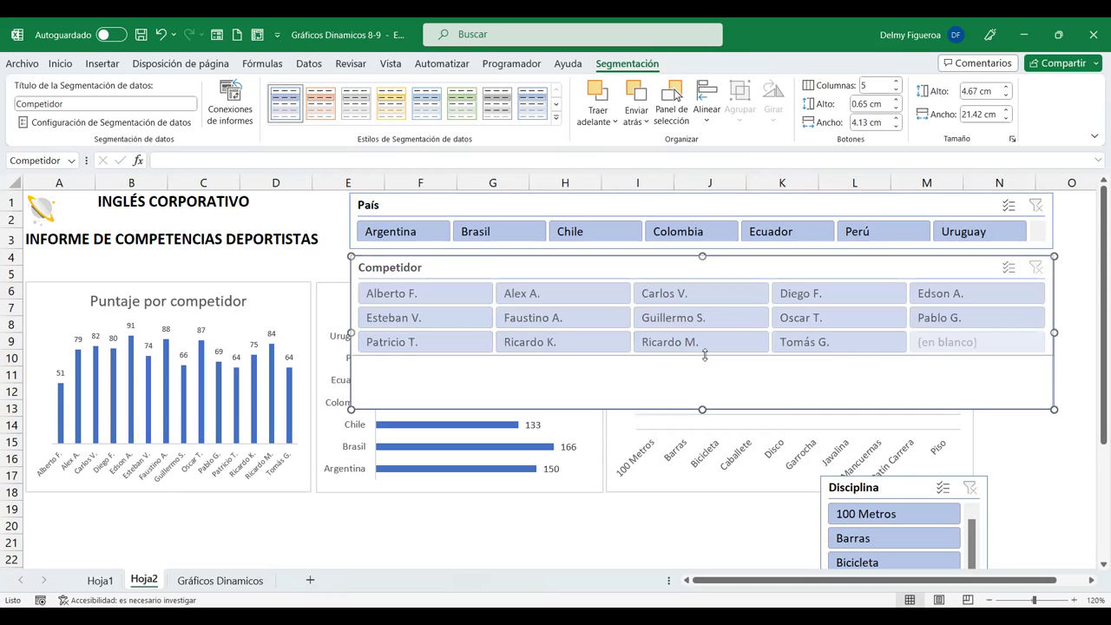
pyautogui.moveTo(704, 355); pyautogui.dragTo(704, 356)
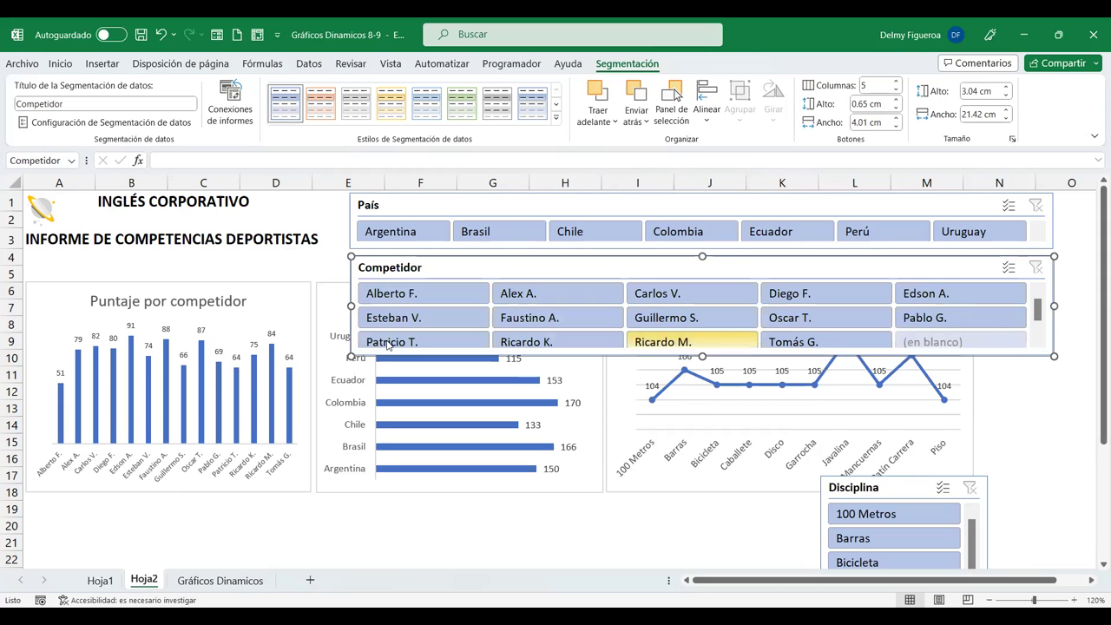
pyautogui.click(265, 288)
# Step: Move all three charts together down below the Competidor slicer
pyautogui.keyDown('ctrl'); pyautogui.click(354, 483); pyautogui.keyUp('ctrl')
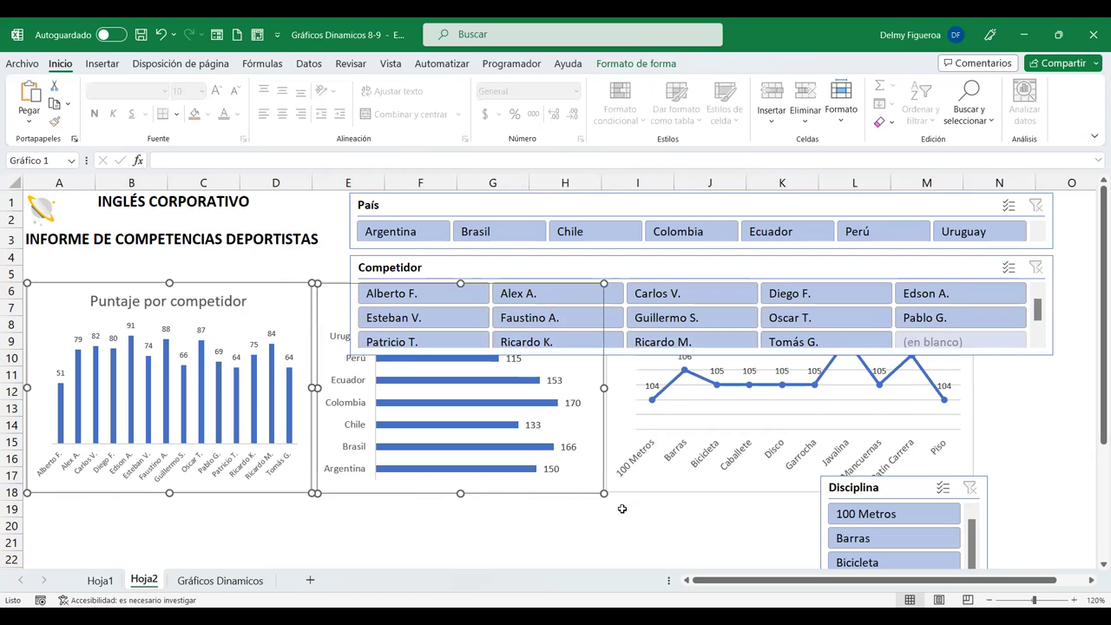
pyautogui.keyDown('ctrl'); pyautogui.click(642, 489); pyautogui.keyUp('ctrl')
pyautogui.moveTo(649, 500); pyautogui.dragTo(646, 550)
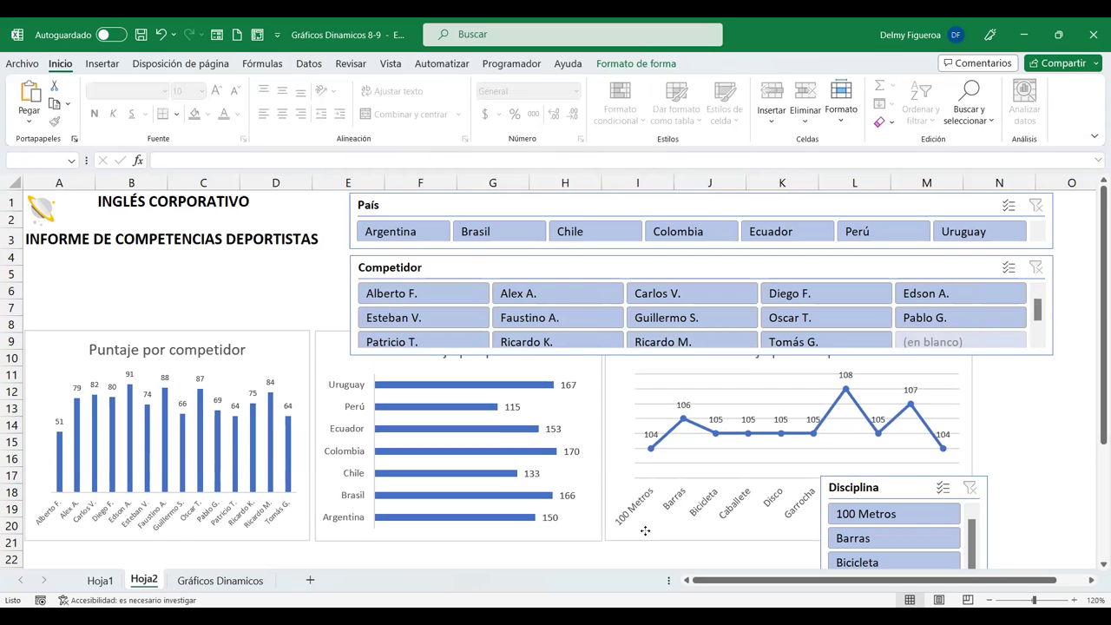
# Step: Nudge the Competidor slicer up and move the Disciplina slicer to the top left under the title
pyautogui.click(510, 265)
pyautogui.moveTo(510, 265); pyautogui.dragTo(509, 263)
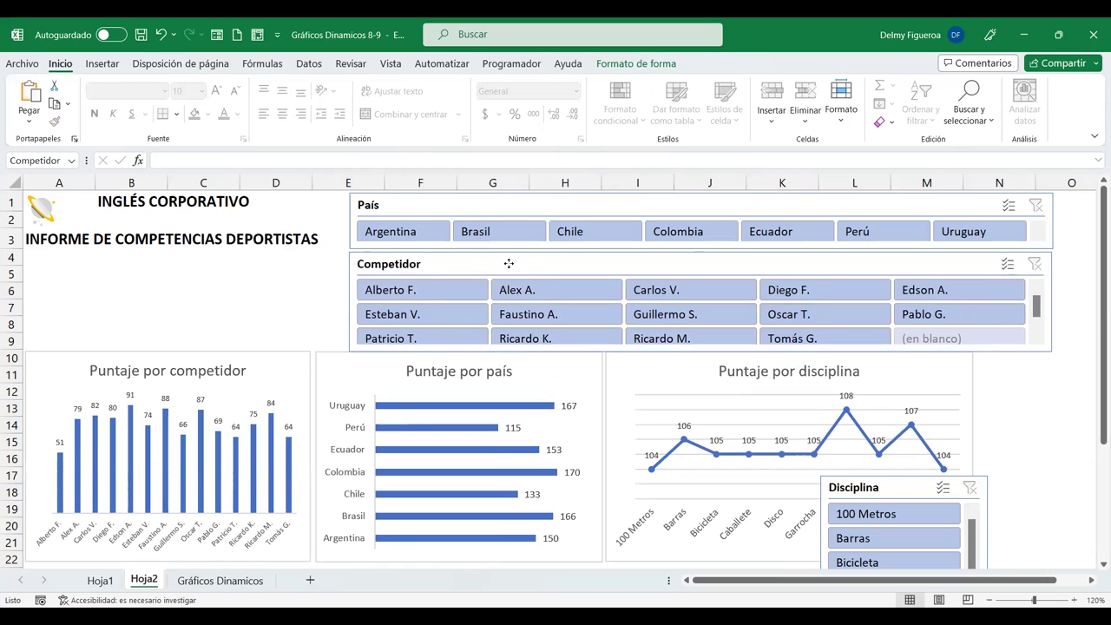
pyautogui.click(868, 486)
pyautogui.moveTo(869, 487)
pyautogui.mouseDown()
pyautogui.moveTo(235, 266)
pyautogui.moveTo(78, 260)
pyautogui.mouseUp()
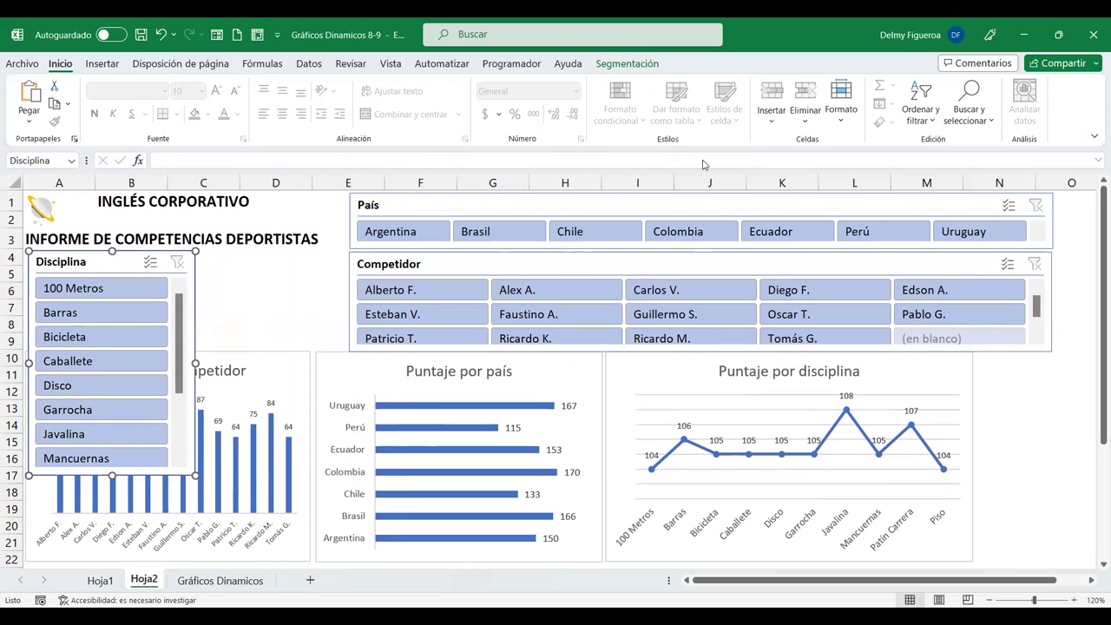
# Step: Give the Disciplina slicer 5 columns, 9.68 cm wide and 3.02 cm tall, clearing the chart title
pyautogui.click(642, 63)
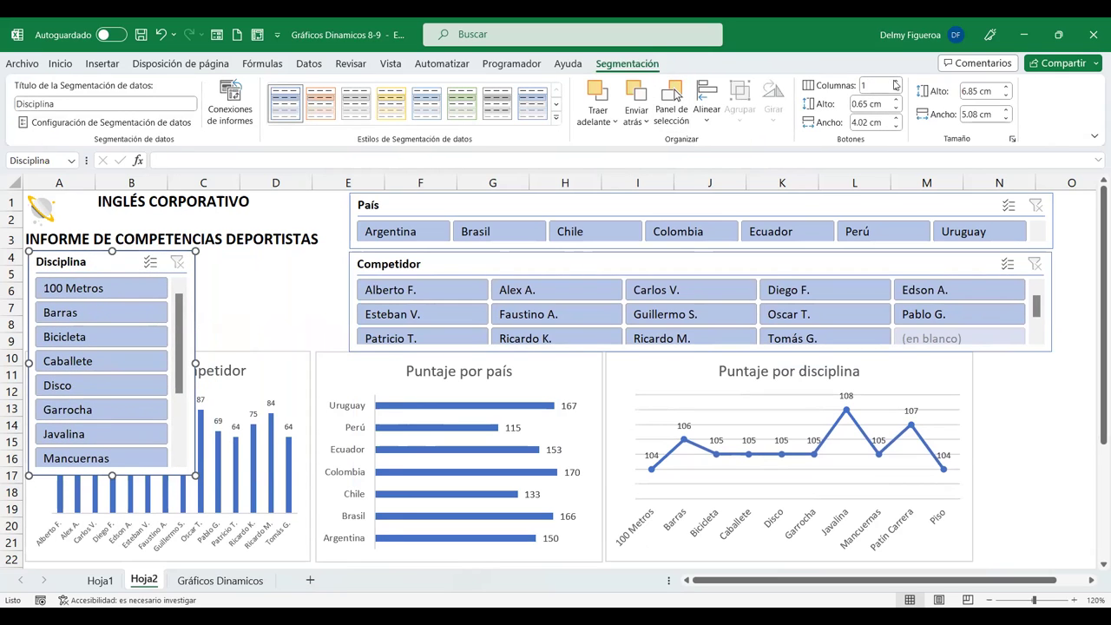
pyautogui.click(896, 82)
pyautogui.click(895, 82)
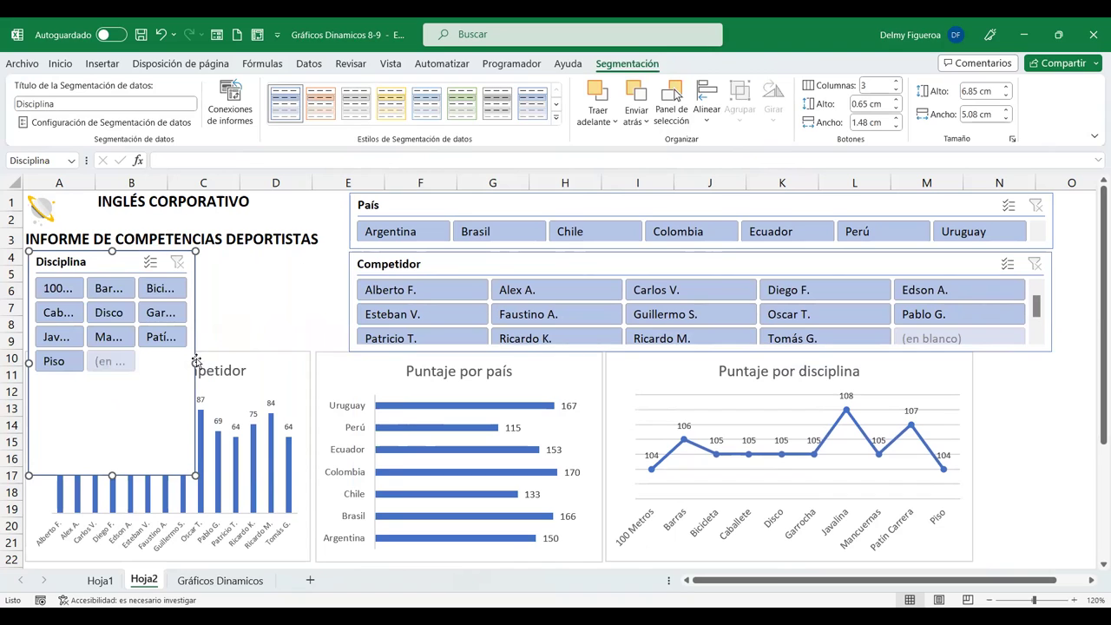
pyautogui.moveTo(196, 364); pyautogui.dragTo(346, 365)
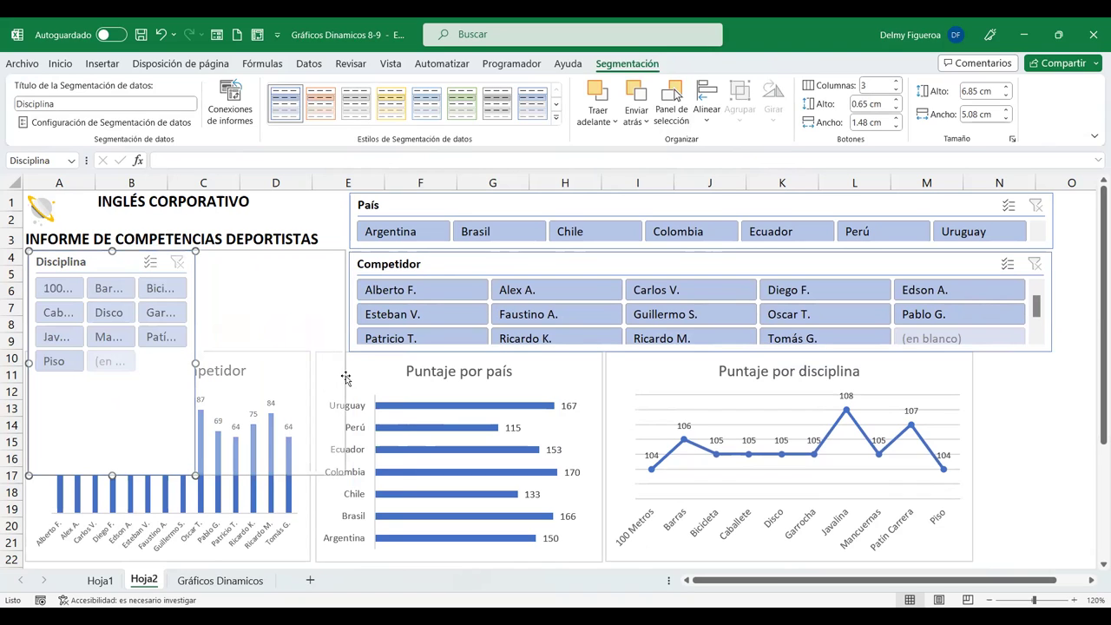
pyautogui.moveTo(193, 429); pyautogui.dragTo(199, 372)
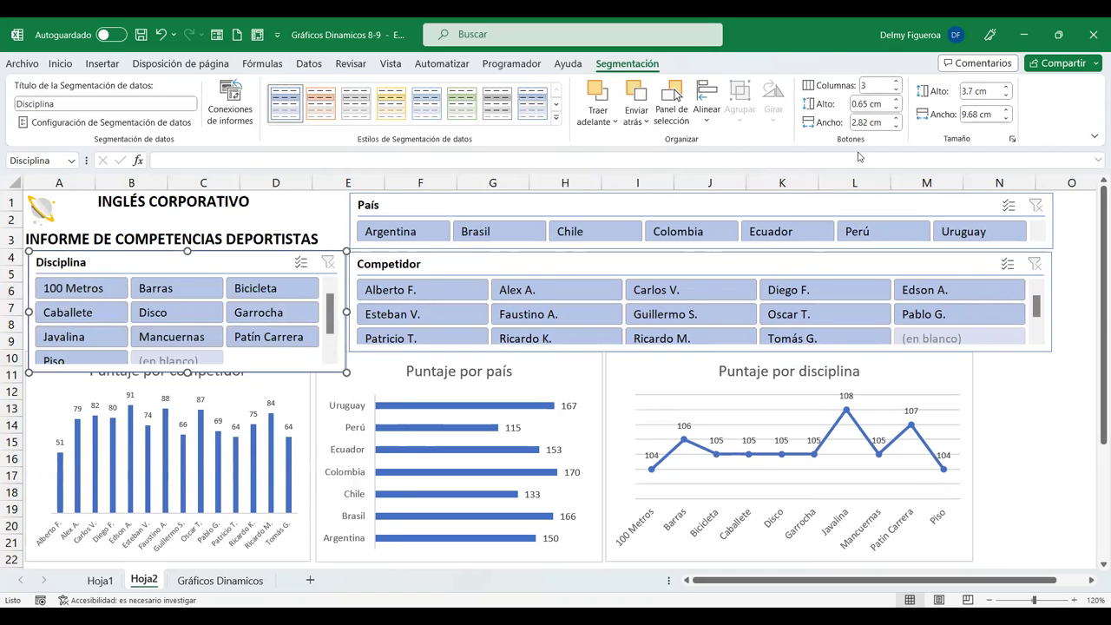
pyautogui.click(896, 81)
pyautogui.click(897, 81)
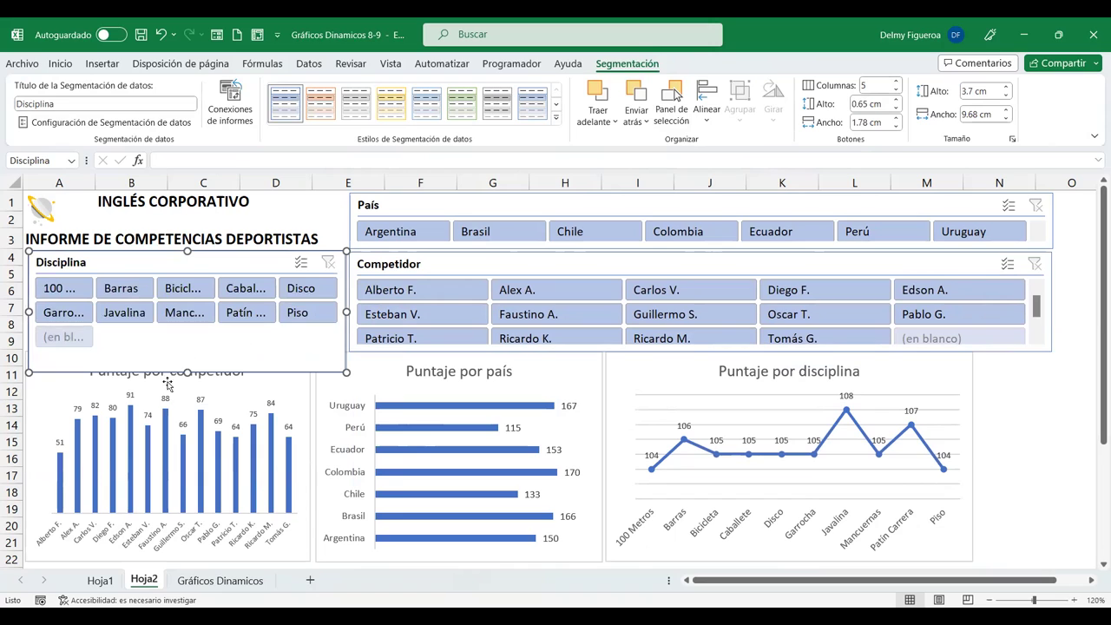
pyautogui.moveTo(187, 373); pyautogui.dragTo(191, 350)
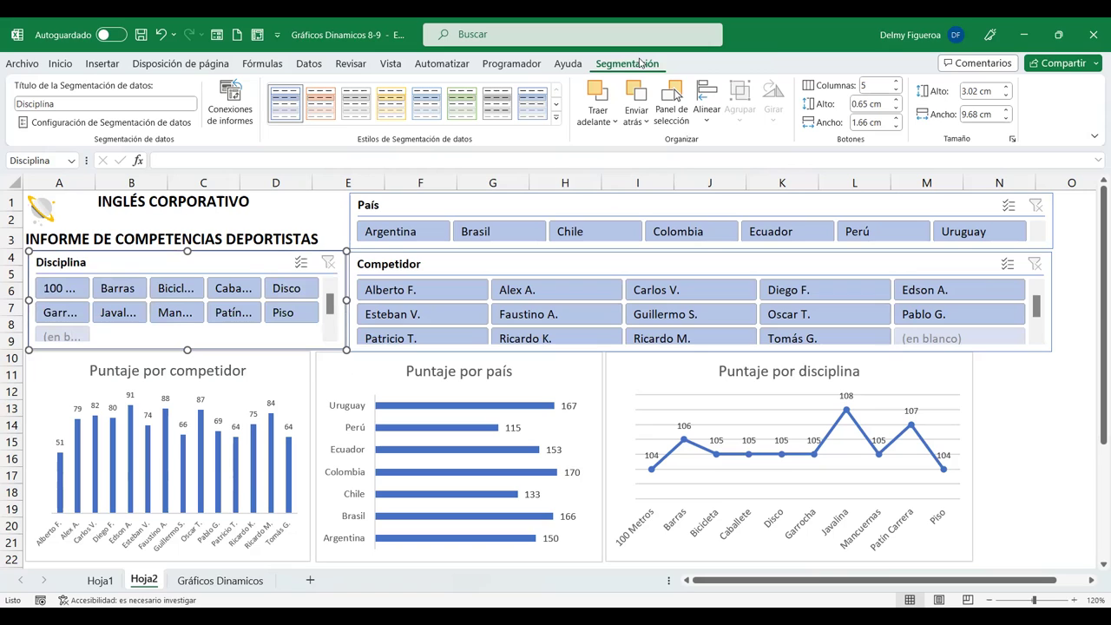
pyautogui.click(50, 66)
pyautogui.click(661, 67)
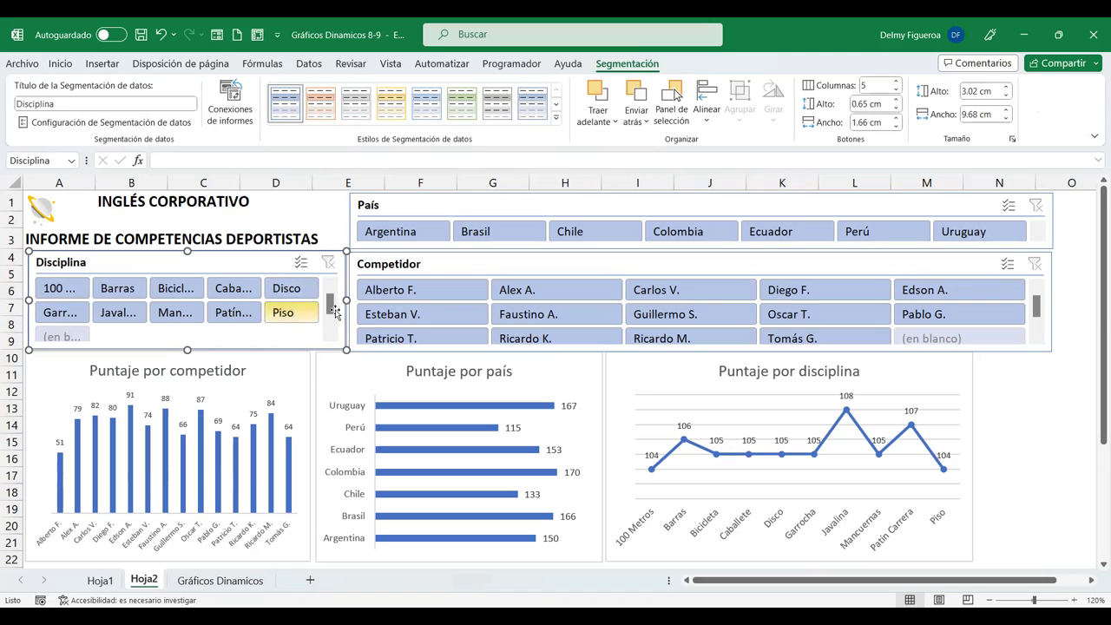
# Step: Shift the País and Competidor slicers together to the right
pyautogui.click(979, 206)
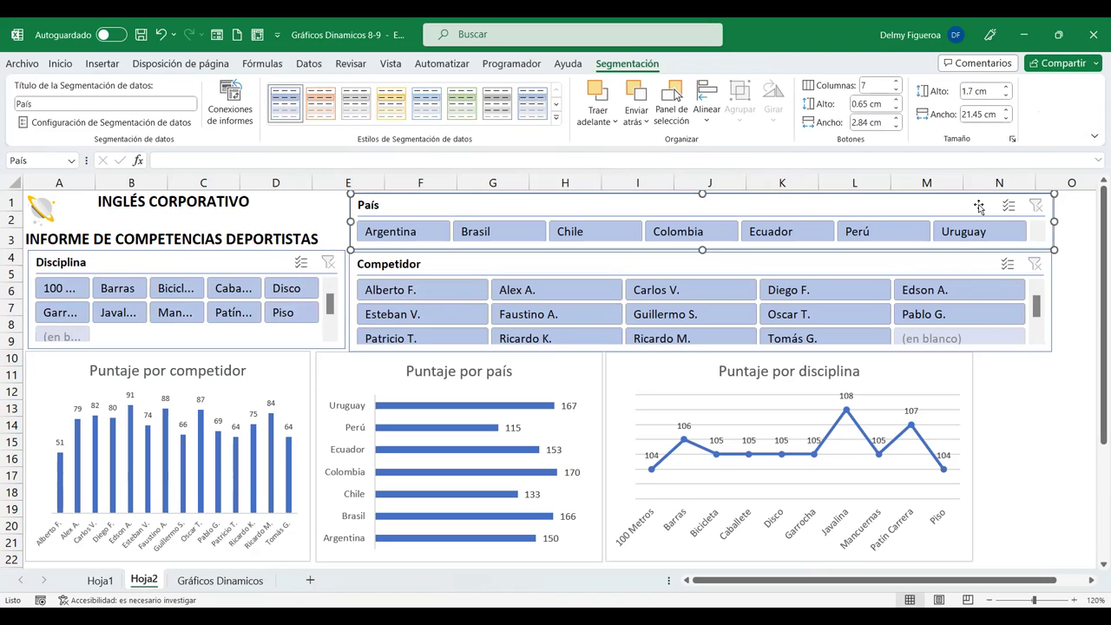
pyautogui.keyDown('ctrl'); pyautogui.click(967, 266); pyautogui.keyUp('ctrl')
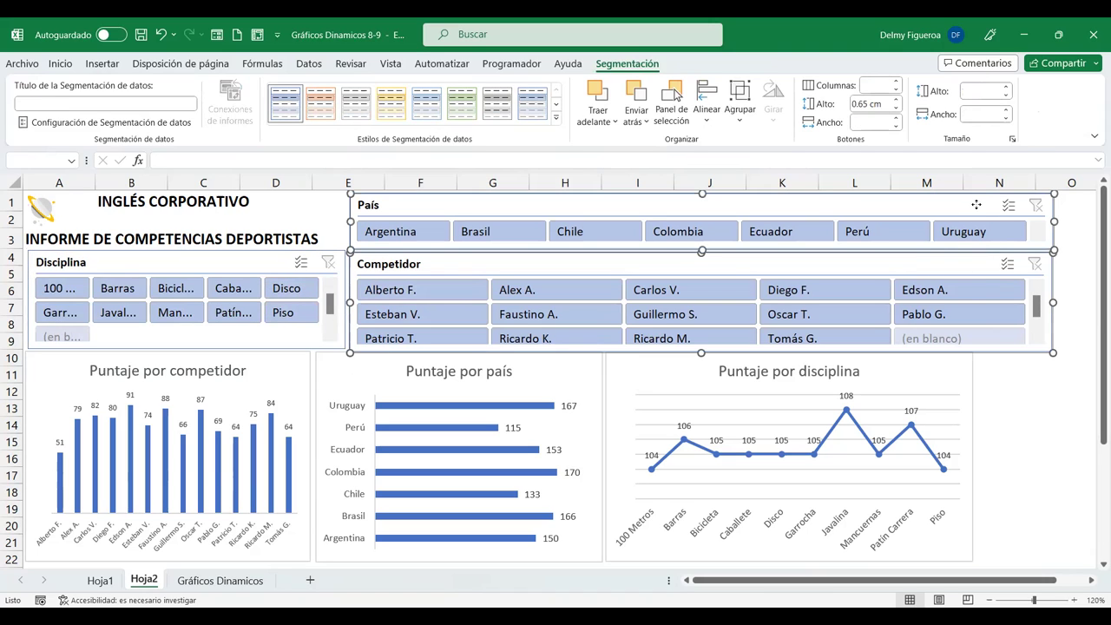
pyautogui.moveTo(977, 205); pyautogui.dragTo(1014, 204)
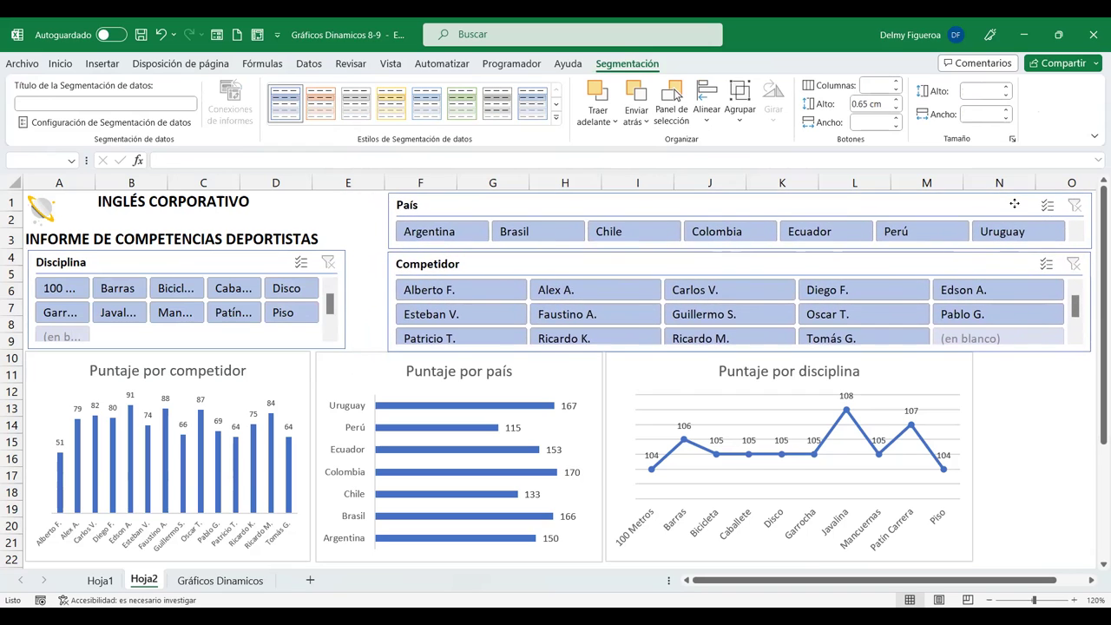
pyautogui.moveTo(1014, 204); pyautogui.dragTo(1017, 203)
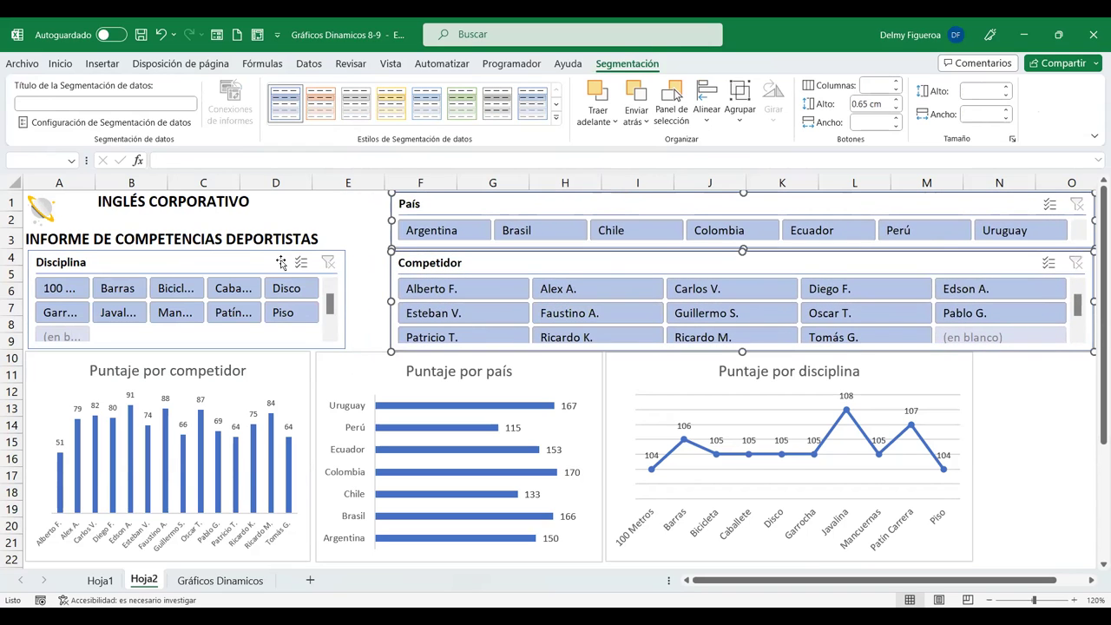
# Step: Resize the Disciplina slicer to 10.96 × 2.45 cm and move the disciplina chart right
pyautogui.click(342, 287)
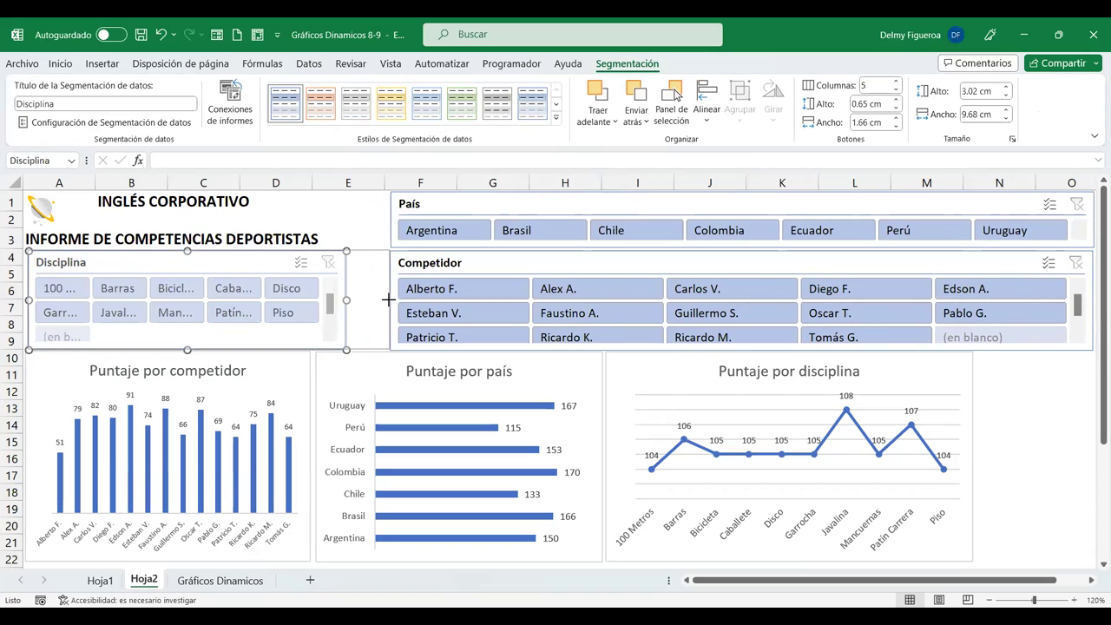
pyautogui.moveTo(346, 300); pyautogui.dragTo(389, 299)
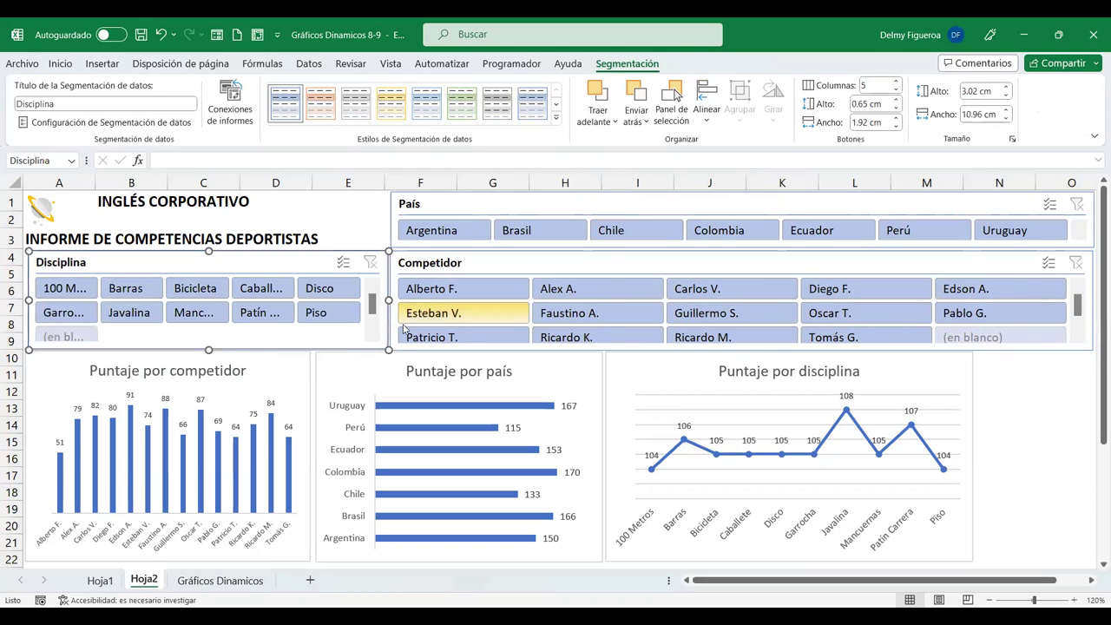
pyautogui.moveTo(209, 345); pyautogui.dragTo(209, 330)
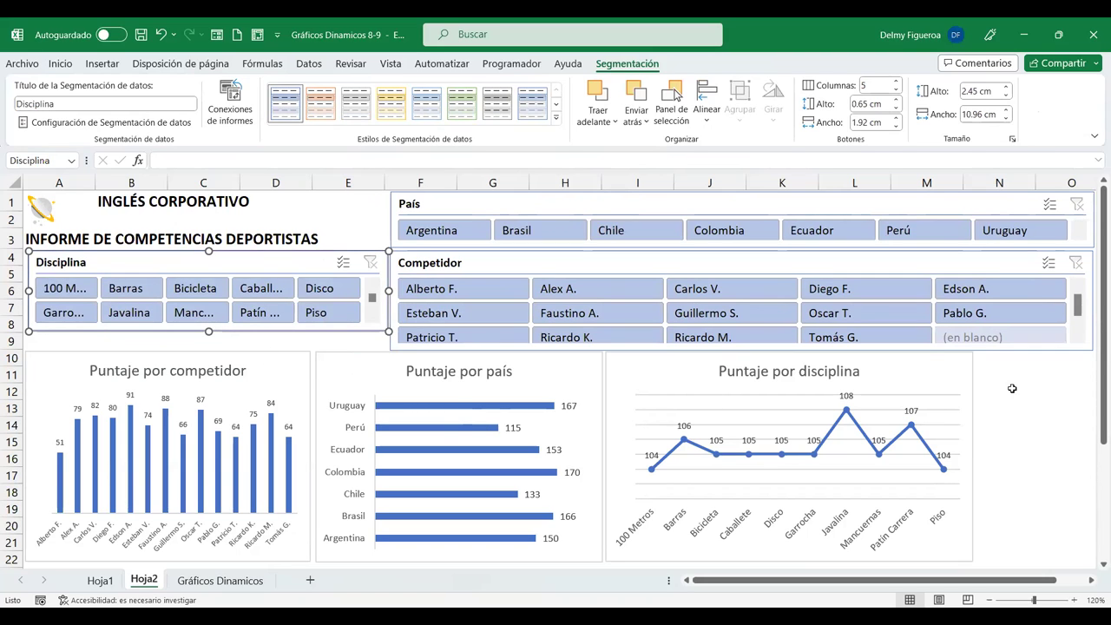
pyautogui.moveTo(934, 367); pyautogui.dragTo(1055, 369)
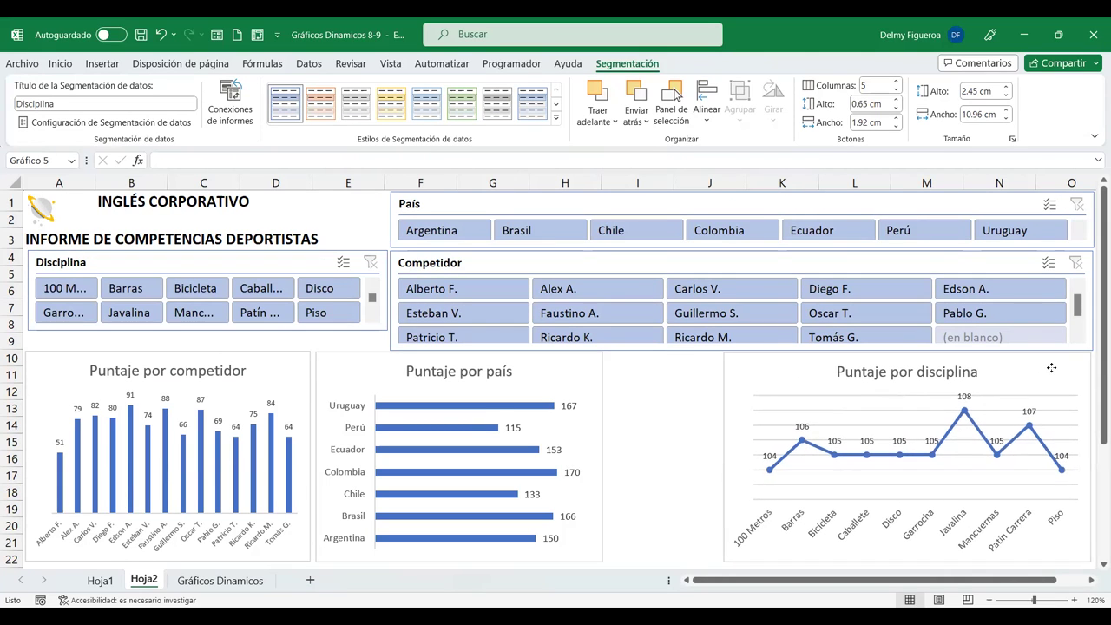
# Step: Line up the competidor, país and disciplina charts evenly in one row, widening the first two
pyautogui.moveTo(1055, 369); pyautogui.dragTo(1054, 367)
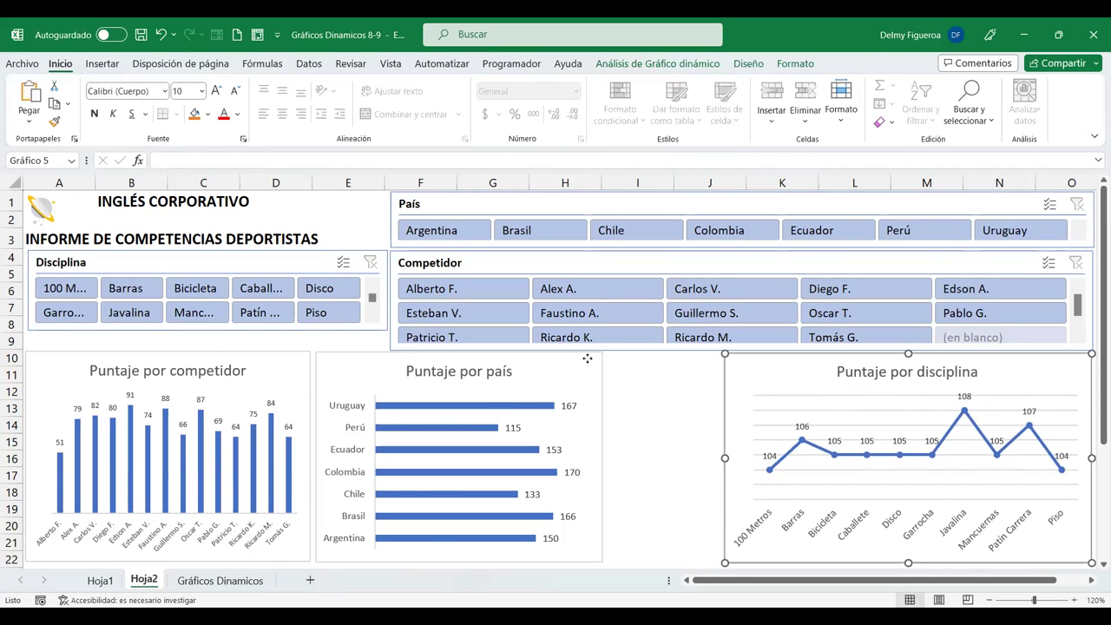
pyautogui.moveTo(593, 358); pyautogui.dragTo(705, 358)
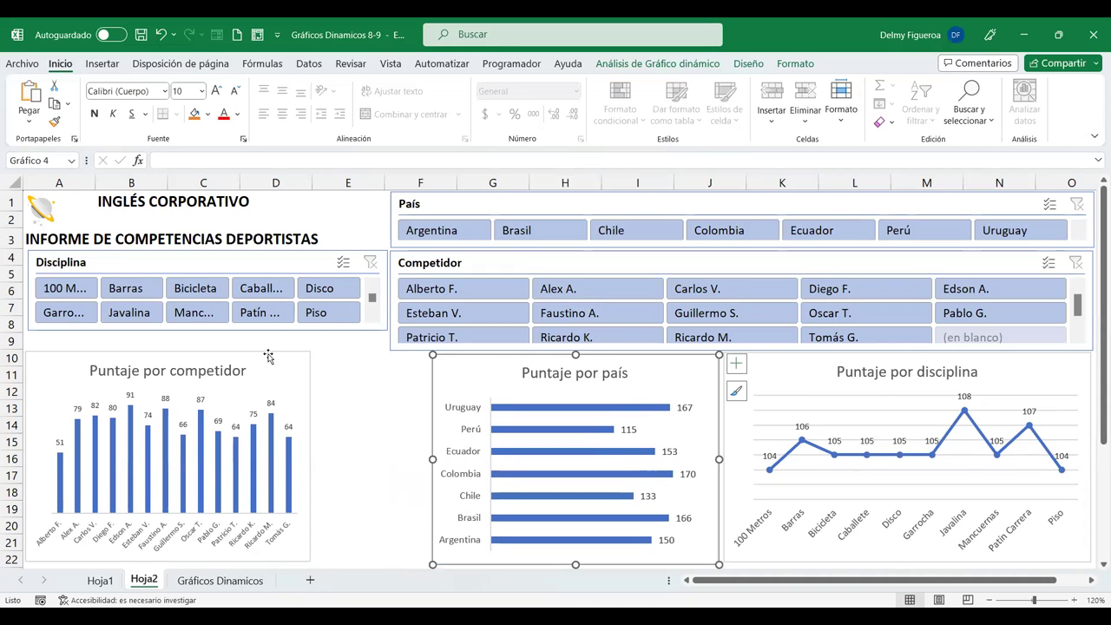
pyautogui.moveTo(270, 356)
pyautogui.mouseDown()
pyautogui.moveTo(281, 372)
pyautogui.moveTo(312, 360)
pyautogui.moveTo(280, 360)
pyautogui.mouseUp()
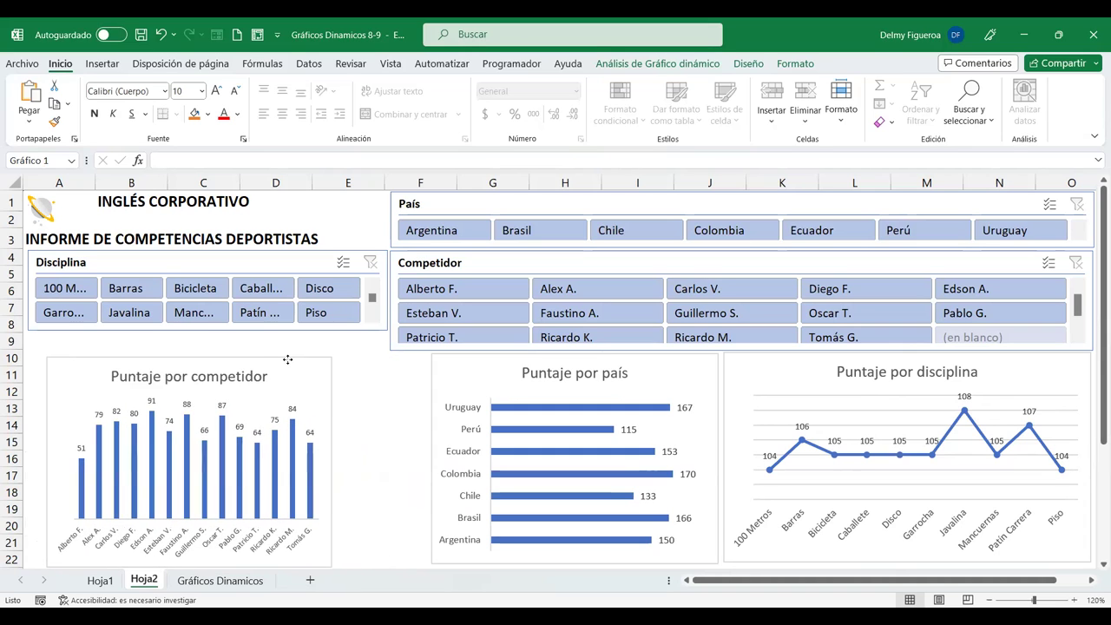
pyautogui.moveTo(324, 462)
pyautogui.mouseDown()
pyautogui.moveTo(424, 459)
pyautogui.moveTo(397, 459)
pyautogui.mouseUp()
pyautogui.click(443, 396)
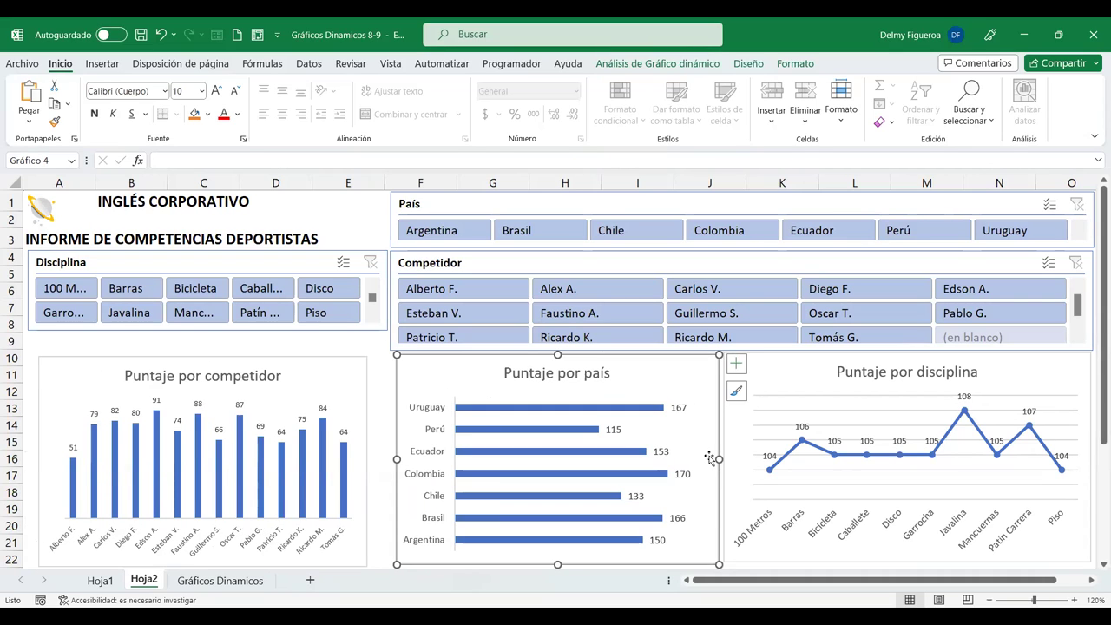
pyautogui.moveTo(412, 367); pyautogui.dragTo(394, 370)
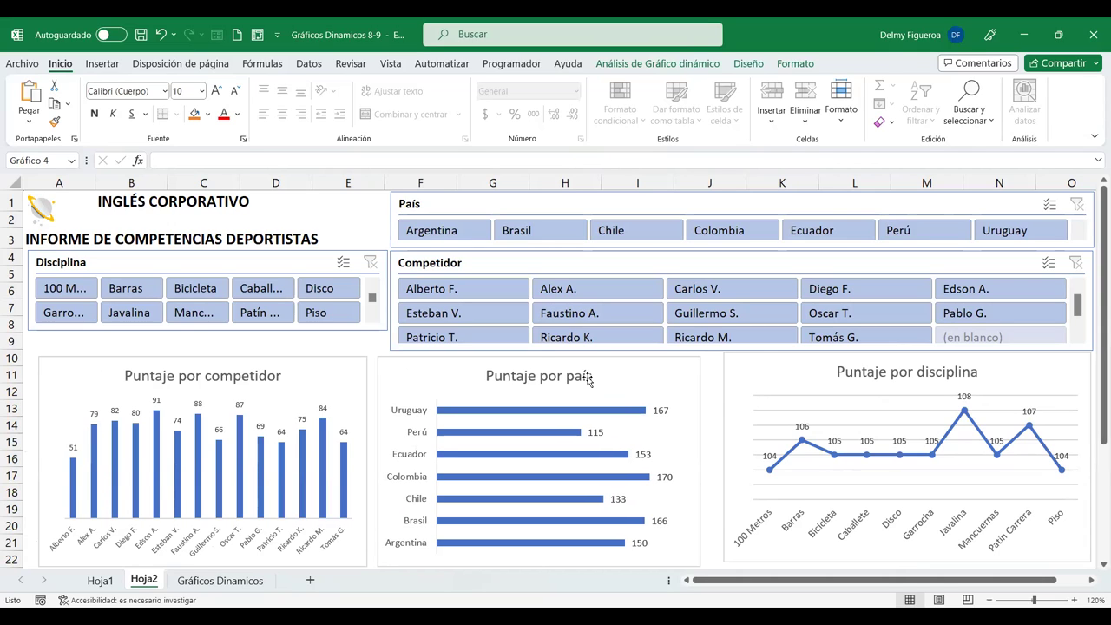
pyautogui.moveTo(756, 366); pyautogui.dragTo(748, 366)
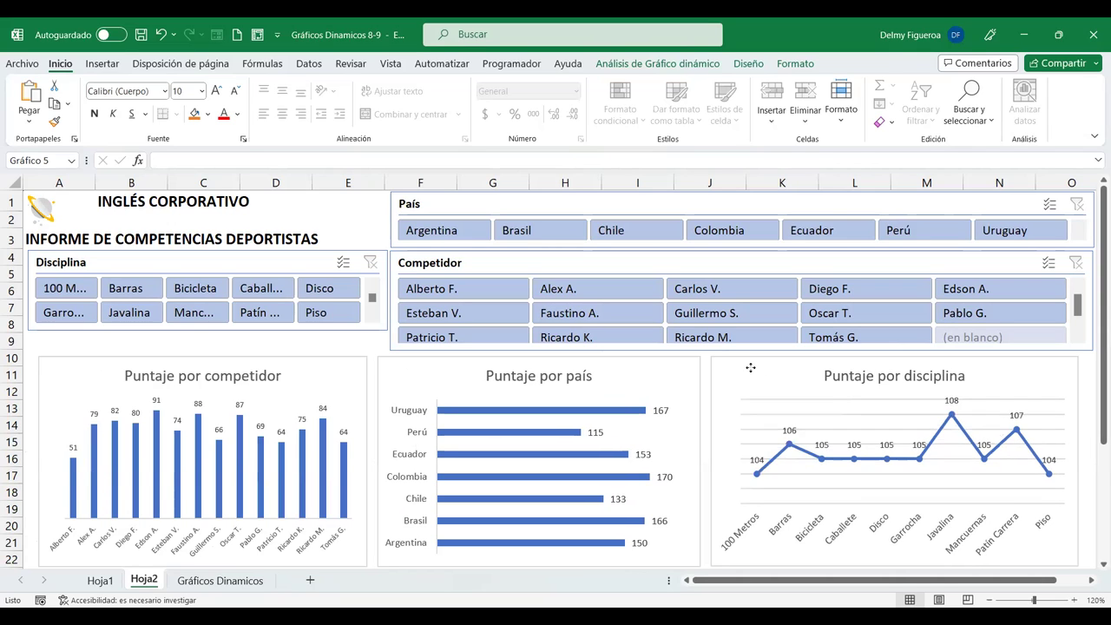
pyautogui.click(749, 366)
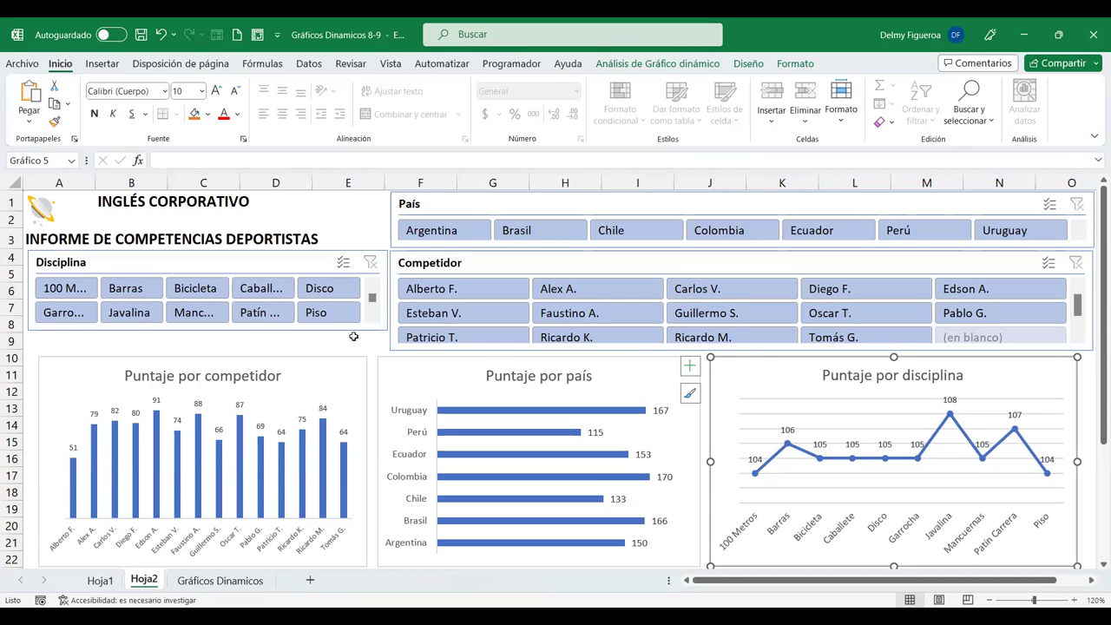
pyautogui.click(353, 336)
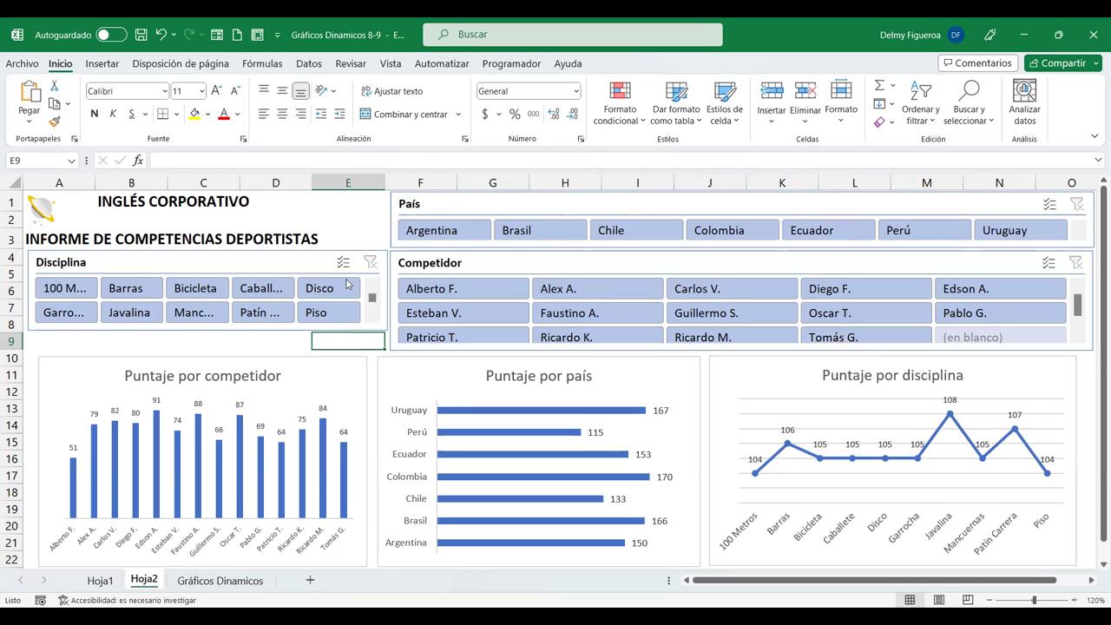
pyautogui.click(48, 238)
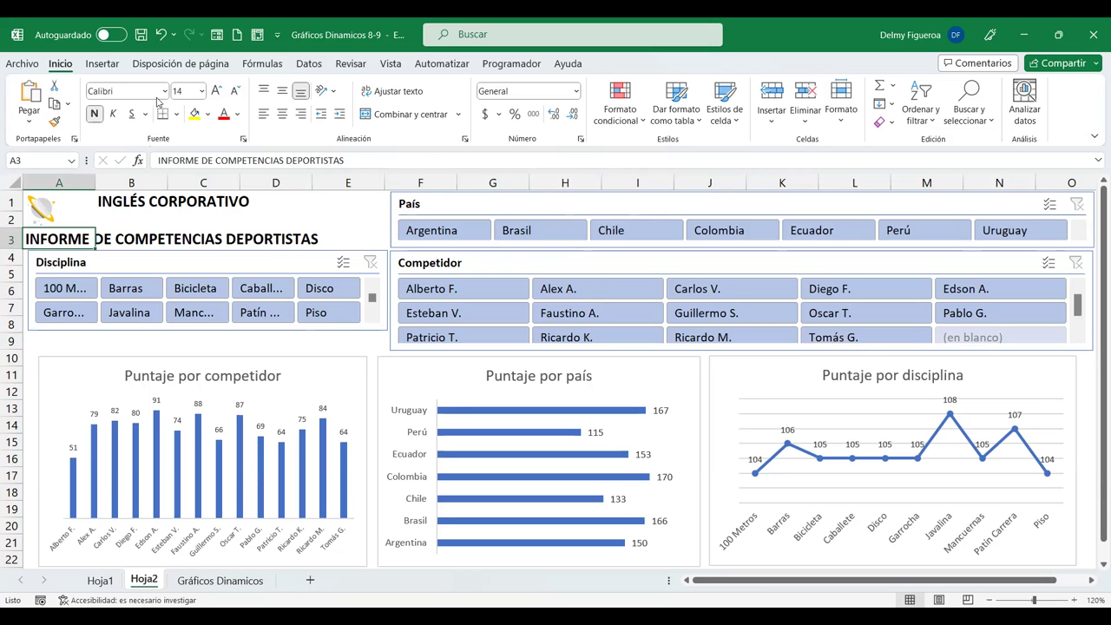
pyautogui.click(239, 115)
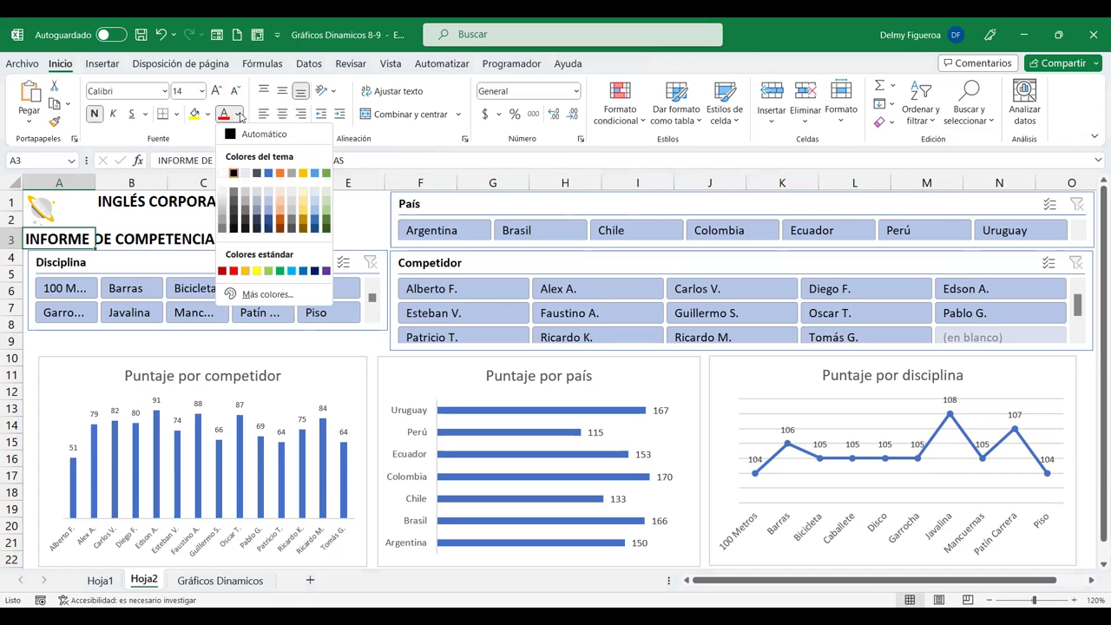
pyautogui.click(326, 224)
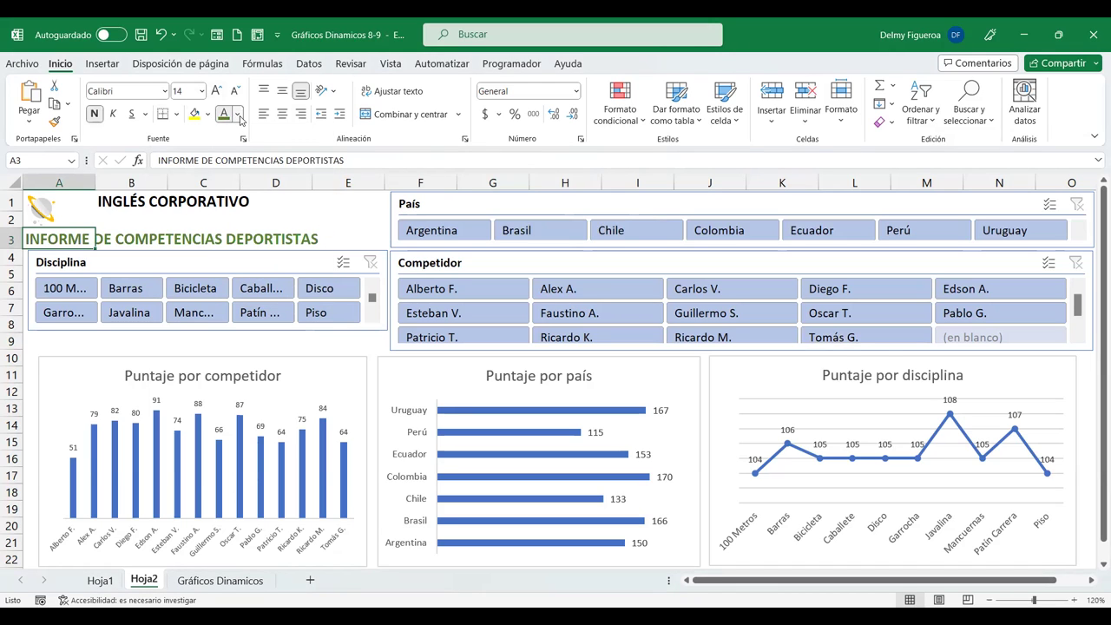
pyautogui.click(238, 115)
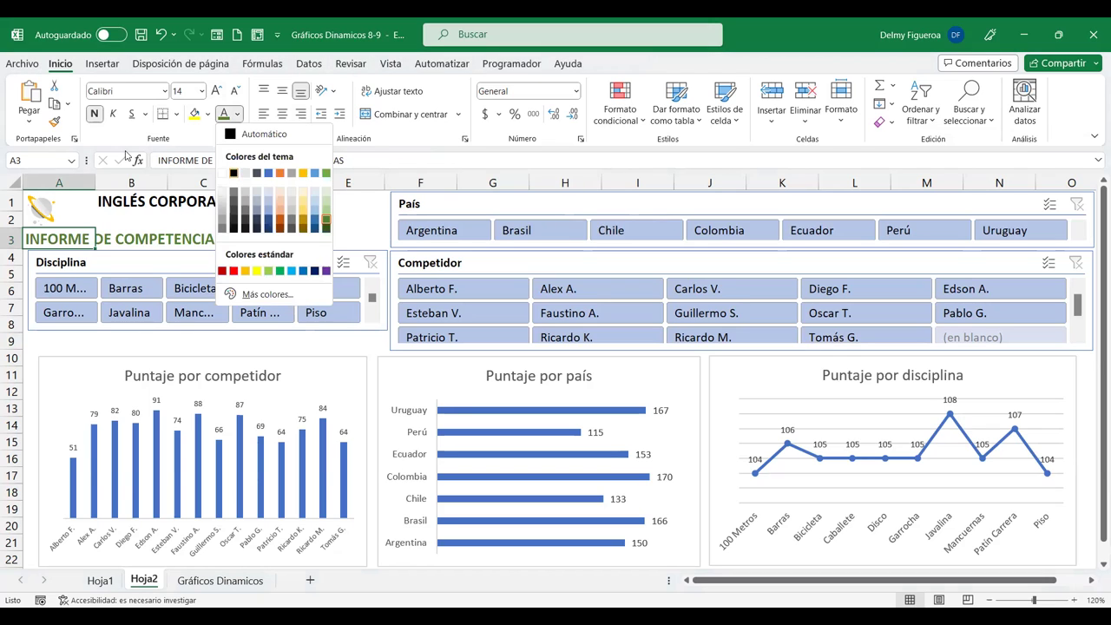
pyautogui.click(126, 154)
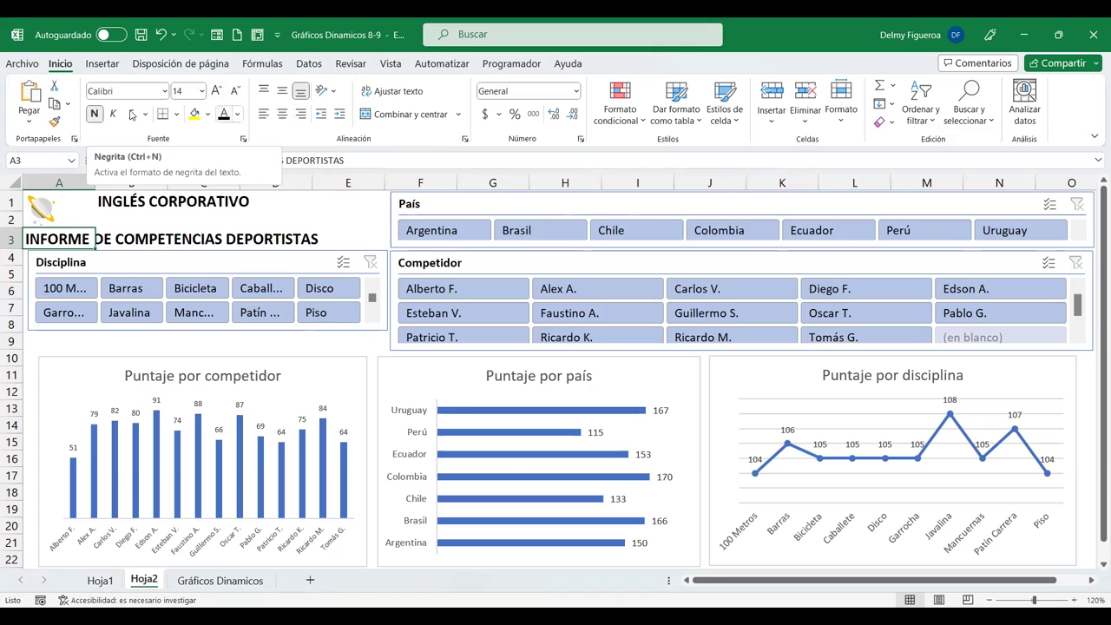
pyautogui.click(317, 210)
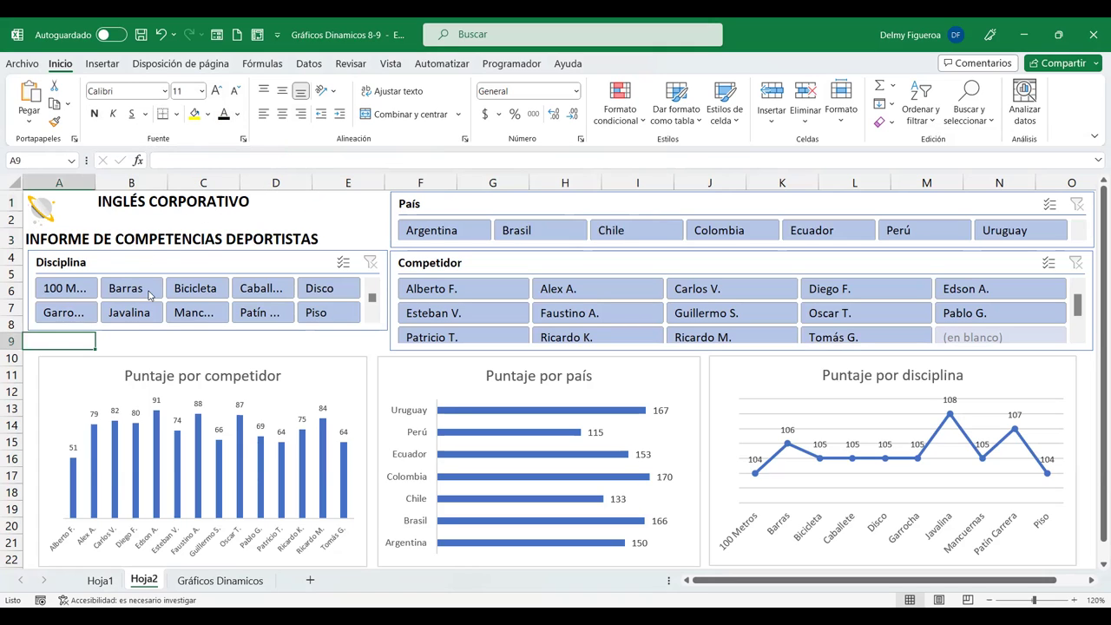
pyautogui.click(166, 260)
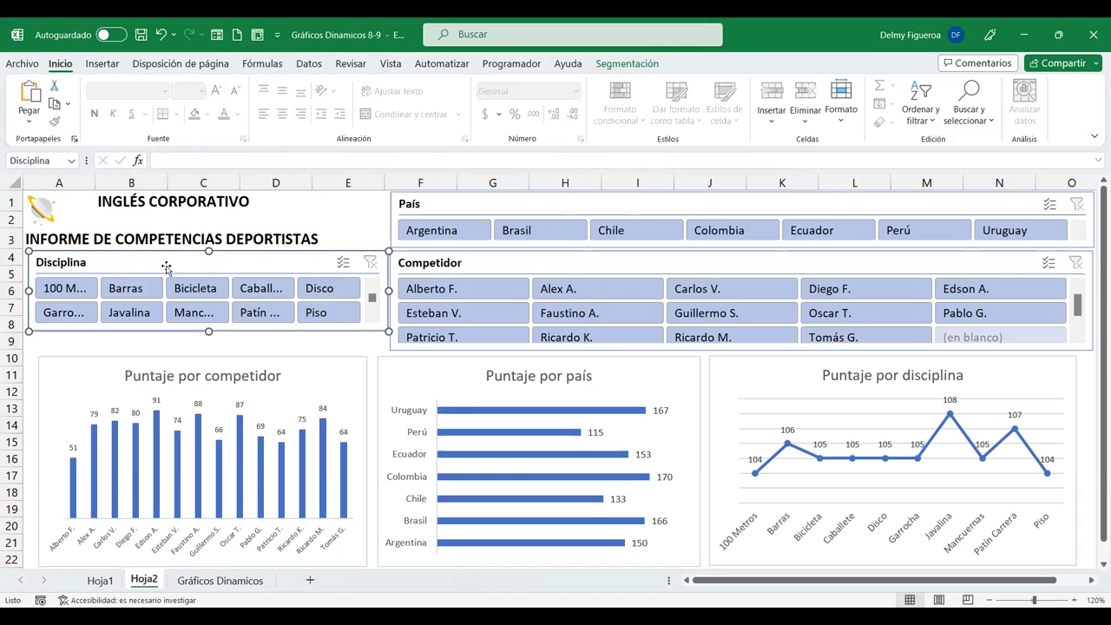
# Step: Filter Disciplina to 100 Metros to test the discipline chart, then clear the filter
pyautogui.click(338, 220)
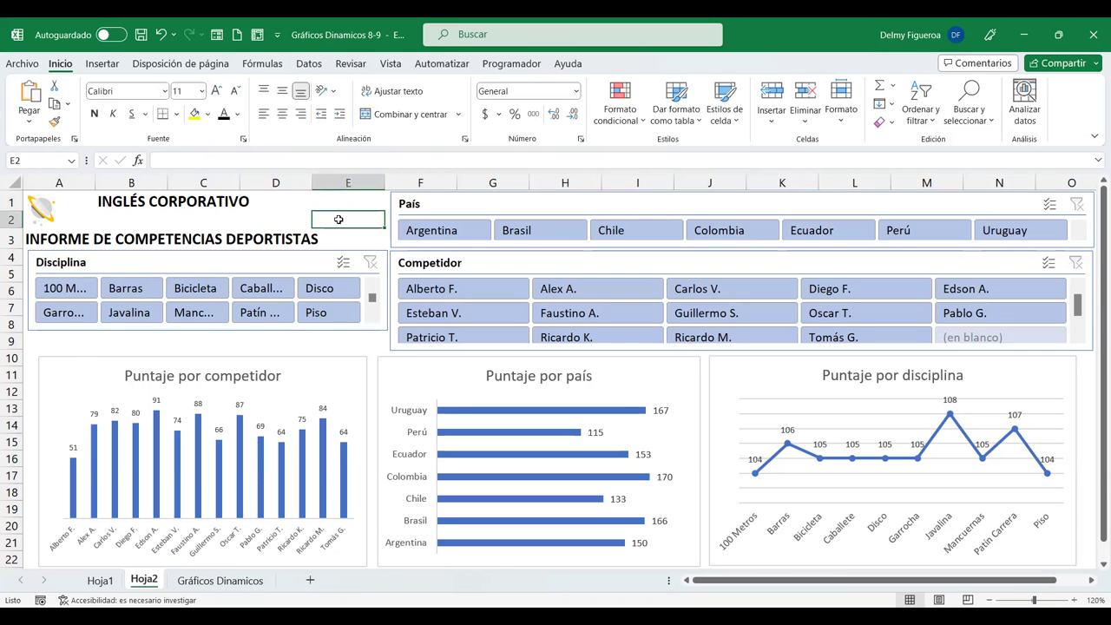
pyautogui.click(73, 288)
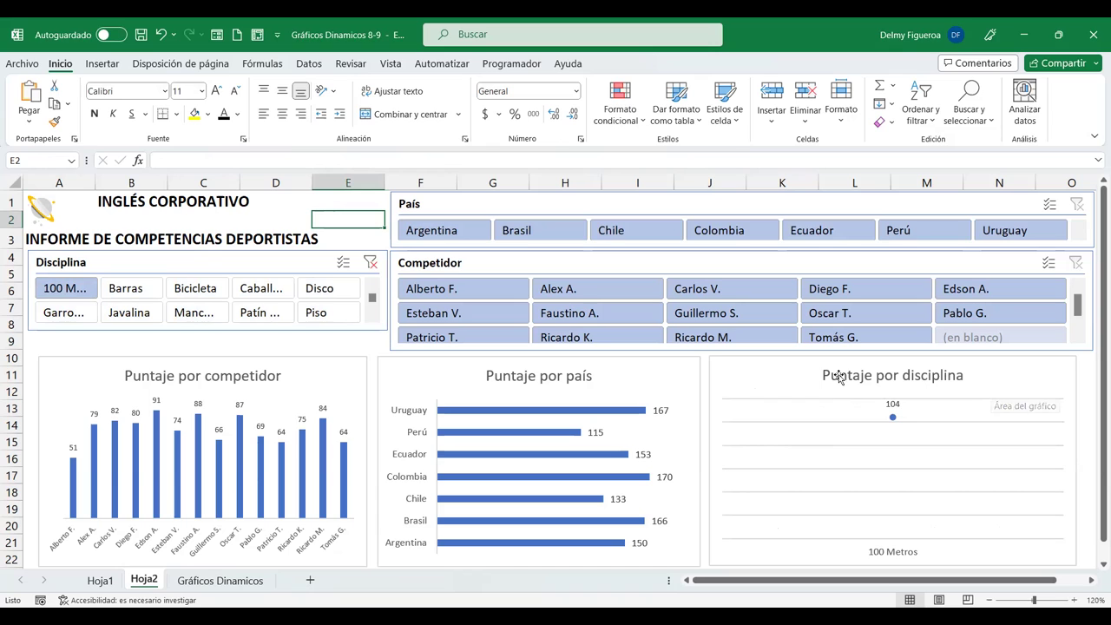
pyautogui.click(371, 264)
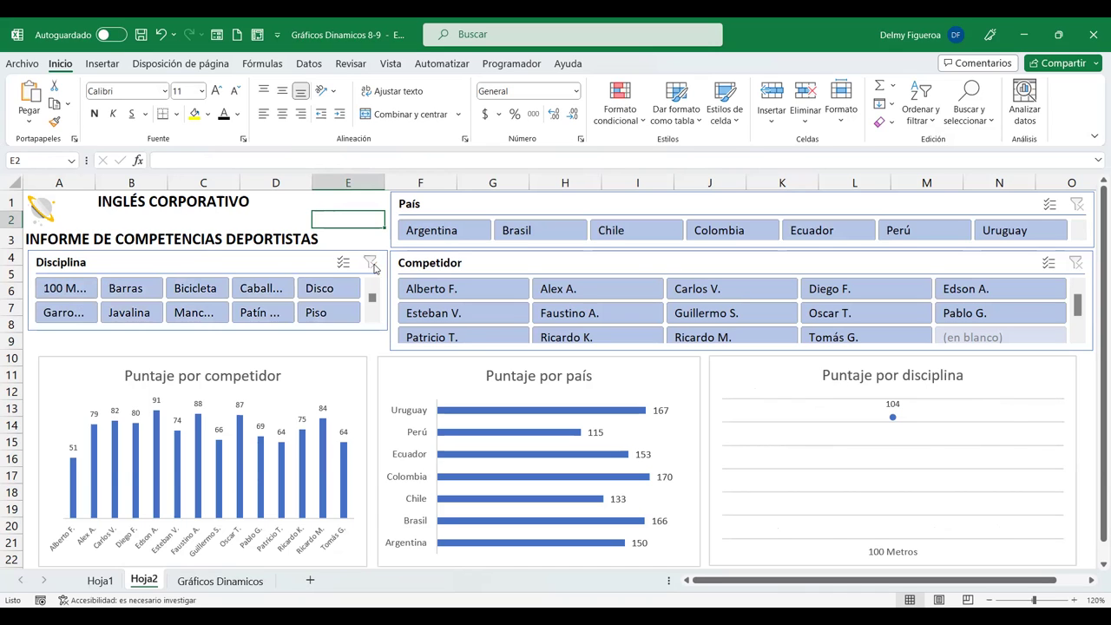
pyautogui.click(236, 256)
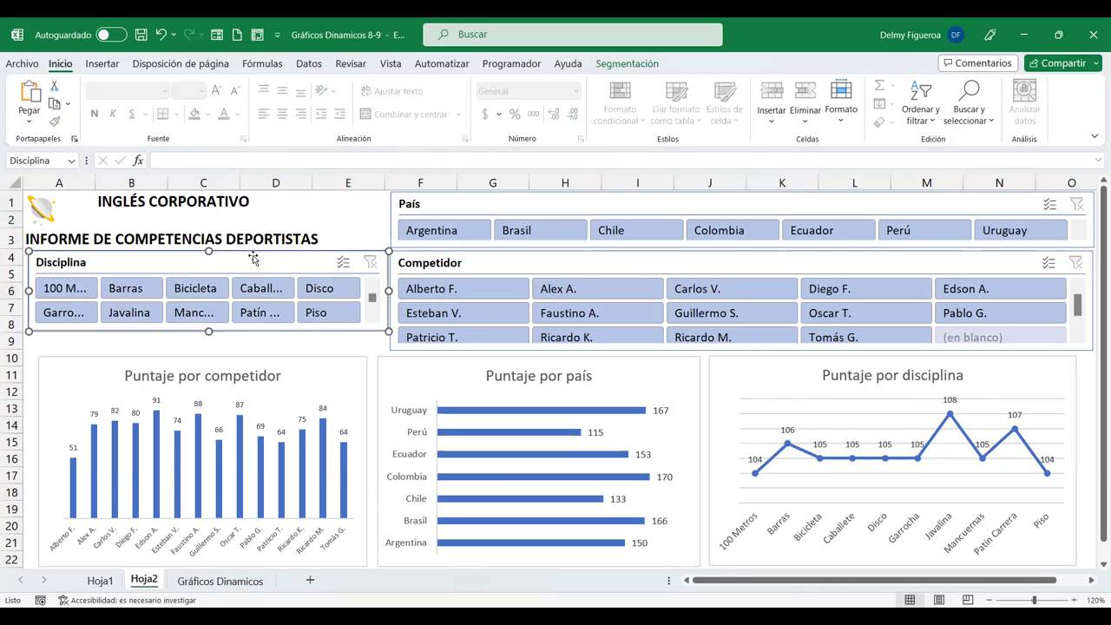
pyautogui.click(643, 63)
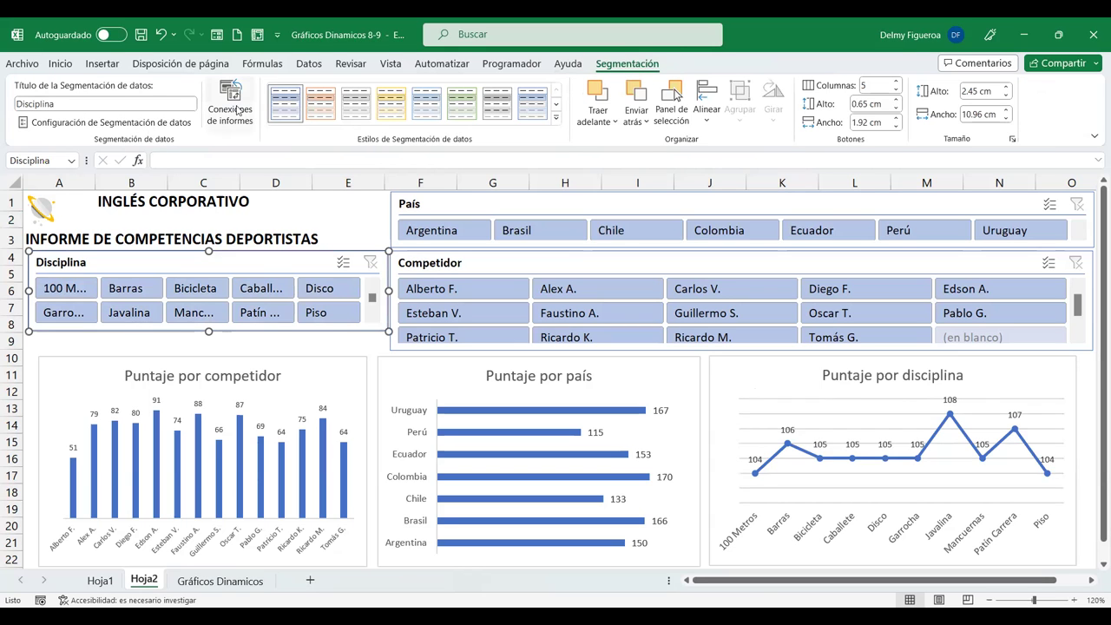
# Step: Connect the Disciplina and País slicers to TablaDinámica1, 2 and 4
pyautogui.click(639, 210)
pyautogui.click(639, 228)
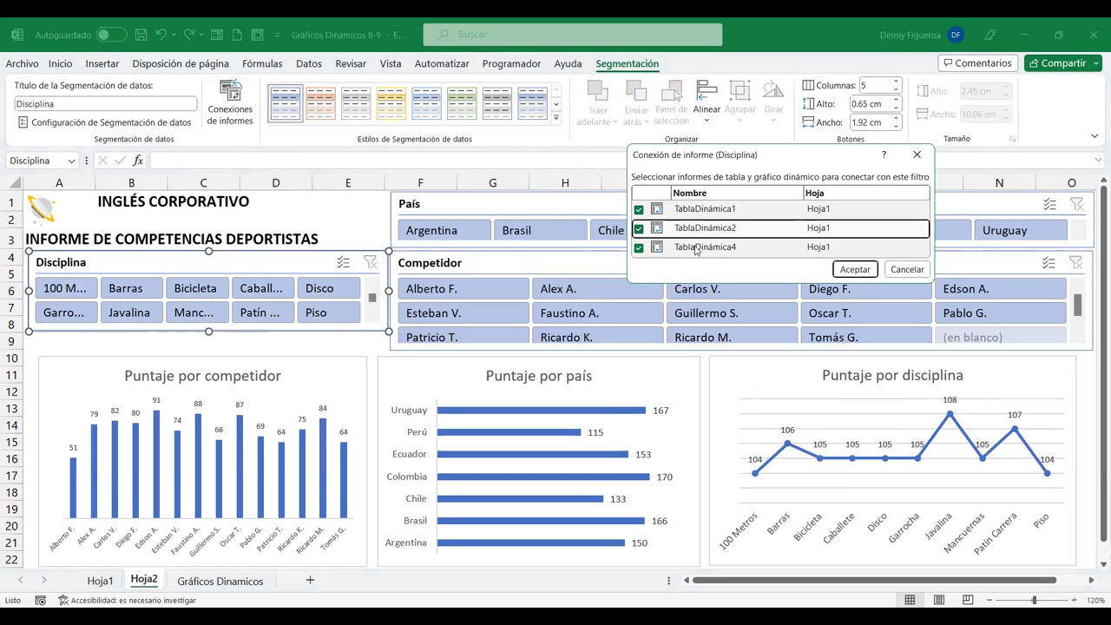
pyautogui.click(859, 269)
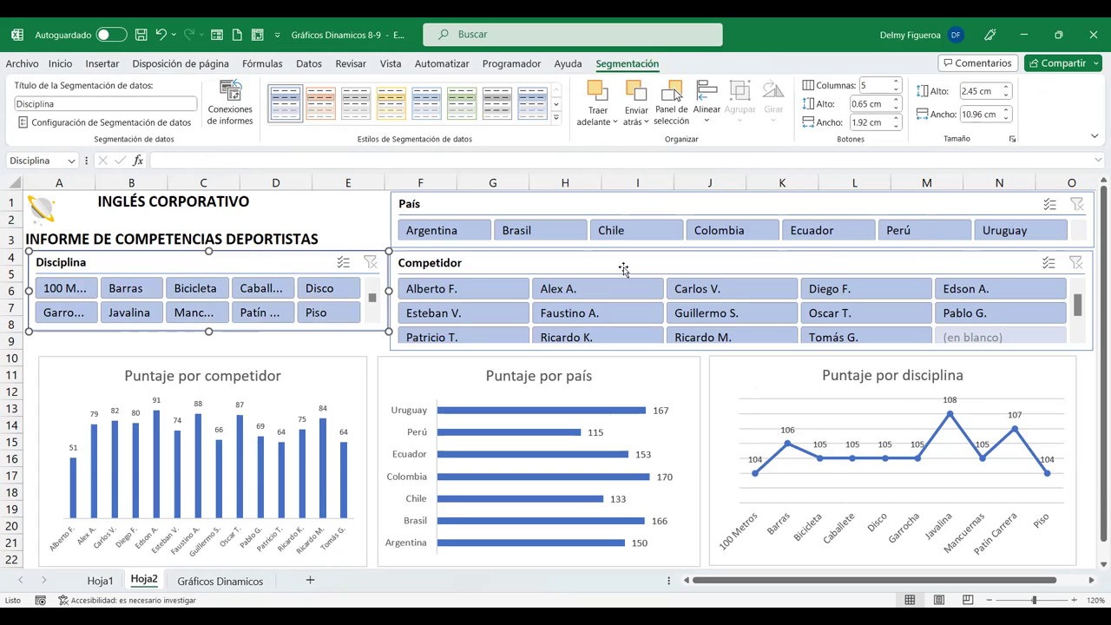
pyautogui.click(513, 209)
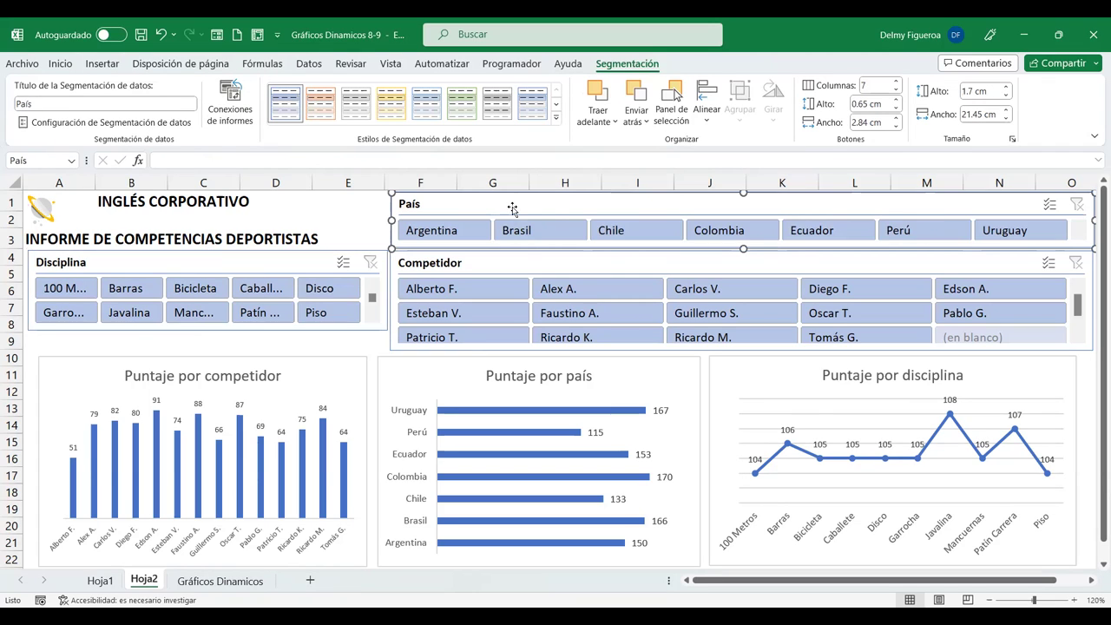
pyautogui.click(231, 100)
pyautogui.click(639, 209)
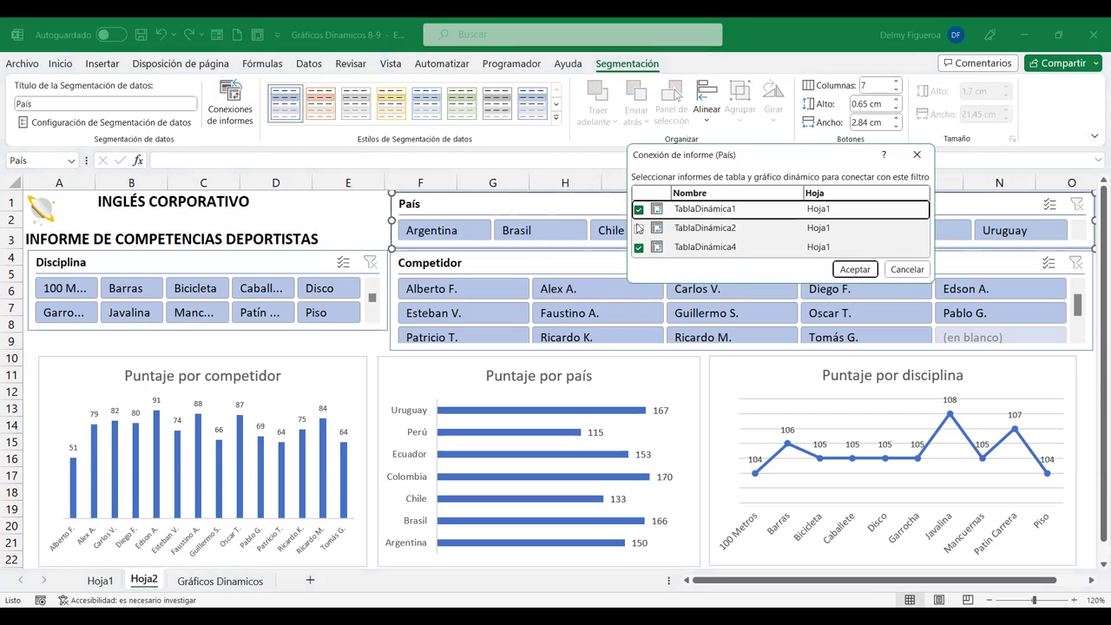
pyautogui.click(639, 228)
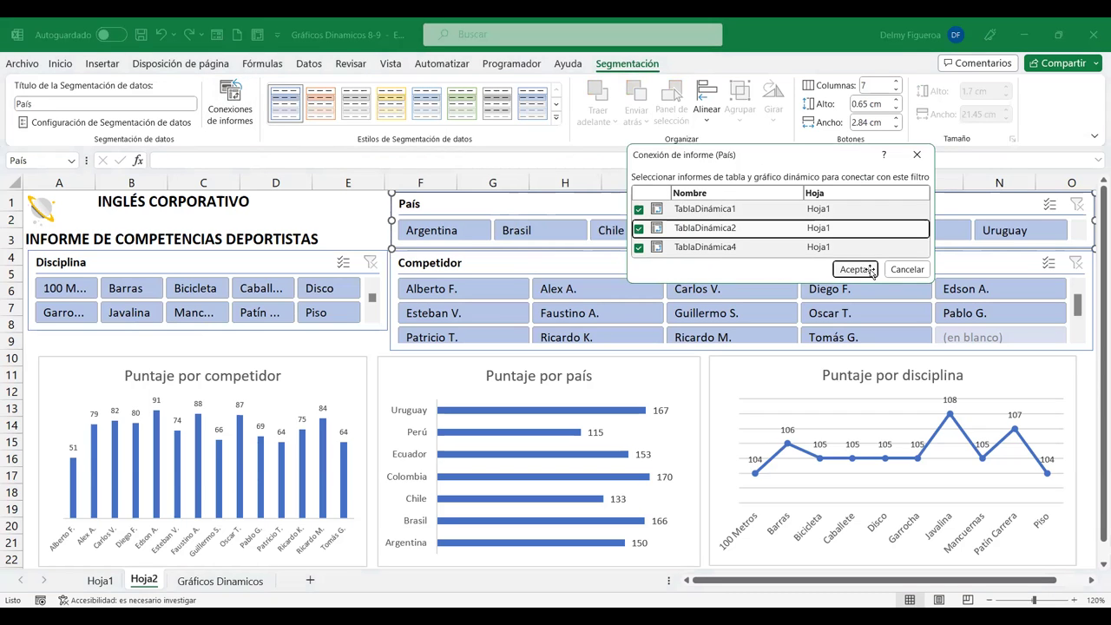
pyautogui.click(871, 270)
# Step: Connect the Competidor slicer to all three pivot tables, then filter to one competitor
pyautogui.click(508, 261)
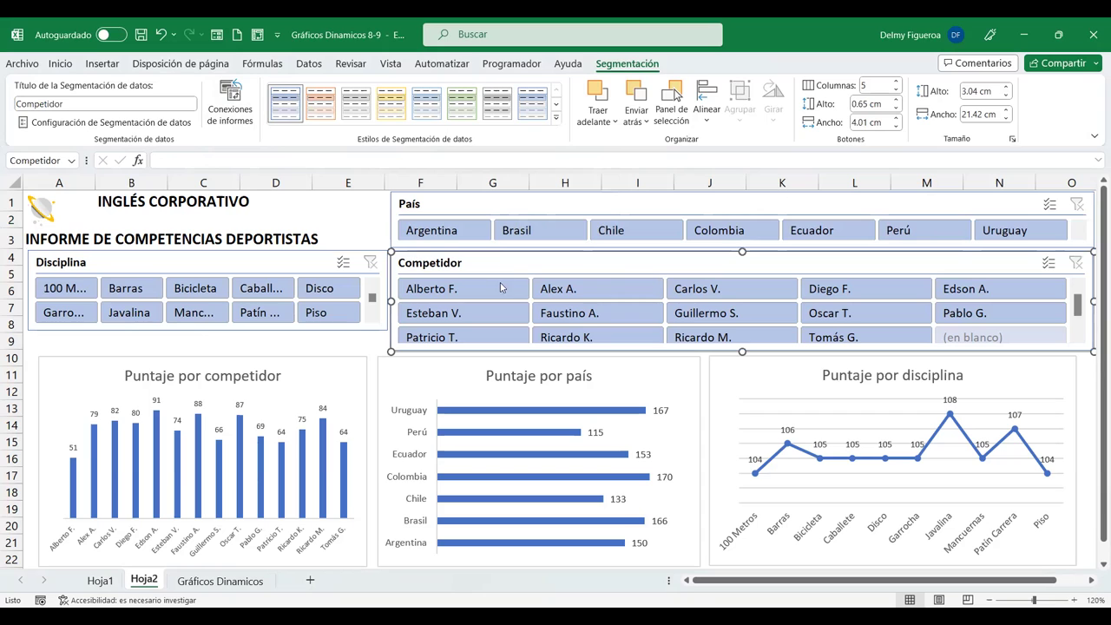
pyautogui.click(210, 112)
pyautogui.click(639, 228)
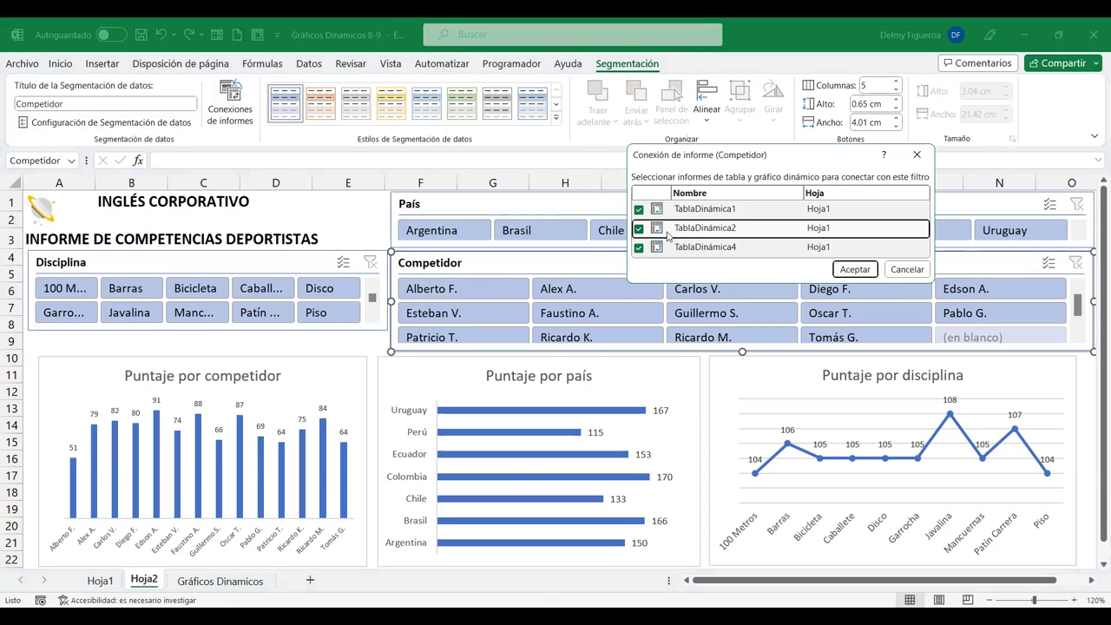
pyautogui.click(836, 269)
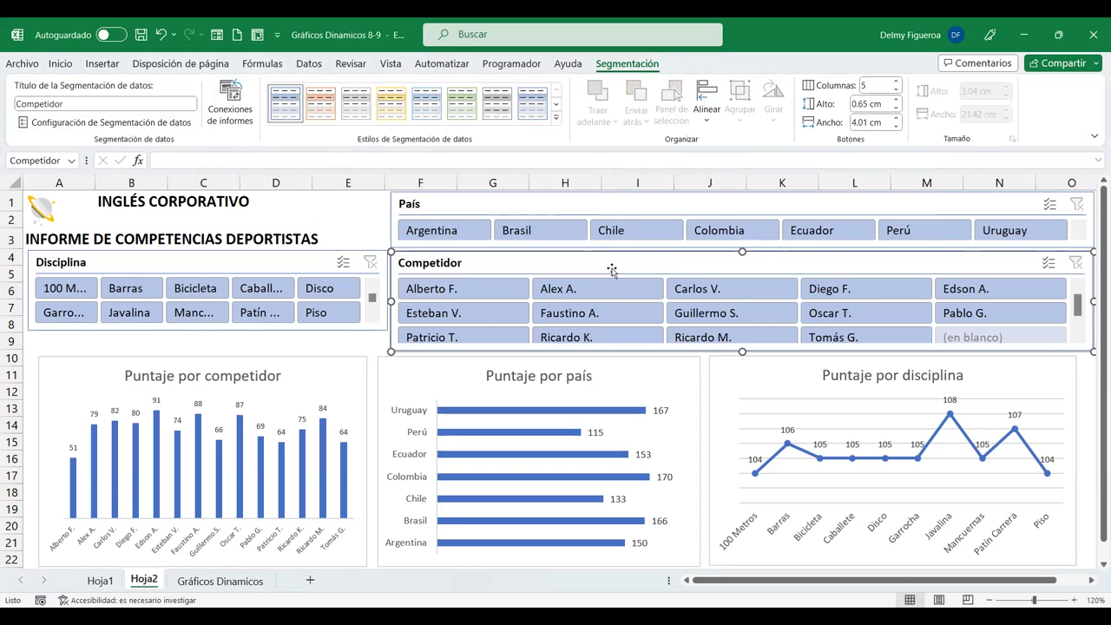
pyautogui.click(313, 347)
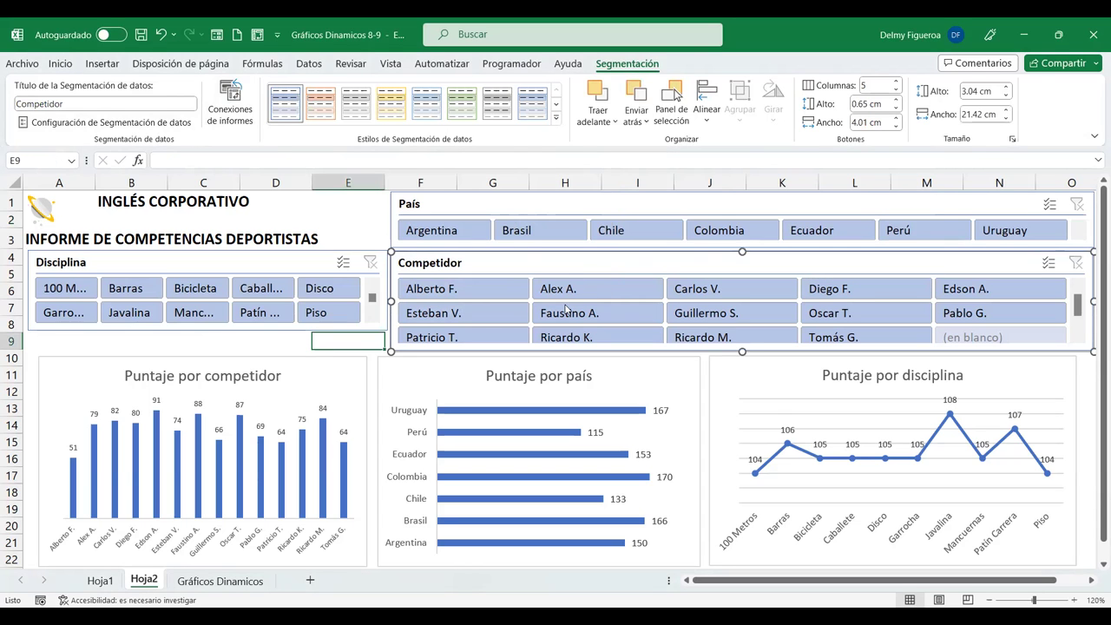
pyautogui.click(606, 291)
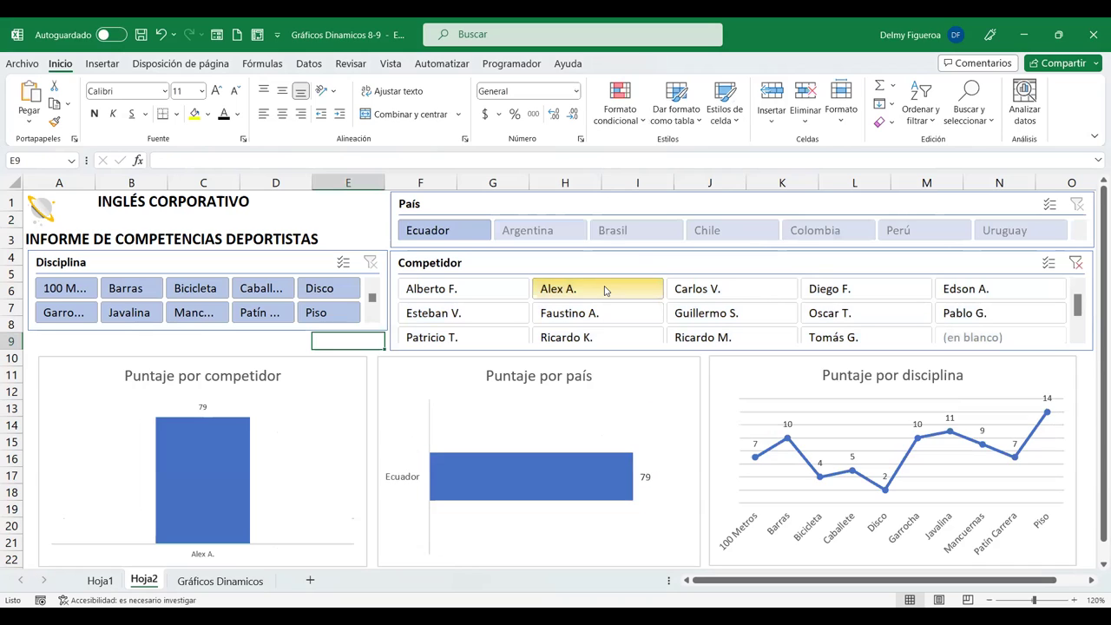
pyautogui.click(328, 292)
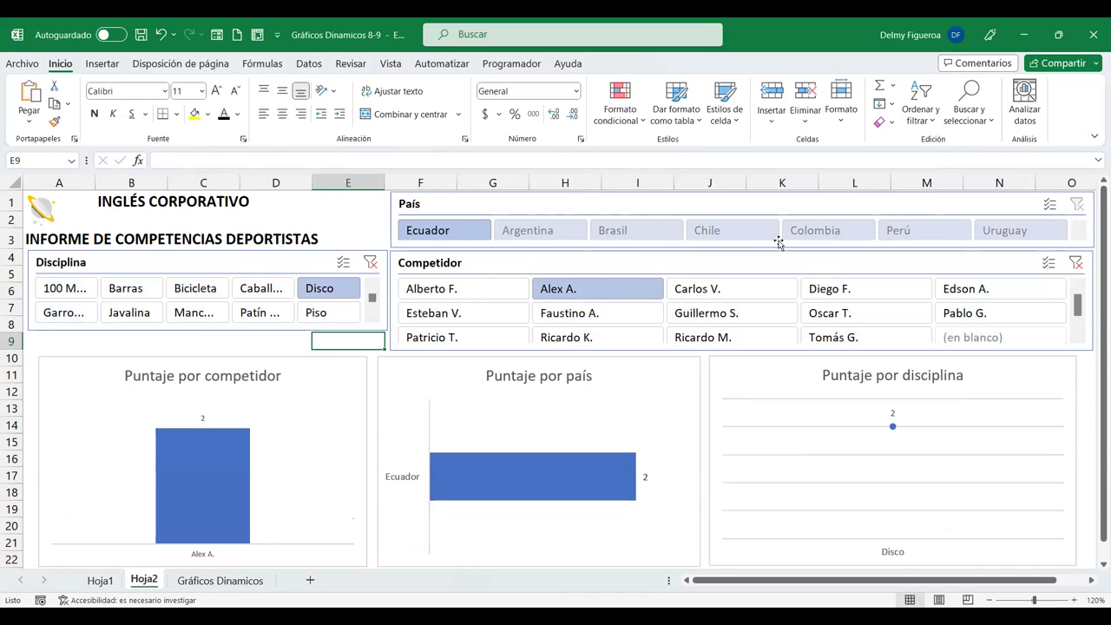
pyautogui.click(854, 239)
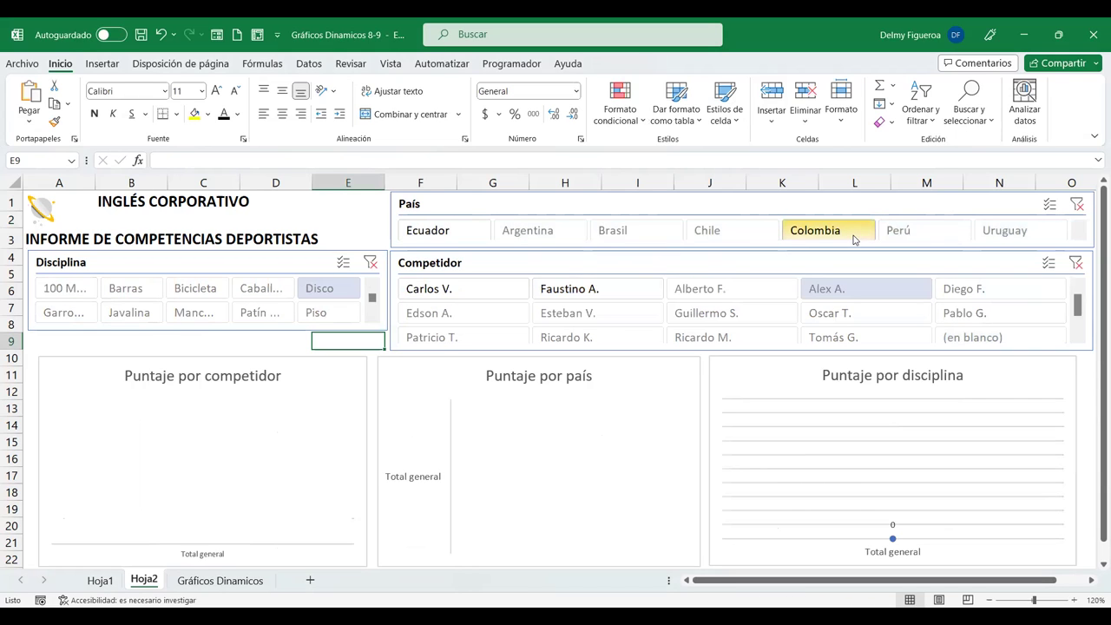
pyautogui.click(1077, 204)
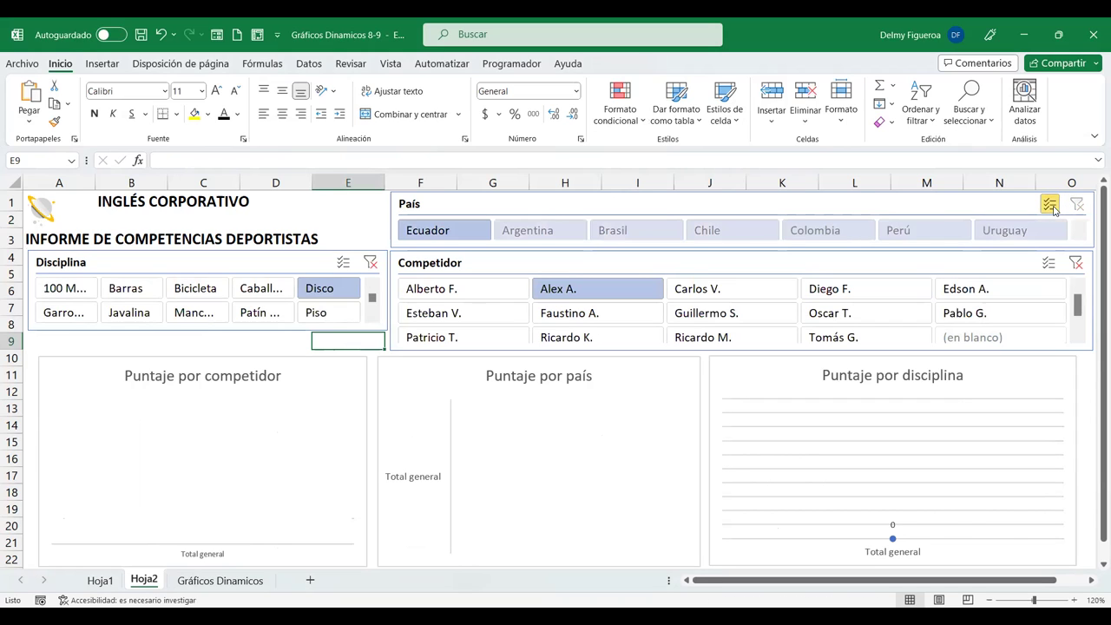
pyautogui.click(1059, 205)
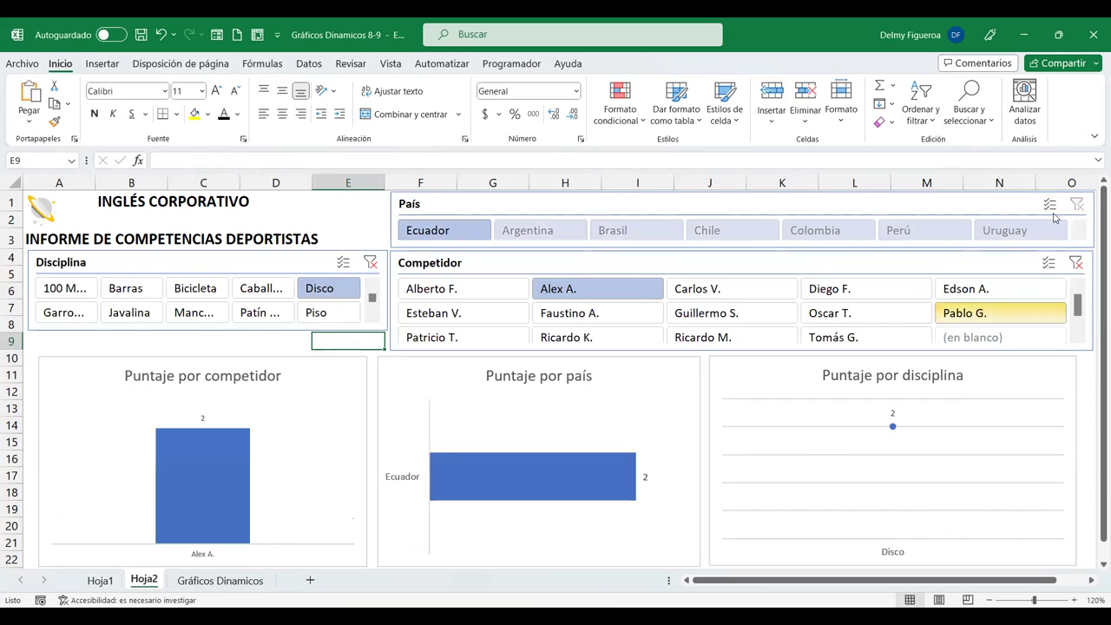
pyautogui.click(830, 232)
pyautogui.click(702, 236)
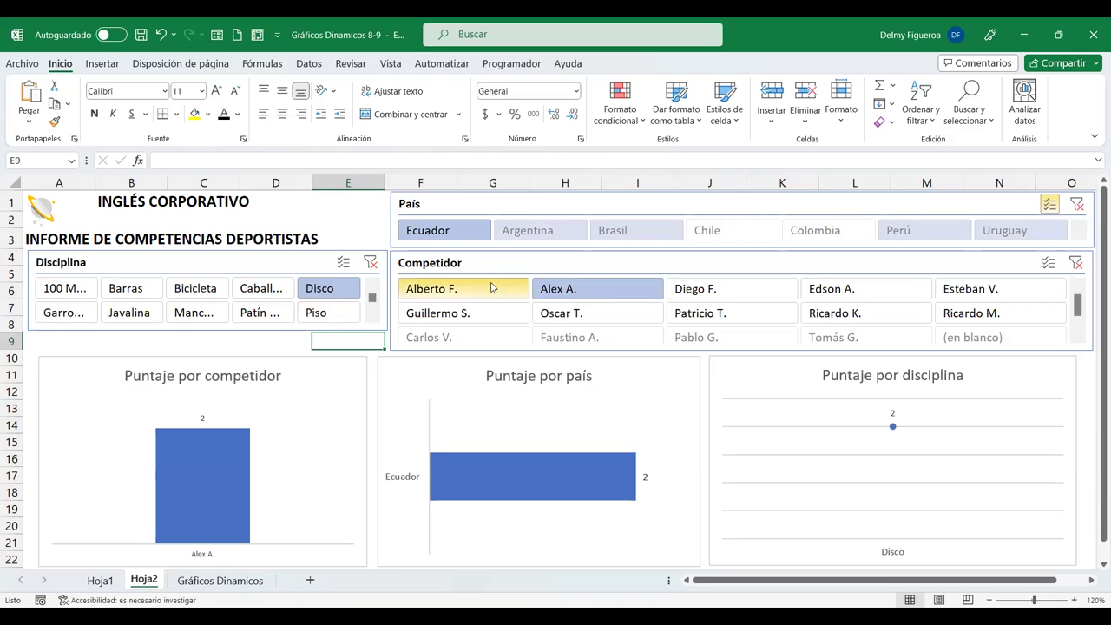
pyautogui.click(1075, 264)
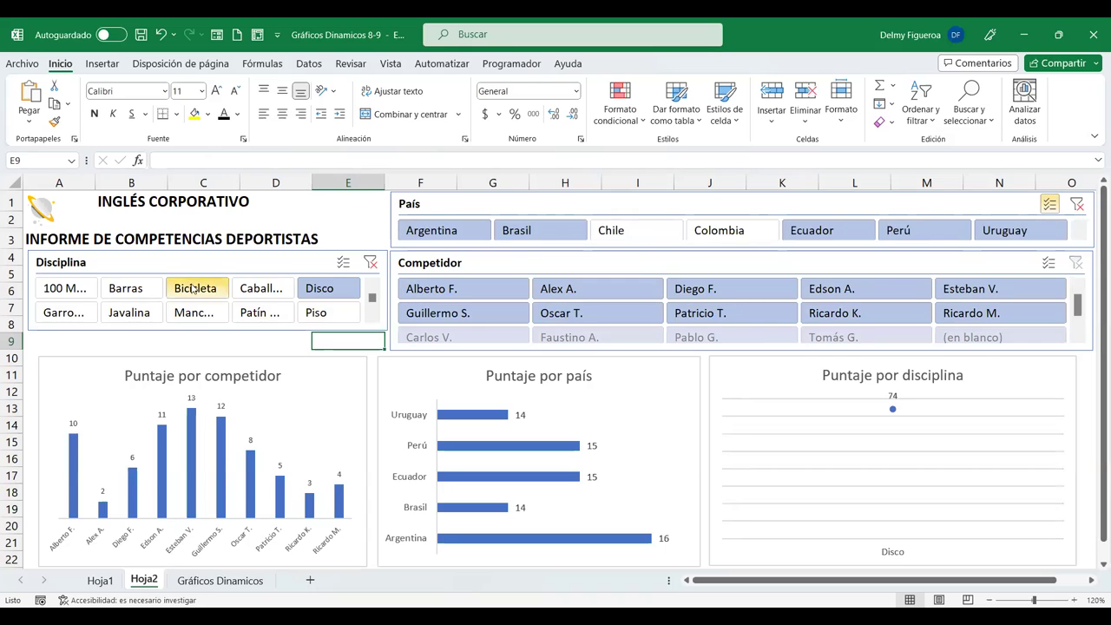
pyautogui.click(343, 262)
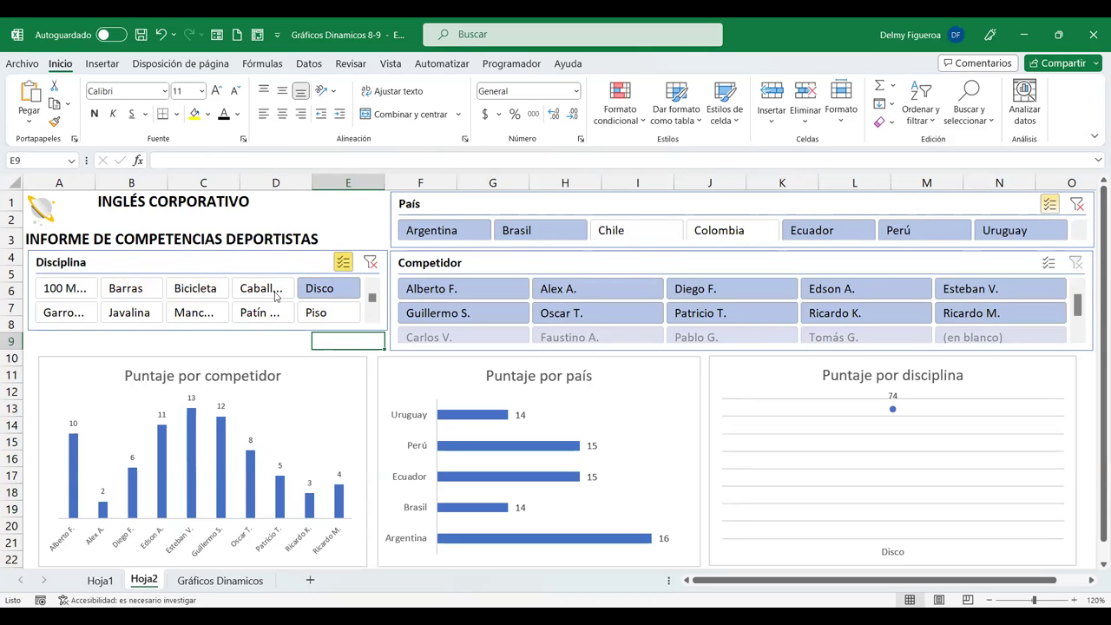
pyautogui.click(206, 288)
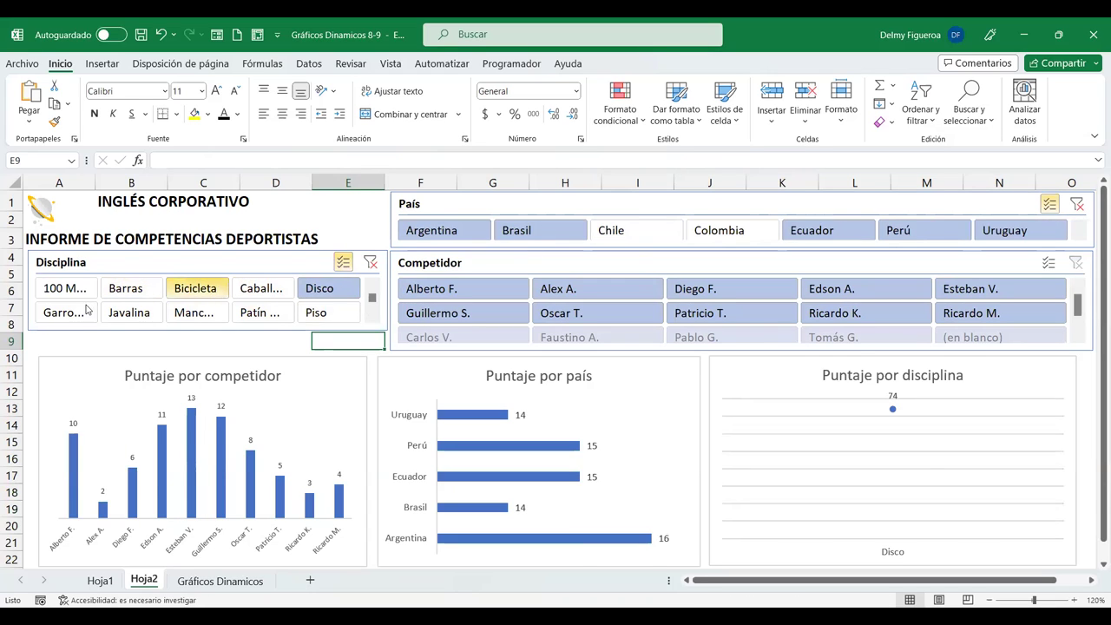
pyautogui.click(130, 313)
pyautogui.click(195, 314)
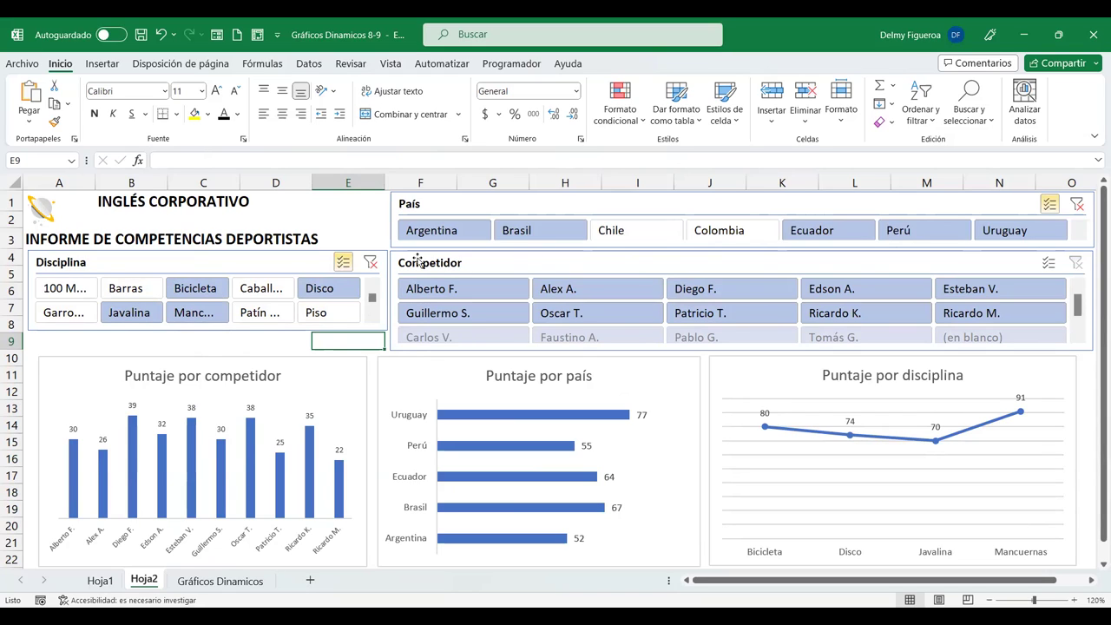
pyautogui.click(632, 231)
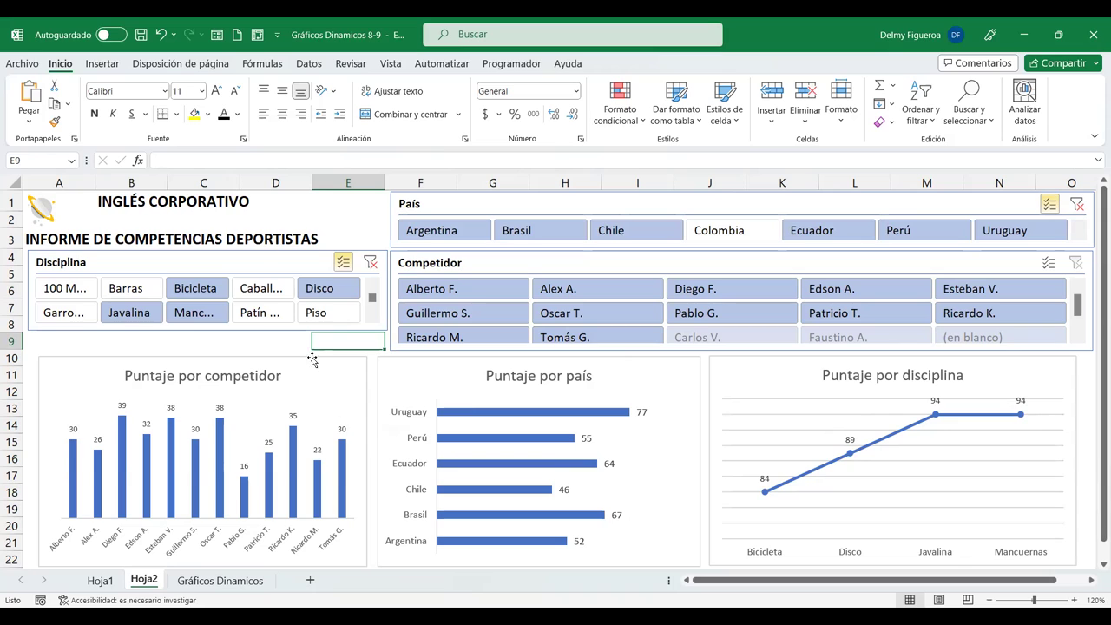
pyautogui.click(268, 345)
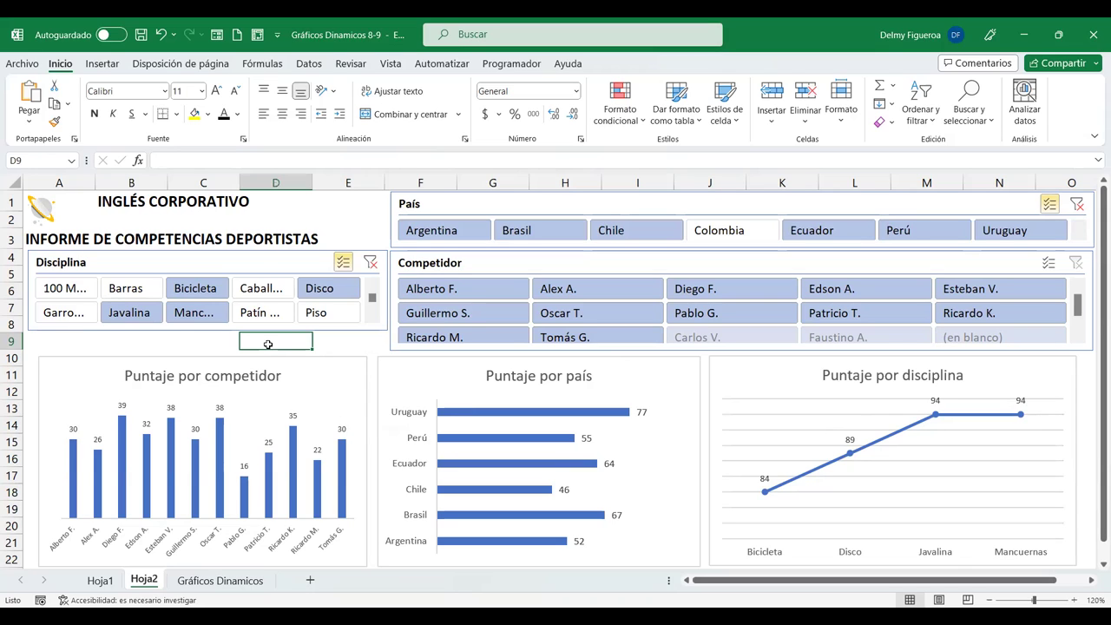
# Step: Apply the orange Oscuro slicer style to the País, Competidor and Disciplina slicers
pyautogui.click(454, 204)
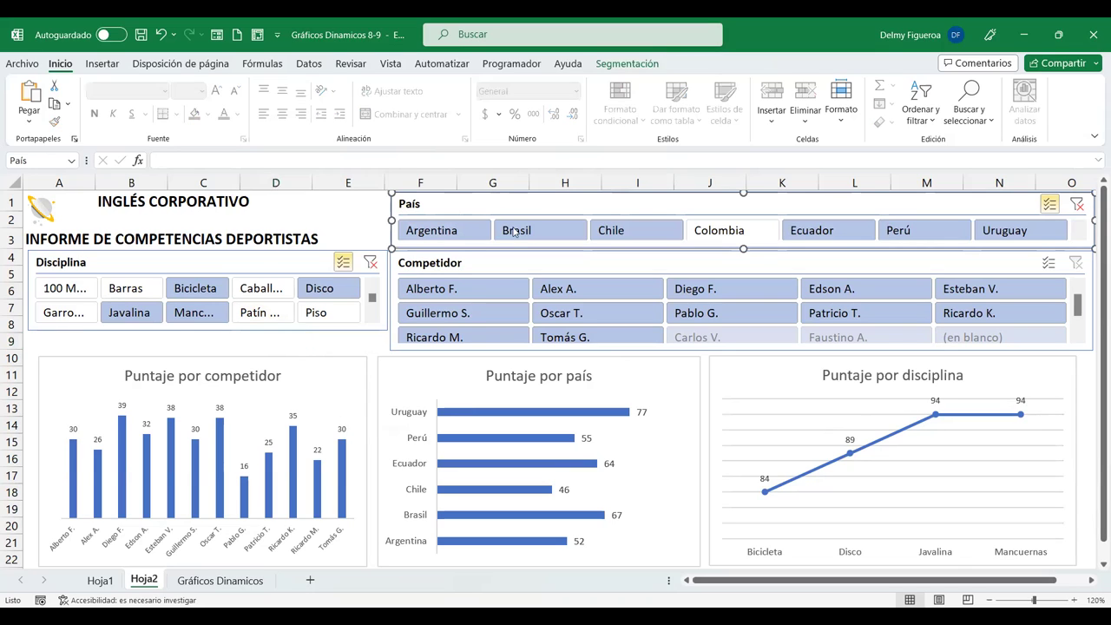
pyautogui.click(627, 65)
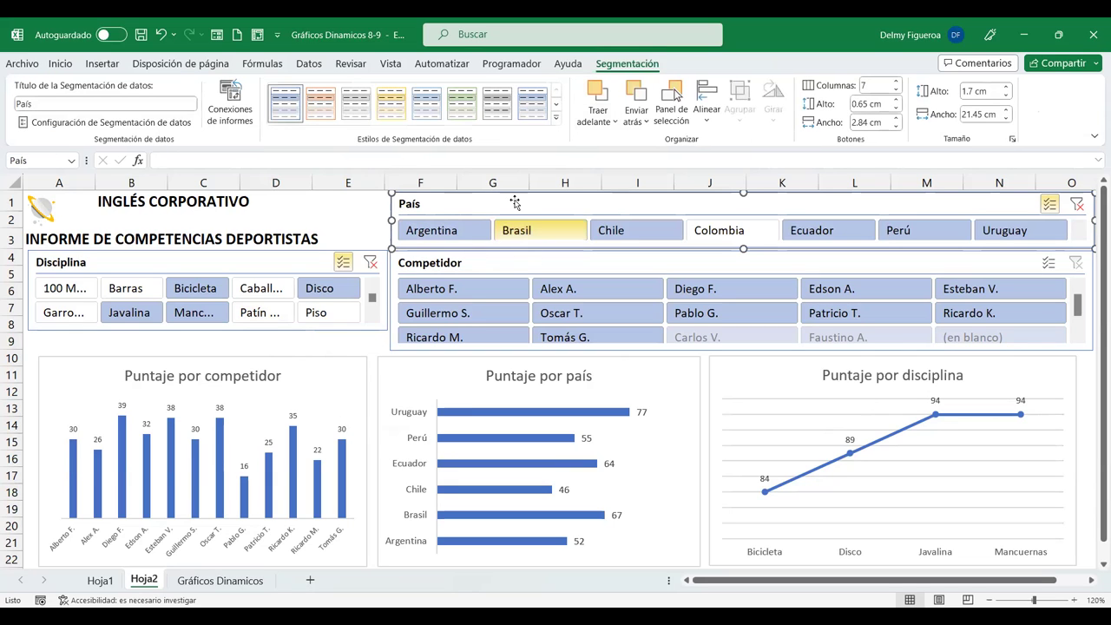
pyautogui.click(556, 121)
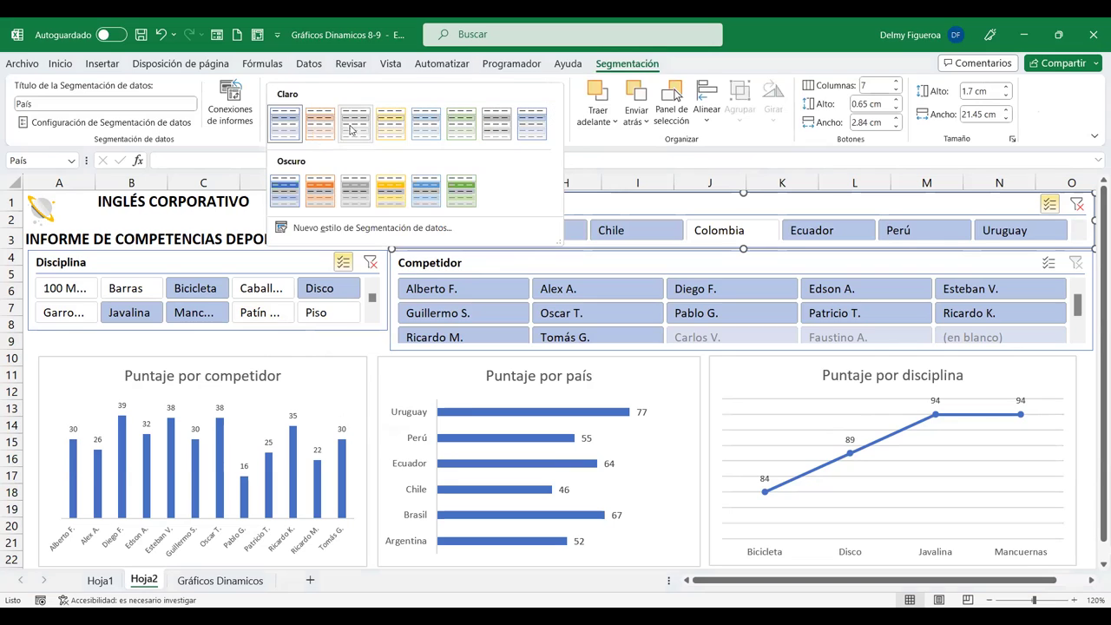
pyautogui.click(319, 196)
pyautogui.click(452, 258)
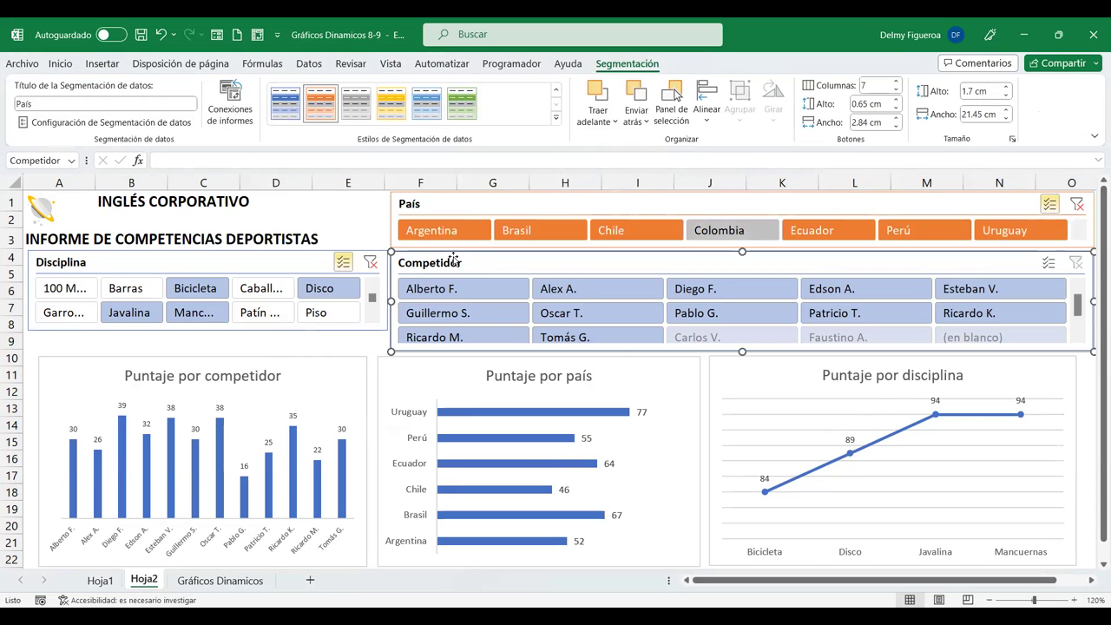
pyautogui.click(556, 116)
pyautogui.click(319, 190)
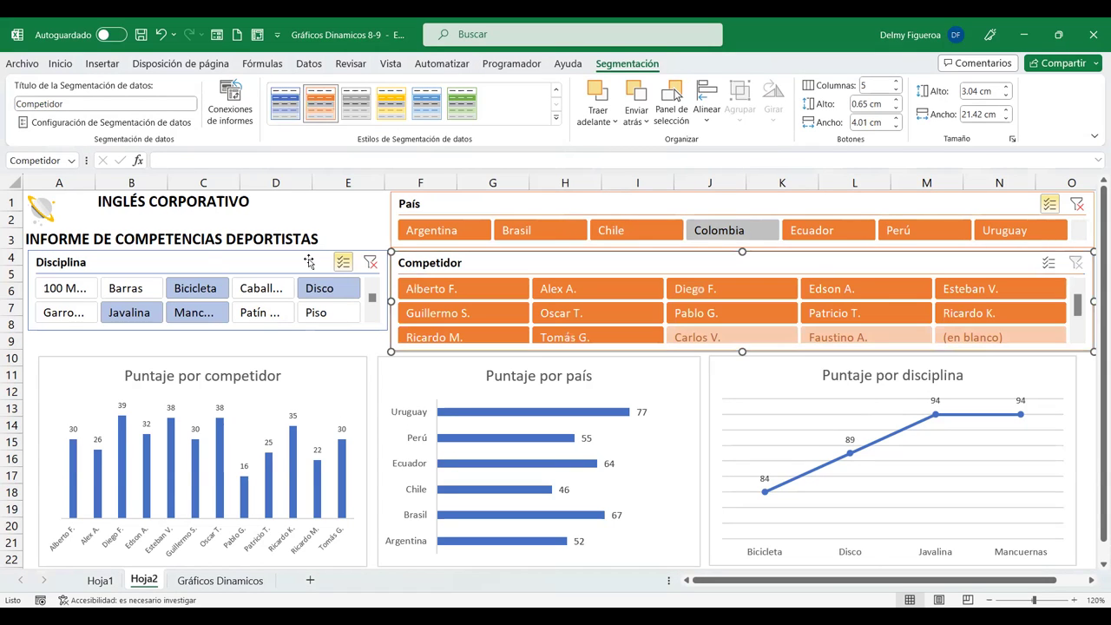
pyautogui.click(131, 262)
pyautogui.click(330, 116)
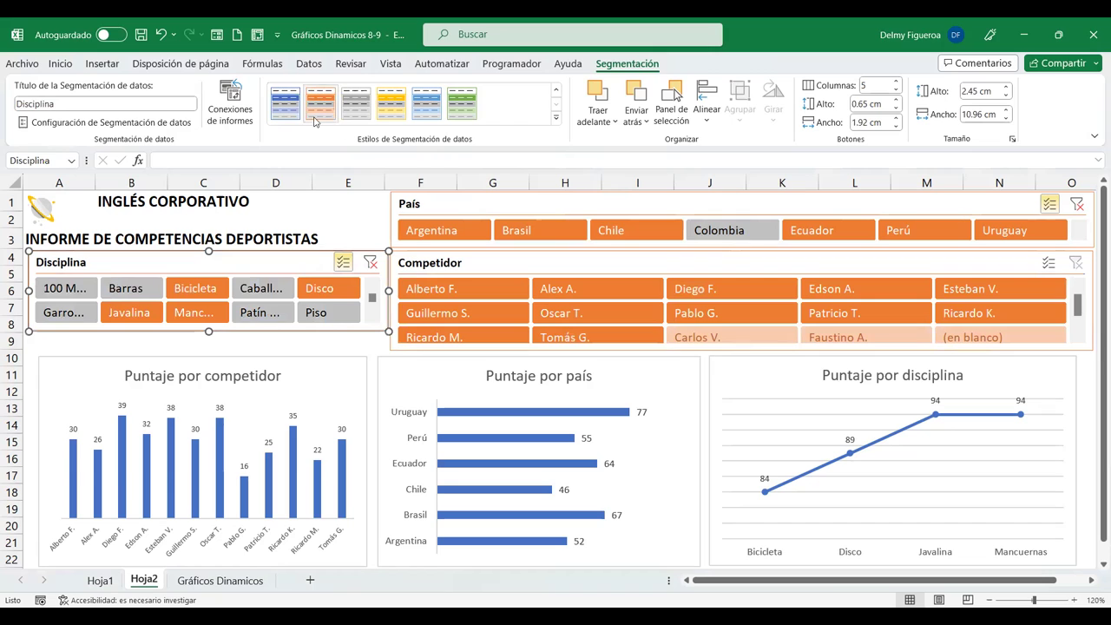
# Step: Switch the Disciplina, Competidor and País slicers to the yellow Oscuro style
pyautogui.click(397, 119)
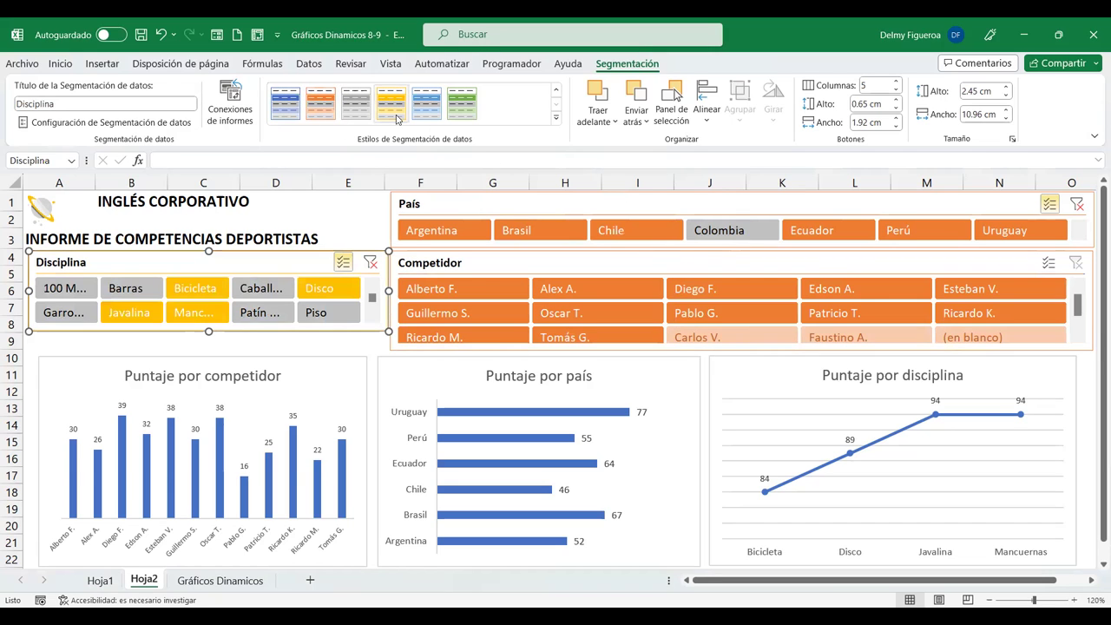
pyautogui.click(478, 263)
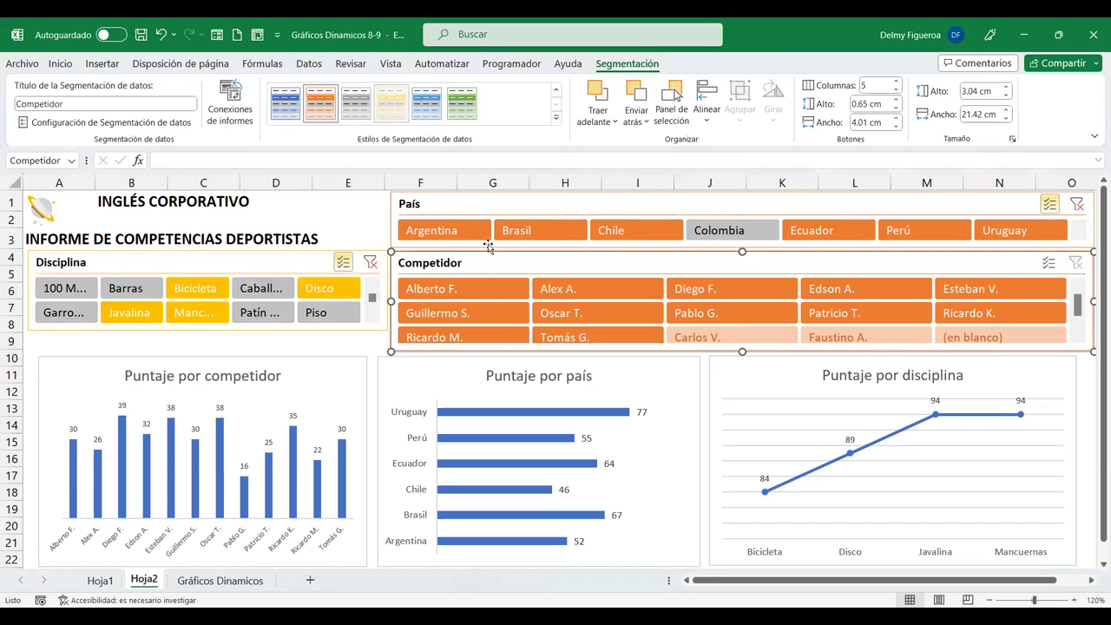
pyautogui.press('F4')
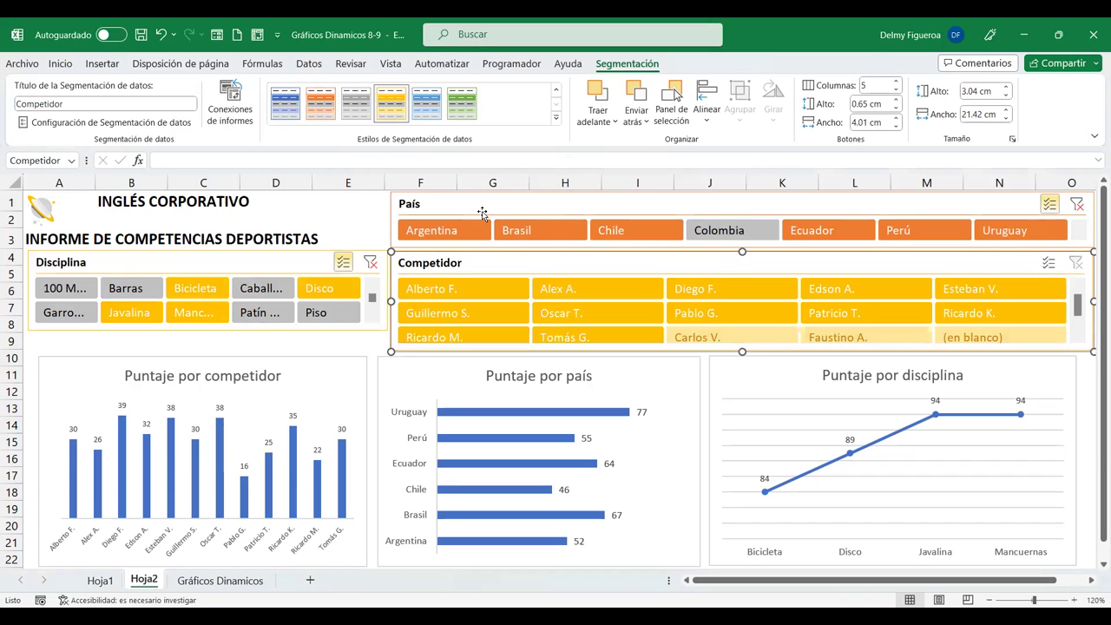
pyautogui.click(482, 213)
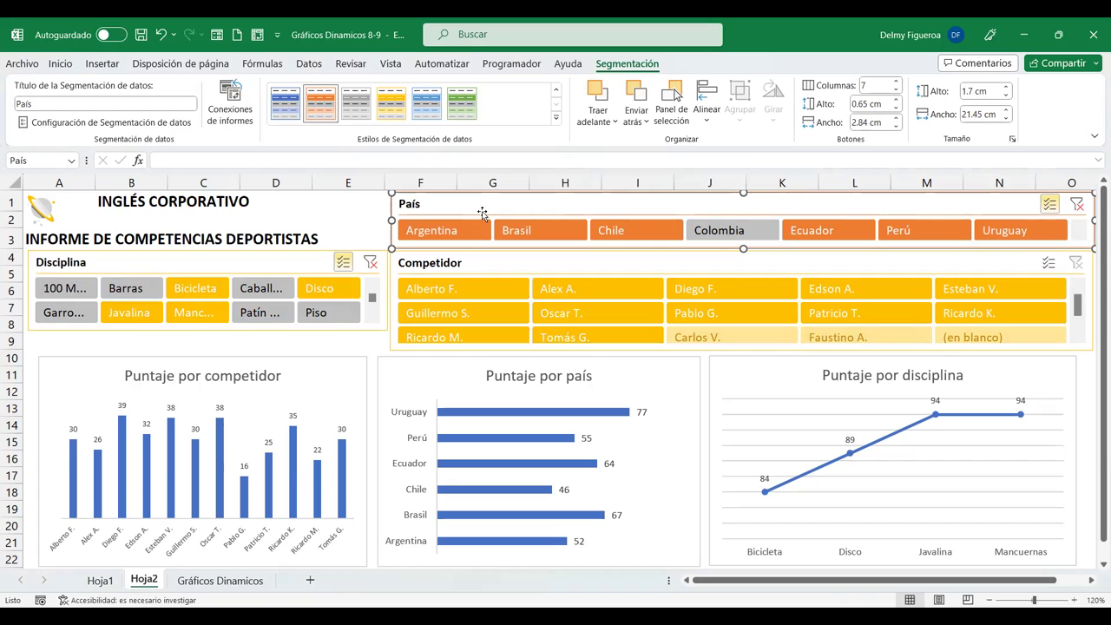
pyautogui.click(393, 113)
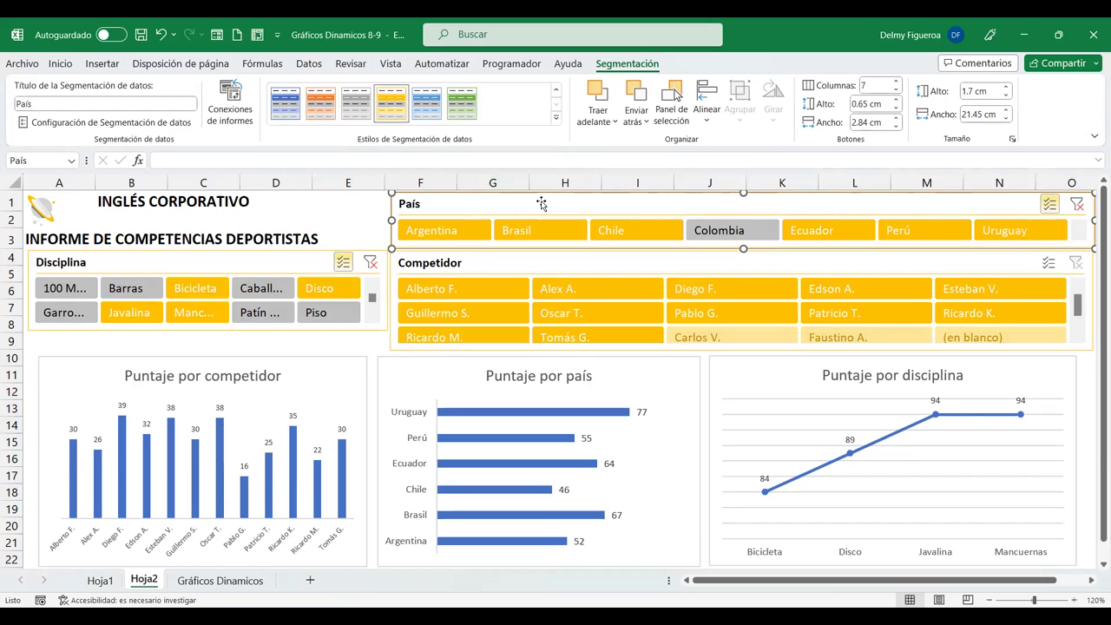
pyautogui.click(306, 345)
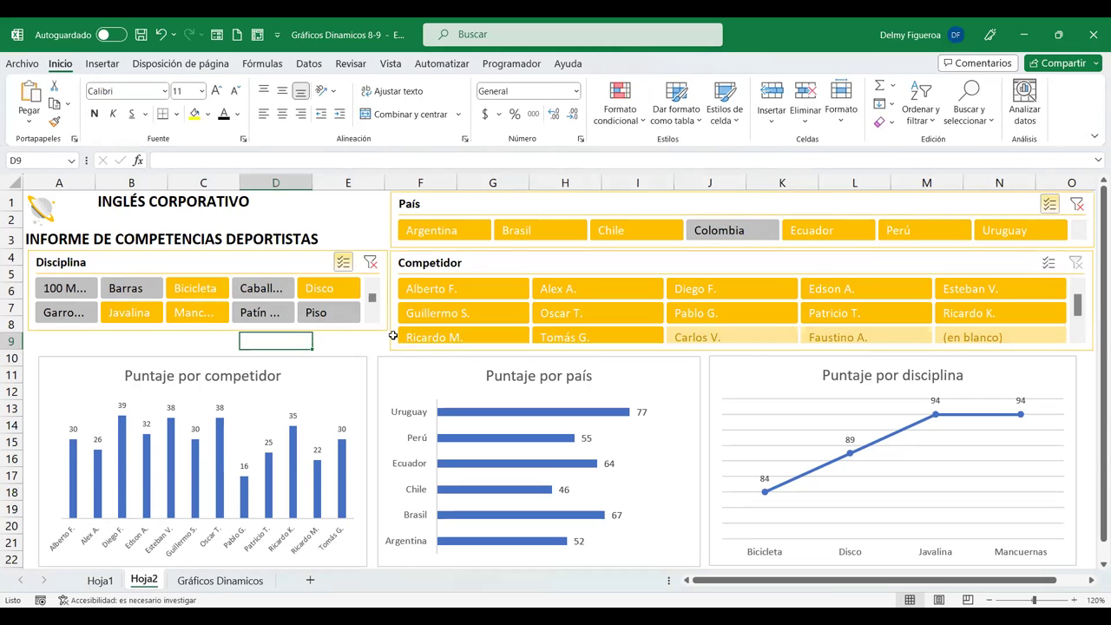
# Step: Lengthen the Disciplina slicer and lay its buttons out in 4 columns, showing full discipline names
pyautogui.click(364, 328)
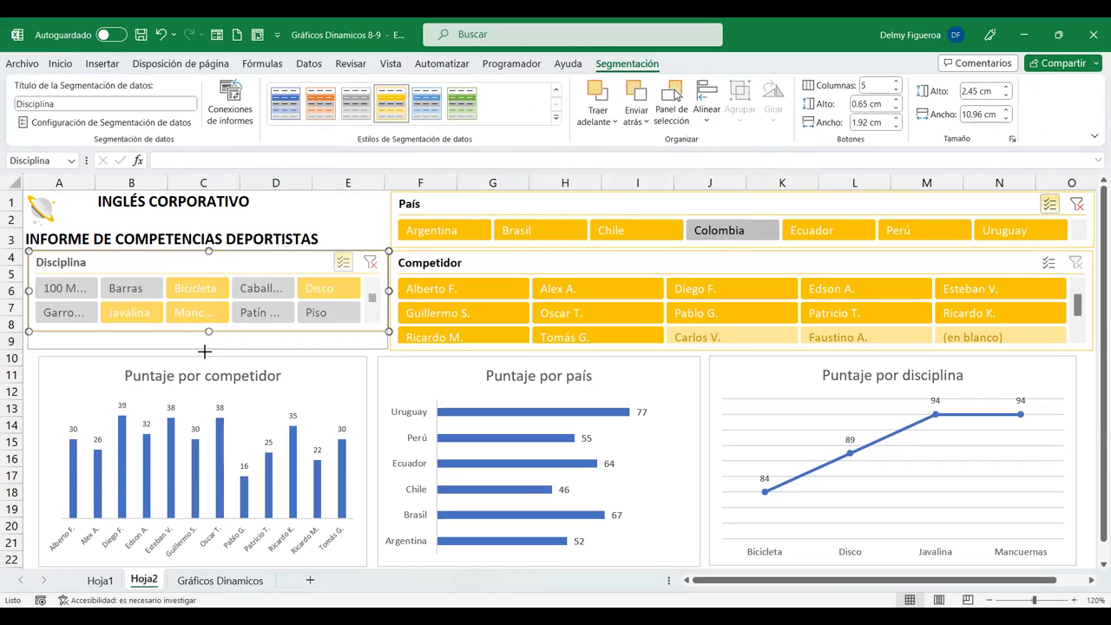
pyautogui.moveTo(205, 348); pyautogui.dragTo(205, 352)
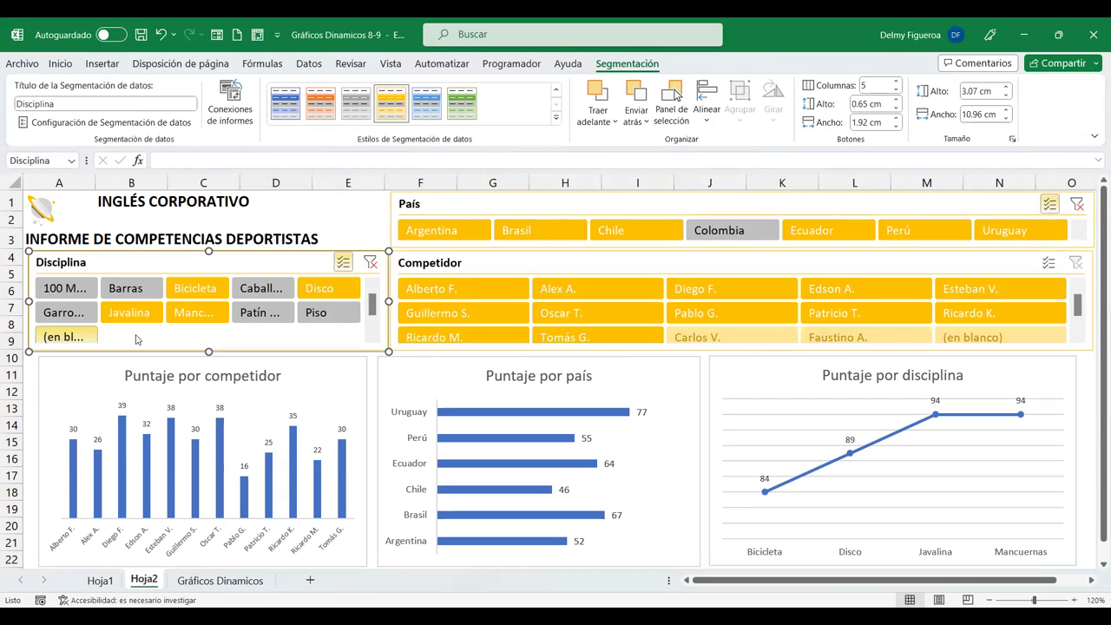
pyautogui.click(896, 91)
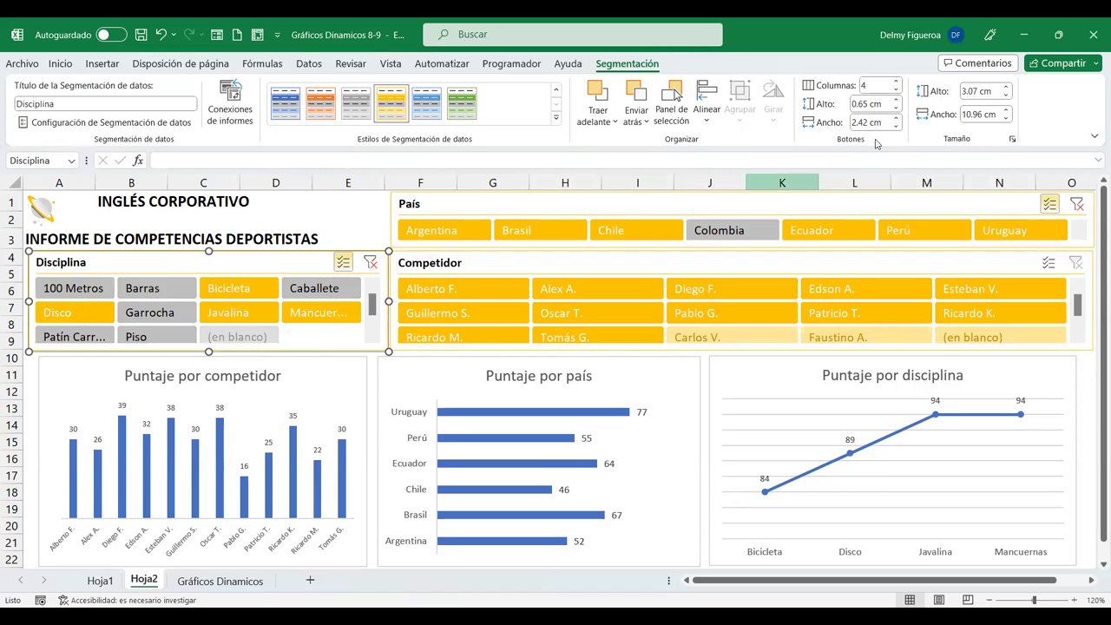
pyautogui.click(897, 92)
pyautogui.click(898, 82)
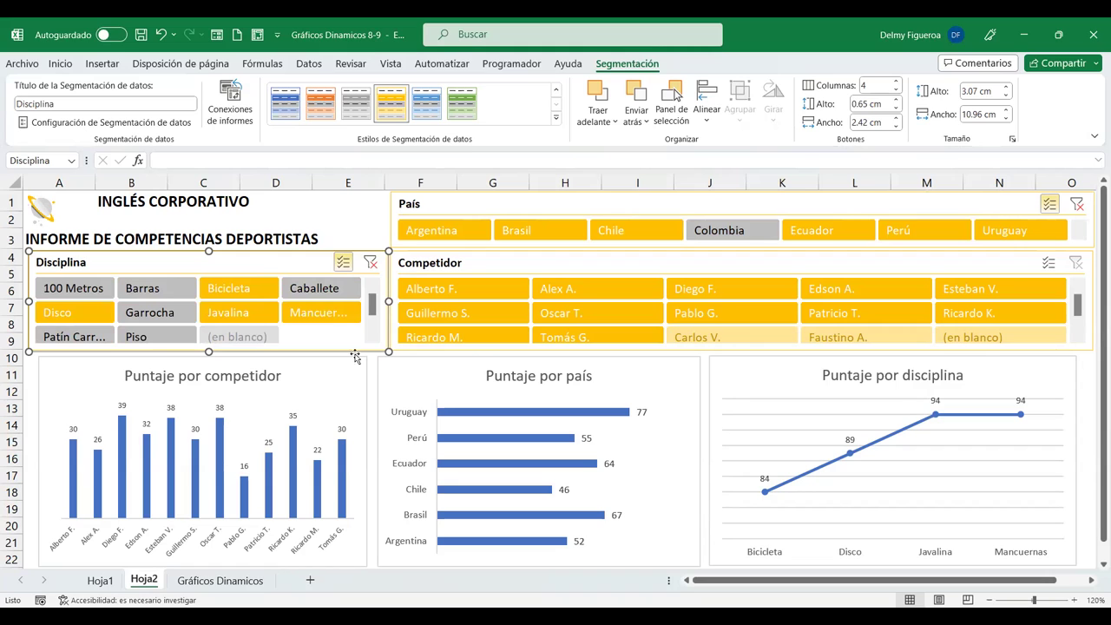
pyautogui.click(369, 215)
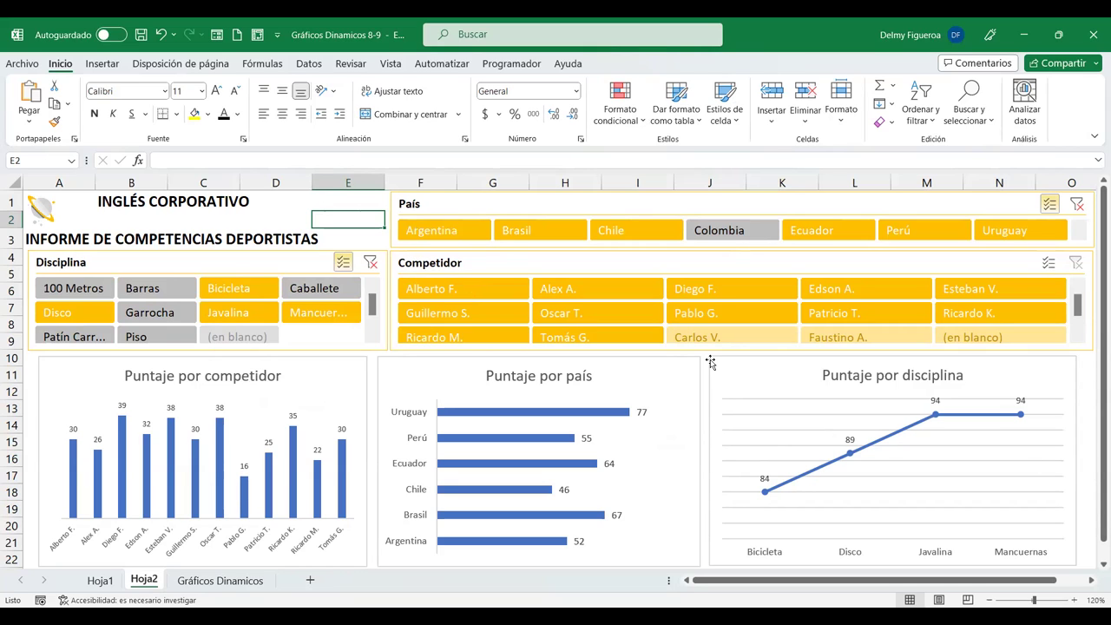
pyautogui.click(1093, 373)
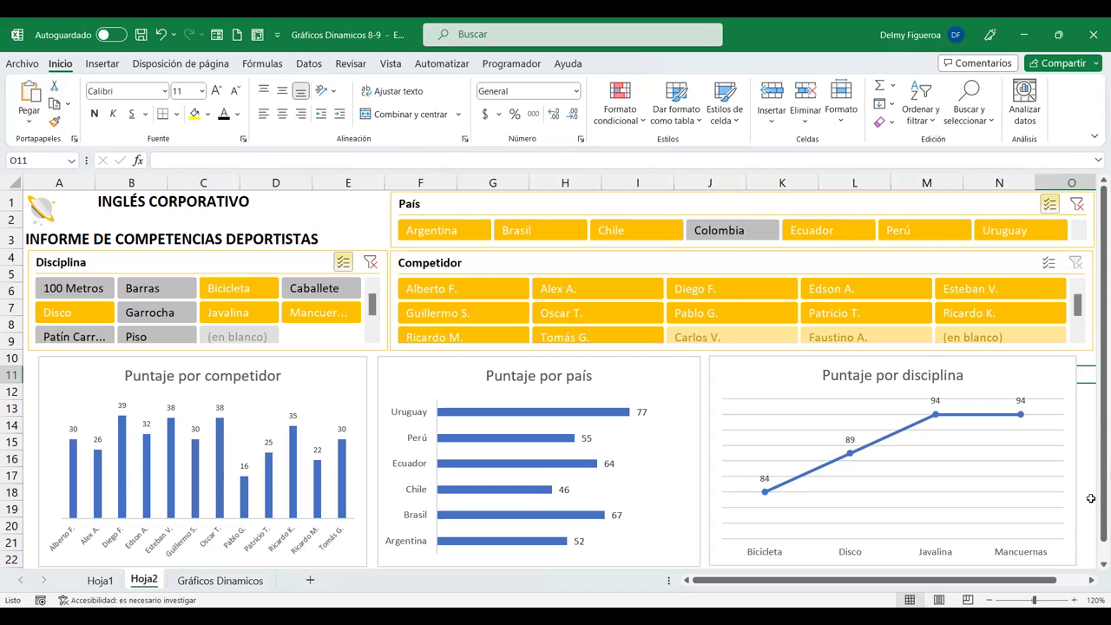
pyautogui.click(295, 215)
pyautogui.scroll(-2, 289, 334)
pyautogui.scroll(2, 289, 334)
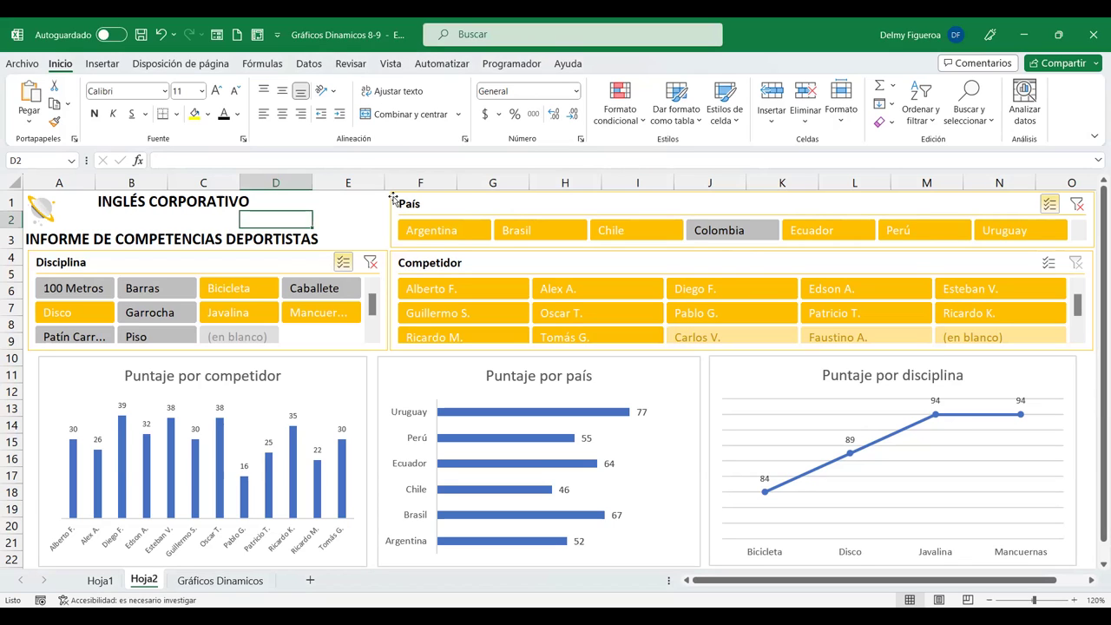
pyautogui.hotkey('ctrl', 'Home')
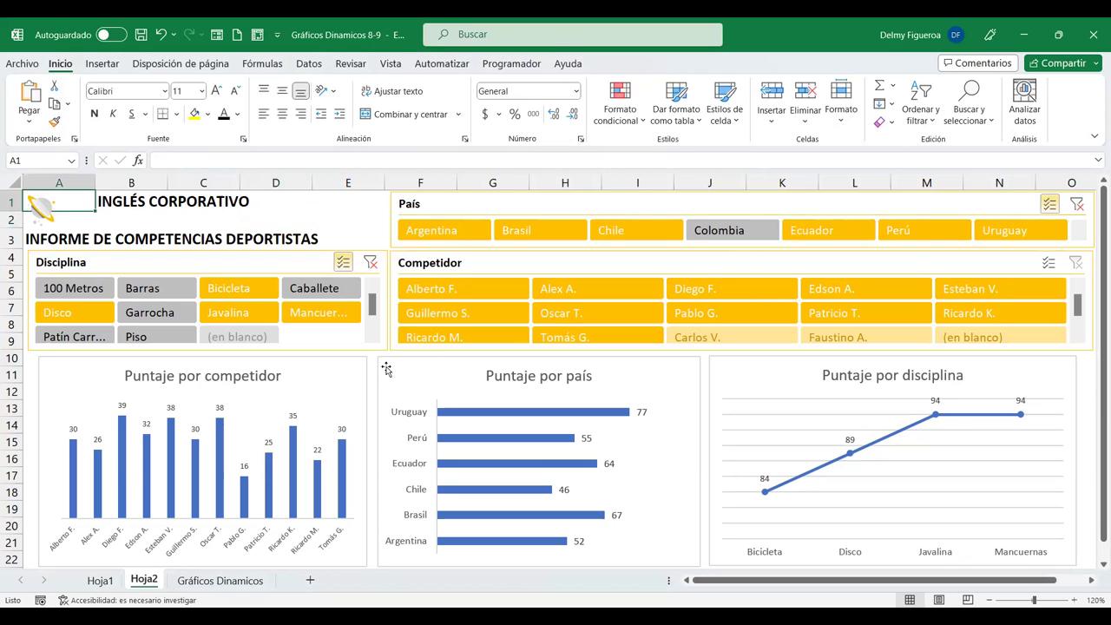